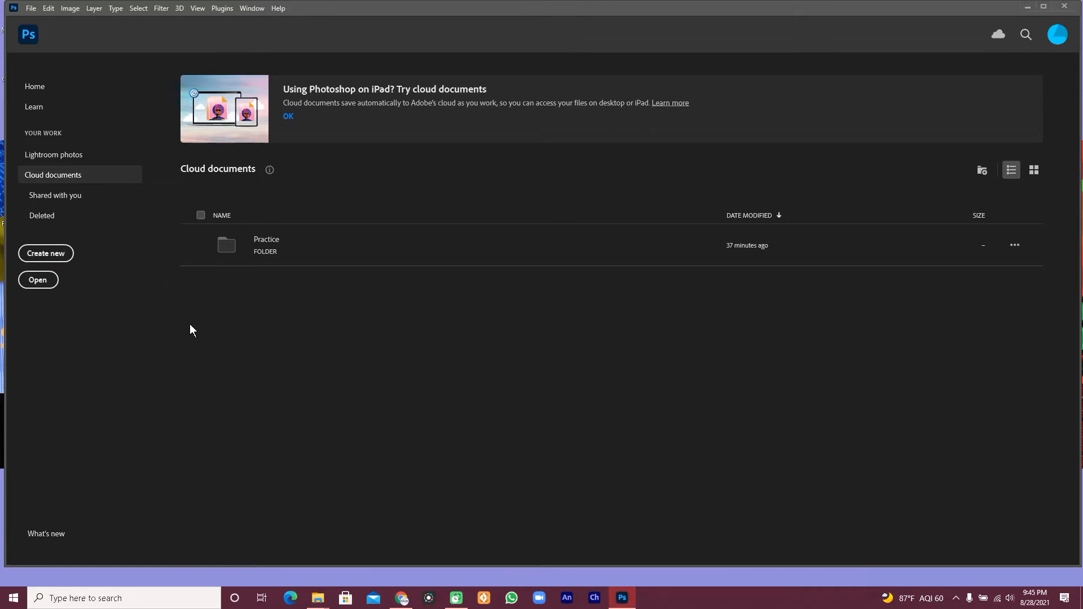
# - Create a new document named trial1 from the Default Photoshop Size preset, 7 x 5 in at 300 ppi
pyautogui.hotkey('ctrl', 'n')
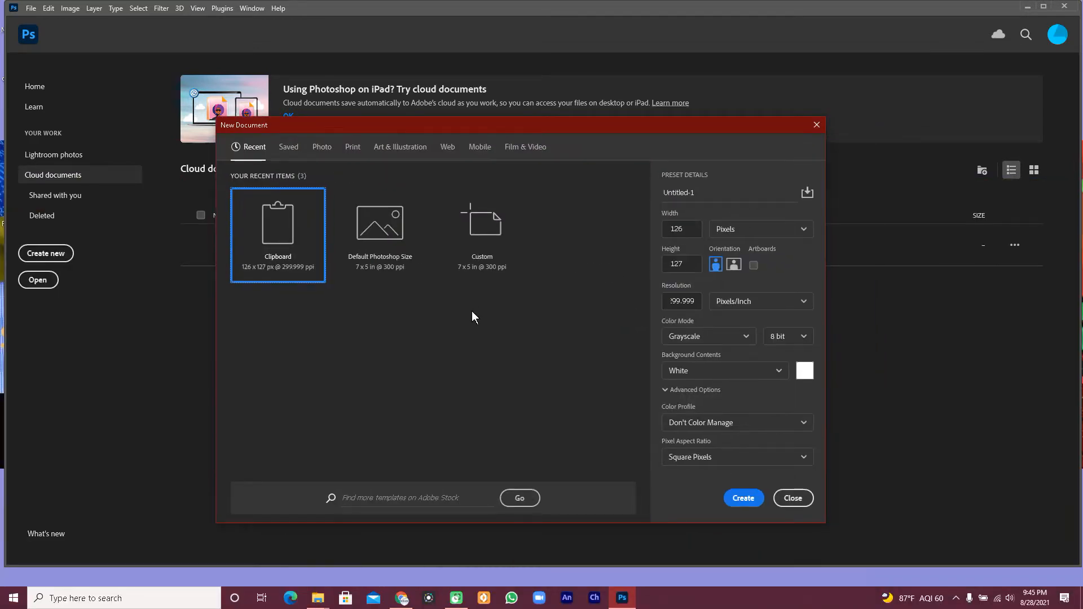
pyautogui.click(421, 255)
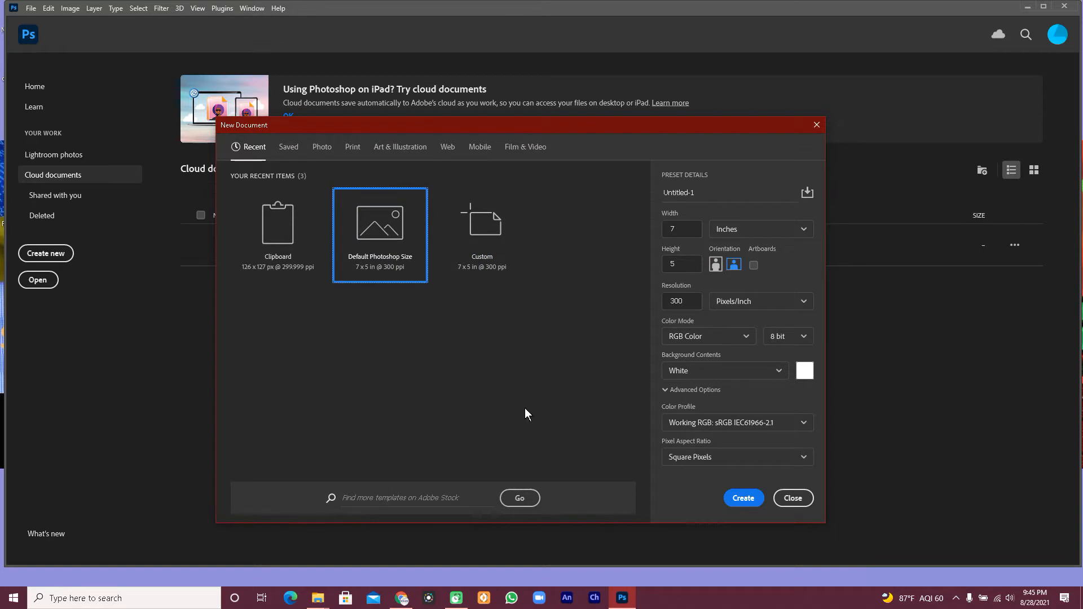
pyautogui.click(326, 149)
pyautogui.click(397, 148)
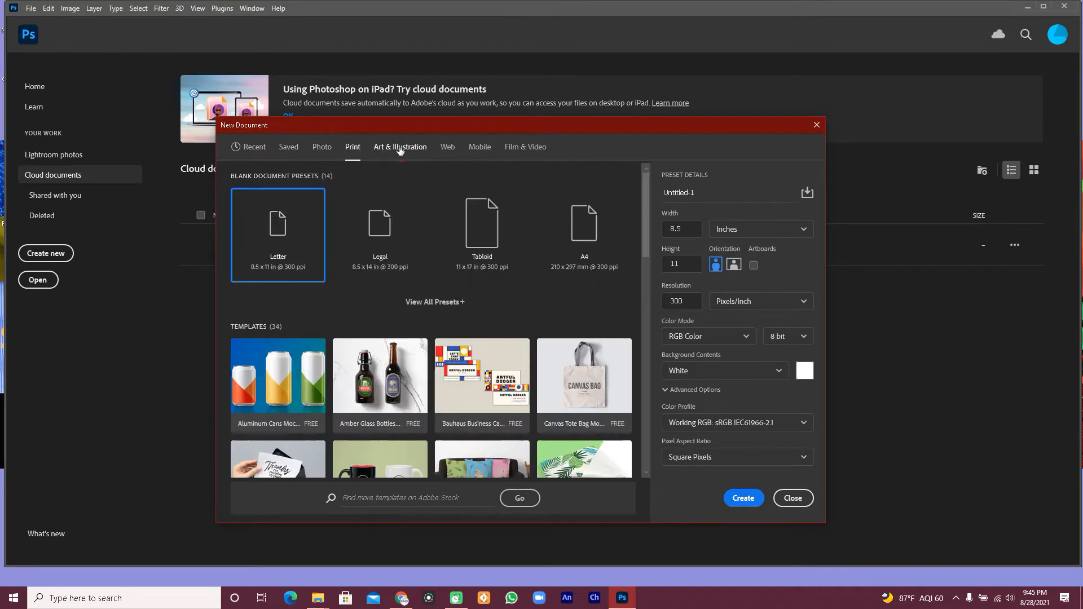
pyautogui.click(478, 149)
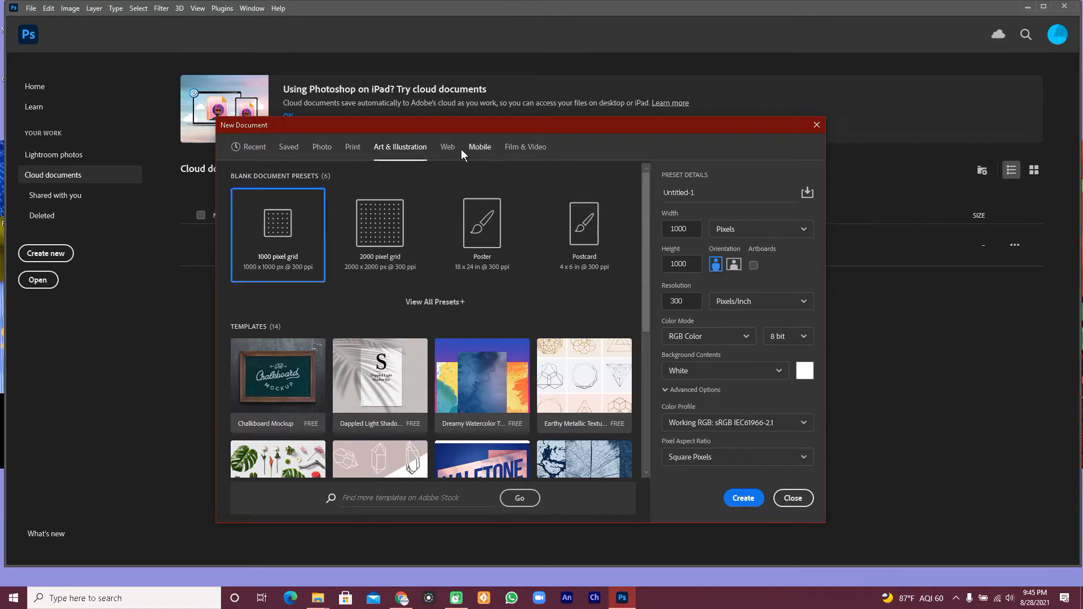
pyautogui.click(450, 149)
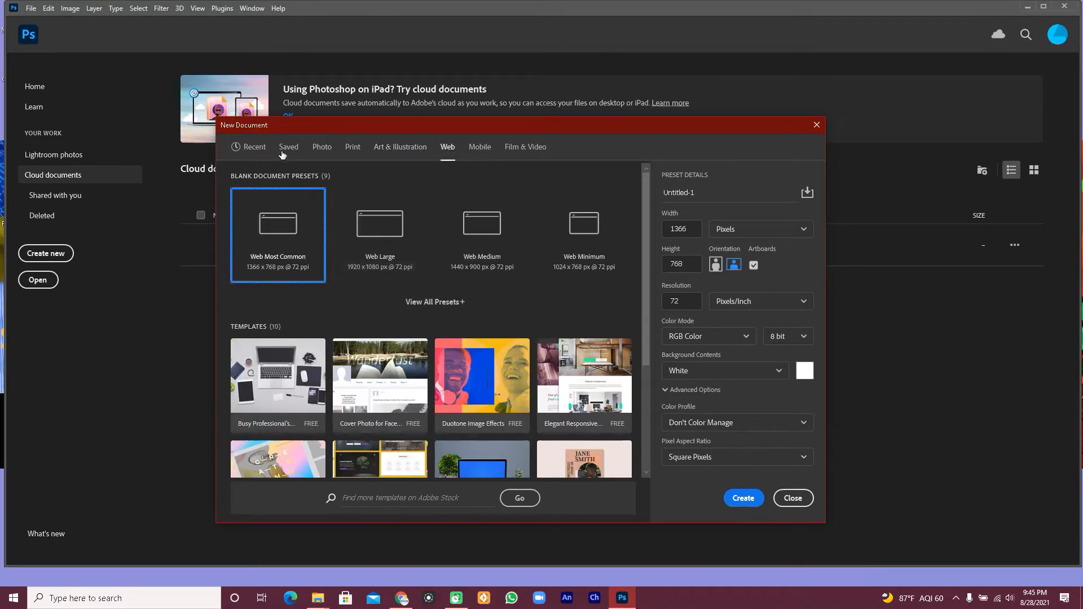
pyautogui.click(246, 149)
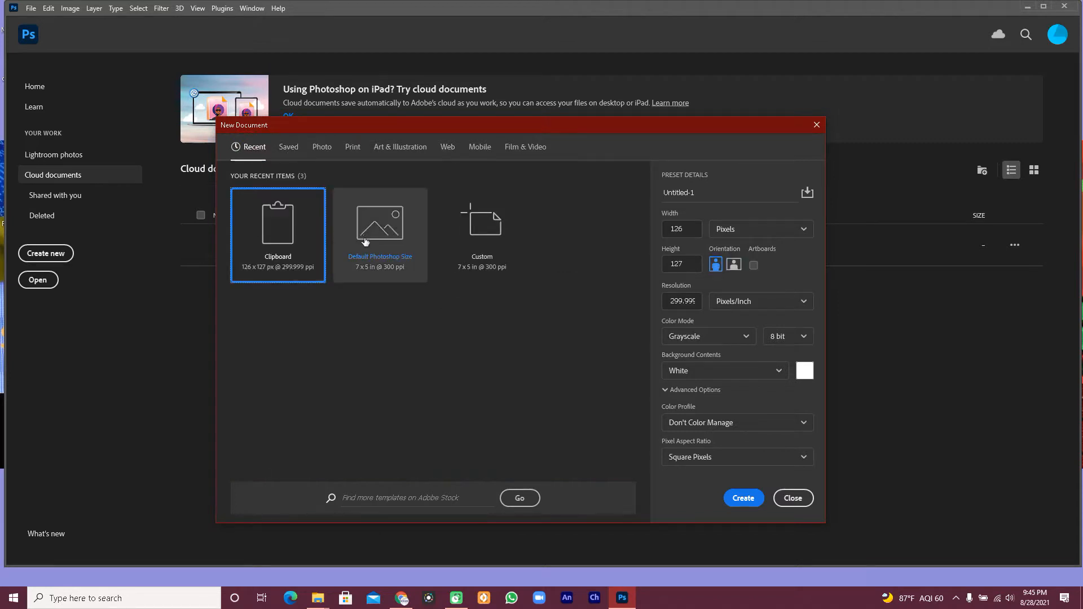
pyautogui.click(388, 241)
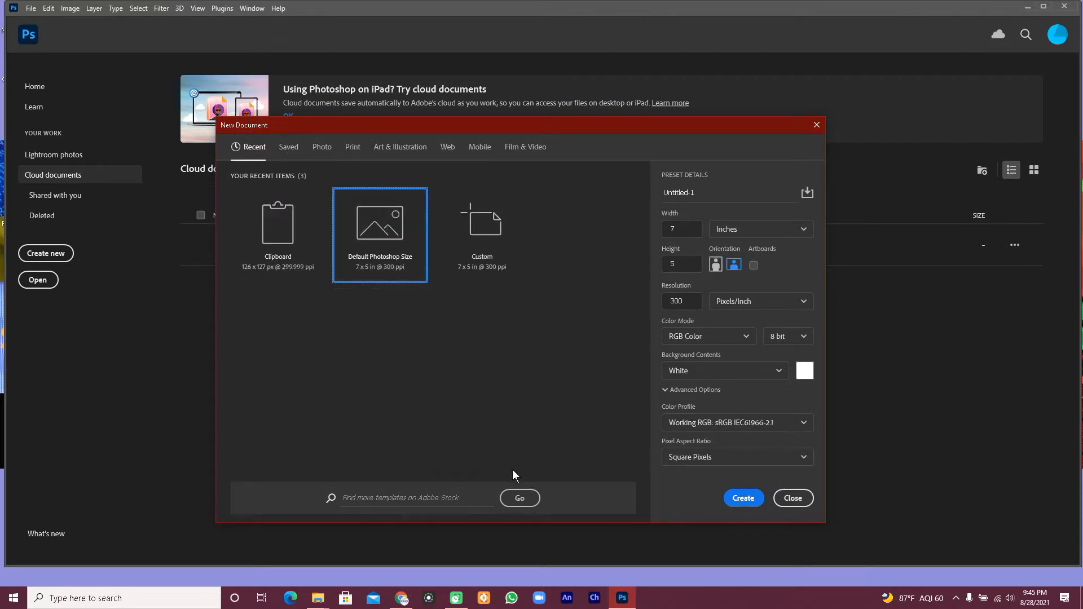
pyautogui.click(707, 194)
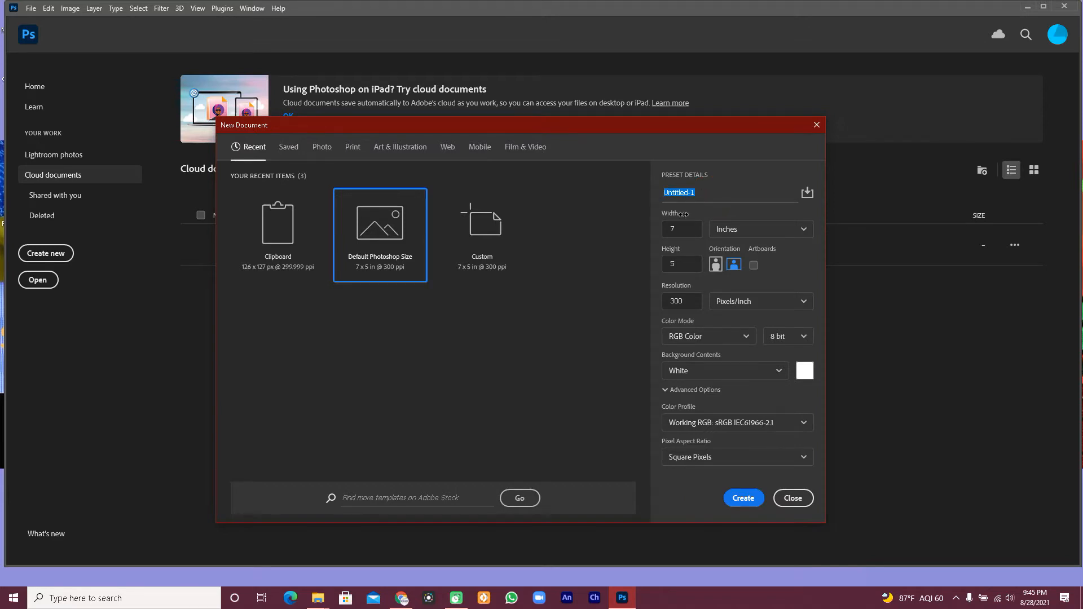
pyautogui.write('trial1')
pyautogui.click(743, 498)
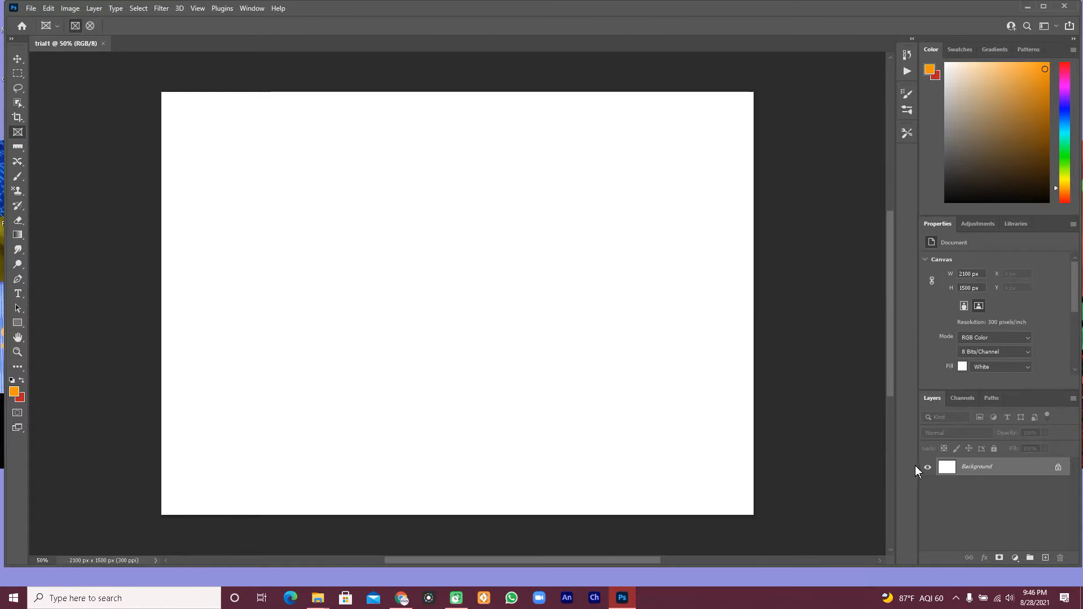
# - Show the Timeline panel in the workspace
pyautogui.click(252, 8)
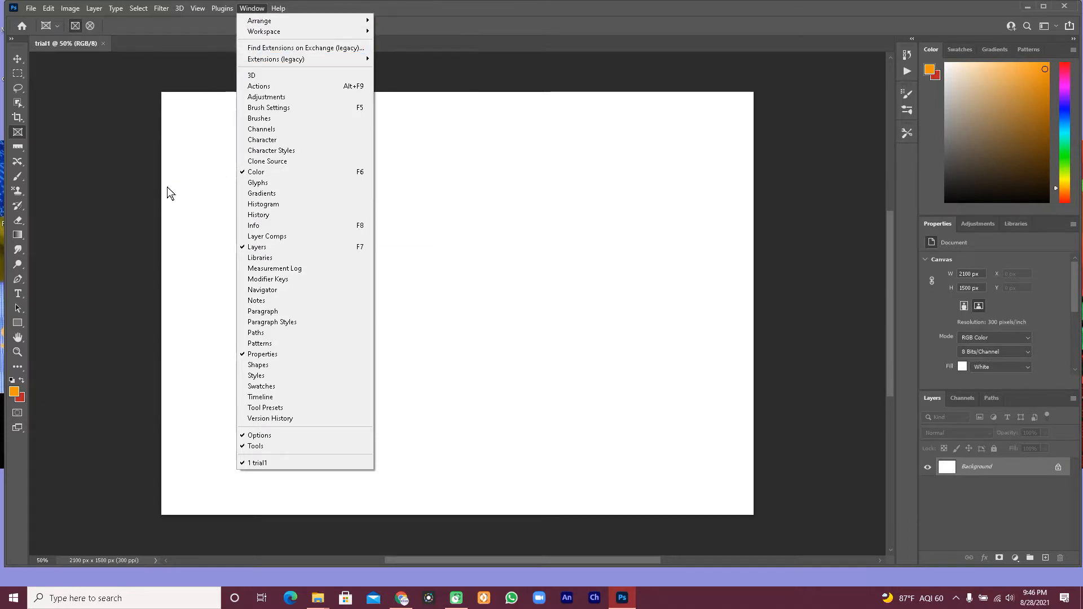
pyautogui.click(257, 397)
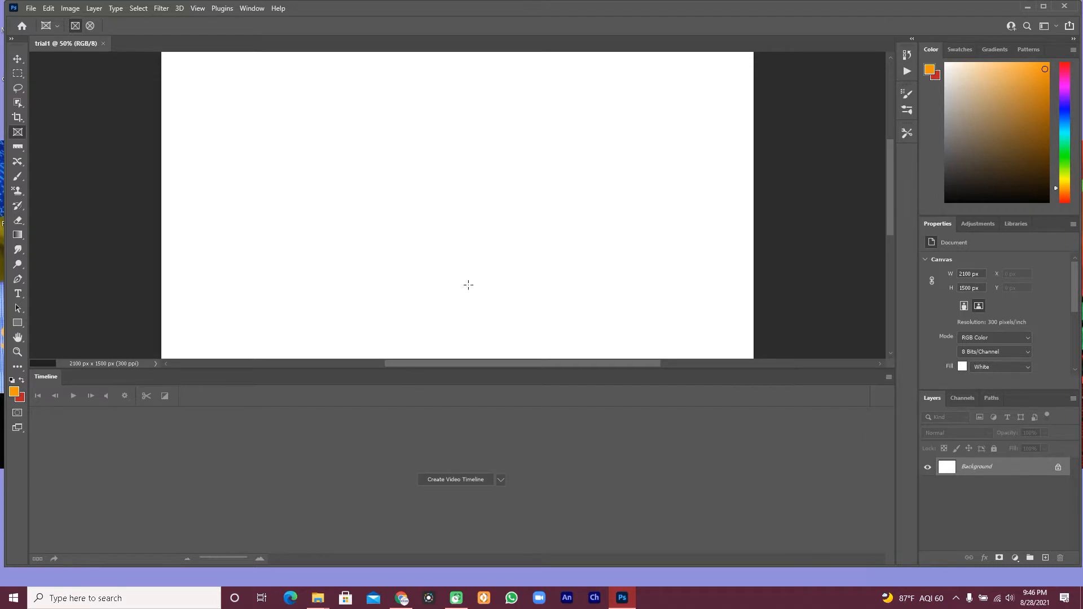
pyautogui.click(245, 8)
pyautogui.moveTo(221, 7)
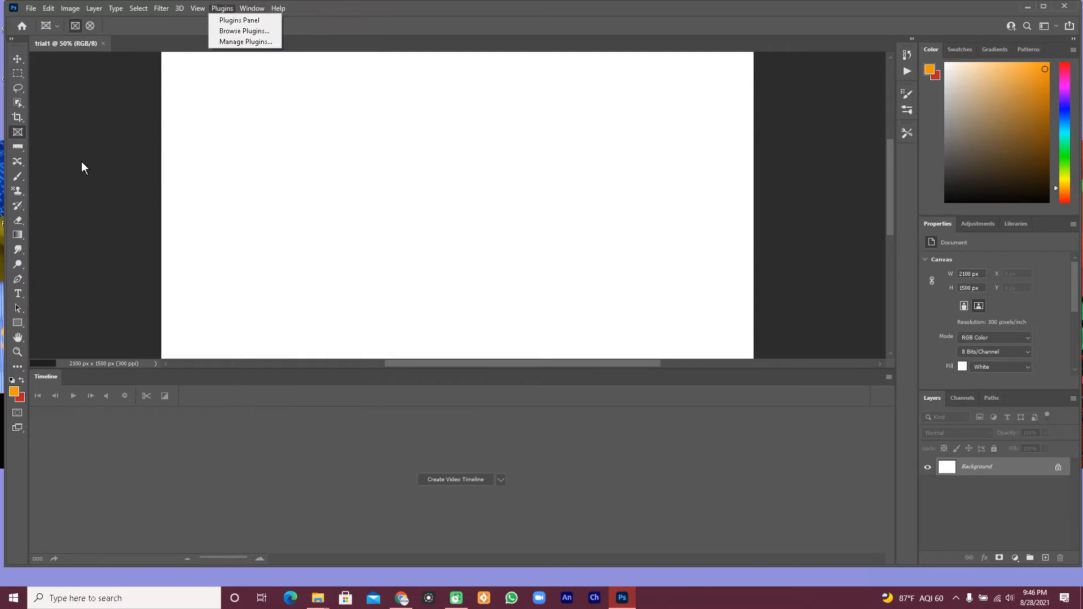
# - Paint a curved orange stroke and a curved blue stroke on the canvas with the Brush tool
pyautogui.click(18, 176)
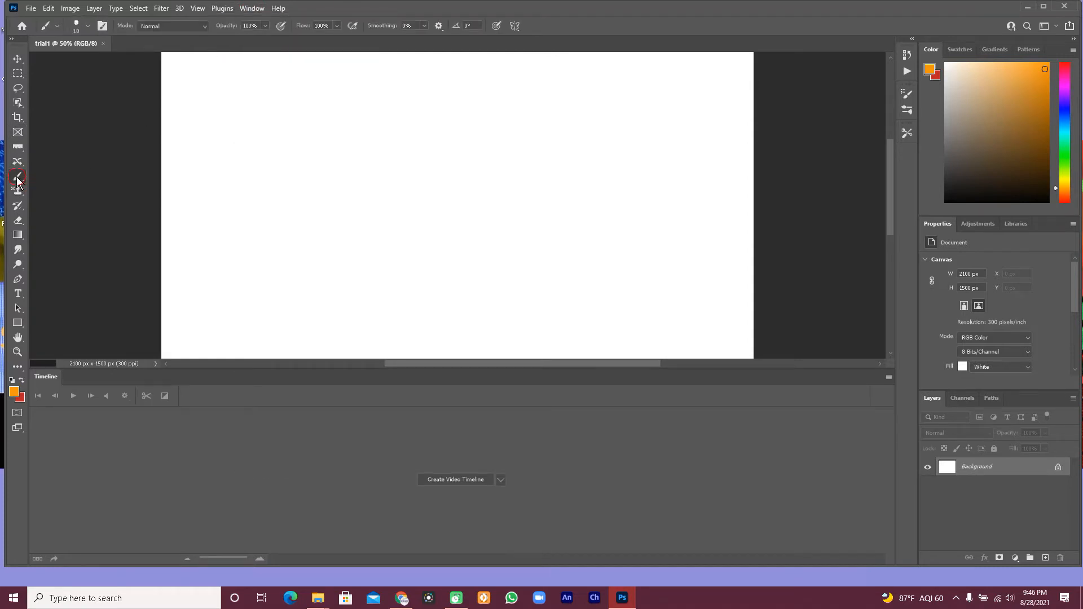
pyautogui.moveTo(350, 165)
pyautogui.mouseDown()
pyautogui.moveTo(282, 220)
pyautogui.moveTo(449, 233)
pyautogui.moveTo(400, 271)
pyautogui.mouseUp()
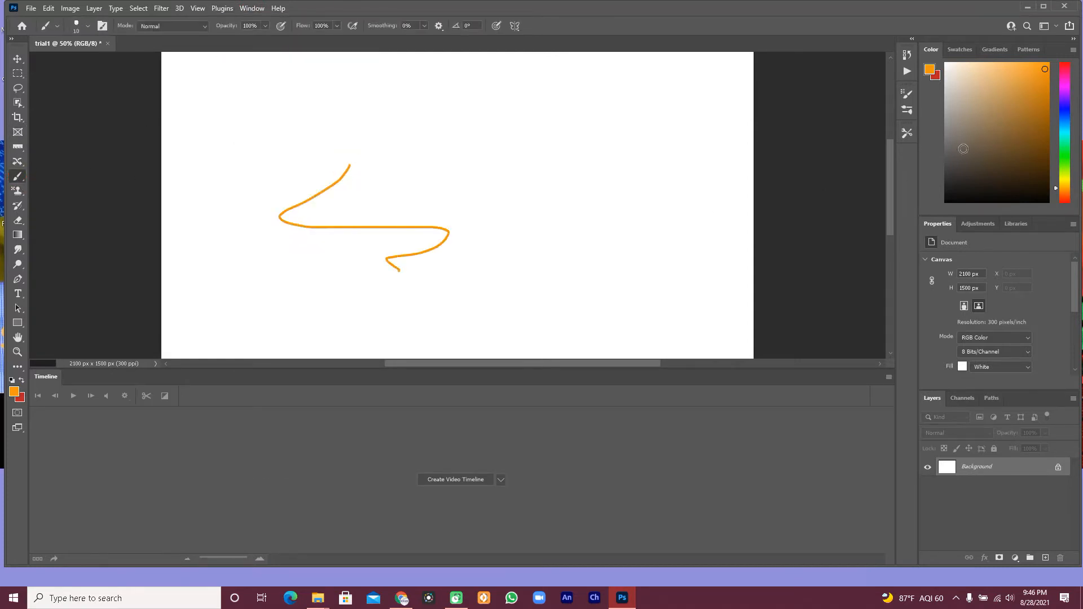
pyautogui.moveTo(1069, 123); pyautogui.dragTo(1069, 126)
pyautogui.click(1040, 110)
pyautogui.moveTo(595, 163)
pyautogui.mouseDown()
pyautogui.moveTo(554, 179)
pyautogui.moveTo(537, 233)
pyautogui.mouseUp()
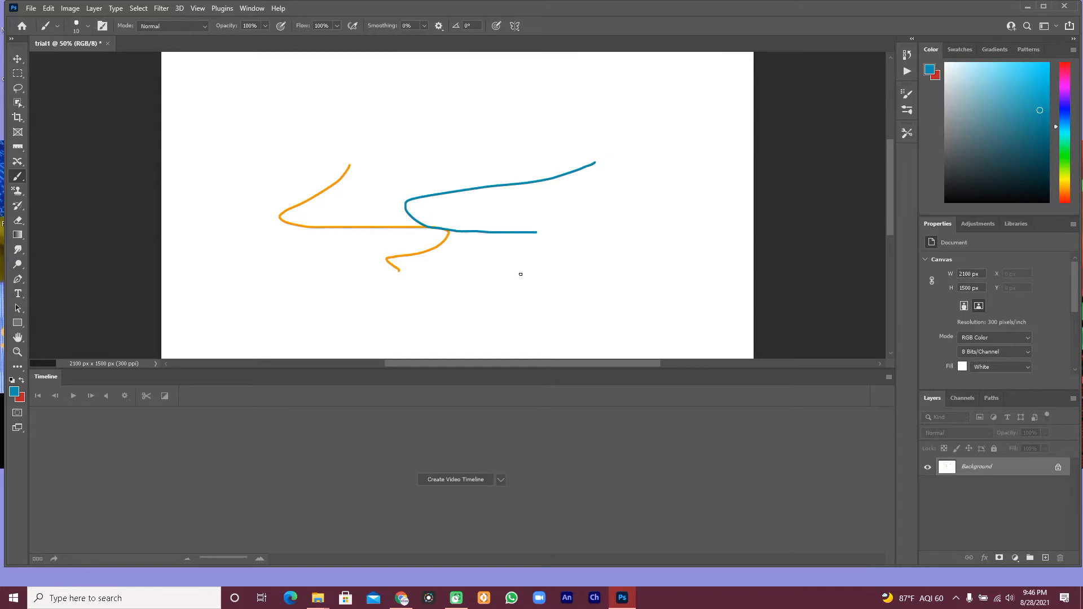
# - Undo both curved strokes and paint a short vertical blue stroke near the canvas's left edge
pyautogui.hotkey('ctrl', 'z')
pyautogui.hotkey('ctrl', 'z')
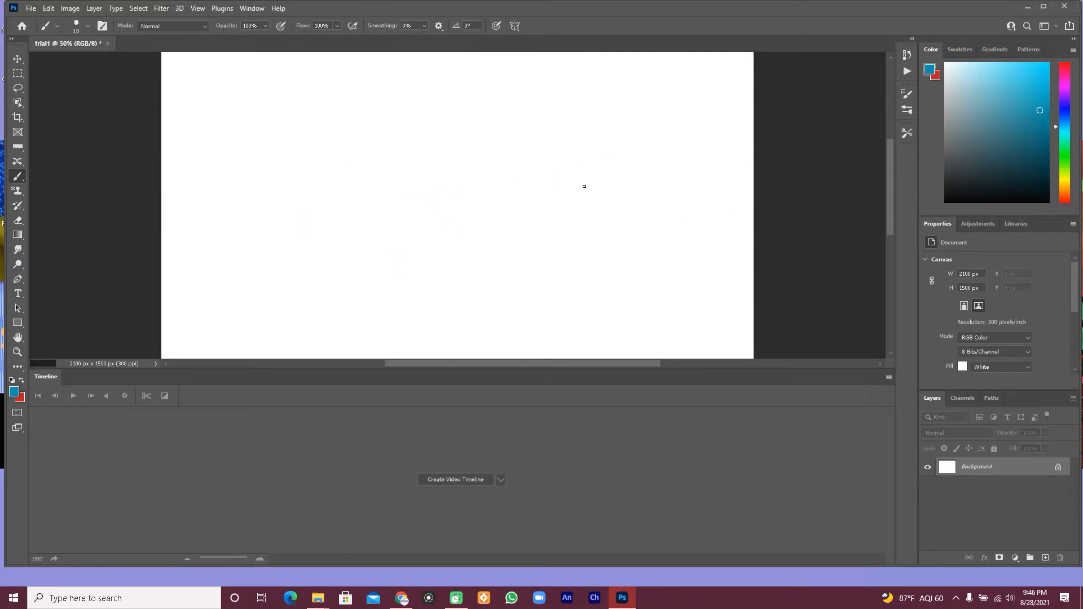
pyautogui.moveTo(227, 150); pyautogui.dragTo(219, 253)
# - Show the Brushes panel and choose the last Hard Round Pressure Opacity preset in General Brushes
pyautogui.click(252, 9)
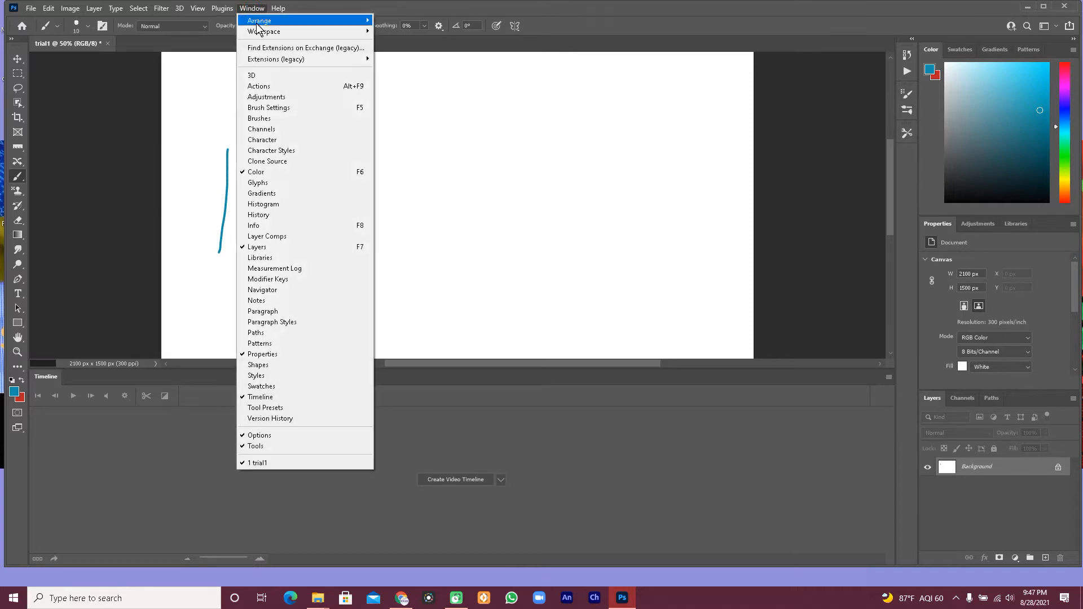
pyautogui.click(273, 119)
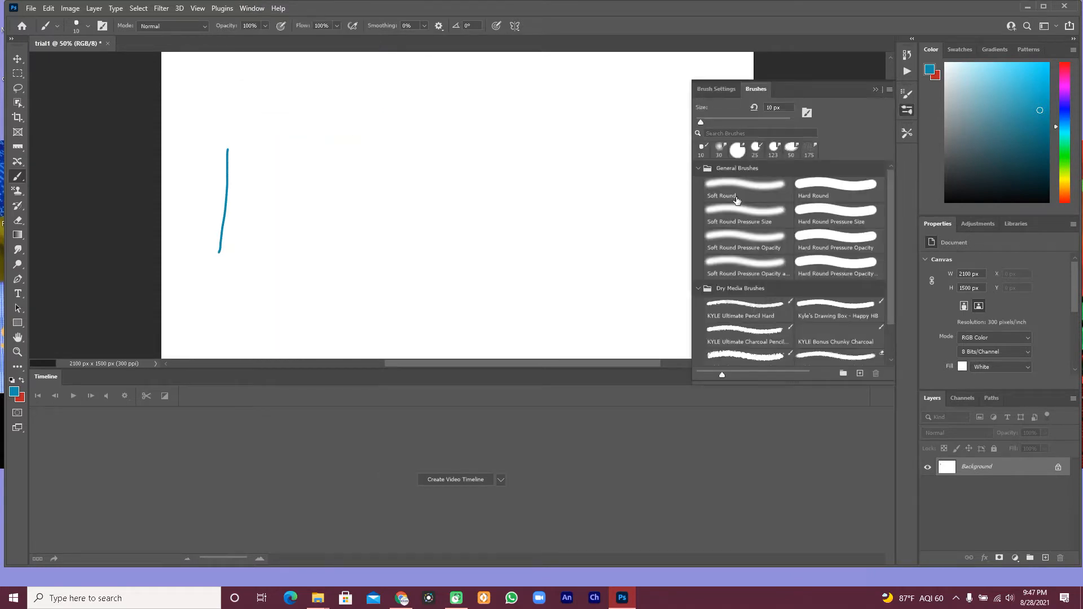
pyautogui.click(775, 195)
pyautogui.click(844, 188)
pyautogui.click(842, 212)
pyautogui.click(832, 244)
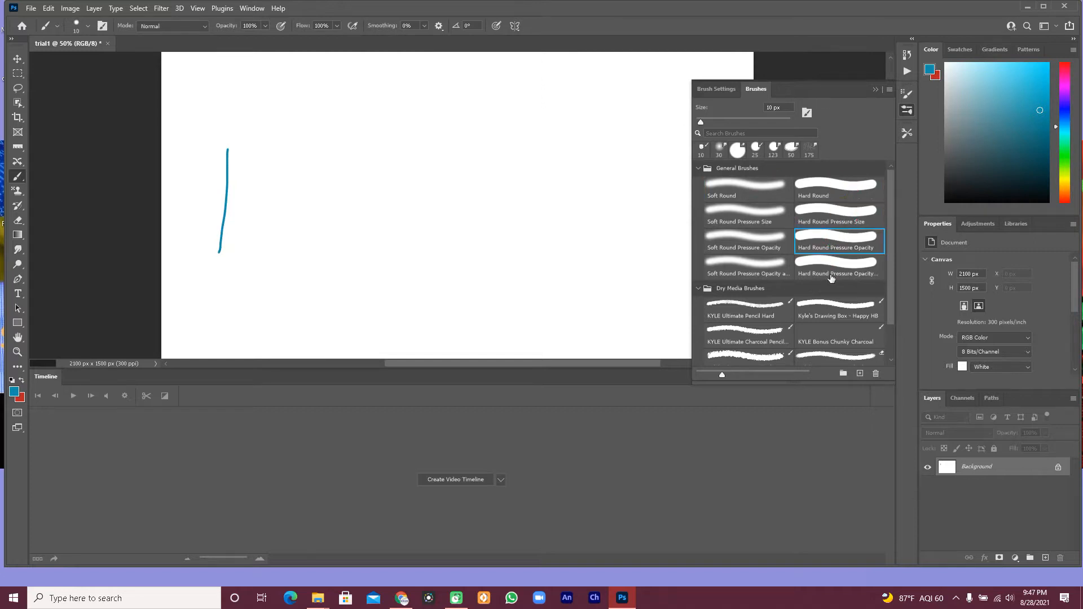
pyautogui.click(833, 266)
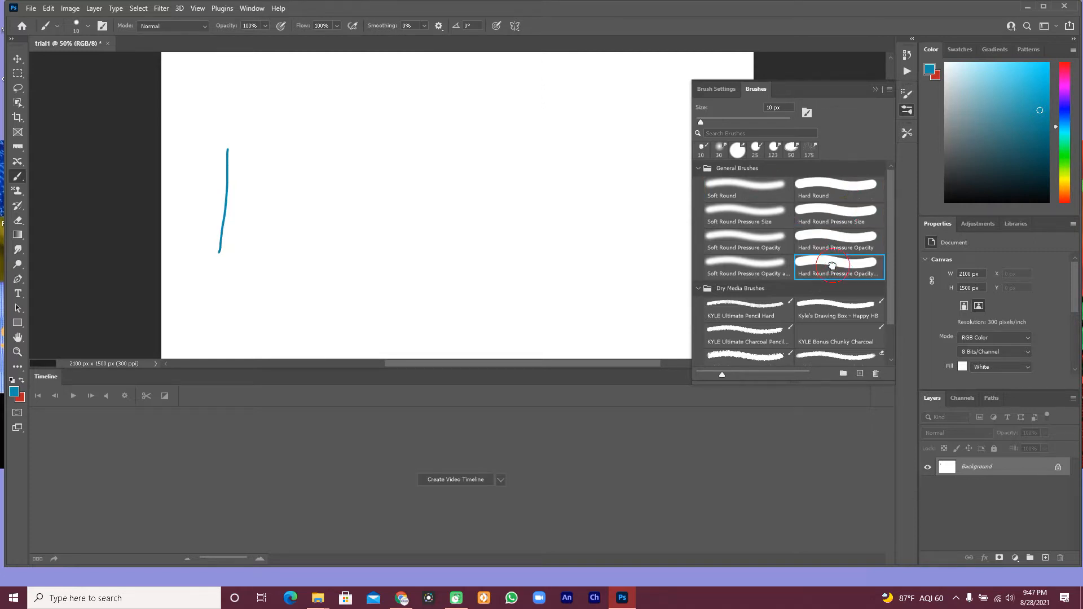
# - Set the foreground color to dark green and paint two vertical strokes in the middle of the canvas
pyautogui.moveTo(1065, 141); pyautogui.dragTo(1065, 158)
pyautogui.click(1037, 128)
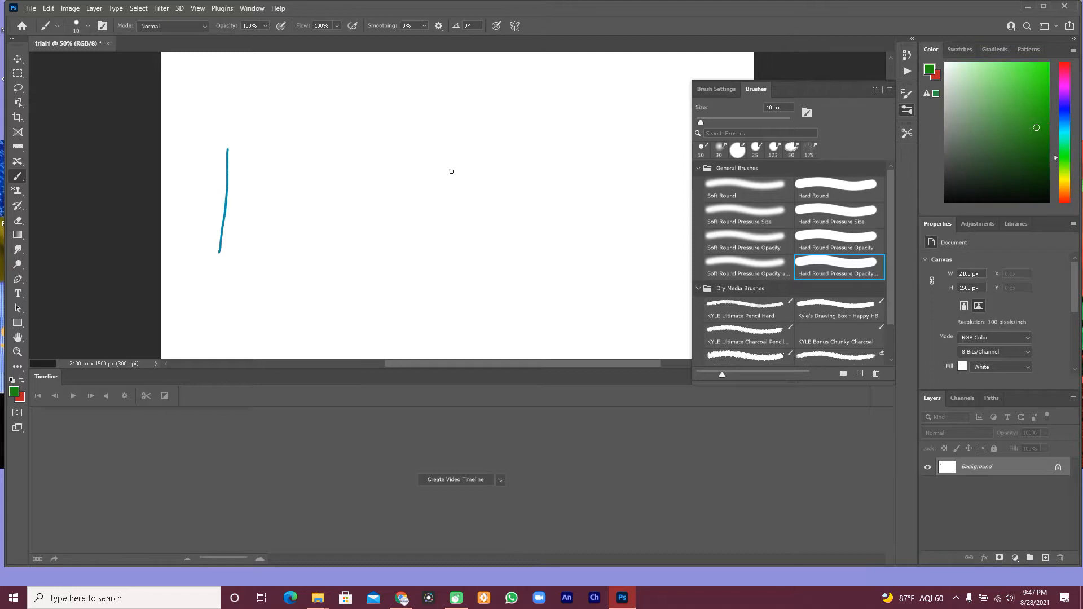
pyautogui.moveTo(361, 145); pyautogui.dragTo(371, 235)
pyautogui.moveTo(402, 148); pyautogui.dragTo(403, 238)
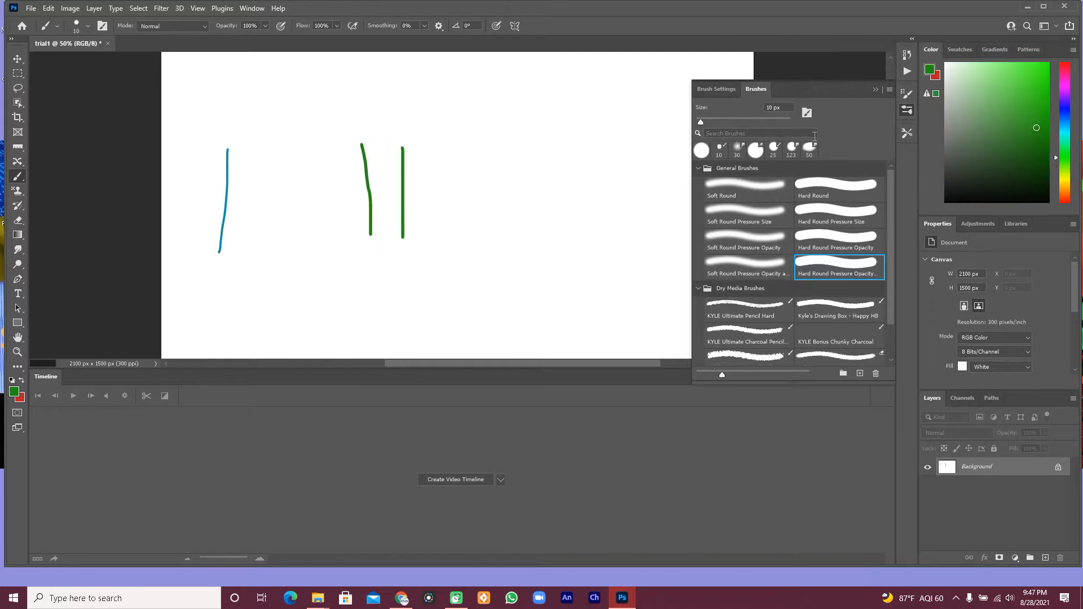
# - Choose the Soft Round brush and a light green color, and paint three vertical strokes beside the dark green ones
pyautogui.click(739, 188)
pyautogui.click(986, 91)
pyautogui.moveTo(444, 127)
pyautogui.mouseDown()
pyautogui.moveTo(433, 246)
pyautogui.moveTo(463, 145)
pyautogui.moveTo(487, 250)
pyautogui.mouseUp()
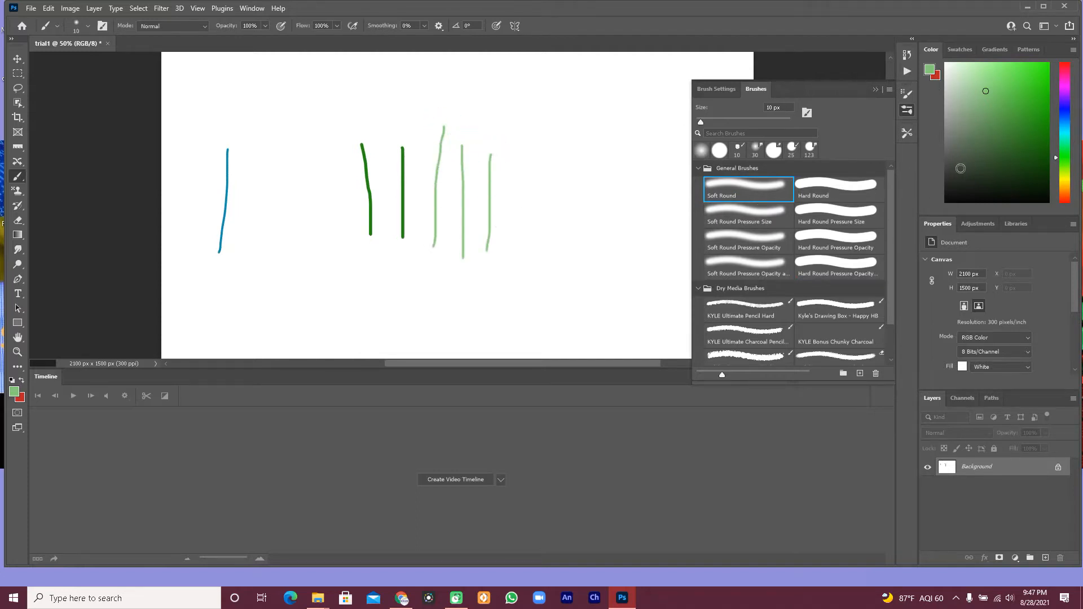
# - Undo all the green and blue vertical strokes on the canvas
pyautogui.hotkey('ctrl', 'z')
pyautogui.hotkey('ctrl', 'z')
pyautogui.hotkey('ctrl', 'z')
pyautogui.hotkey('ctrl', 'z')
pyautogui.hotkey('ctrl', 'z')
pyautogui.hotkey('ctrl', 'z')
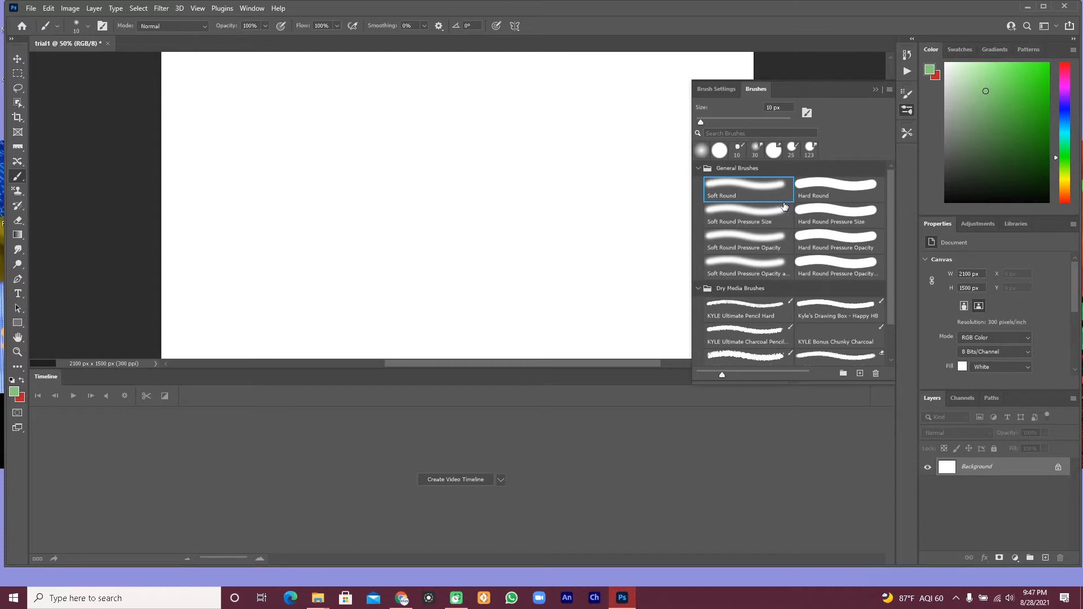
# - Paint a solid light green block in the middle of the canvas with the Kyle's Ultimate Pastel Palooza brush
pyautogui.click(838, 191)
pyautogui.scroll(-1, 834, 238)
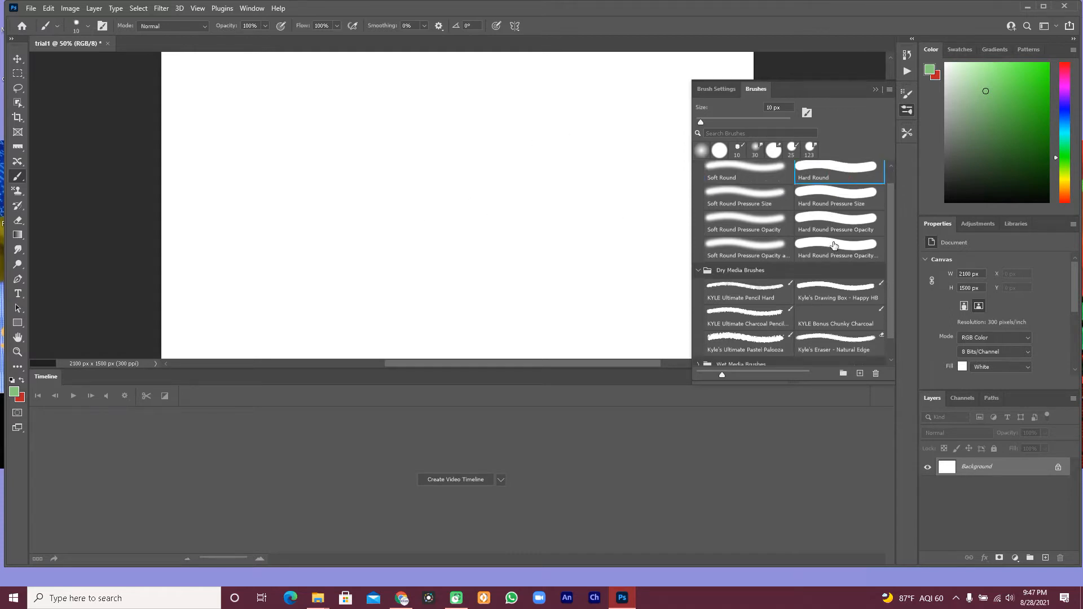
pyautogui.click(755, 339)
pyautogui.moveTo(339, 213)
pyautogui.mouseDown()
pyautogui.moveTo(496, 213)
pyautogui.moveTo(351, 210)
pyautogui.moveTo(496, 198)
pyautogui.moveTo(474, 186)
pyautogui.moveTo(362, 188)
pyautogui.moveTo(428, 186)
pyautogui.moveTo(357, 179)
pyautogui.moveTo(510, 174)
pyautogui.moveTo(358, 170)
pyautogui.moveTo(510, 167)
pyautogui.moveTo(433, 169)
pyautogui.moveTo(452, 172)
pyautogui.moveTo(438, 188)
pyautogui.mouseUp()
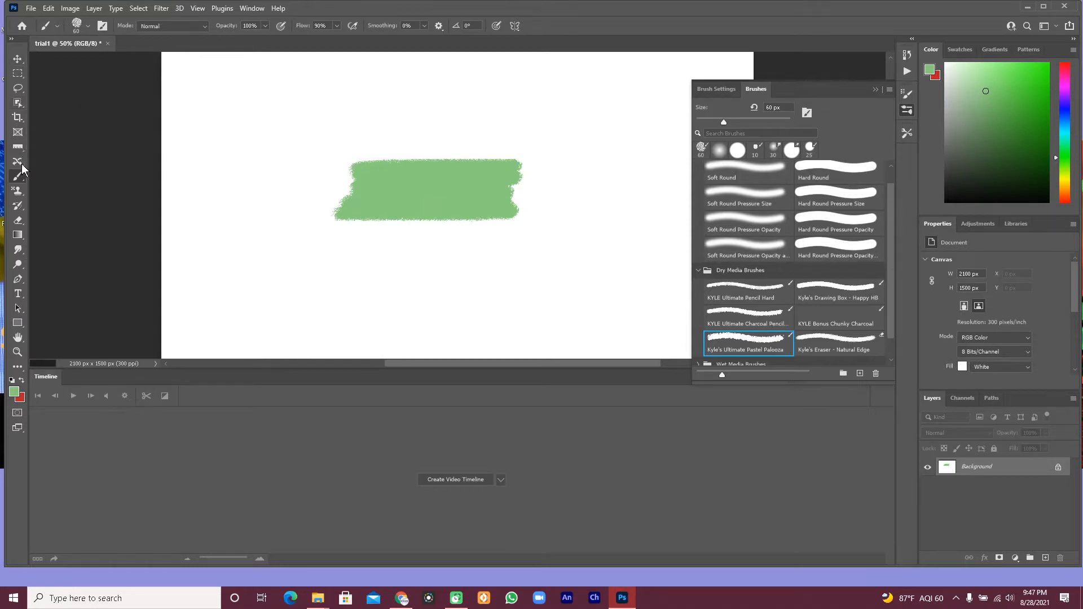
# - Try to erase part of the green block with the Eraser tool and undo both eraser strokes
pyautogui.click(18, 221)
pyautogui.moveTo(329, 222); pyautogui.dragTo(388, 214)
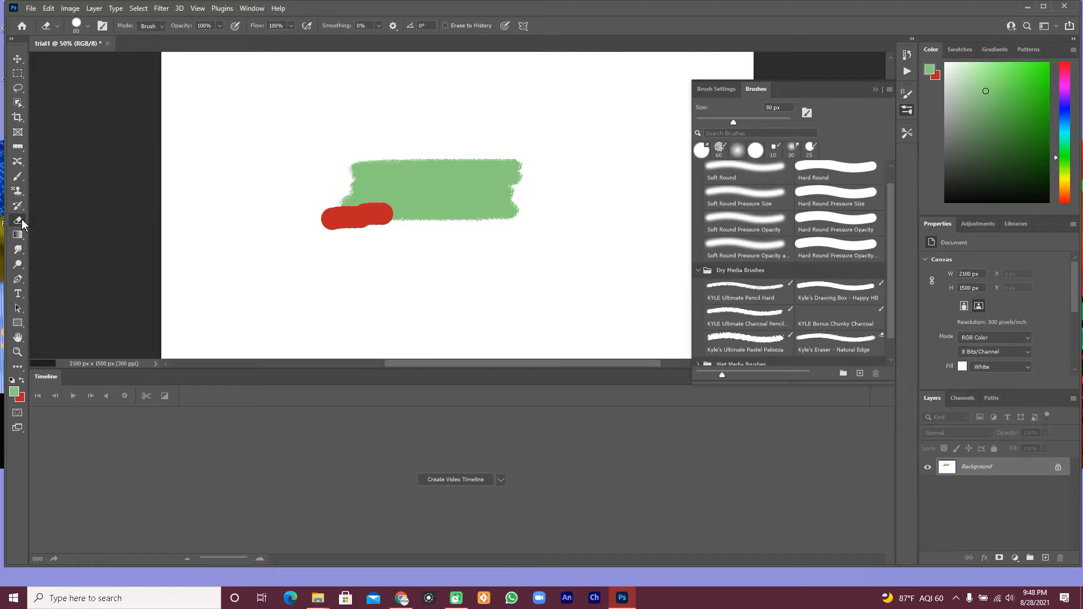
pyautogui.moveTo(332, 214)
pyautogui.mouseDown()
pyautogui.moveTo(388, 216)
pyautogui.moveTo(357, 195)
pyautogui.moveTo(400, 187)
pyautogui.moveTo(367, 177)
pyautogui.moveTo(384, 176)
pyautogui.moveTo(347, 188)
pyautogui.moveTo(396, 189)
pyautogui.mouseUp()
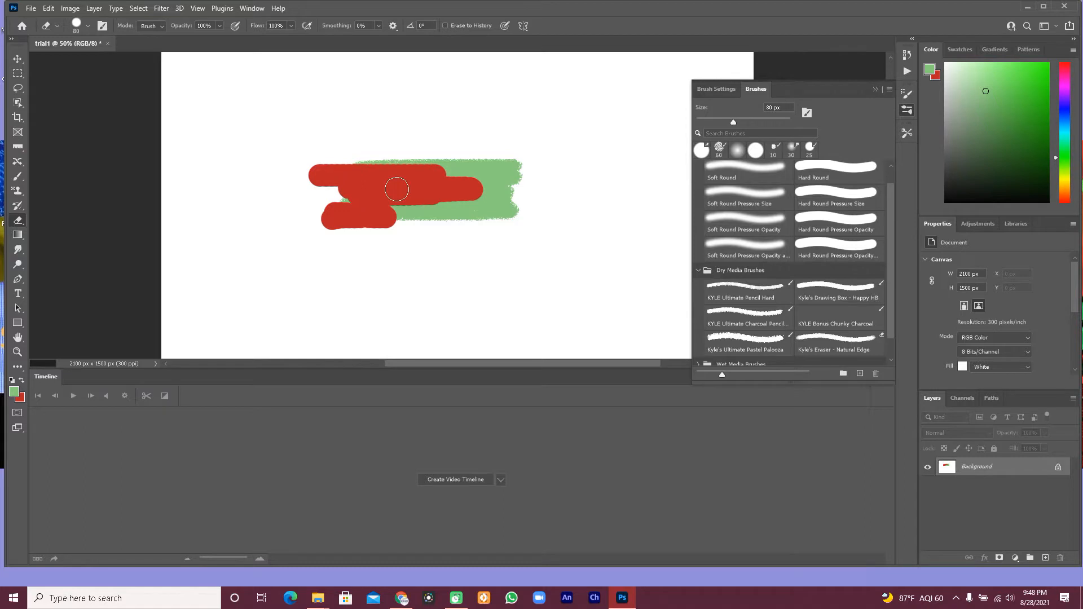
pyautogui.hotkey('ctrl', 'z')
pyautogui.hotkey('ctrl', 'z')
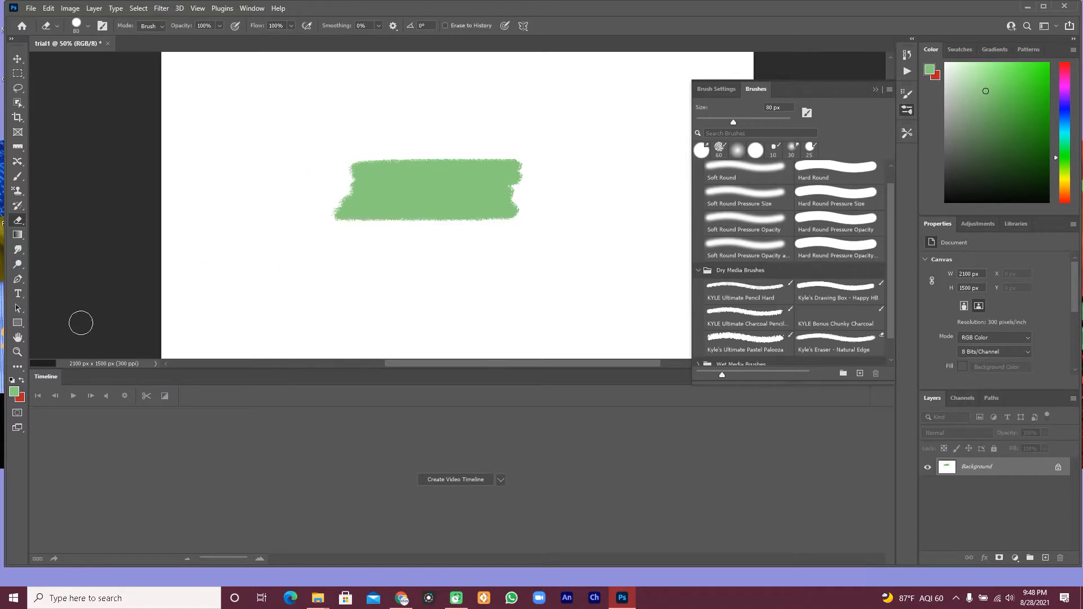
# - Set the background color to white and erase the whole green block with the Eraser tool
pyautogui.click(20, 399)
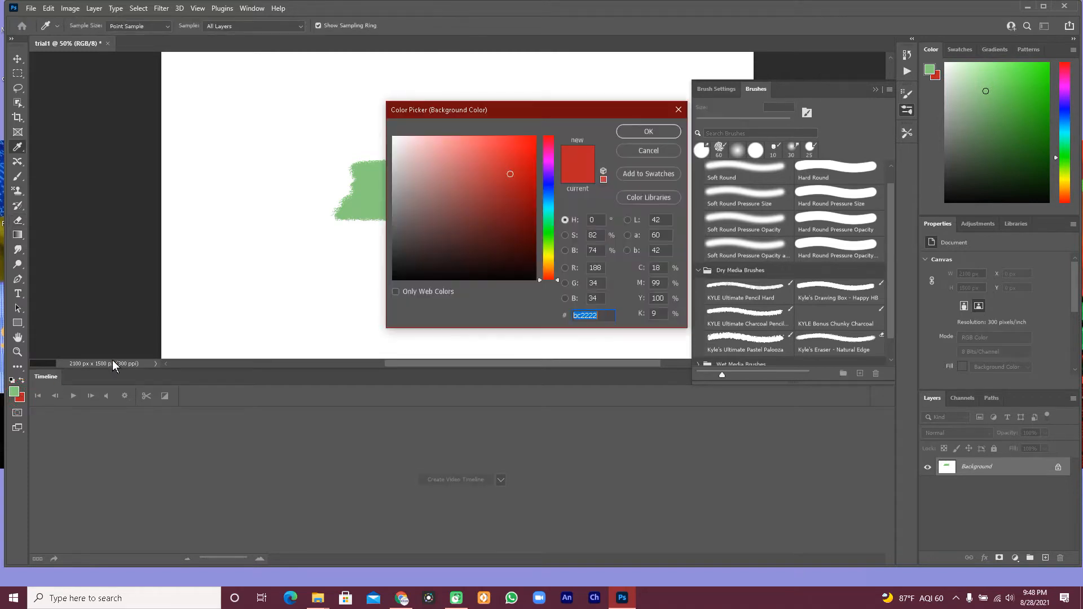
pyautogui.click(649, 132)
pyautogui.press('e')
pyautogui.moveTo(381, 164)
pyautogui.mouseDown()
pyautogui.moveTo(328, 241)
pyautogui.moveTo(388, 128)
pyautogui.moveTo(319, 226)
pyautogui.moveTo(366, 154)
pyautogui.moveTo(338, 212)
pyautogui.moveTo(386, 160)
pyautogui.moveTo(353, 219)
pyautogui.moveTo(437, 139)
pyautogui.moveTo(425, 157)
pyautogui.moveTo(436, 171)
pyautogui.moveTo(402, 190)
pyautogui.moveTo(471, 172)
pyautogui.moveTo(457, 185)
pyautogui.moveTo(519, 181)
pyautogui.moveTo(360, 193)
pyautogui.moveTo(525, 202)
pyautogui.moveTo(340, 225)
pyautogui.mouseUp()
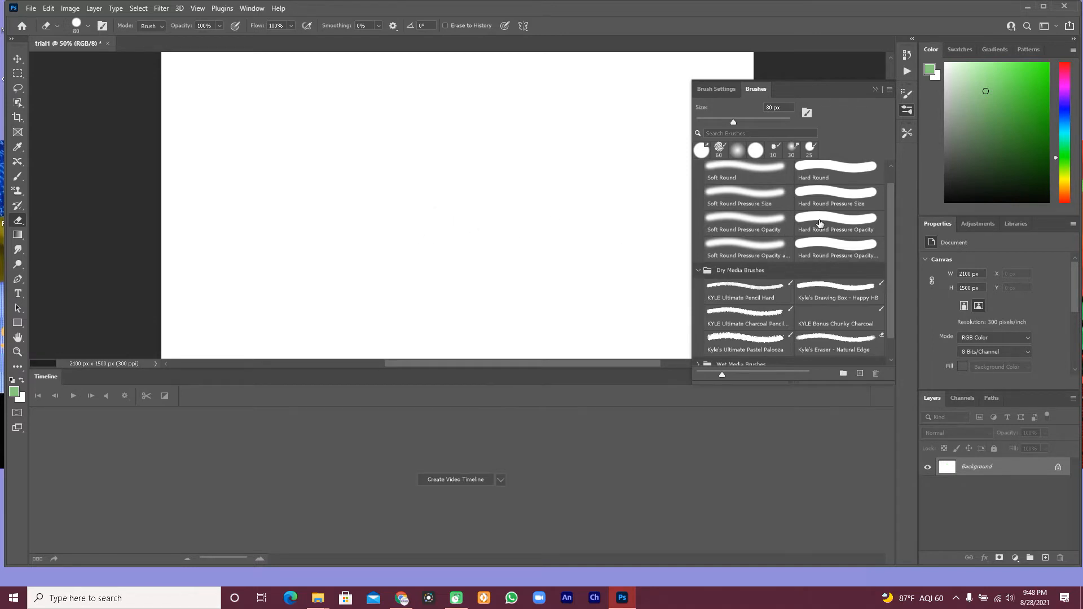
# - Choose the Kyle's Ultimate Pastel Palooza brush and paint a short horizontal light green stroke mid-canvas
pyautogui.click(829, 250)
pyautogui.scroll(-1, 817, 255)
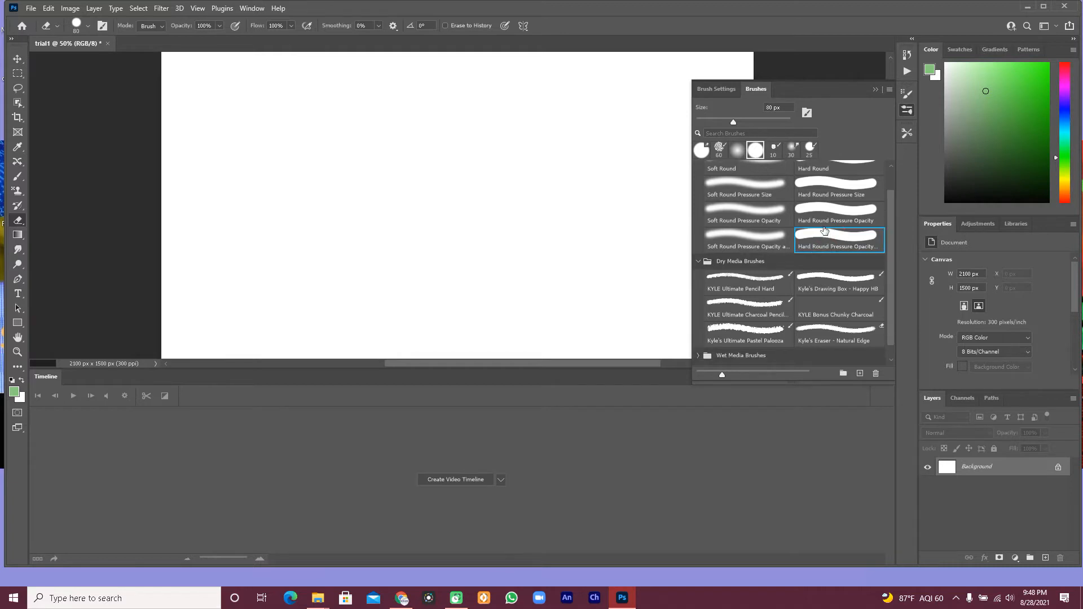
pyautogui.click(728, 333)
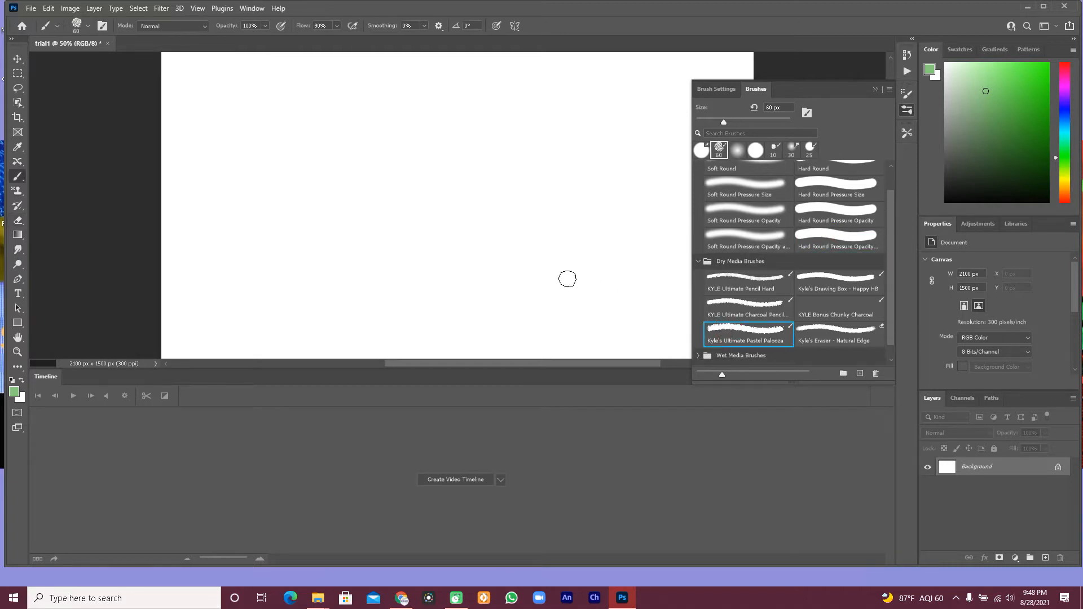
pyautogui.moveTo(390, 200); pyautogui.dragTo(472, 200)
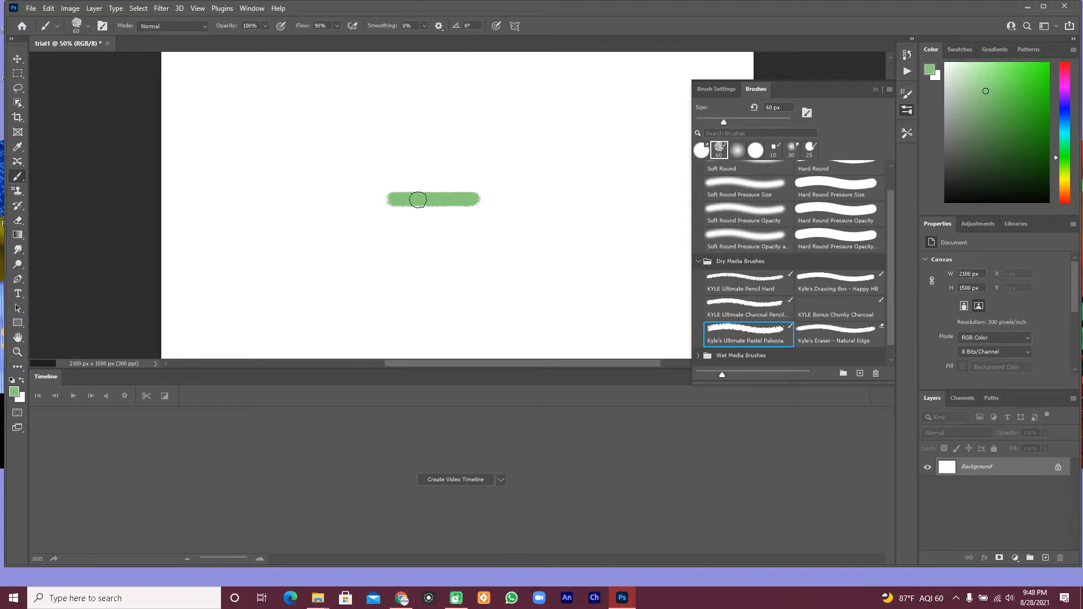
# - Set the brush size to 100 px and paint a larger light green block over the stroke mid-canvas
pyautogui.click(87, 26)
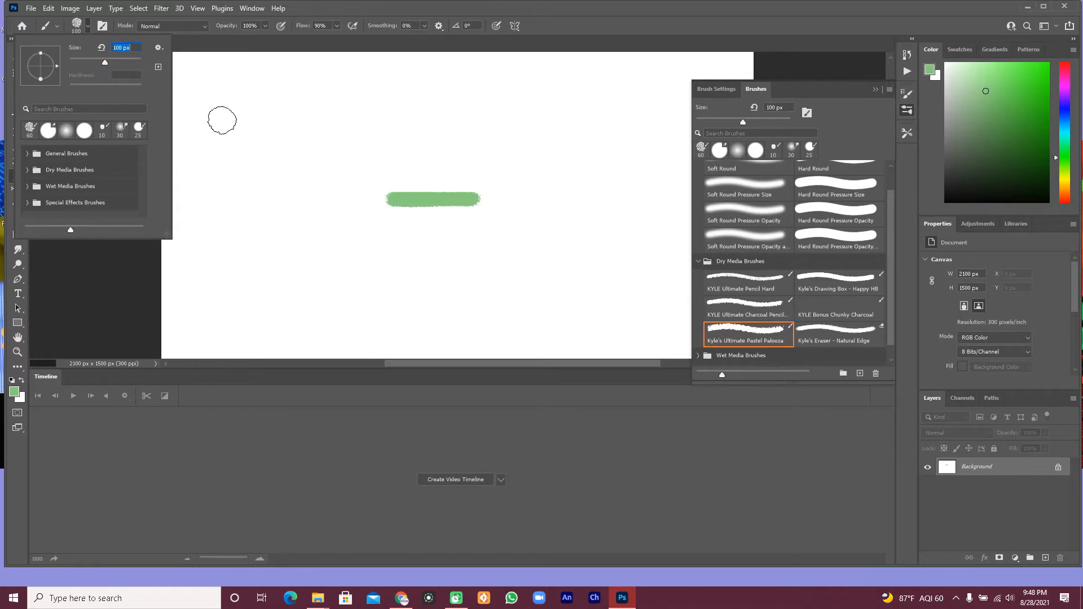
pyautogui.moveTo(345, 176)
pyautogui.mouseDown()
pyautogui.moveTo(488, 176)
pyautogui.moveTo(493, 188)
pyautogui.moveTo(482, 233)
pyautogui.moveTo(344, 226)
pyautogui.moveTo(339, 196)
pyautogui.moveTo(475, 200)
pyautogui.moveTo(466, 187)
pyautogui.moveTo(387, 189)
pyautogui.moveTo(347, 205)
pyautogui.moveTo(473, 216)
pyautogui.moveTo(384, 222)
pyautogui.moveTo(418, 218)
pyautogui.moveTo(368, 200)
pyautogui.moveTo(397, 200)
pyautogui.mouseUp()
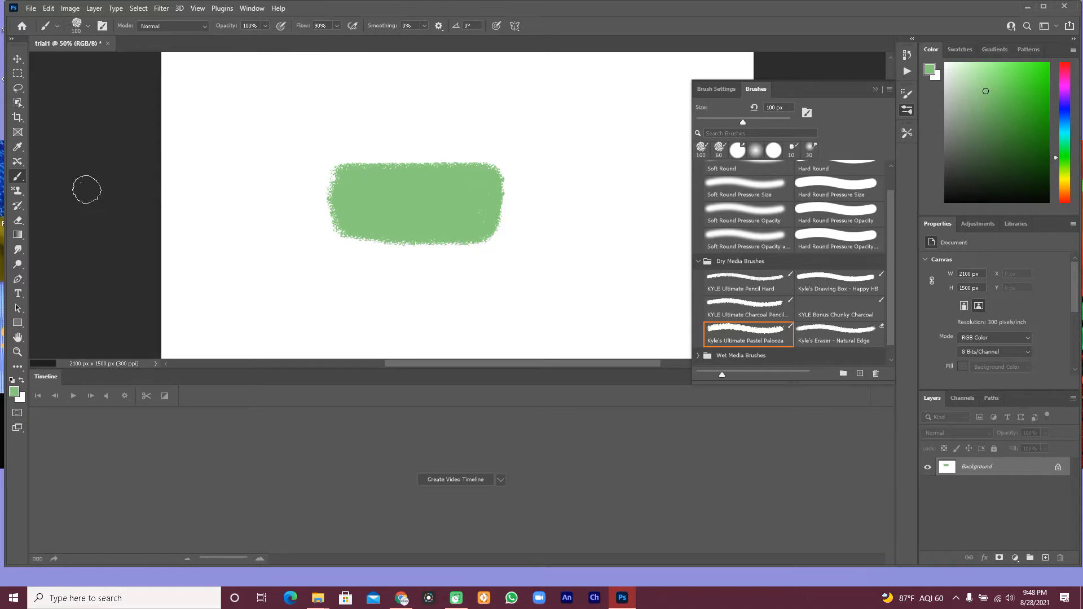
# - Enlarge the Eraser tool to 480 px and erase the whole green block
pyautogui.click(18, 221)
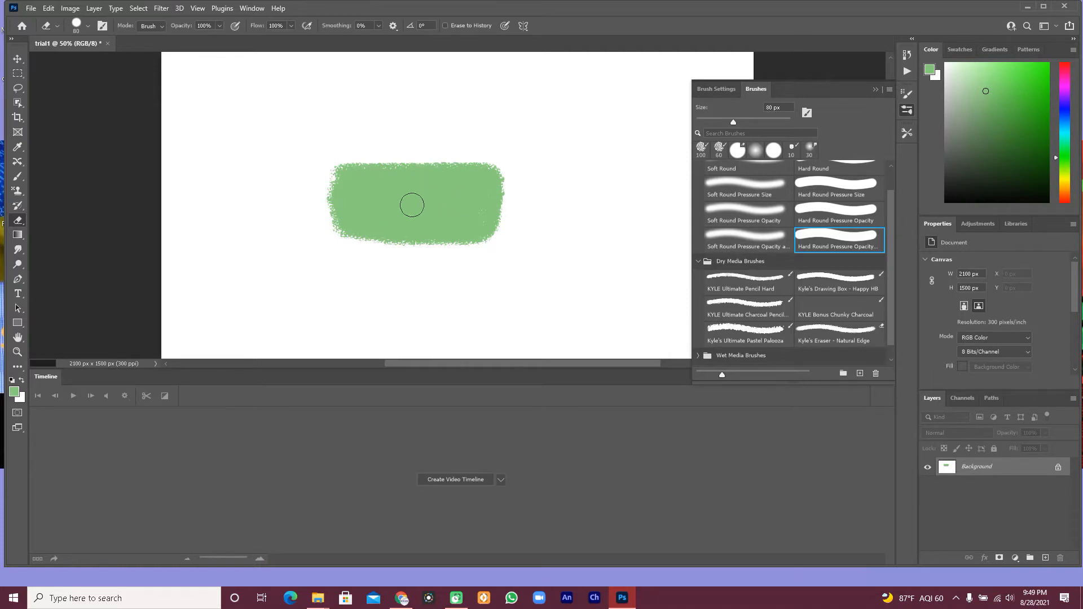
pyautogui.click(85, 25)
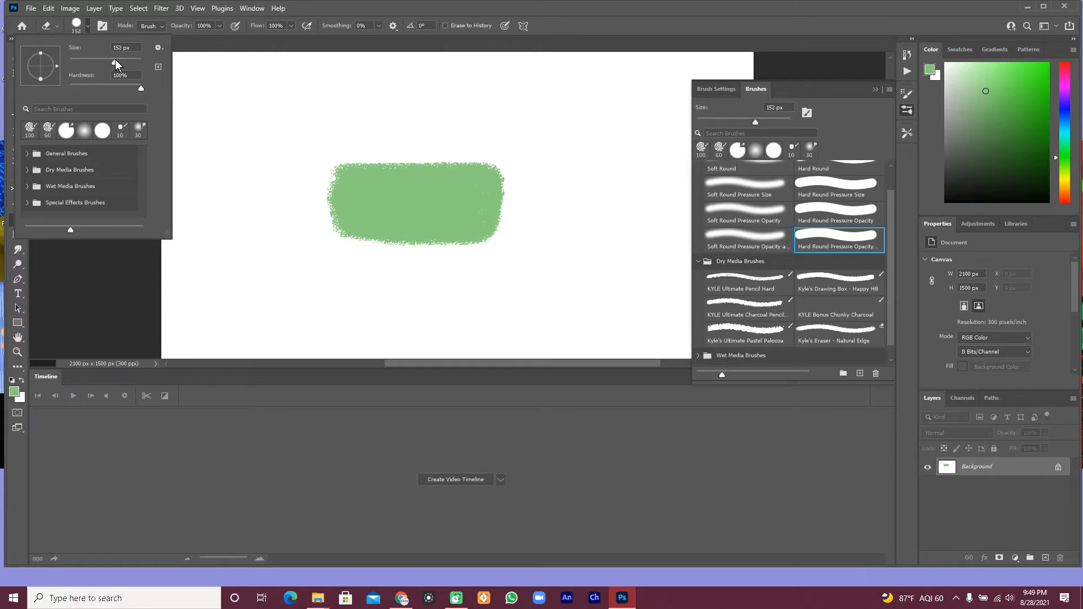
pyautogui.moveTo(116, 63); pyautogui.dragTo(120, 64)
pyautogui.moveTo(123, 58); pyautogui.dragTo(124, 60)
pyautogui.moveTo(129, 64); pyautogui.dragTo(133, 63)
pyautogui.moveTo(324, 203); pyautogui.dragTo(484, 203)
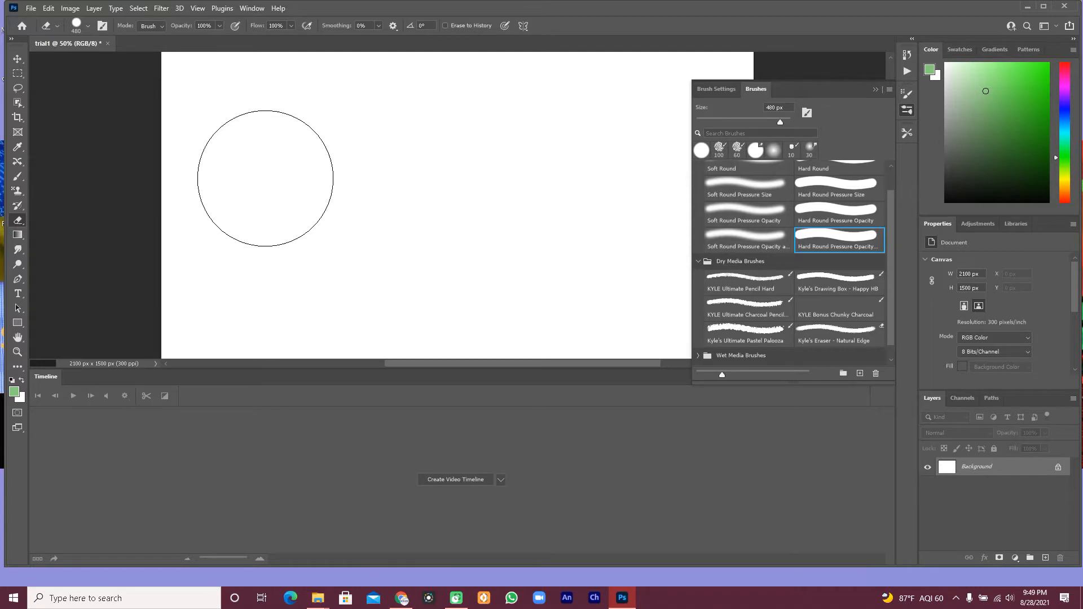
# - Reduce the eraser size to 80 px and choose the Hard Round Pressure Opacity brush for it
pyautogui.click(91, 30)
pyautogui.moveTo(134, 62); pyautogui.dragTo(103, 63)
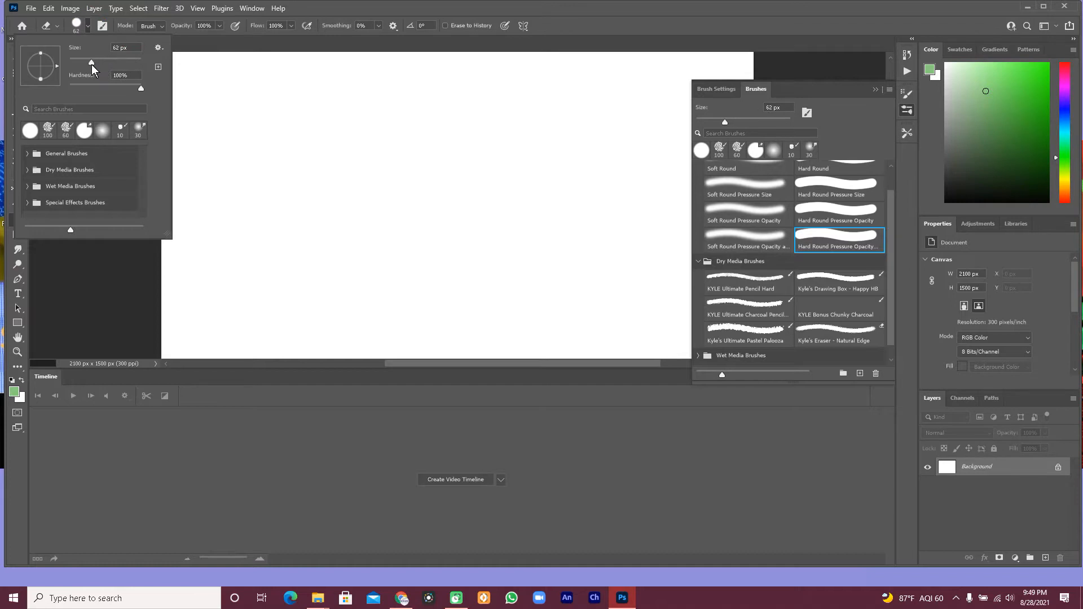
pyautogui.moveTo(98, 64); pyautogui.dragTo(98, 65)
pyautogui.click(278, 157)
pyautogui.moveTo(416, 191); pyautogui.dragTo(419, 218)
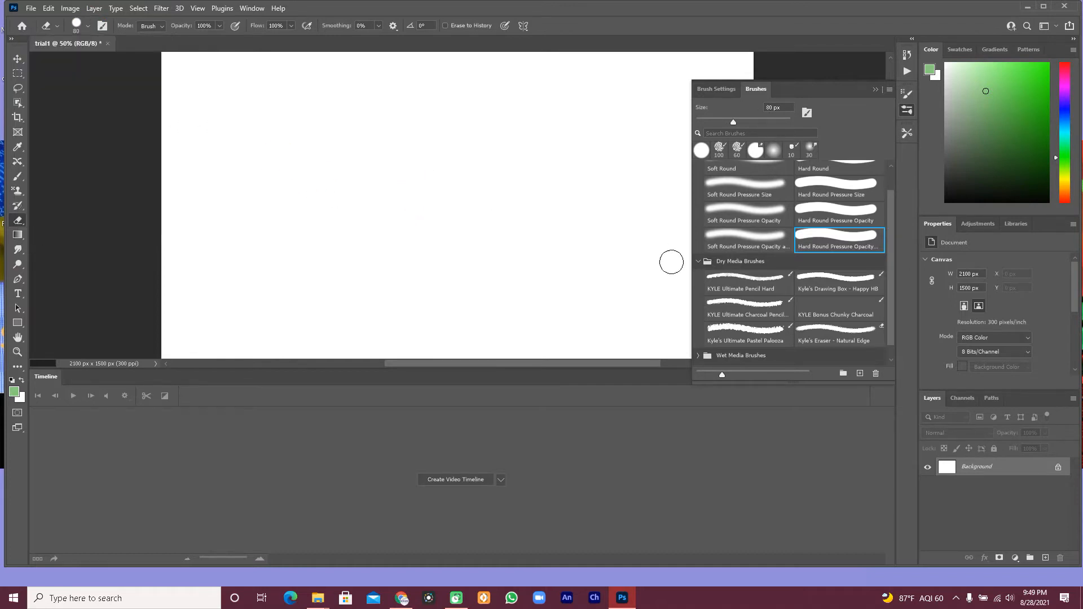
pyautogui.click(839, 219)
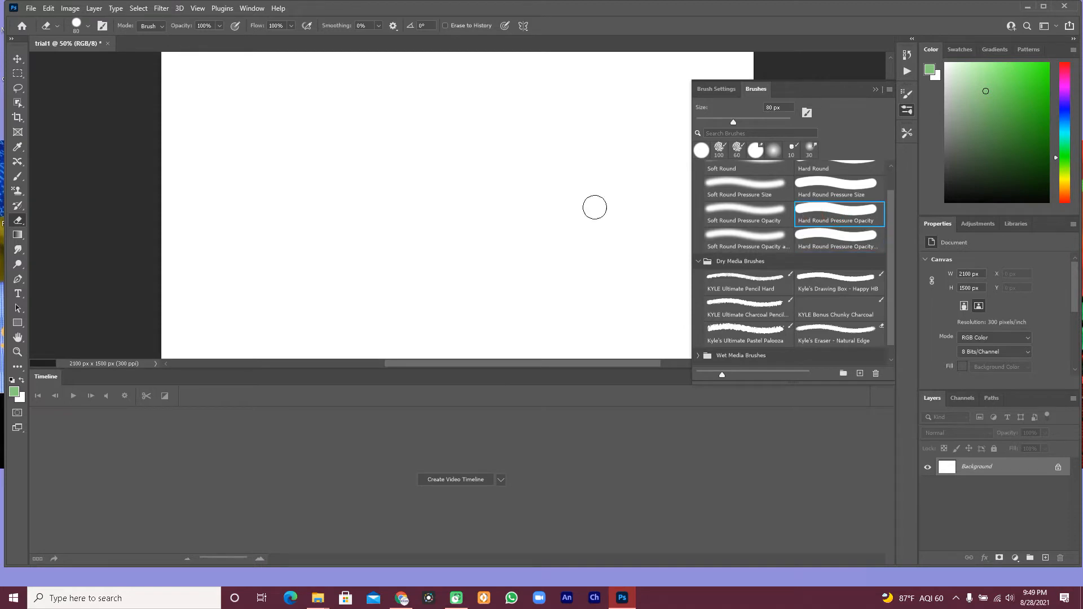
# - Change the foreground color to a dark blue
pyautogui.click(15, 393)
pyautogui.click(551, 184)
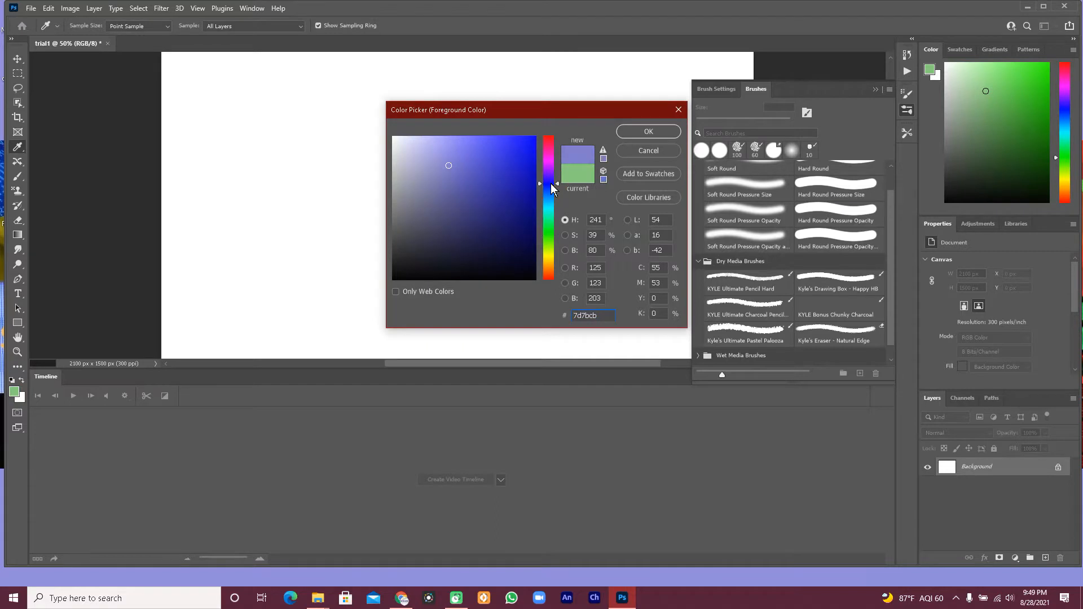
pyautogui.click(649, 131)
pyautogui.click(1009, 131)
# - Try several eraser tip shapes in Brush Settings, ending on the 284 px spatter tip, and dab it on the canvas
pyautogui.click(907, 95)
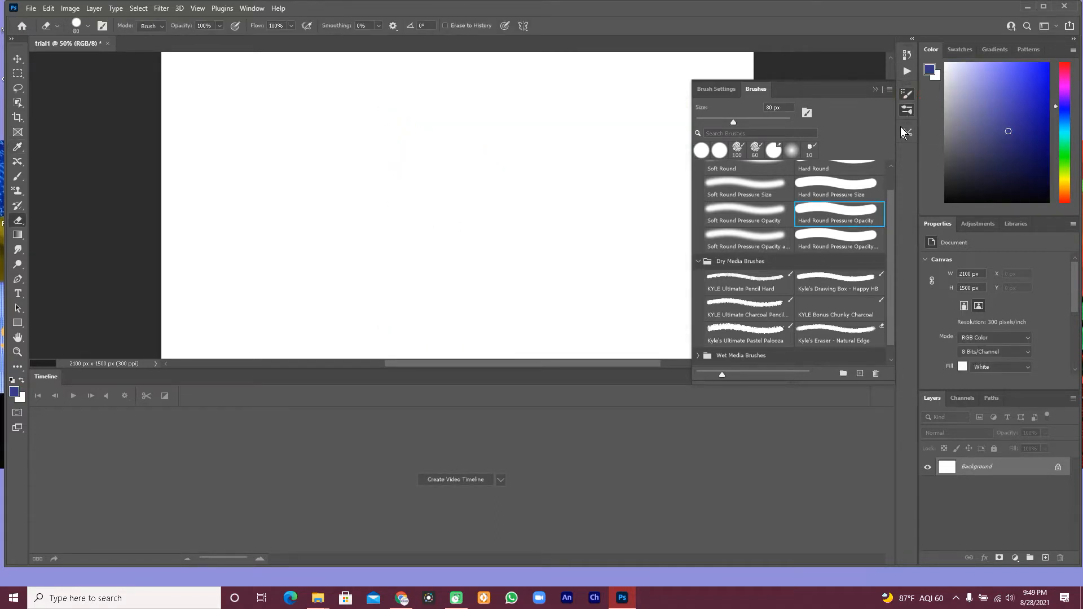
pyautogui.click(803, 131)
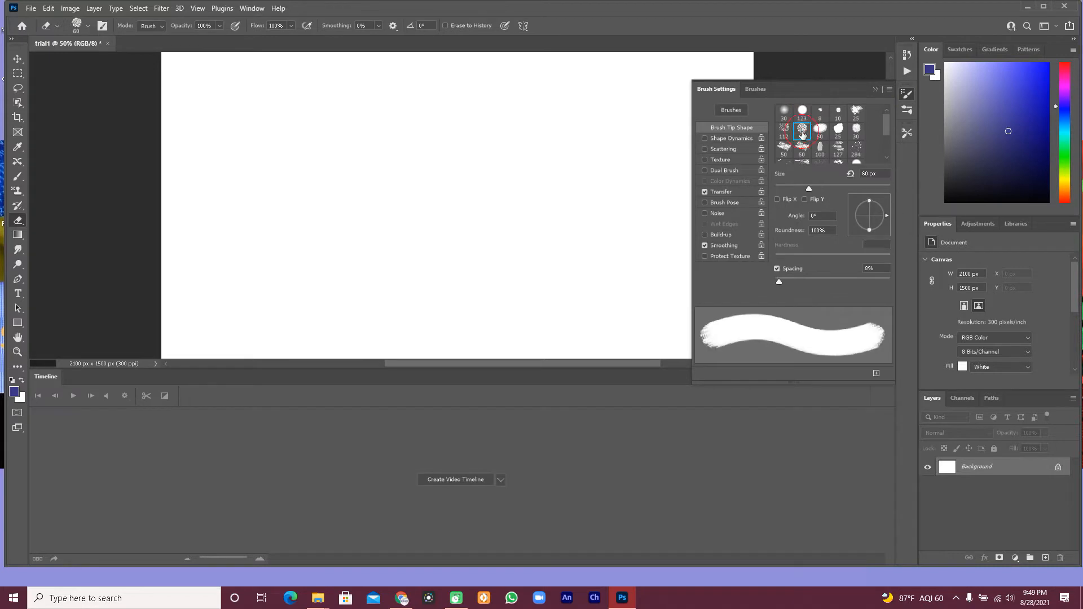
pyautogui.click(831, 135)
pyautogui.click(856, 130)
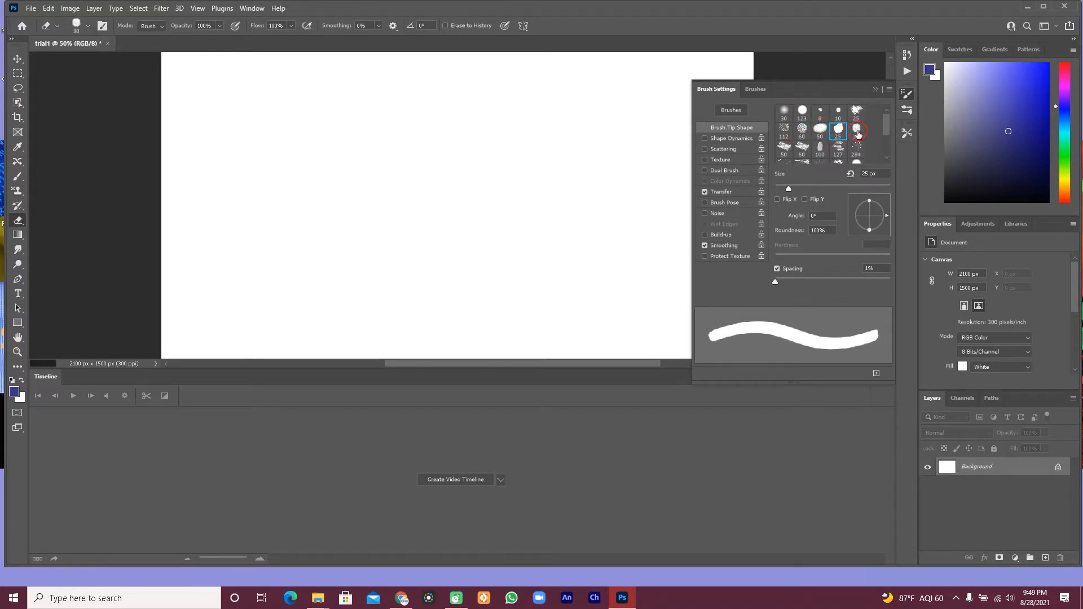
pyautogui.click(856, 150)
pyautogui.click(557, 191)
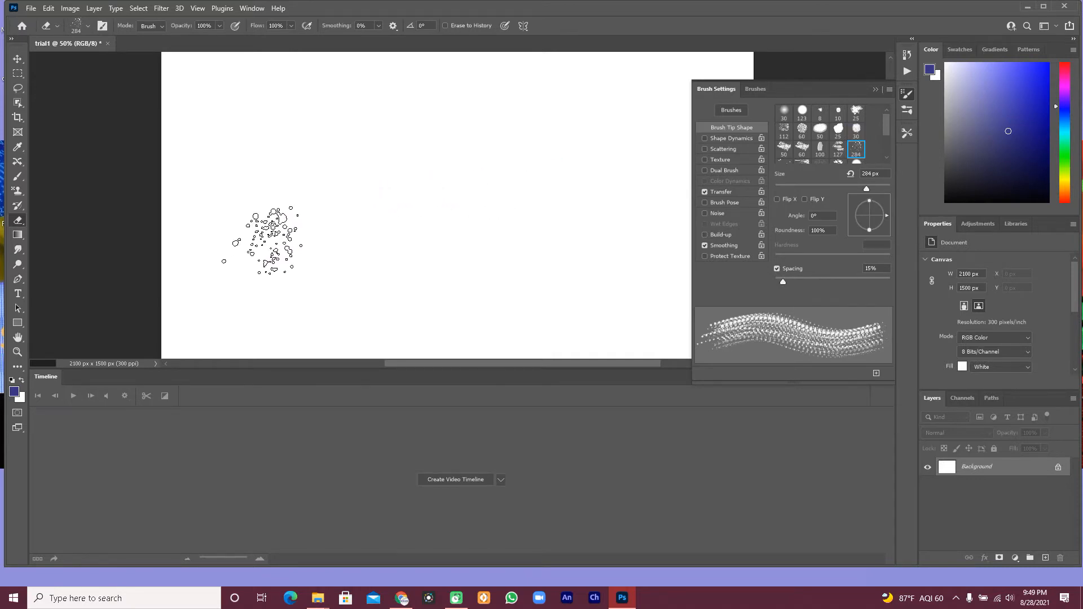
# - Paint a vertical and a horizontal dark blue stroke mid-canvas with the 100 px Brush tool
pyautogui.click(20, 179)
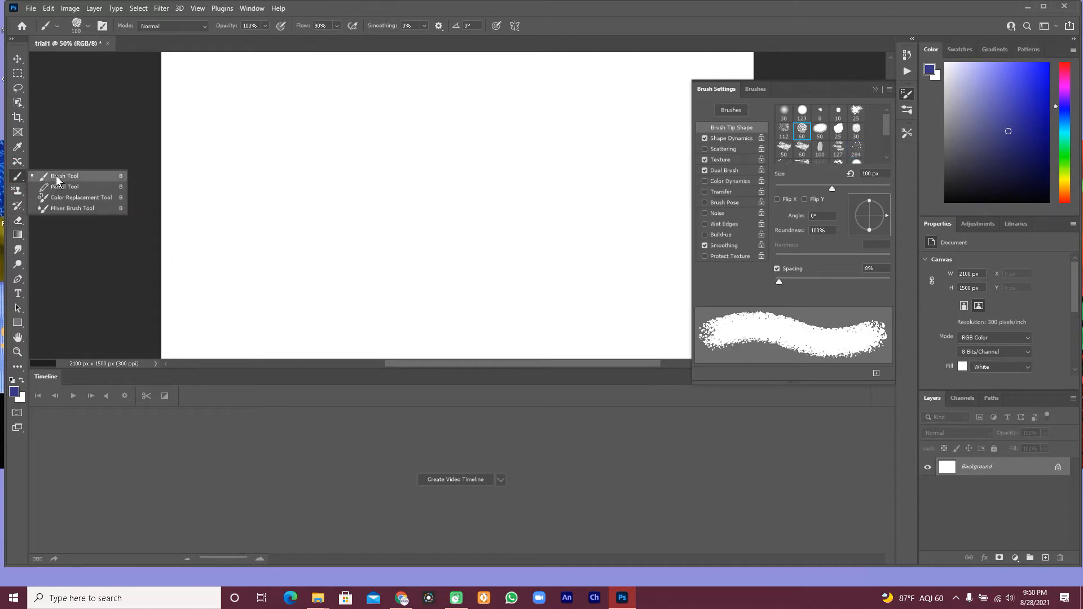
pyautogui.click(62, 177)
pyautogui.moveTo(427, 167)
pyautogui.mouseDown()
pyautogui.moveTo(416, 263)
pyautogui.moveTo(334, 259)
pyautogui.moveTo(507, 257)
pyautogui.mouseUp()
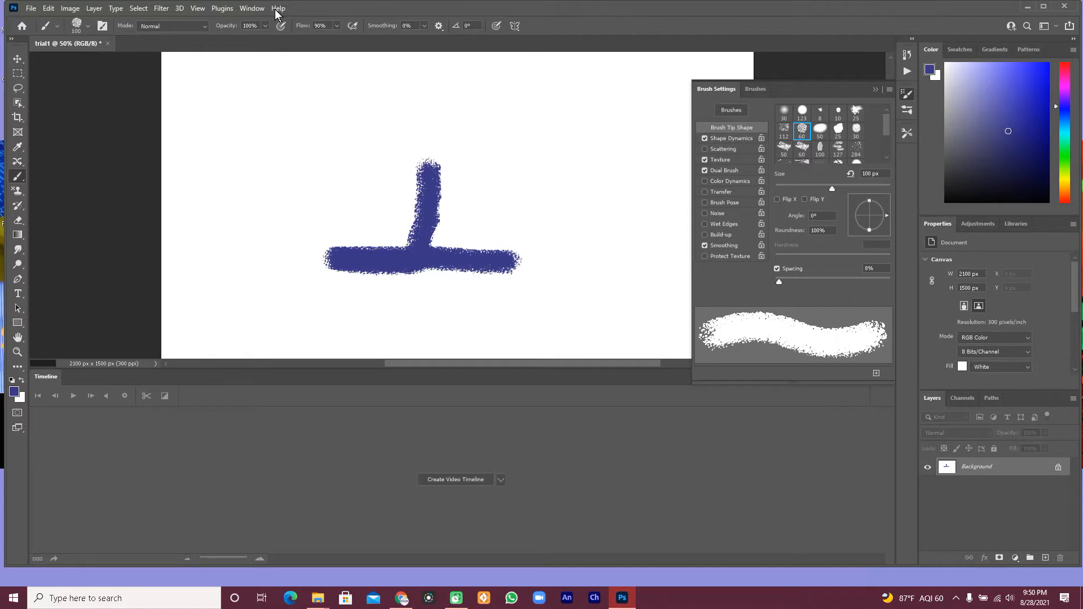
# - Hide the Color panel and show it again
pyautogui.click(251, 9)
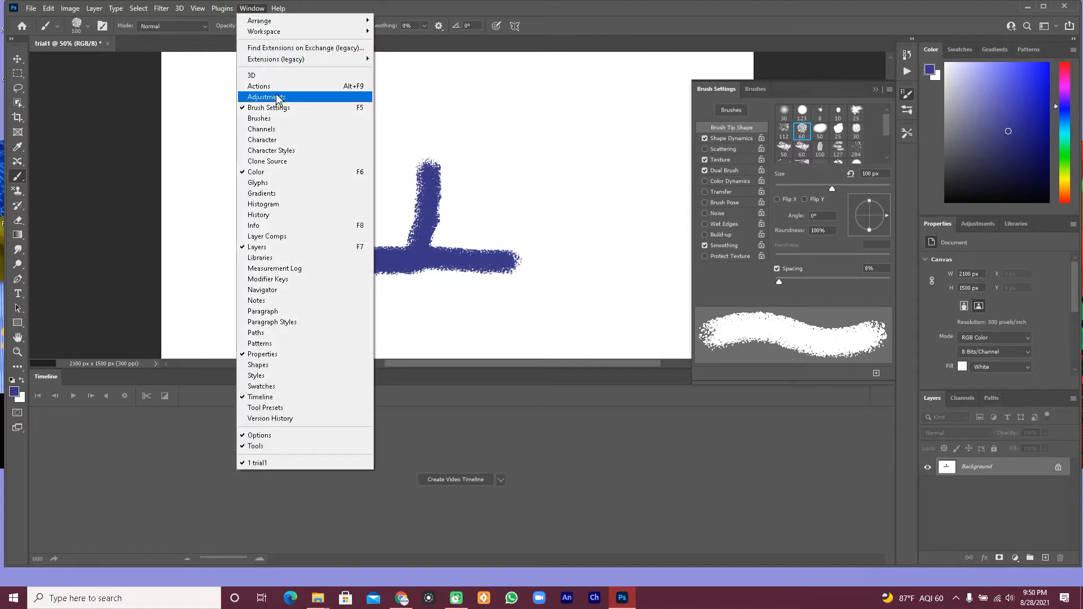
pyautogui.click(273, 171)
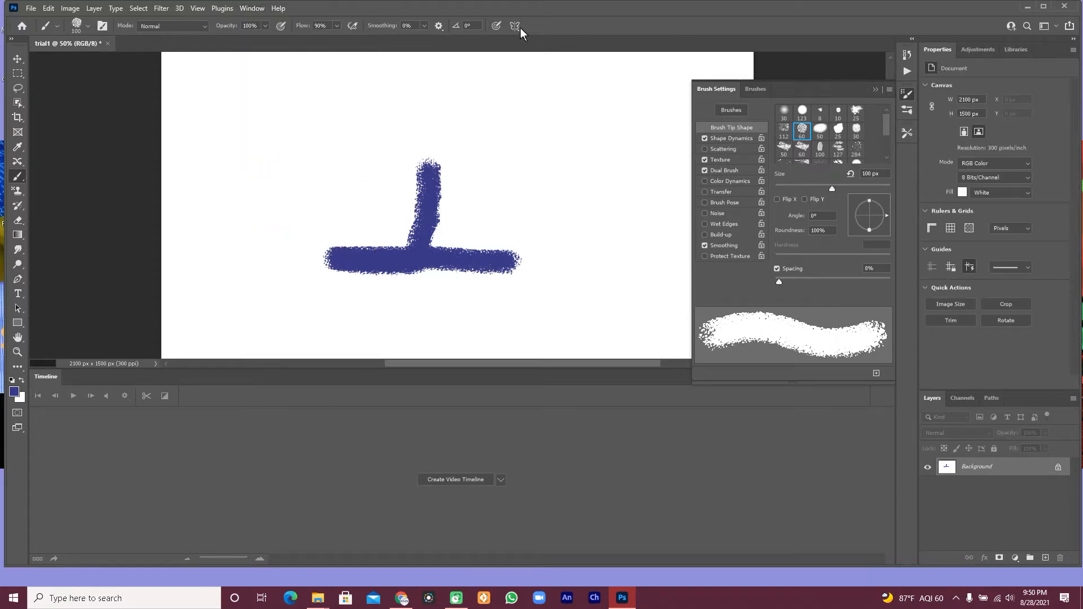
pyautogui.click(252, 9)
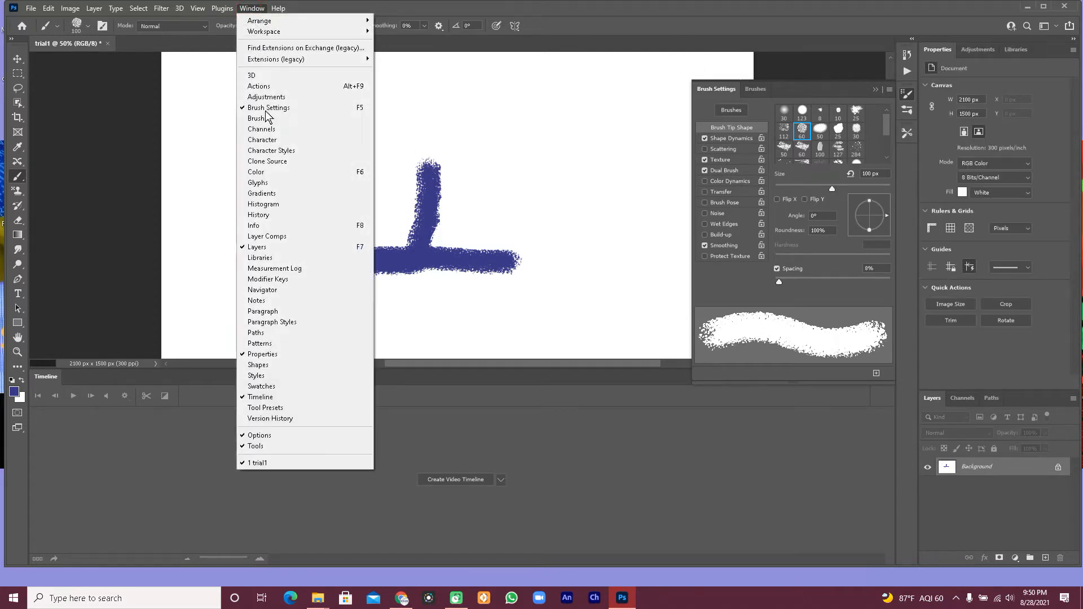
pyautogui.click(277, 179)
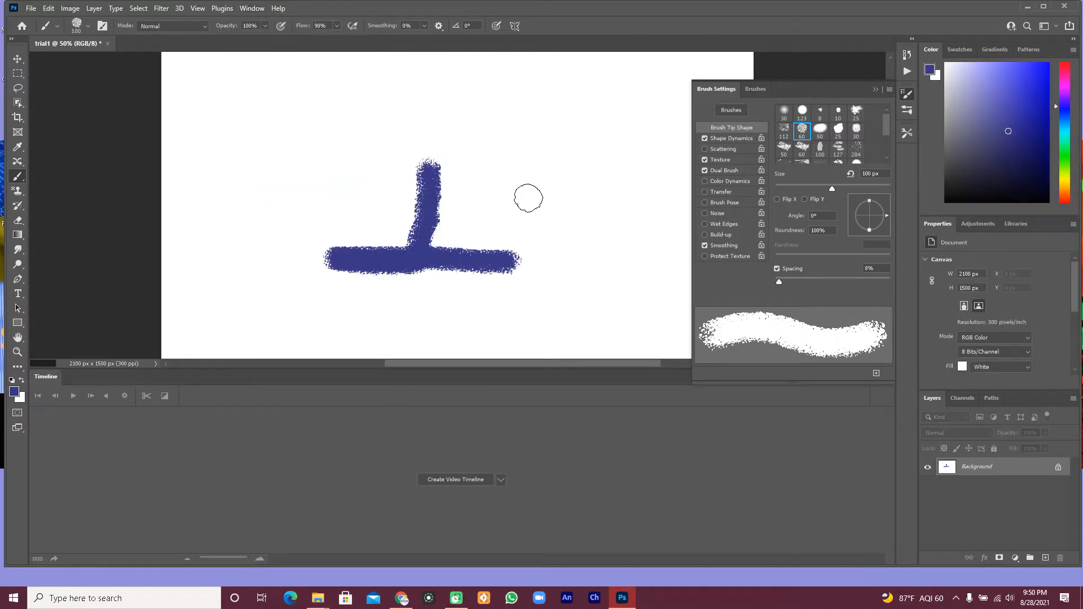
# - Collapse the Brush Settings panel and undo the dark blue strokes
pyautogui.click(873, 90)
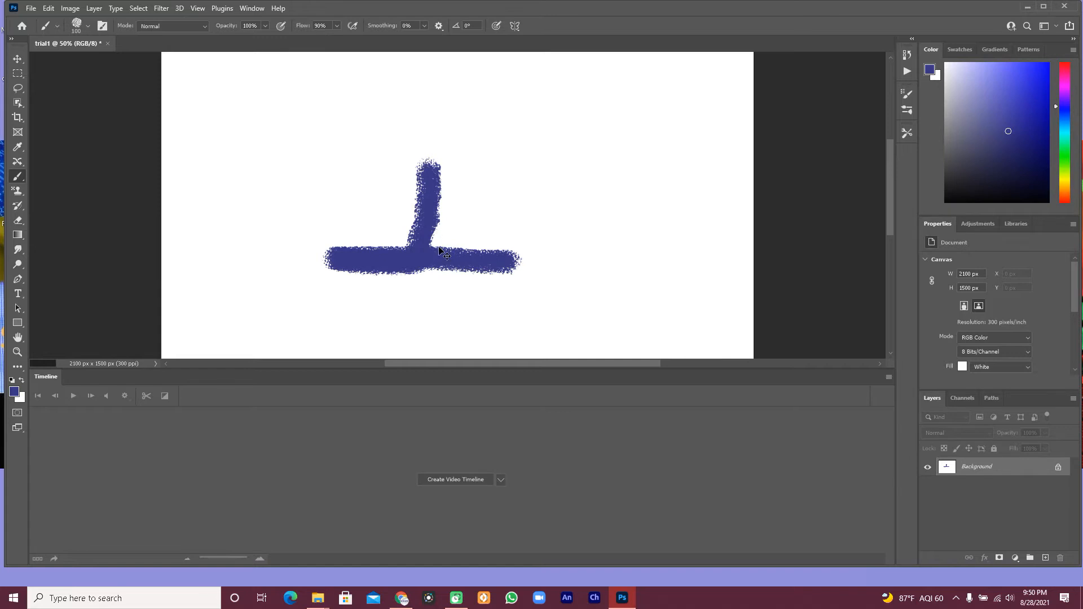
pyautogui.hotkey('ctrl', 'z')
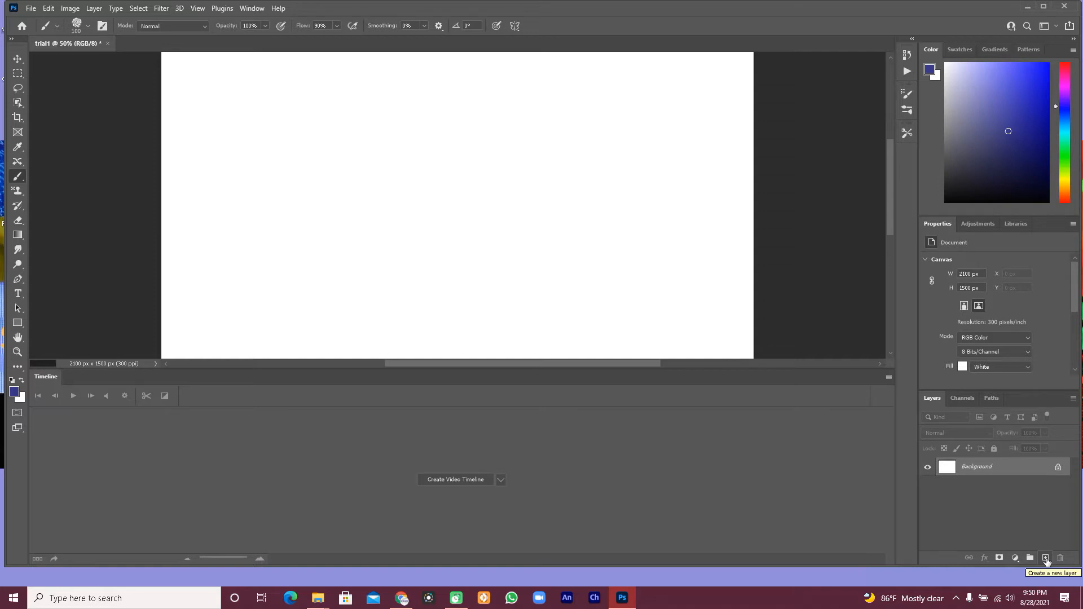
# - Add three new empty layers above the Background layer
pyautogui.click(1046, 559)
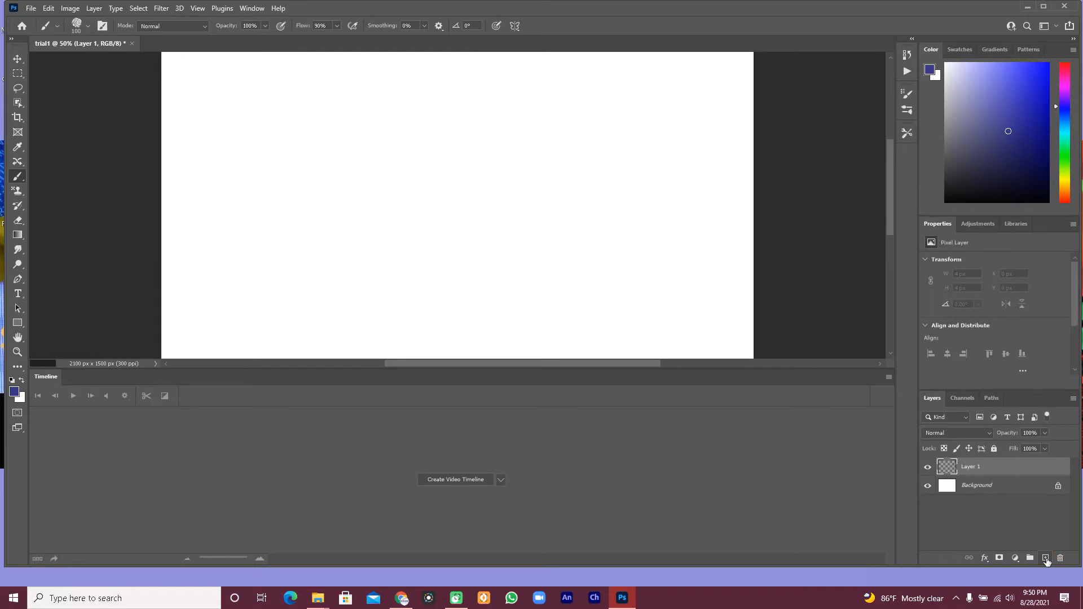
pyautogui.click(1046, 558)
pyautogui.click(1046, 559)
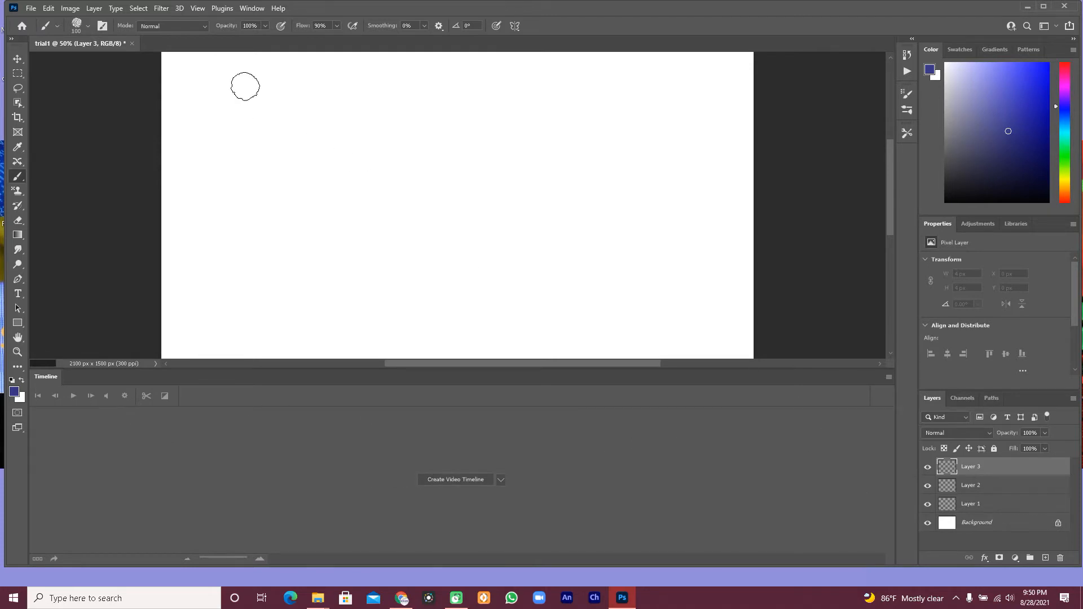
# - Check that the Timeline panel is enabled and create a video timeline for the layers
pyautogui.click(248, 8)
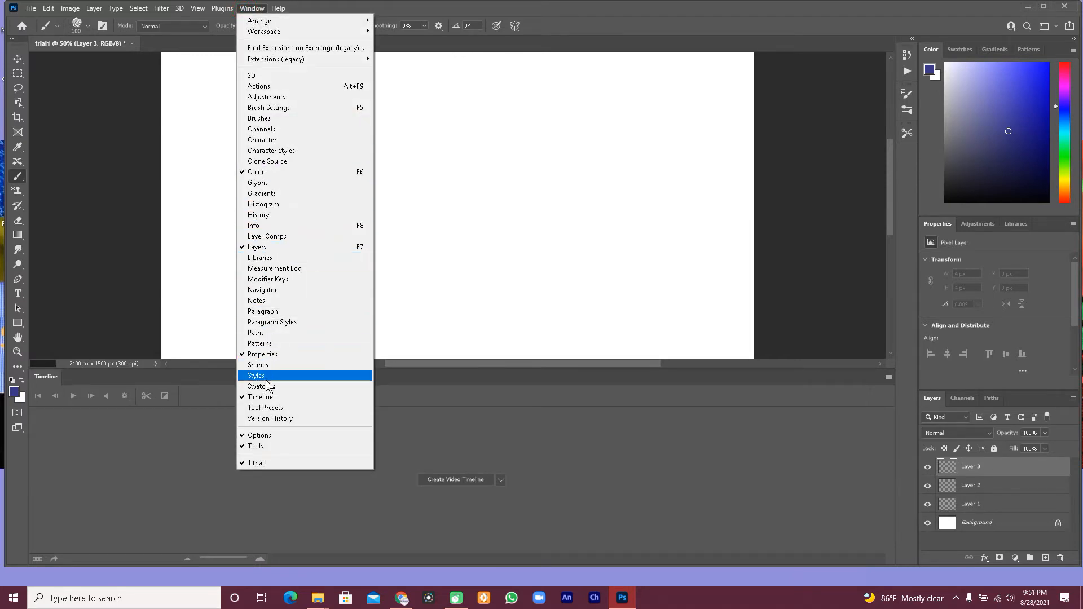
pyautogui.click(590, 437)
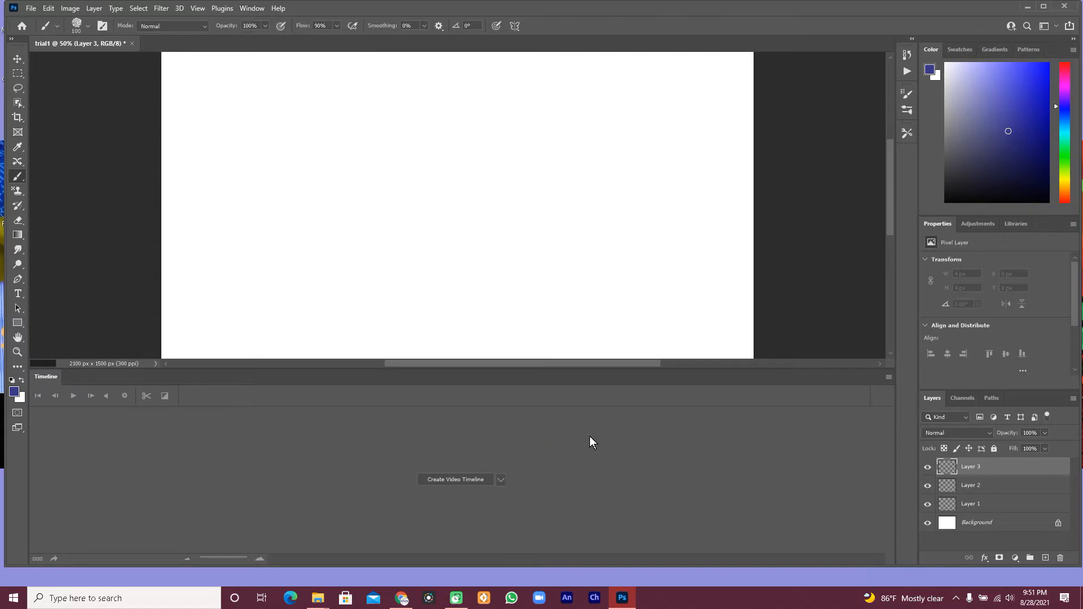
pyautogui.click(443, 481)
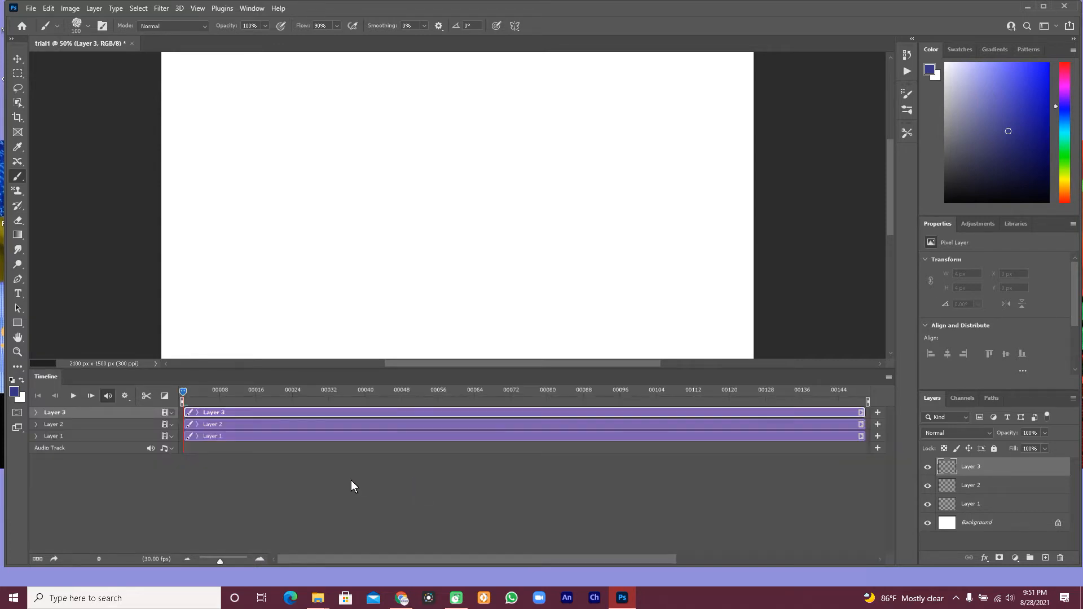
# - Shorten the Layer 3, Layer 2 and Layer 1 clips on the timeline to end at about frame 24
pyautogui.moveTo(864, 413); pyautogui.dragTo(292, 415)
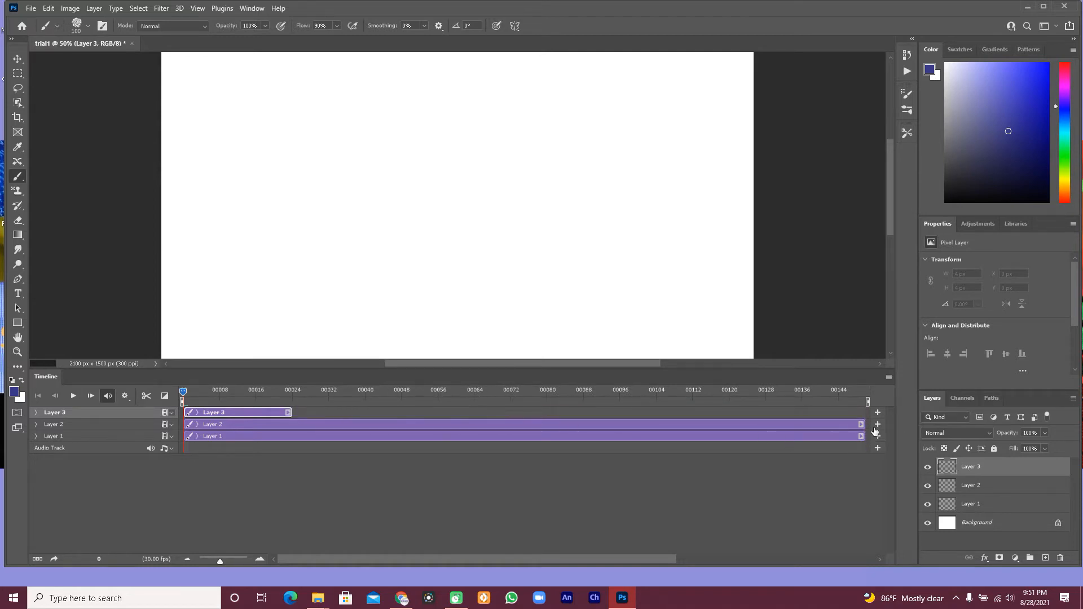
pyautogui.moveTo(864, 424); pyautogui.dragTo(292, 424)
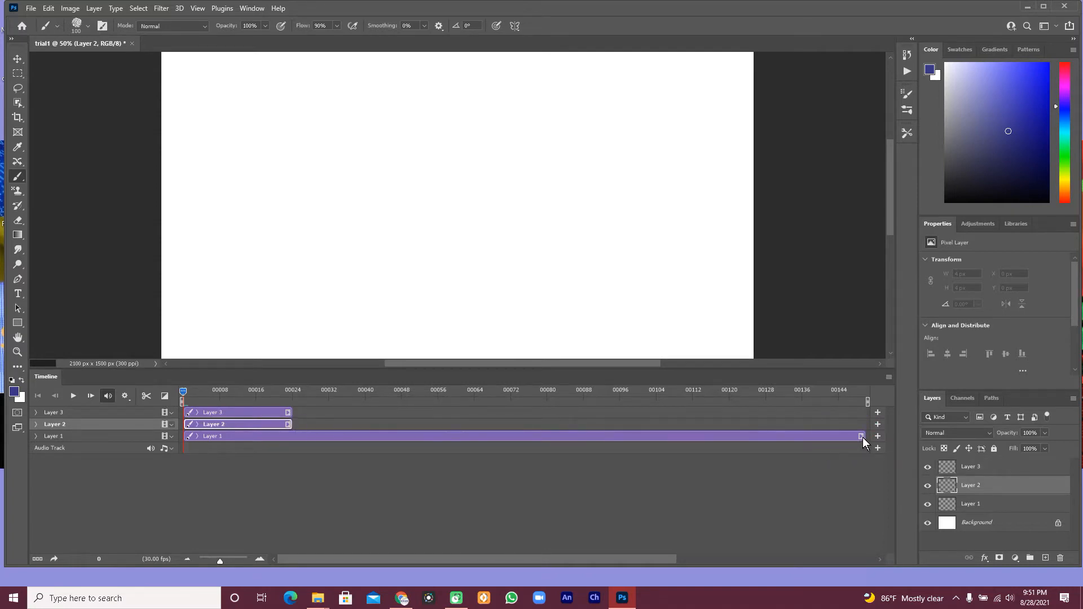
pyautogui.moveTo(862, 438); pyautogui.dragTo(293, 436)
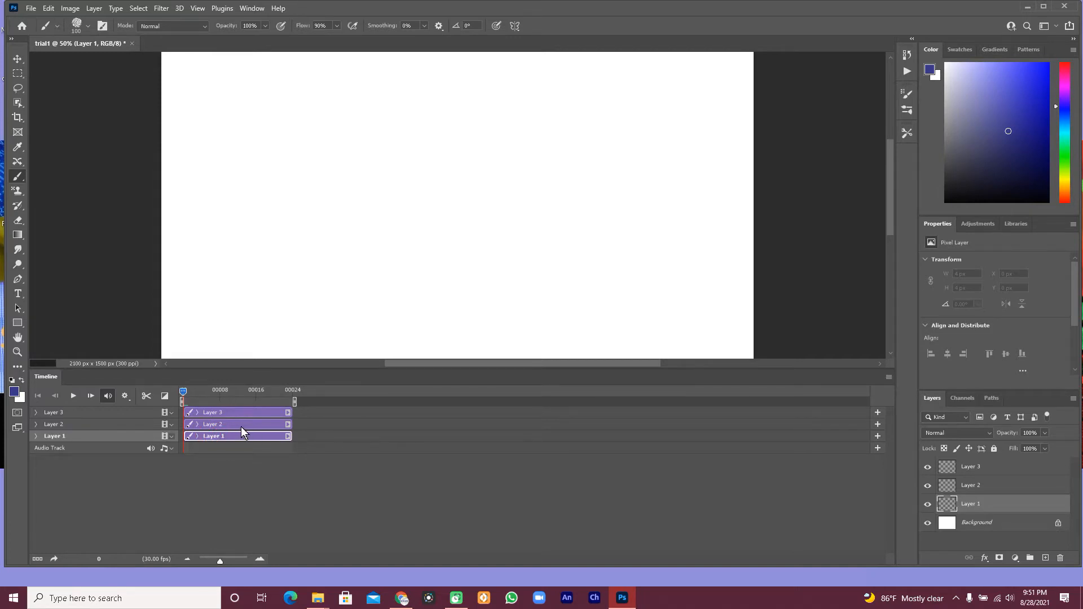
# - Open the 11561_Sun image from the computer's Pictures folder
pyautogui.click(31, 9)
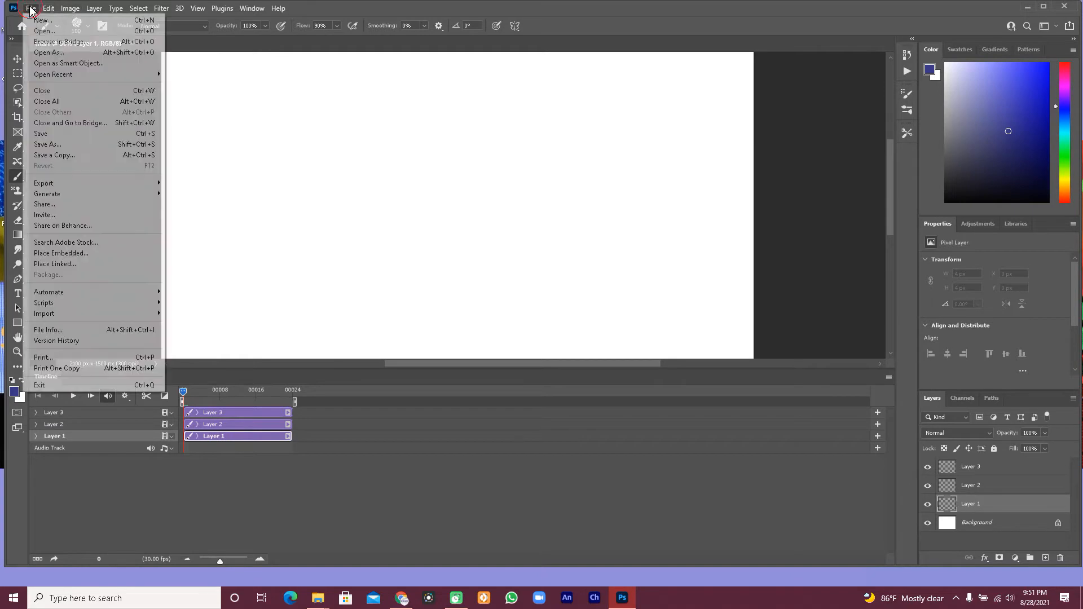
pyautogui.click(44, 32)
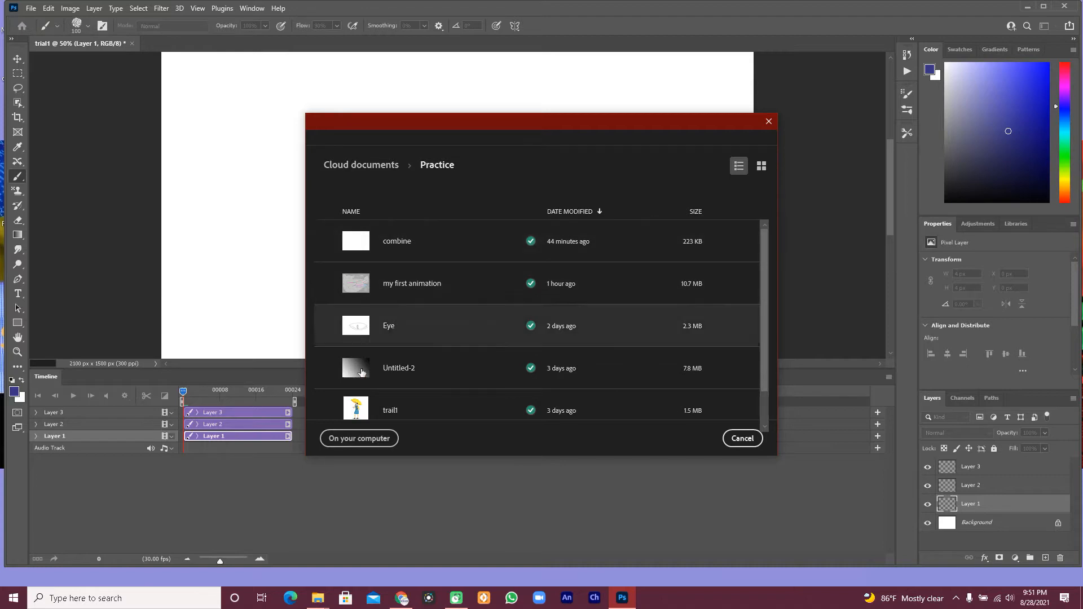
pyautogui.click(349, 439)
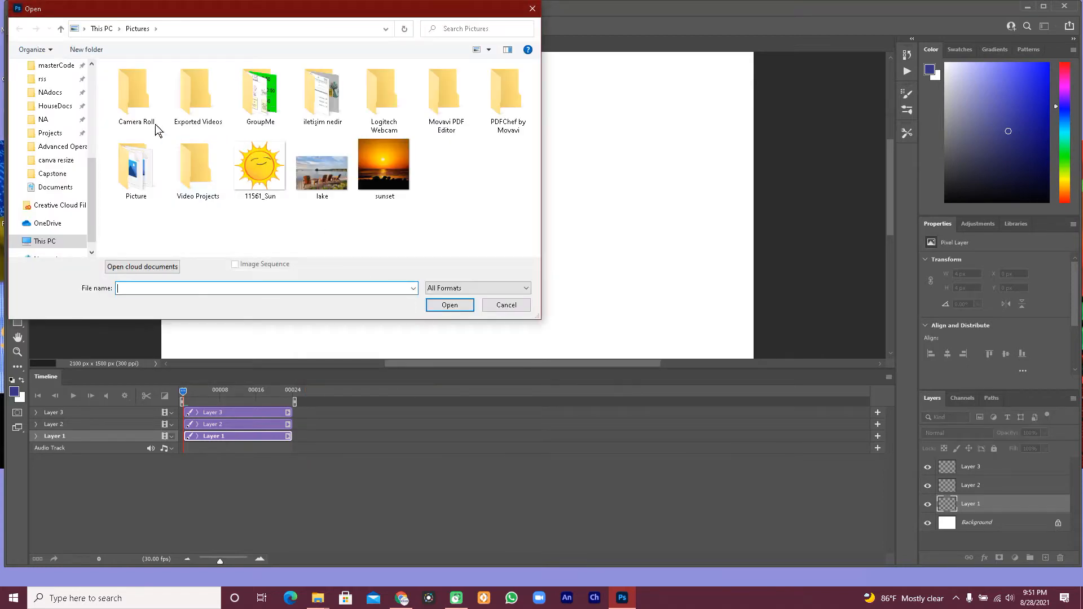
pyautogui.click(257, 161)
pyautogui.click(440, 306)
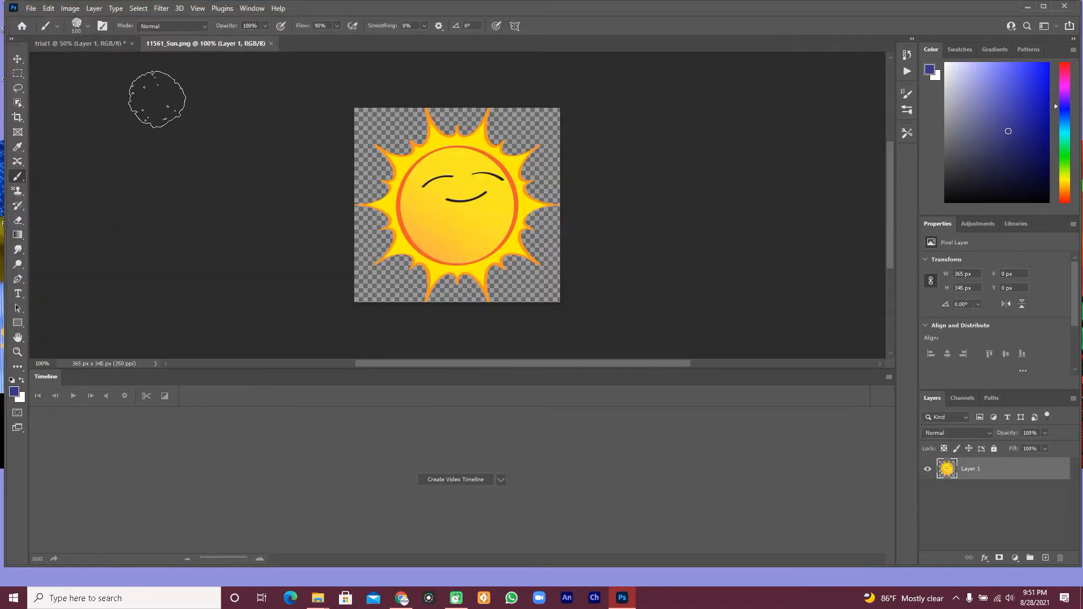
# - Outline the whole sun with a freehand Lasso selection and copy it
pyautogui.click(17, 74)
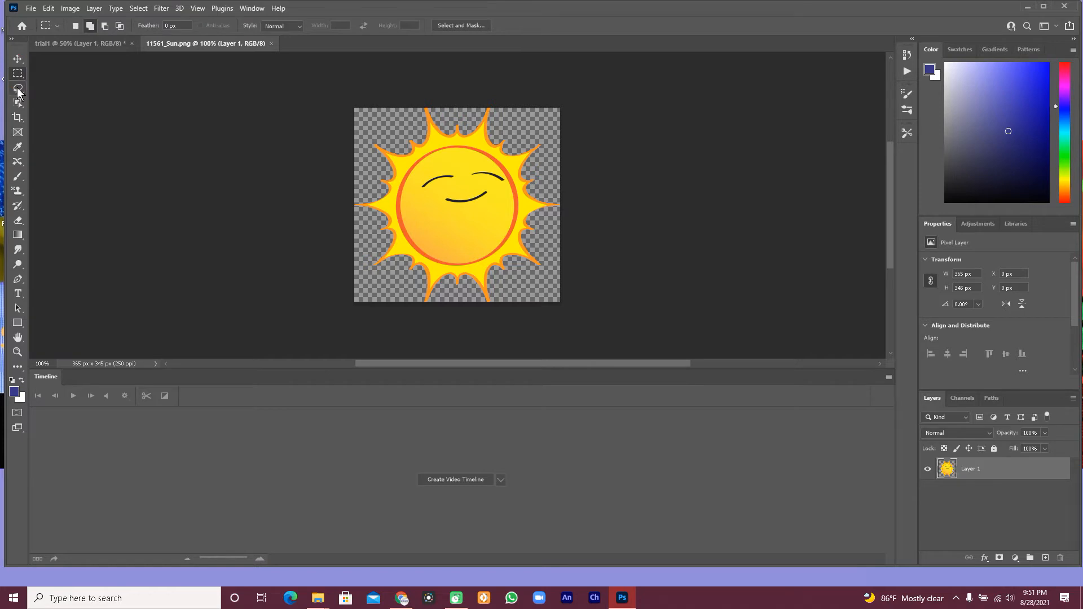
pyautogui.click(18, 89)
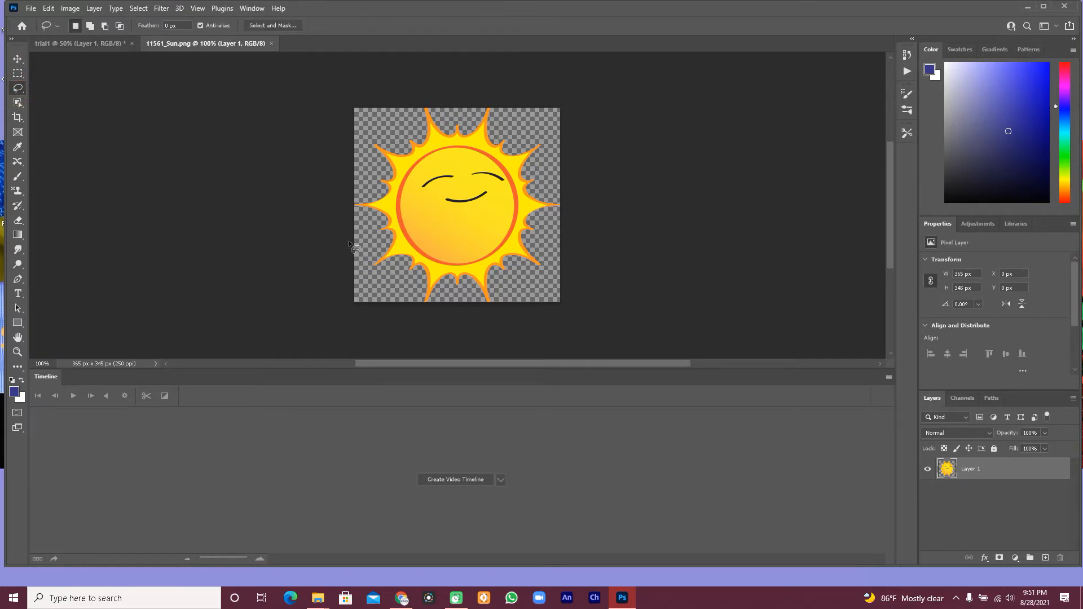
pyautogui.moveTo(374, 266)
pyautogui.mouseDown()
pyautogui.moveTo(352, 201)
pyautogui.moveTo(374, 134)
pyautogui.moveTo(391, 122)
pyautogui.moveTo(477, 106)
pyautogui.moveTo(547, 160)
pyautogui.moveTo(566, 259)
pyautogui.moveTo(554, 270)
pyautogui.moveTo(483, 290)
pyautogui.moveTo(412, 291)
pyautogui.moveTo(370, 266)
pyautogui.mouseUp()
pyautogui.click(50, 9)
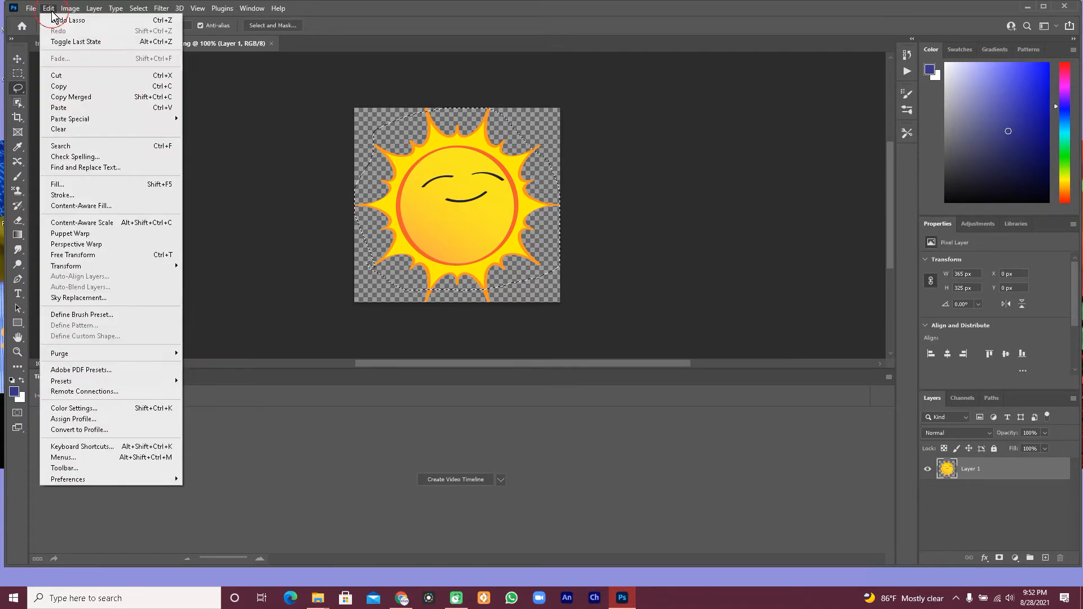
pyautogui.click(83, 89)
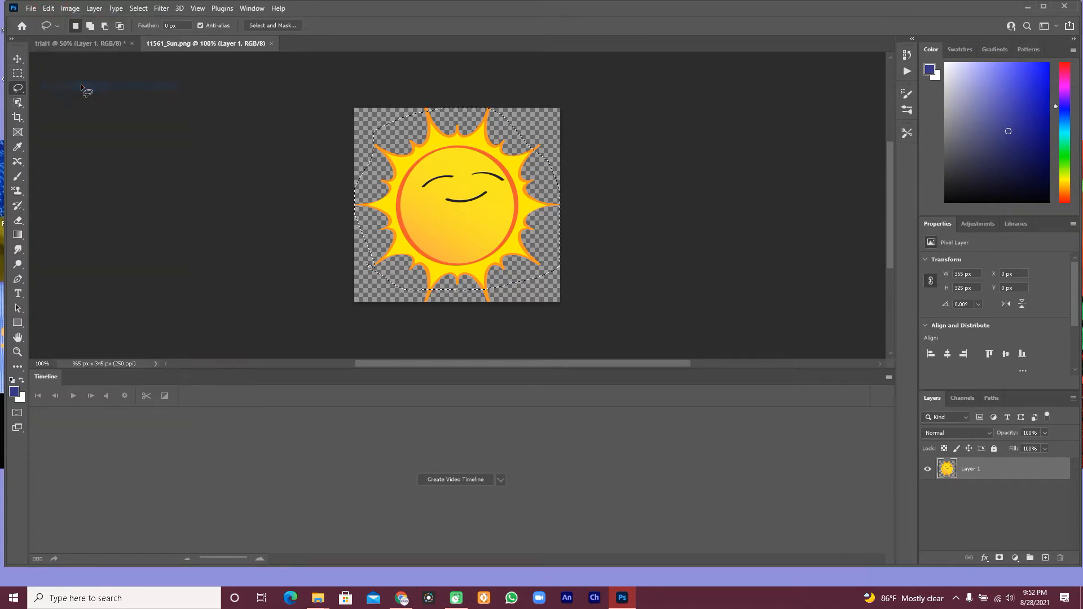
# - Return to the trial1 document and paste the copied sun onto Layer 1
pyautogui.click(53, 43)
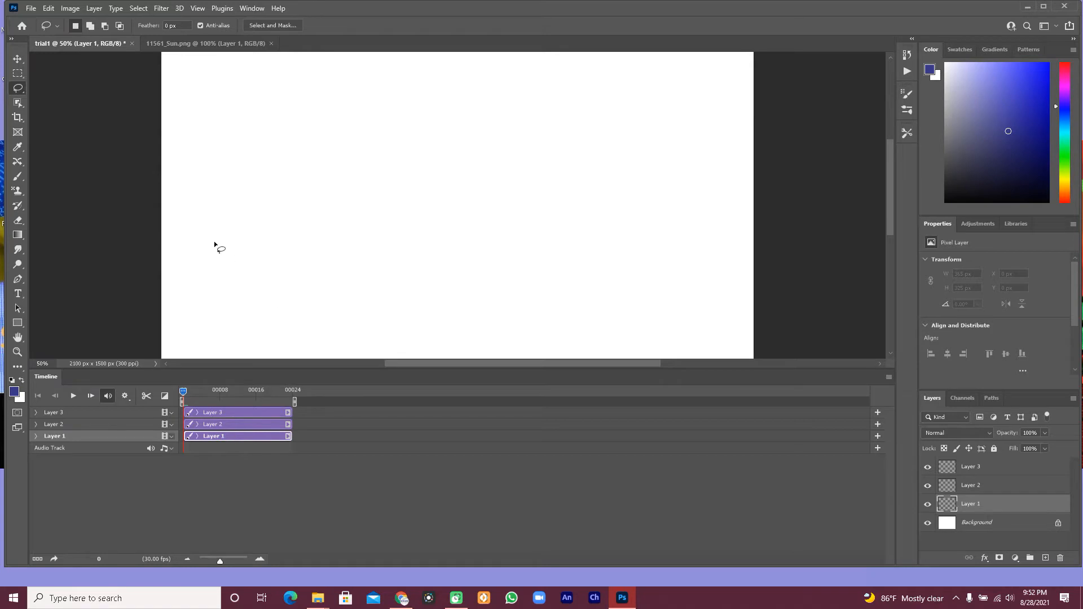
pyautogui.click(49, 8)
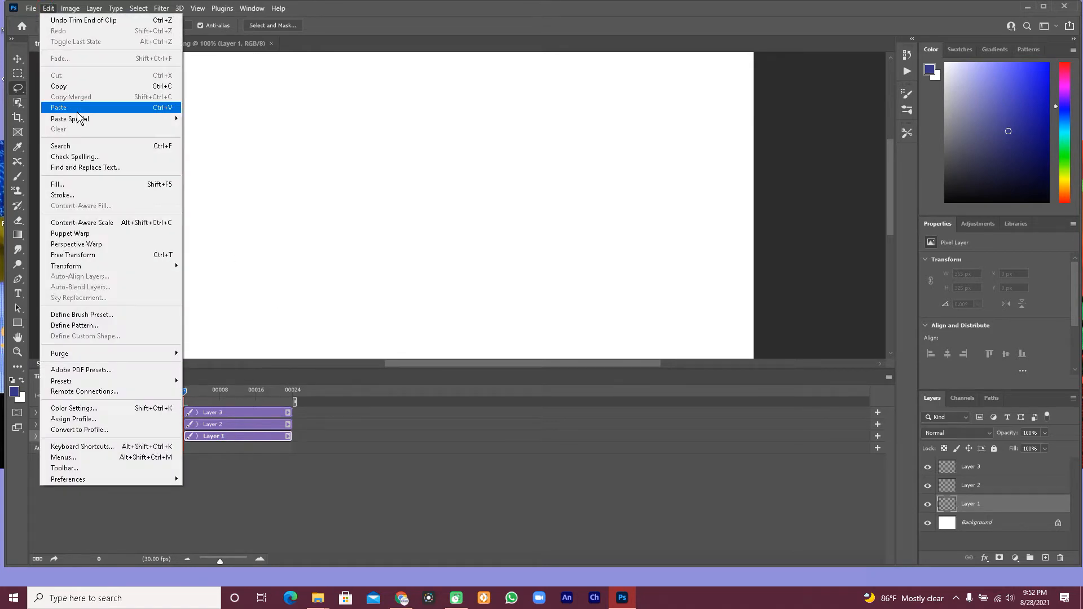
pyautogui.click(79, 108)
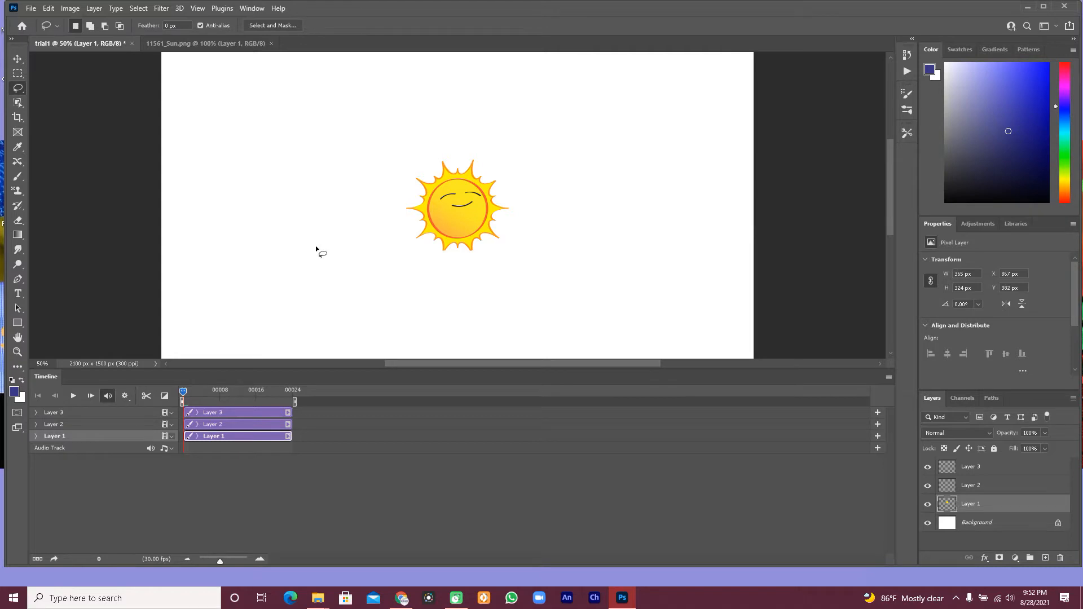
# - Select Layer 2, hide Layer 1, and paste the sun onto Layer 2
pyautogui.click(221, 425)
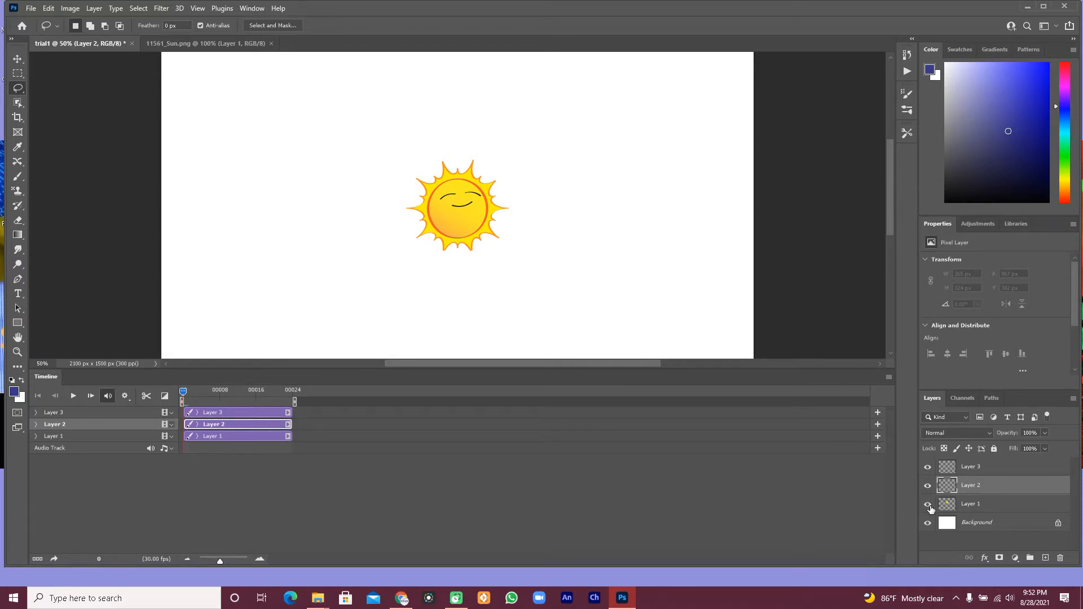
pyautogui.click(928, 505)
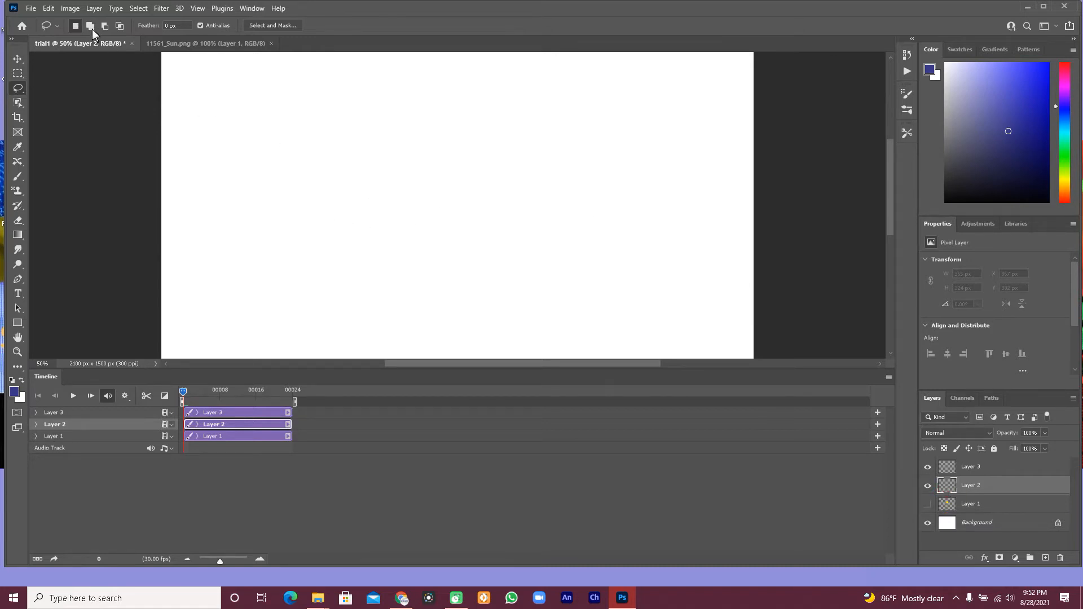
pyautogui.click(49, 8)
pyautogui.click(77, 109)
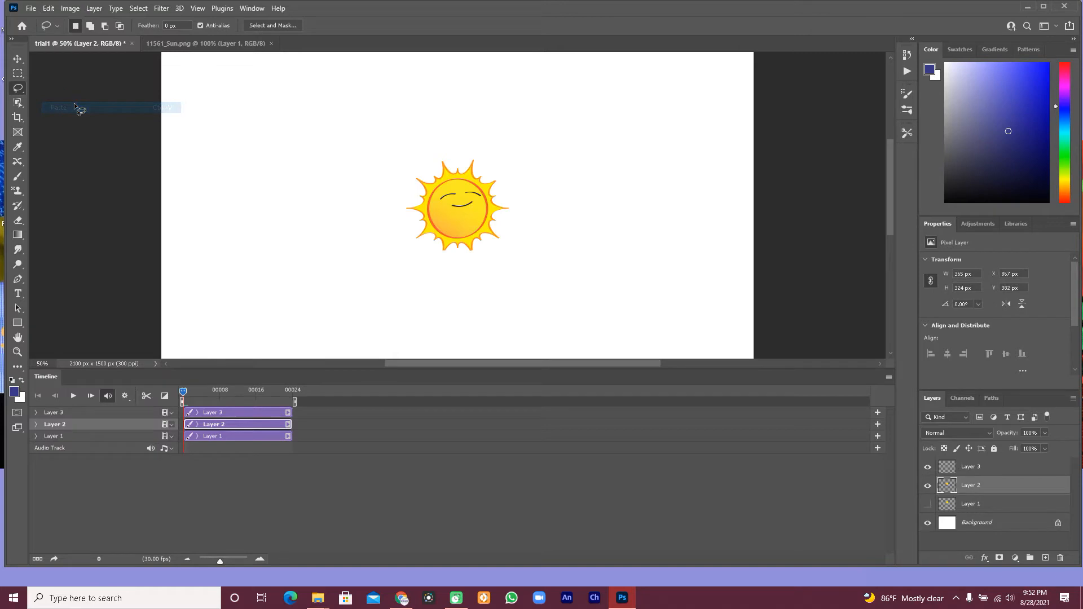
# - Hide Layer 2 and paste the copied sun onto Layer 3
pyautogui.click(927, 485)
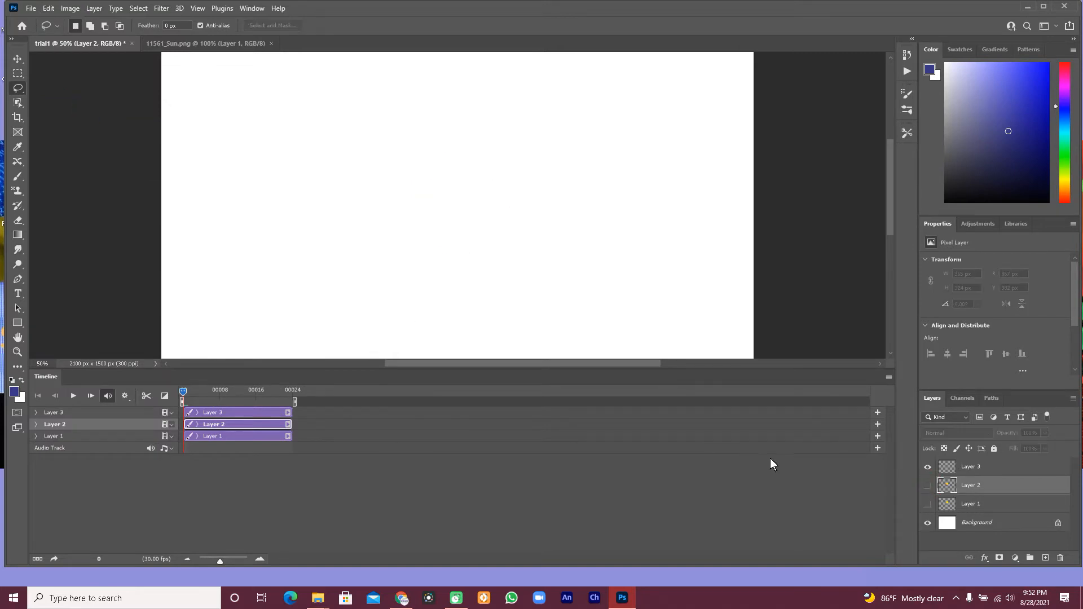
pyautogui.click(958, 471)
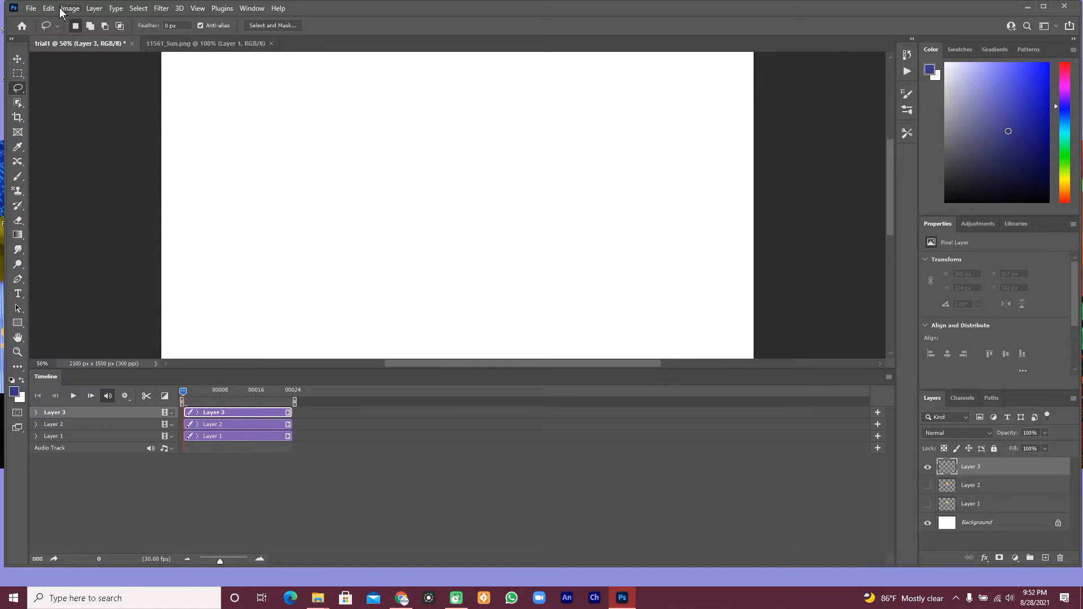
pyautogui.click(50, 10)
pyautogui.click(79, 108)
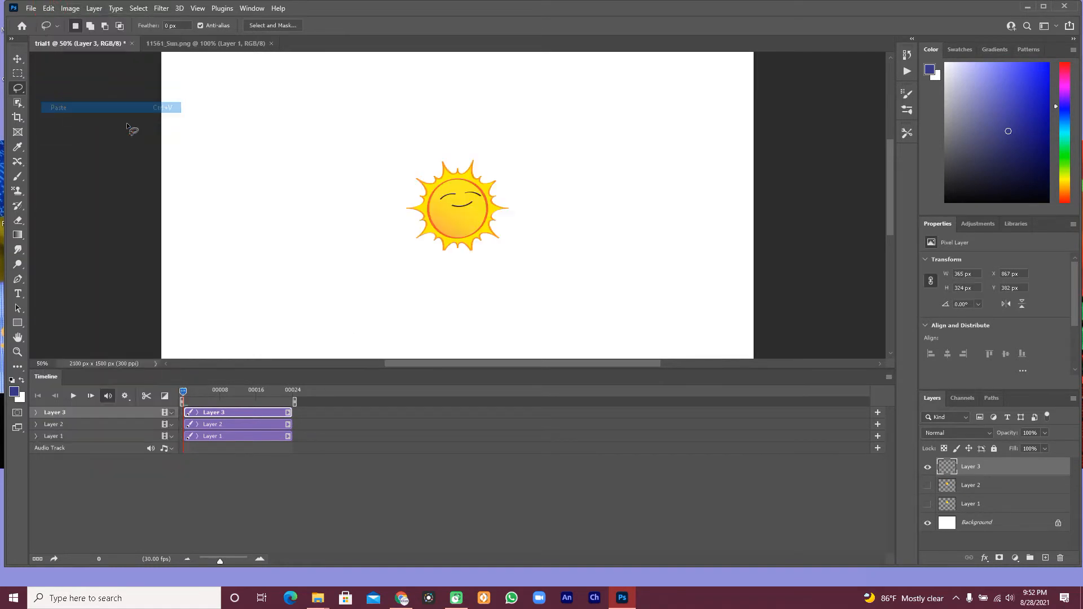
pyautogui.click(232, 435)
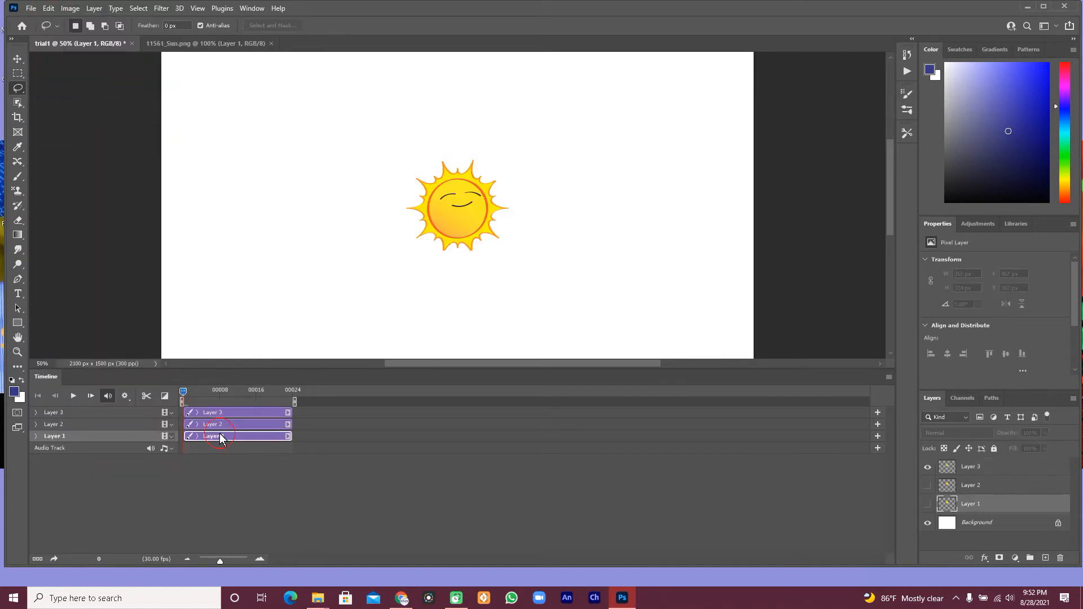
pyautogui.click(233, 426)
pyautogui.click(235, 413)
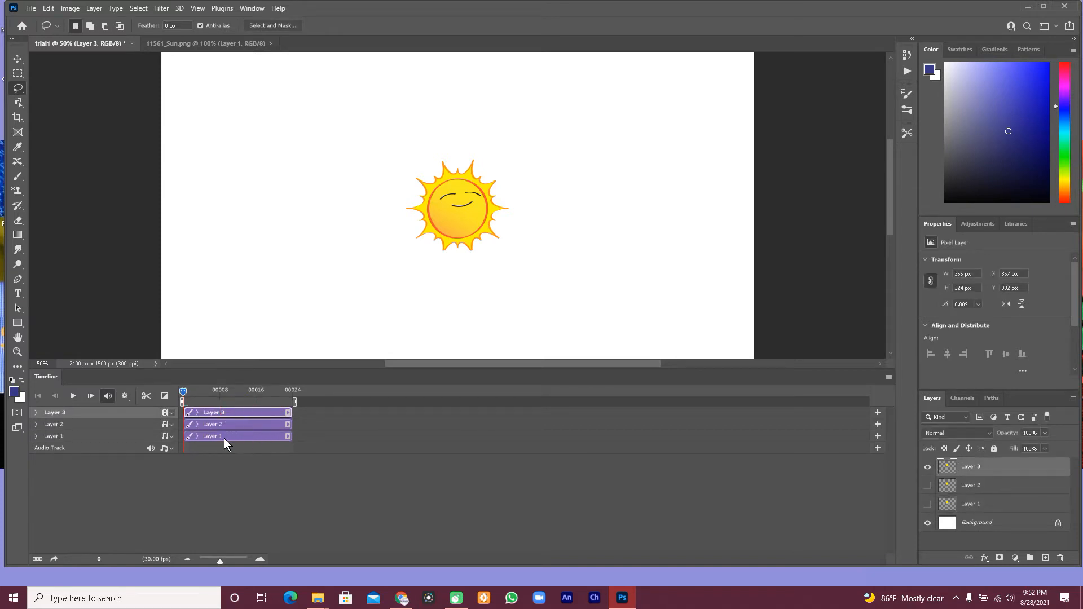
# - Move the visible sun on Layer 3 to the canvas's upper-left area, at about X 41 px, Y 28 px
pyautogui.click(231, 436)
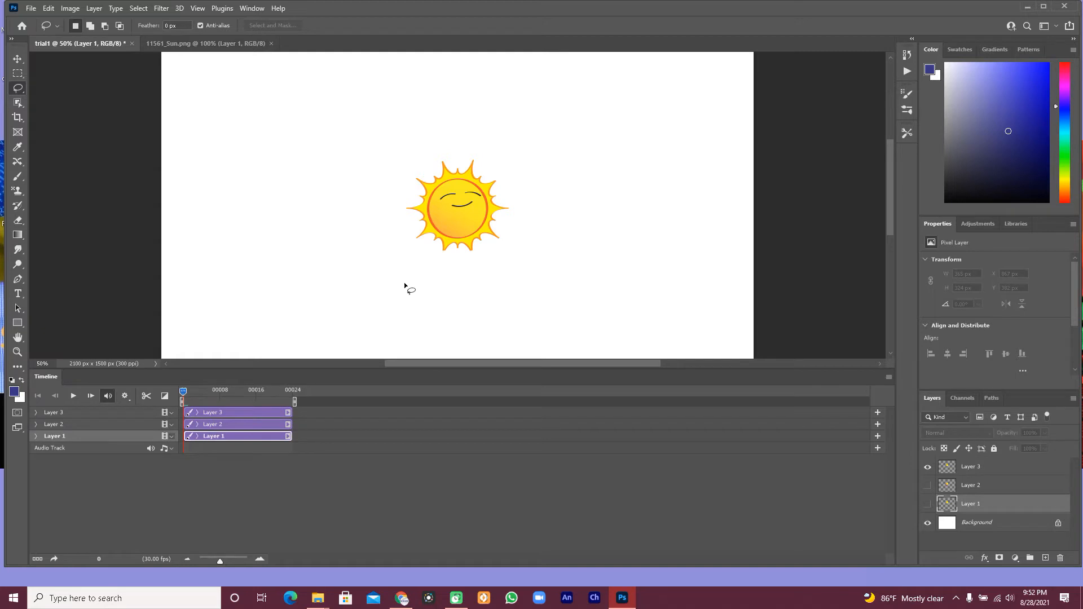
pyautogui.click(18, 60)
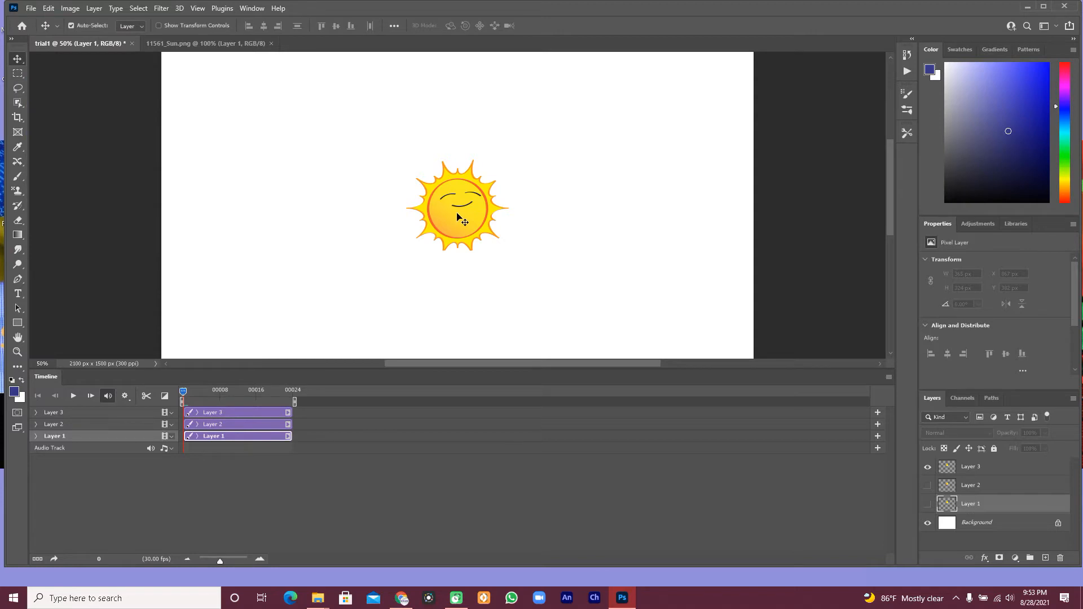
pyautogui.moveTo(457, 217); pyautogui.dragTo(221, 111)
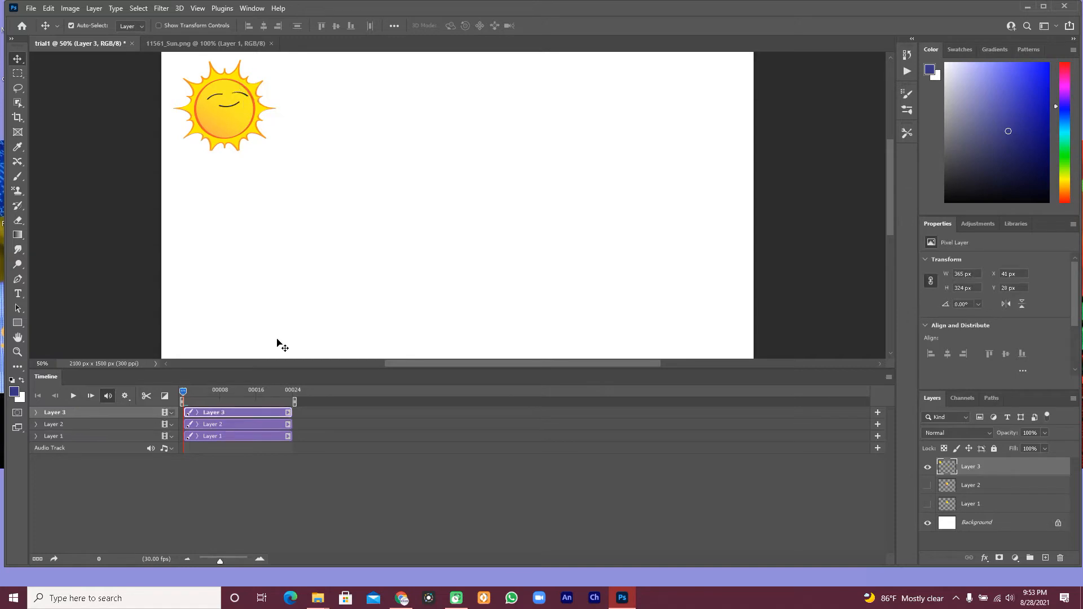
# - Show Layers 2 and 1 and line up their suns beside Layer 3's sun, at about X 406 px and X 787 px
pyautogui.click(224, 425)
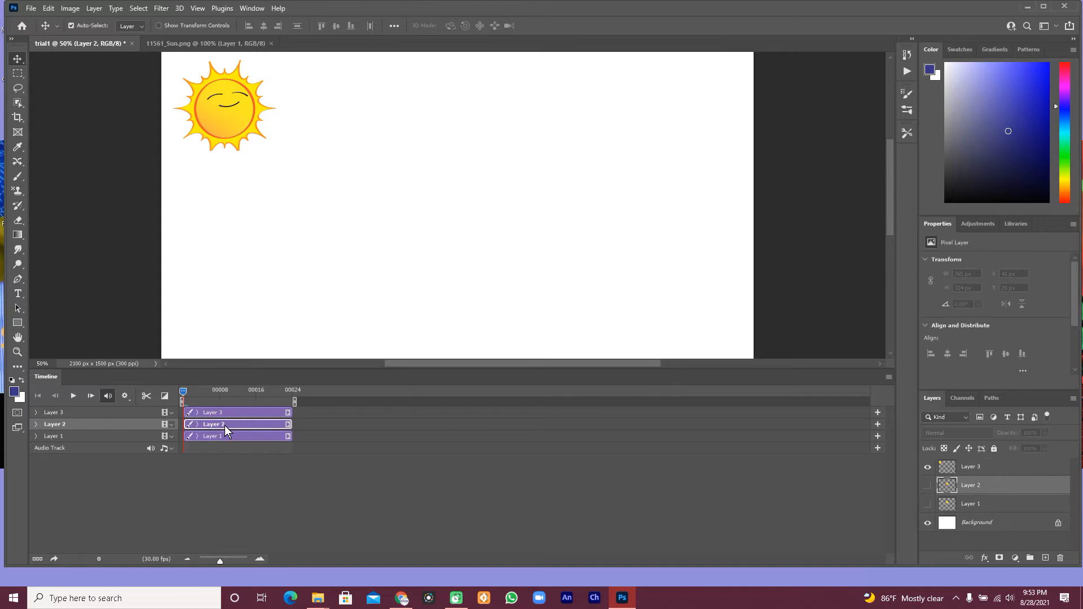
pyautogui.click(927, 486)
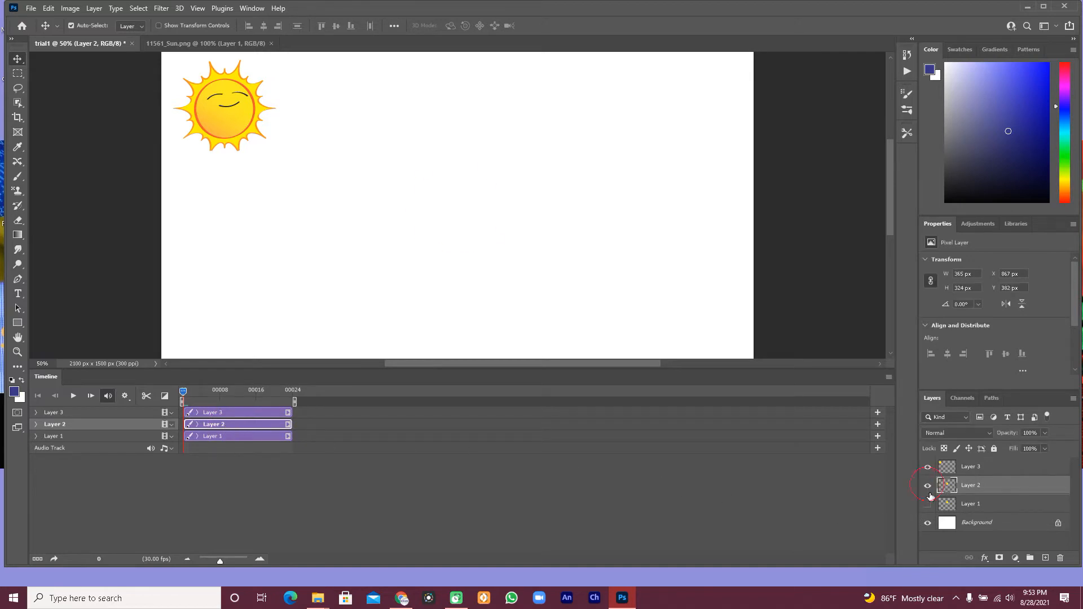
pyautogui.click(928, 505)
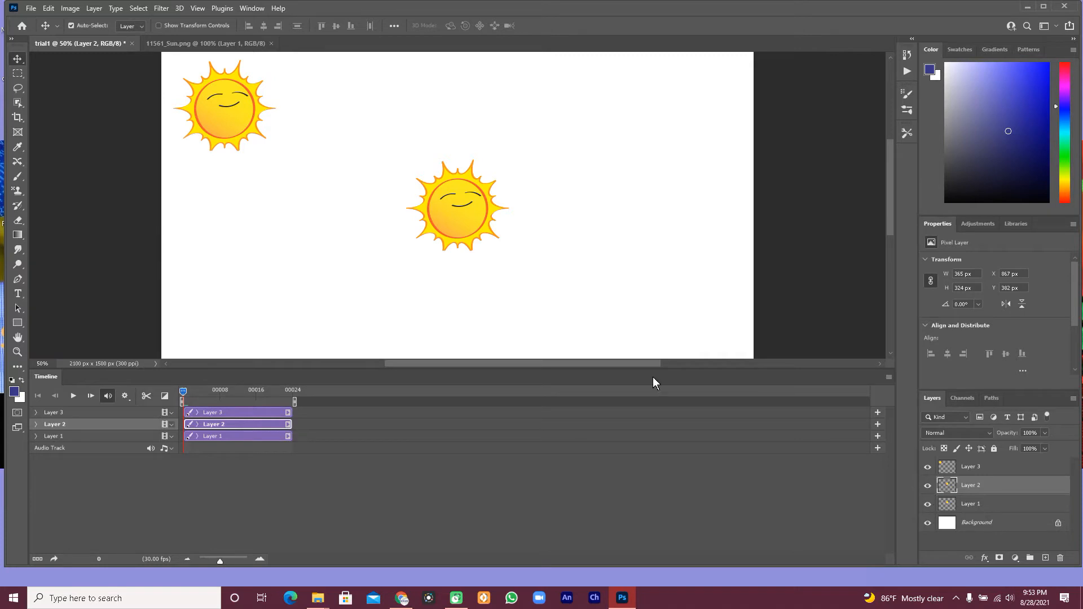
pyautogui.moveTo(454, 223); pyautogui.dragTo(321, 121)
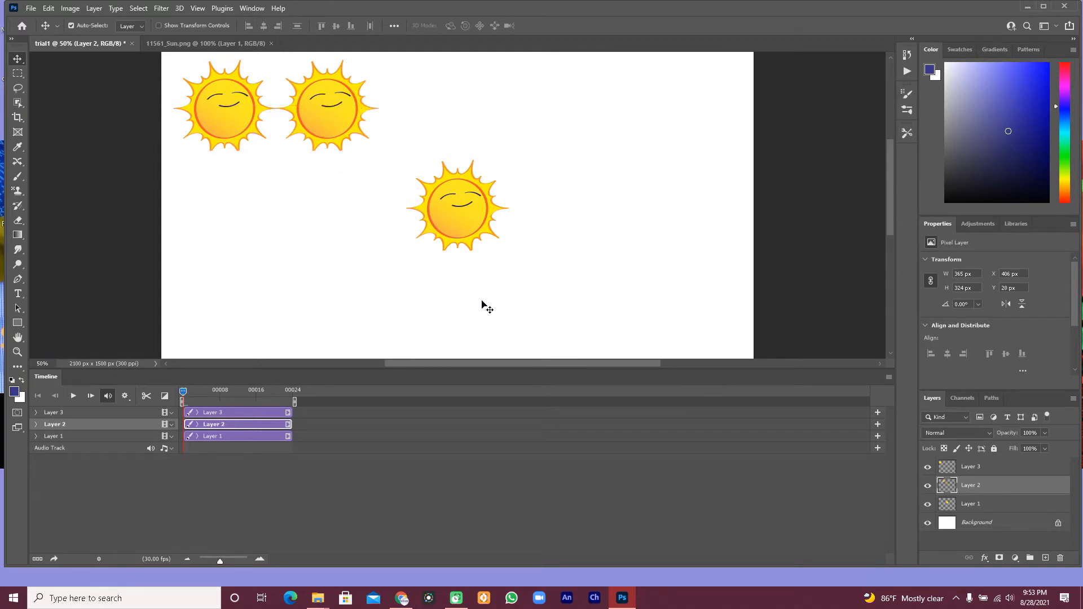
pyautogui.moveTo(464, 229); pyautogui.dragTo(441, 126)
pyautogui.click(347, 283)
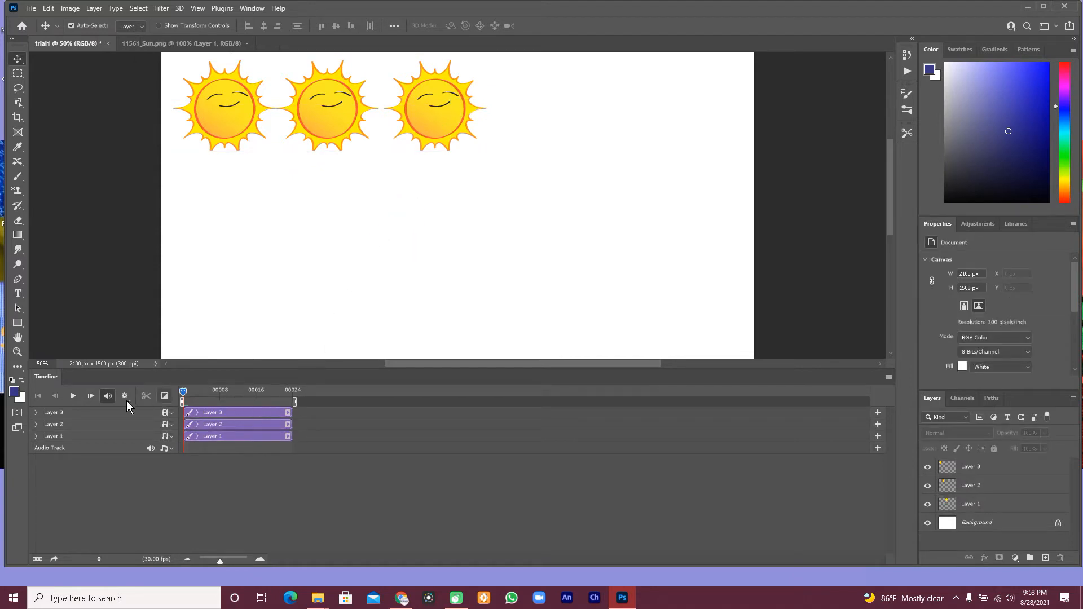
# - Preview the timeline playback and return the playhead to the first frame
pyautogui.click(73, 395)
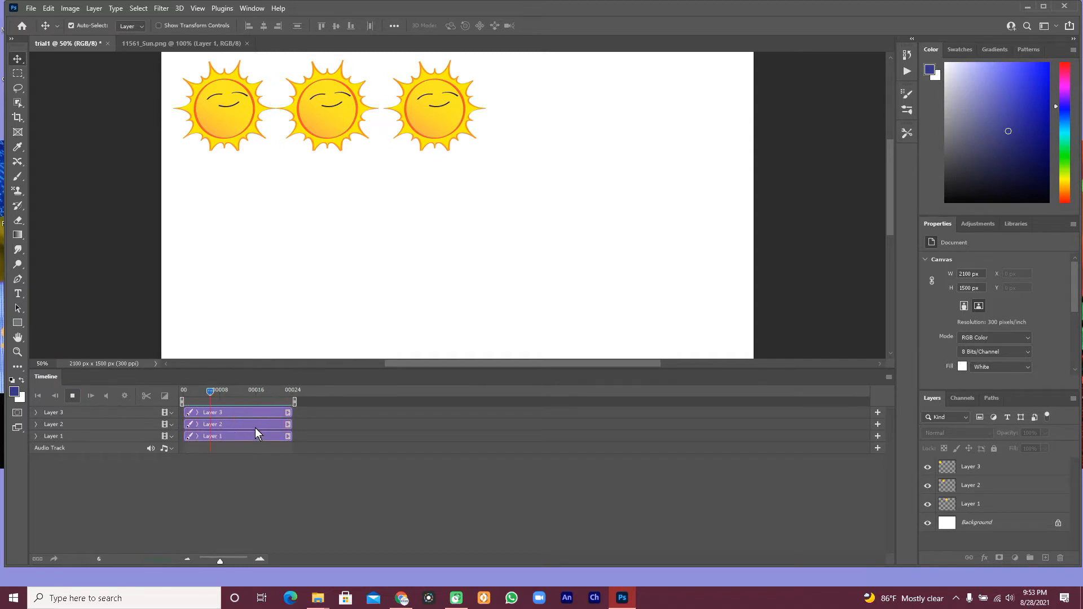
pyautogui.click(72, 395)
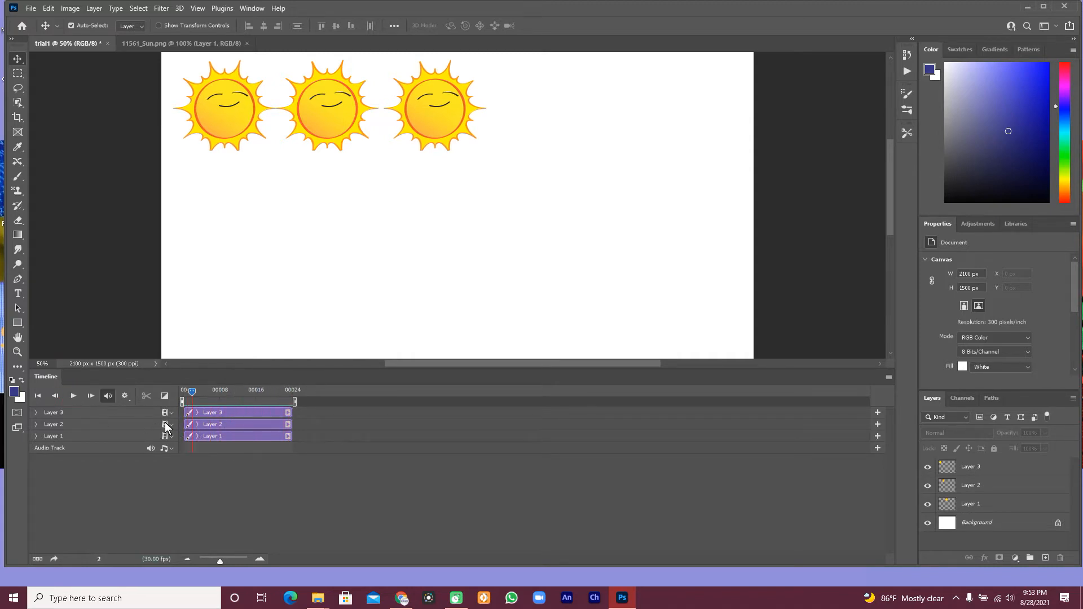
pyautogui.moveTo(192, 397); pyautogui.dragTo(183, 395)
# - Shorten the three clips to about 7 frames each, stagger them in the order Layer 1, Layer 2, Layer 3, and preview the playback
pyautogui.moveTo(291, 412); pyautogui.dragTo(213, 412)
pyautogui.moveTo(290, 424); pyautogui.dragTo(214, 424)
pyautogui.moveTo(290, 435); pyautogui.dragTo(260, 416)
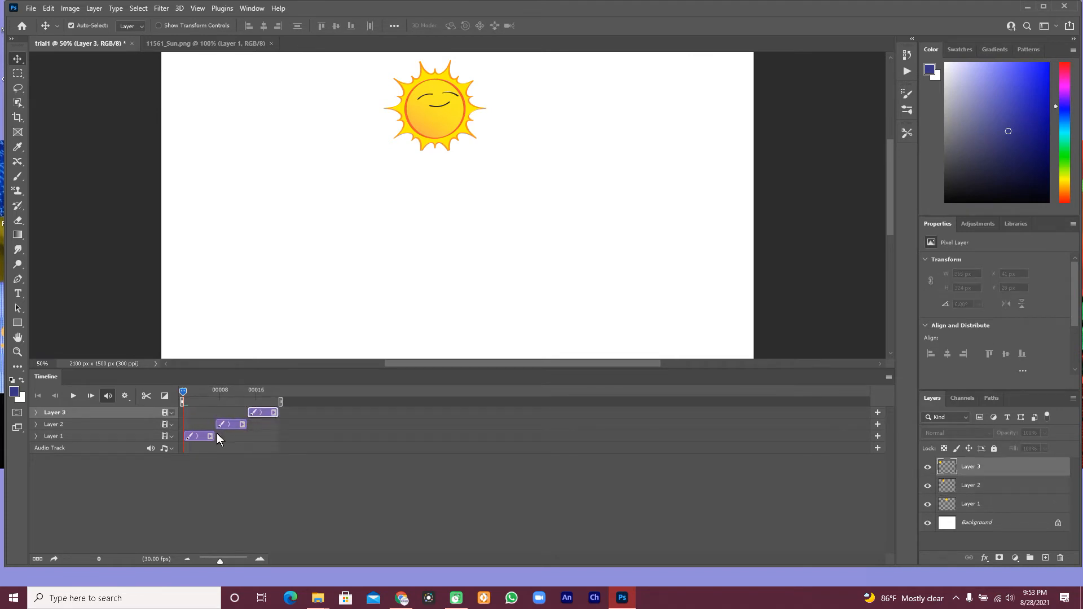
pyautogui.click(74, 398)
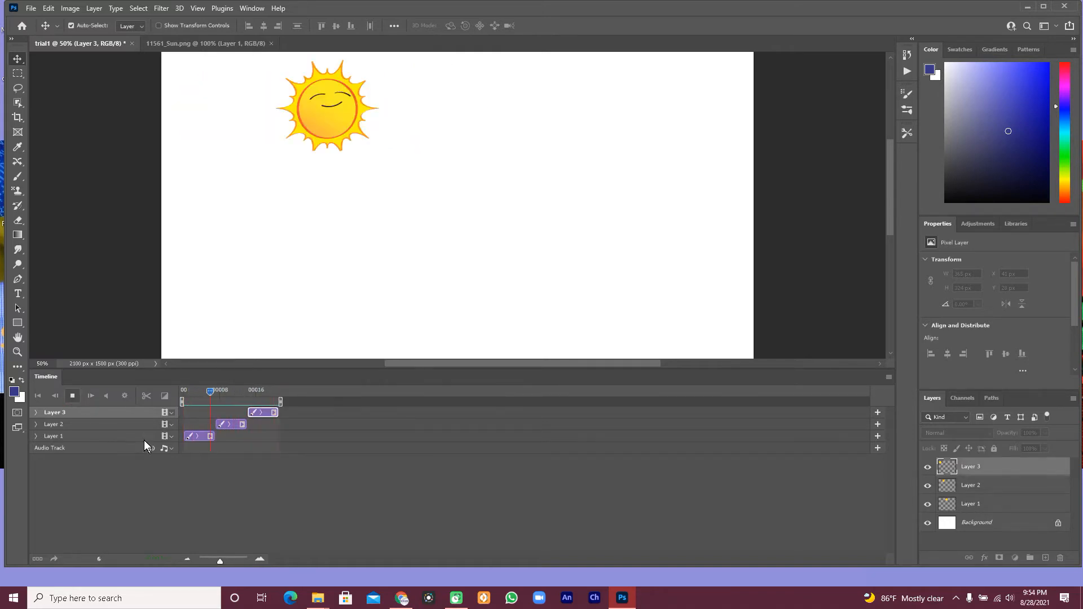
pyautogui.click(73, 398)
# - Move Layer 1's sun to X 0 px, Y 0 px, and at frame 7 shift Layer 2's sun to about X 172 px
pyautogui.click(188, 435)
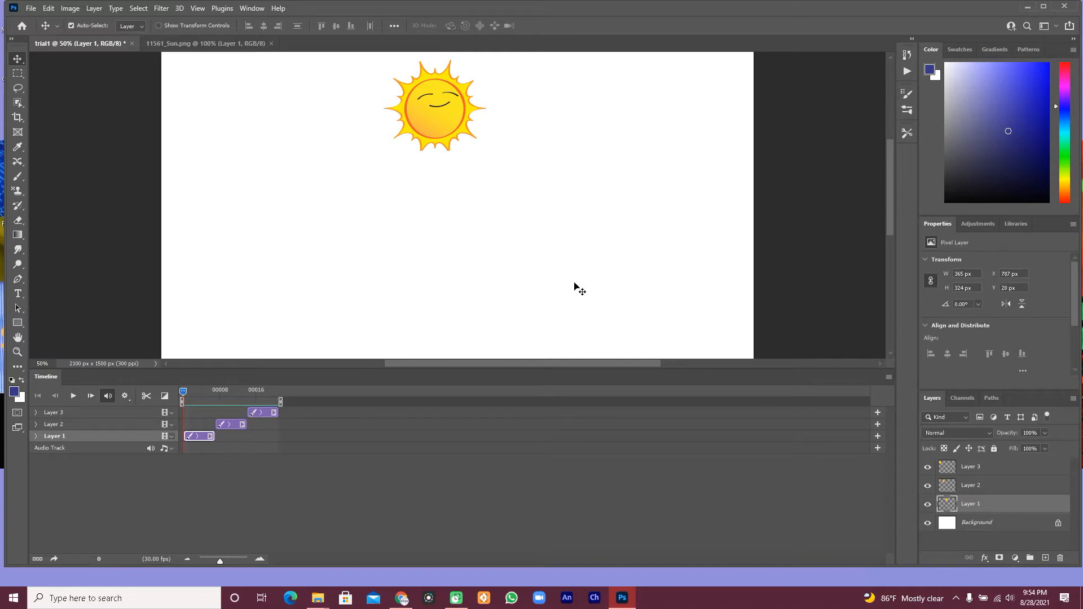
pyautogui.moveTo(445, 116); pyautogui.dragTo(221, 103)
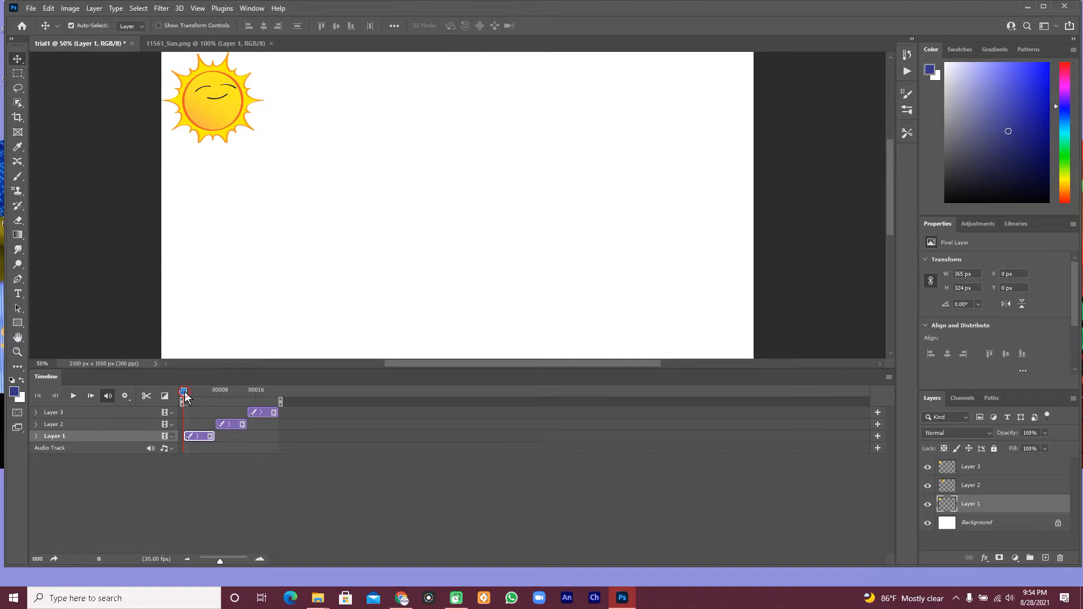
pyautogui.moveTo(212, 394); pyautogui.dragTo(216, 394)
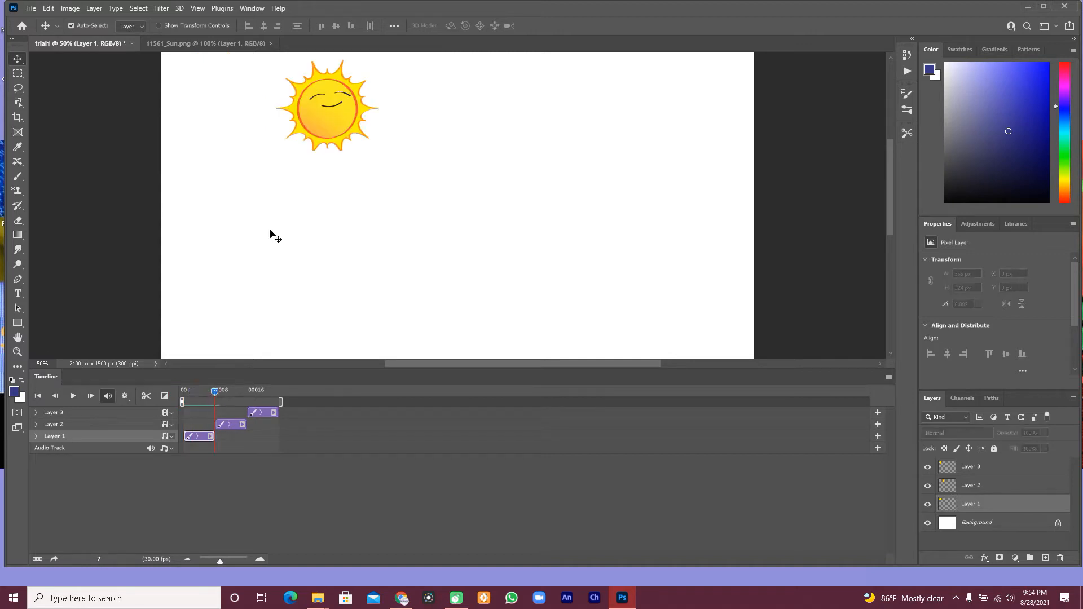
pyautogui.moveTo(325, 124); pyautogui.dragTo(260, 123)
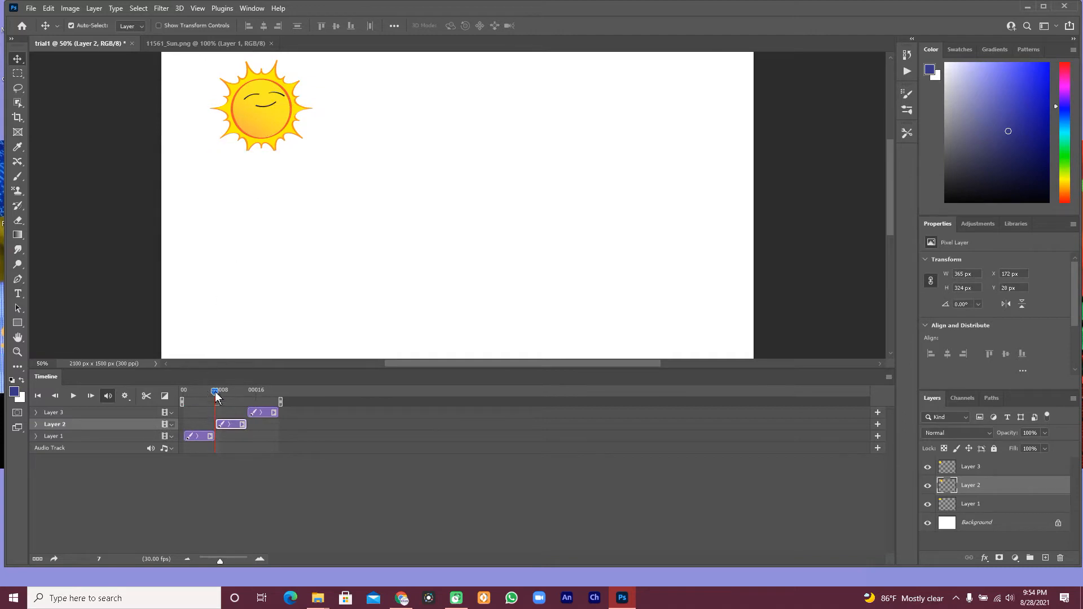
# - At frame 14, move Layer 3's sun horizontally to about X 251 px
pyautogui.moveTo(241, 395); pyautogui.dragTo(248, 392)
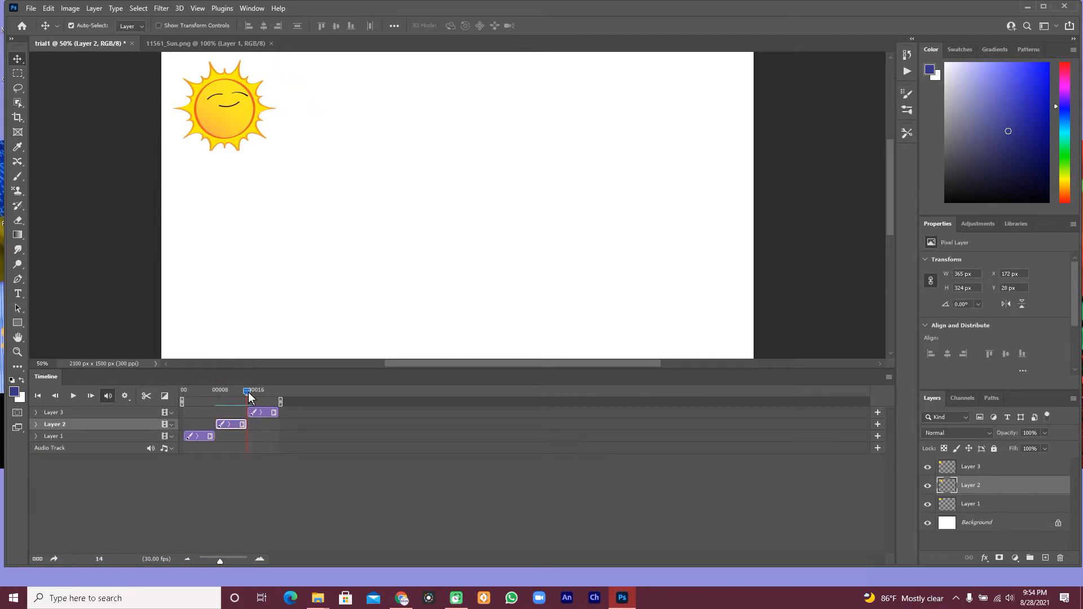
pyautogui.click(256, 412)
pyautogui.moveTo(221, 119); pyautogui.dragTo(283, 122)
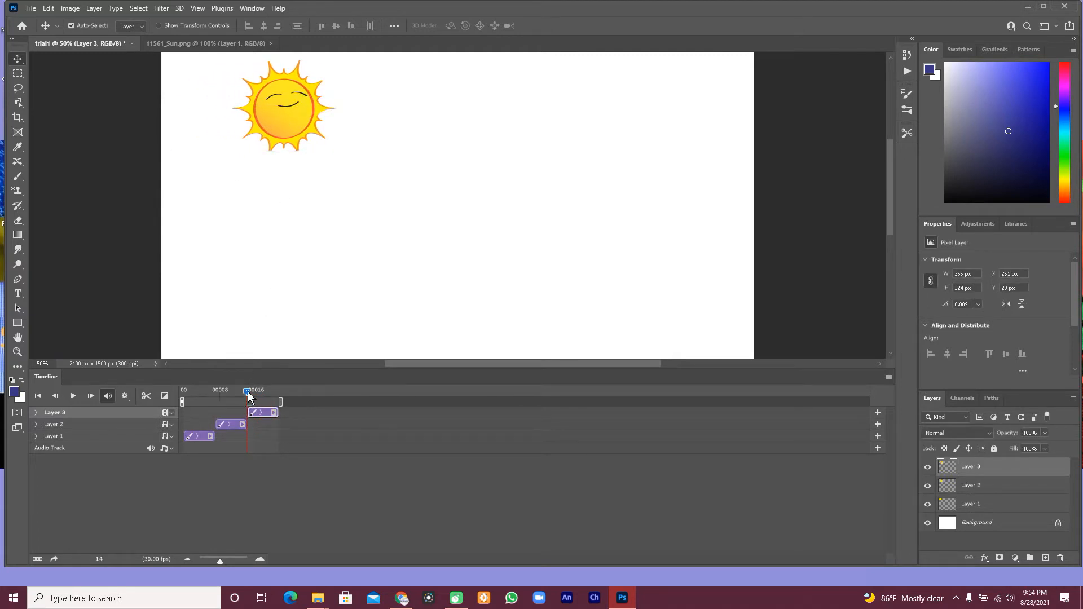
# - Return the playhead to the start and play the sun animation to check its motion
pyautogui.moveTo(249, 391); pyautogui.dragTo(169, 401)
pyautogui.click(72, 396)
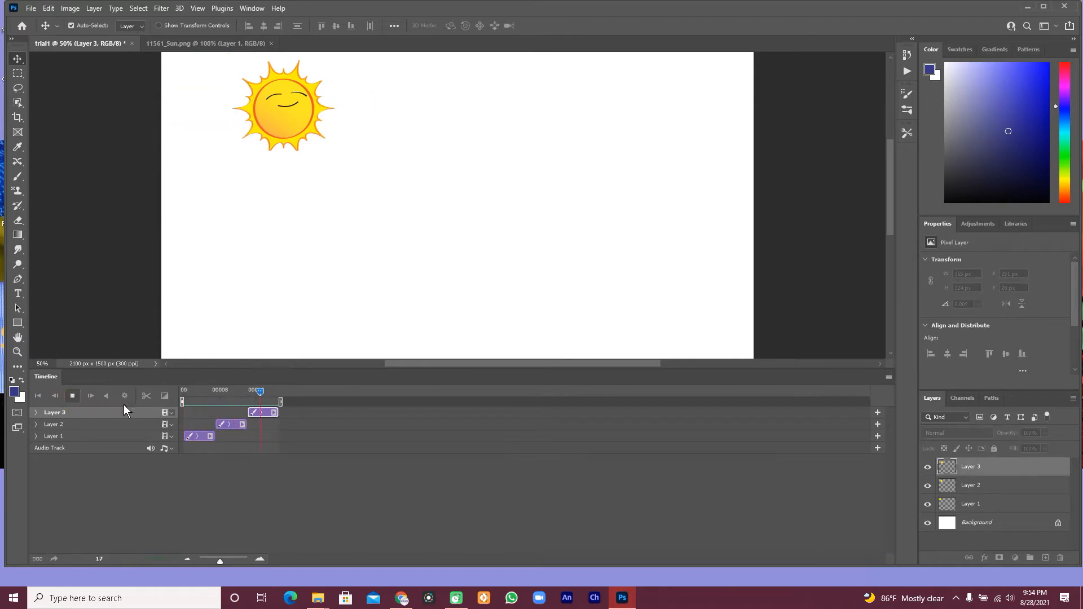
pyautogui.press('space')
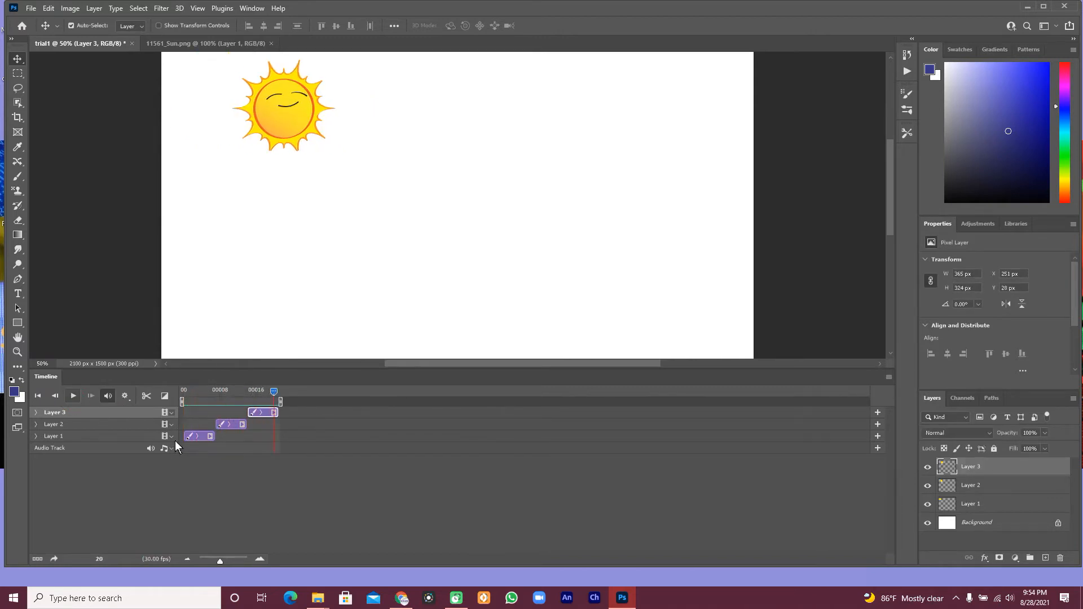
# - Shorten the three sun clips to about 3 frames each, keep them back to back, and preview the faster playback
pyautogui.moveTo(214, 439); pyautogui.dragTo(176, 397)
pyautogui.click(74, 396)
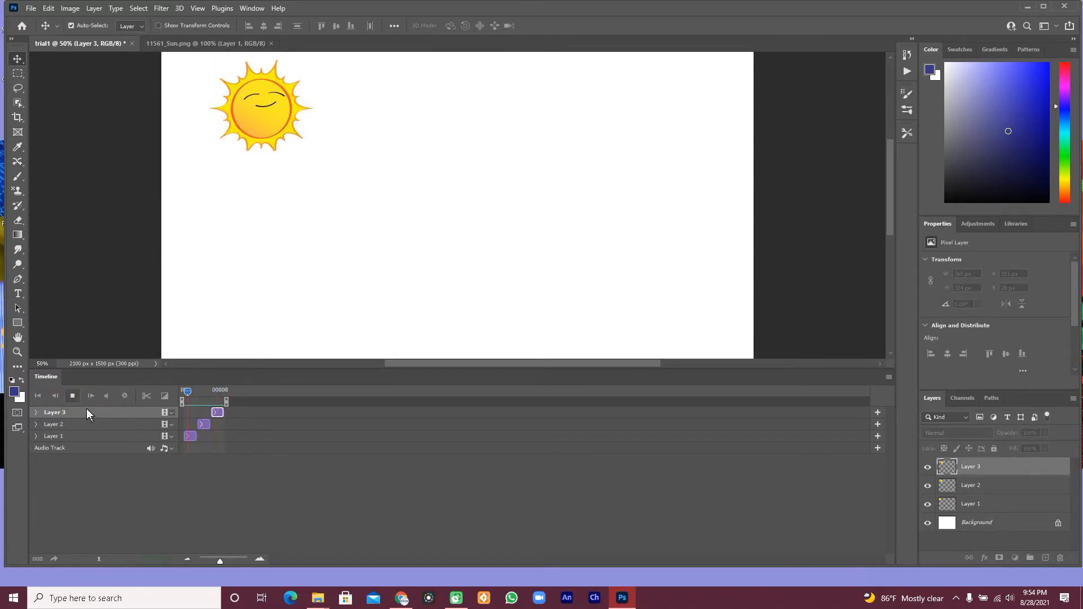
pyautogui.click(72, 396)
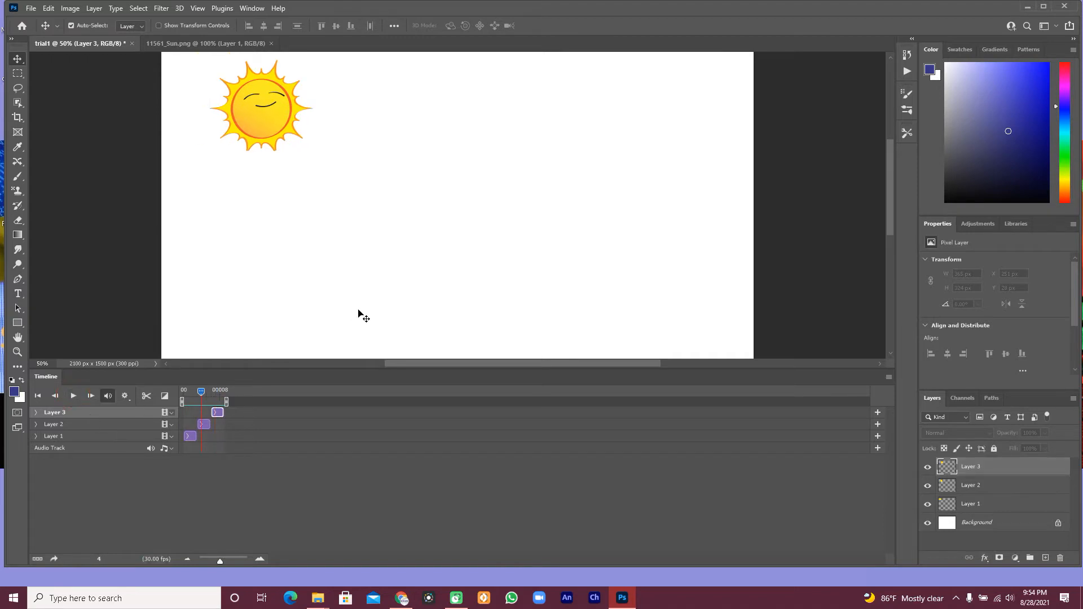
pyautogui.click(193, 438)
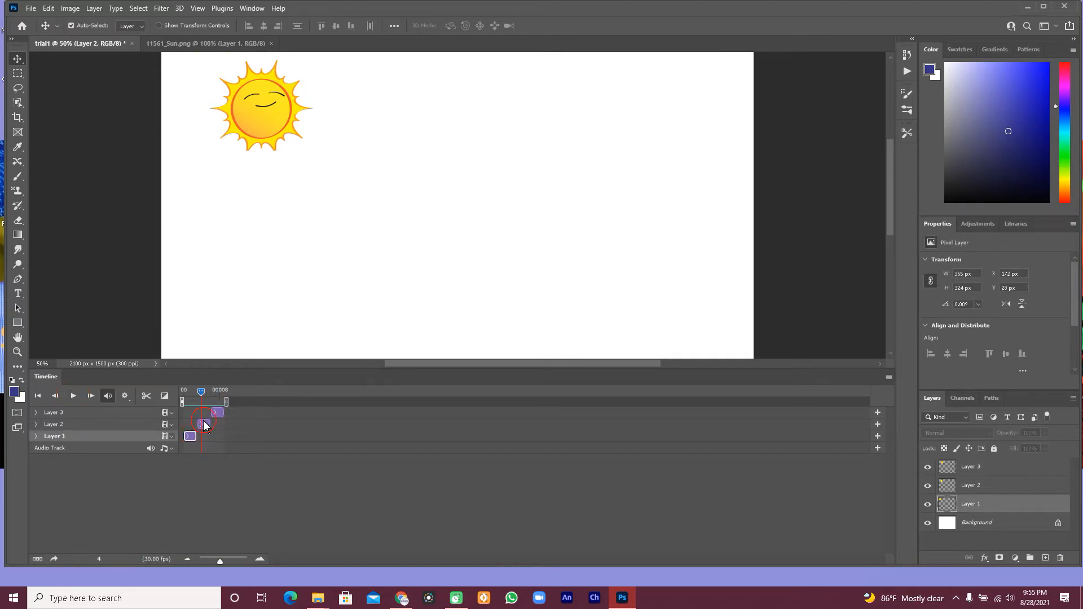
pyautogui.click(207, 424)
pyautogui.click(217, 413)
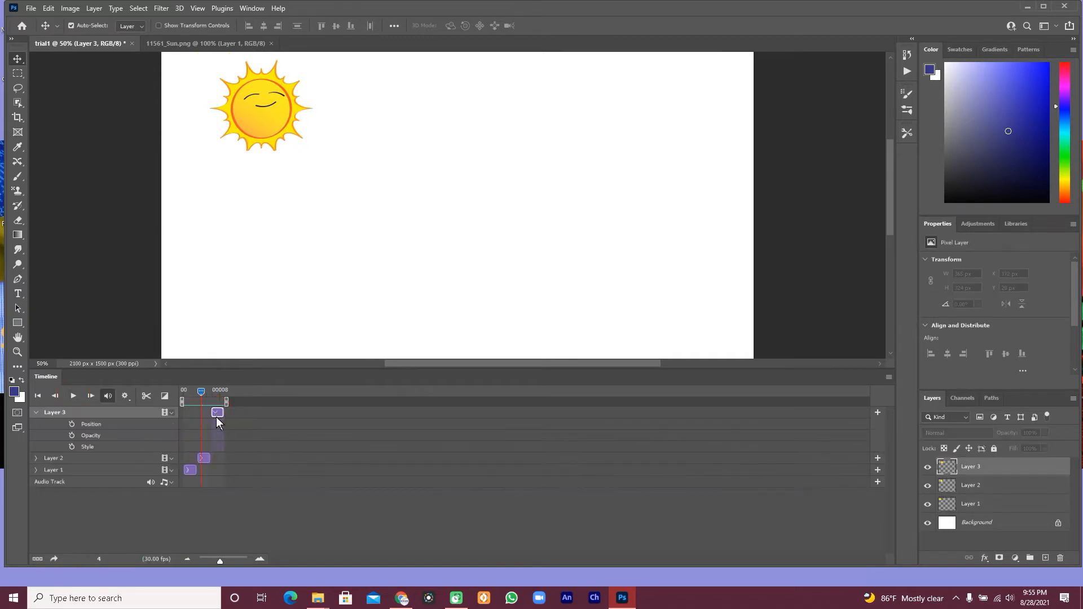
pyautogui.click(217, 417)
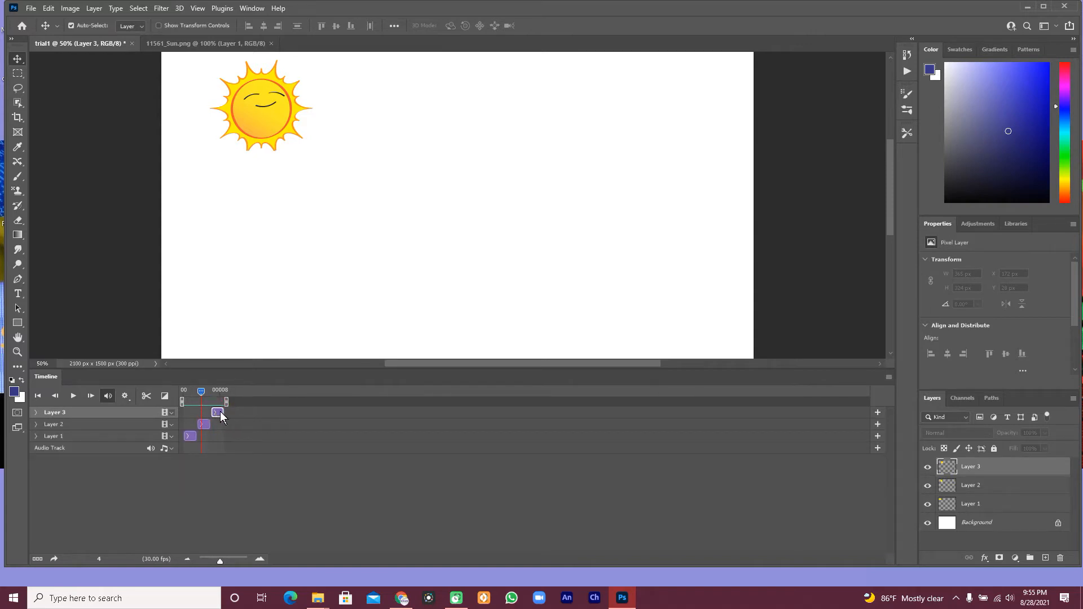
# - Add four more sun layers above Layer 3 and stagger their short clips one after another following Layer 3's clip
pyautogui.click(970, 471)
pyautogui.hotkey('ctrl', 'shift', 'alt', 'n')
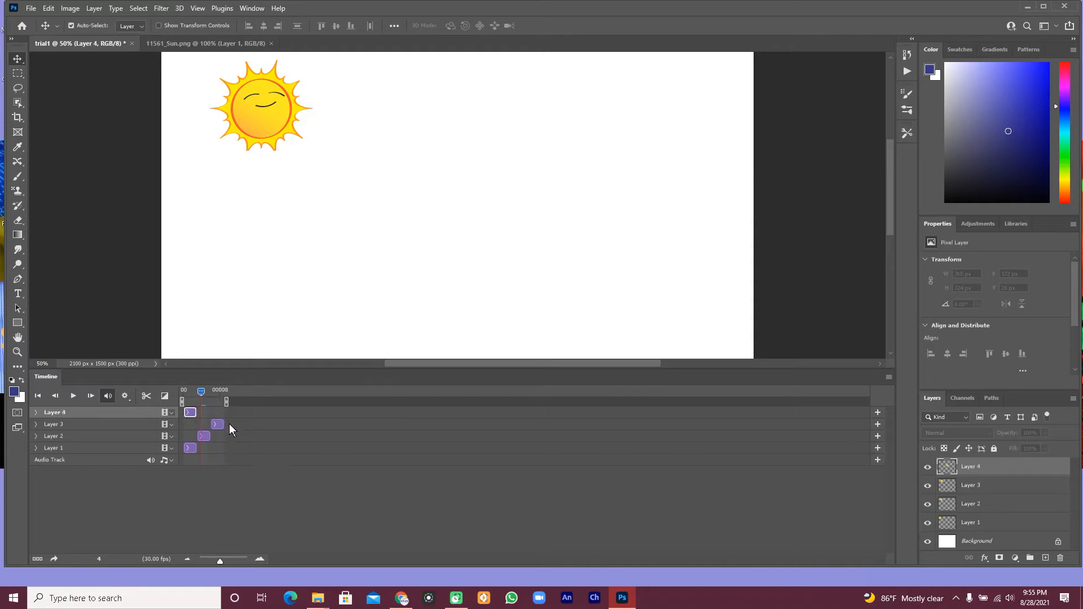
pyautogui.hotkey('ctrl', 'shift', 'alt', 'n')
pyautogui.hotkey('ctrl', 'shift', 'alt', 'n')
pyautogui.hotkey('ctrl', 'shift', 'alt', 'n')
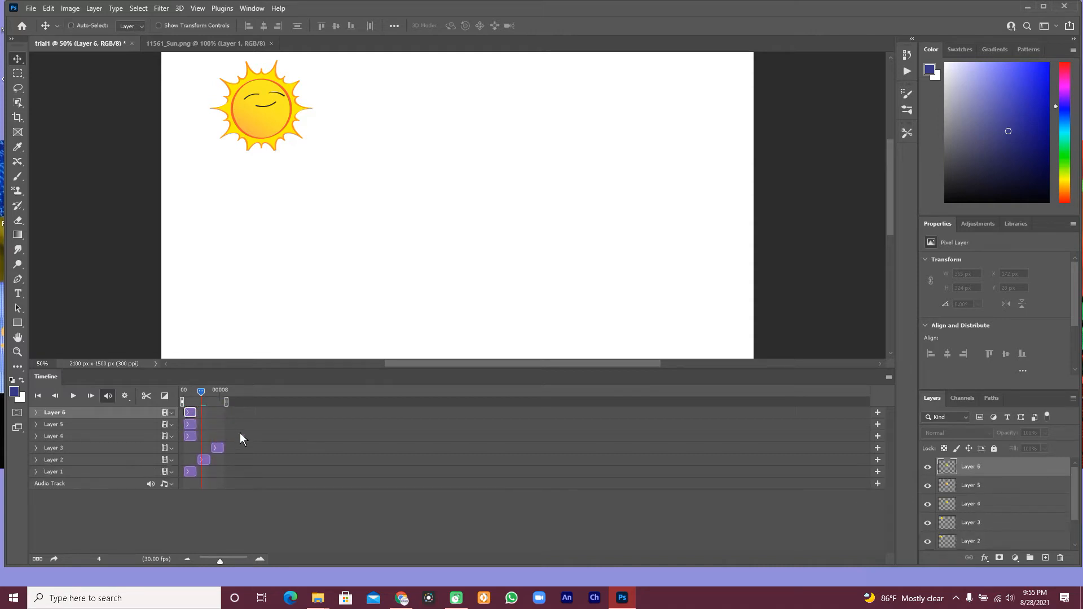
pyautogui.moveTo(192, 449); pyautogui.dragTo(260, 425)
pyautogui.moveTo(191, 414); pyautogui.dragTo(273, 414)
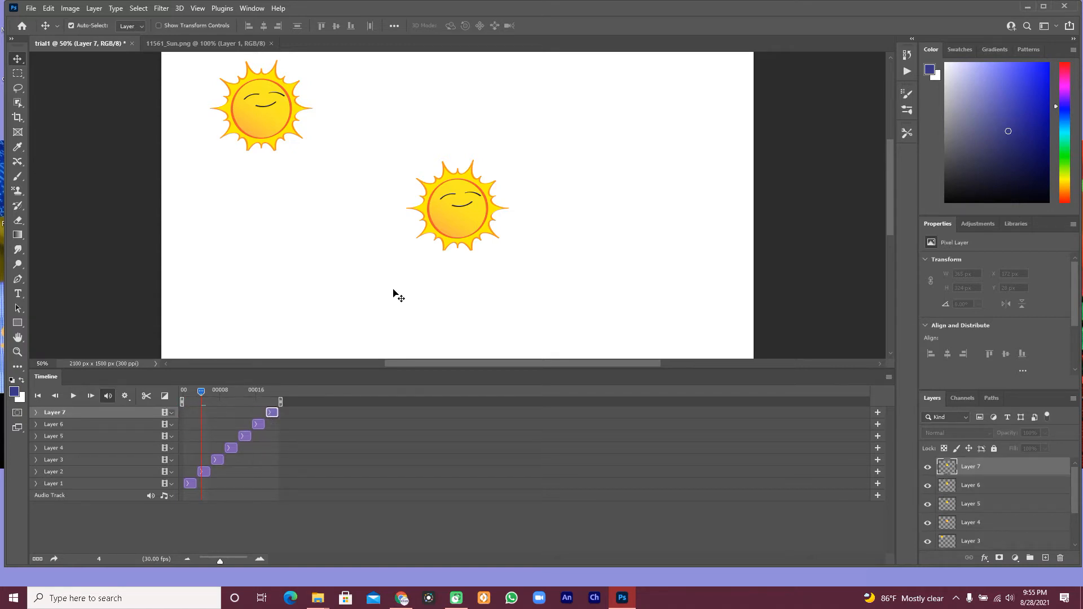
# - At their own frames, move Layer 4's sun to about X 387 px, Y -26 px and Layer 5's to about X 405 px, Y 0 px
pyautogui.moveTo(201, 391); pyautogui.dragTo(225, 397)
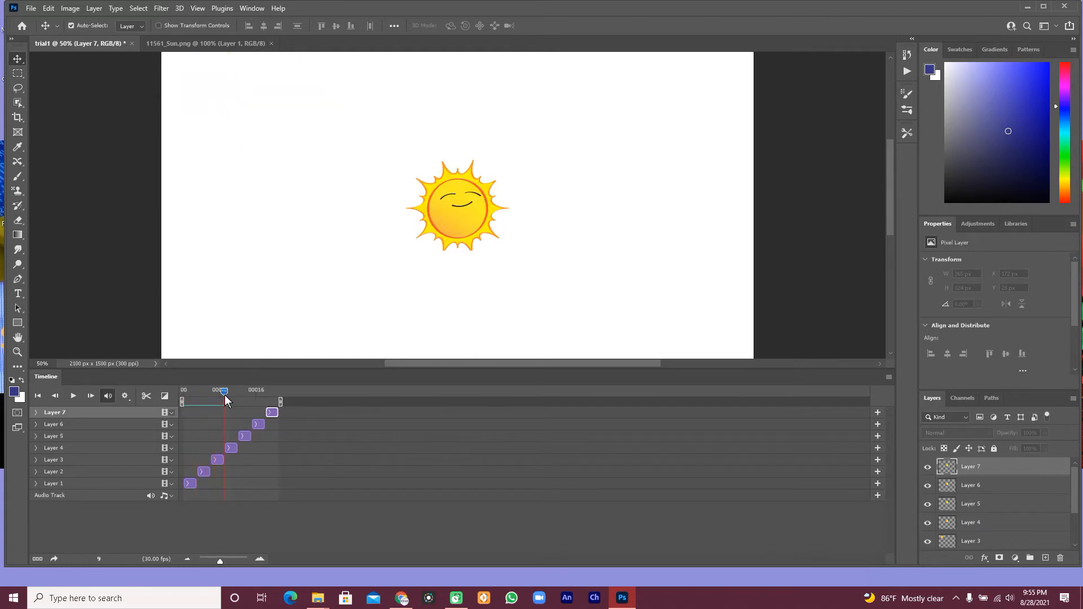
pyautogui.click(228, 448)
pyautogui.moveTo(445, 217); pyautogui.dragTo(308, 101)
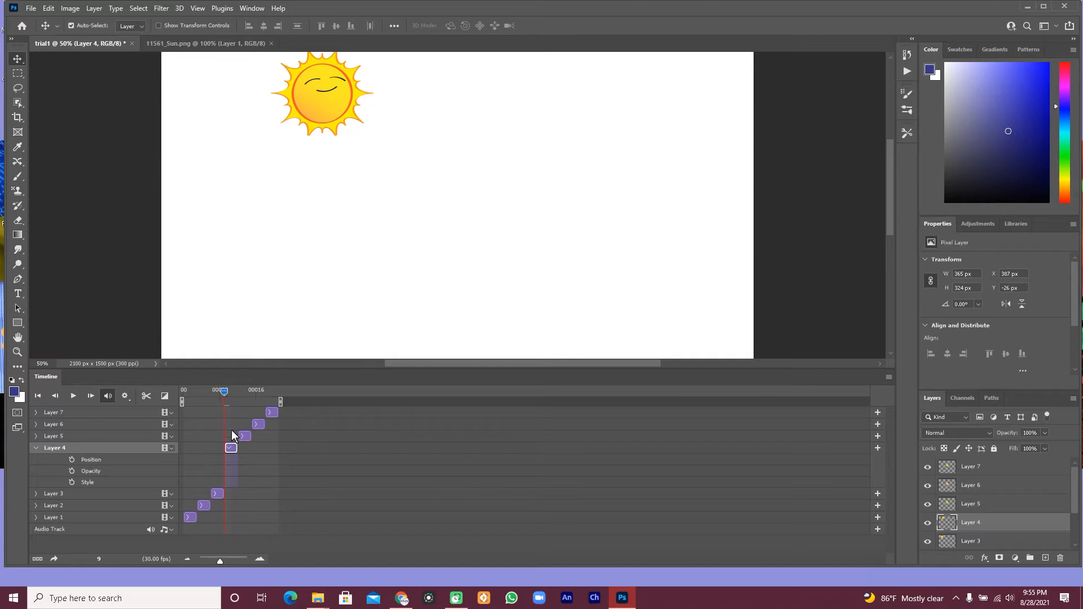
pyautogui.moveTo(224, 395); pyautogui.dragTo(239, 397)
pyautogui.moveTo(452, 221); pyautogui.dragTo(322, 118)
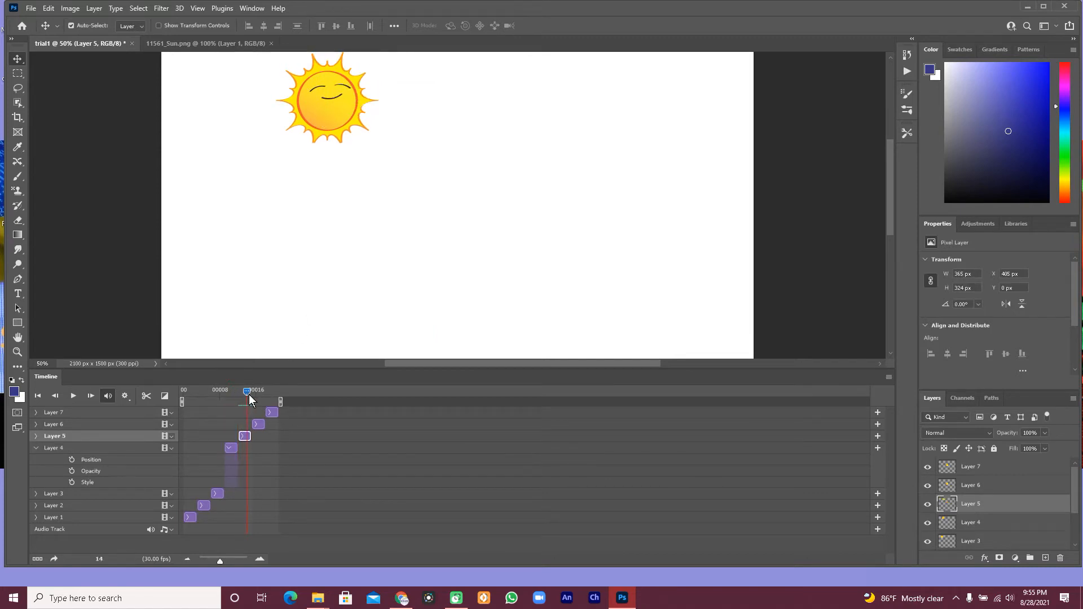
# - Move Layer 6's sun further along the canvas's upper edge and Layer 7's sun to about X 637 px, Y 0 px, each at its own frame
pyautogui.moveTo(248, 394); pyautogui.dragTo(252, 394)
pyautogui.moveTo(458, 206); pyautogui.dragTo(365, 100)
pyautogui.moveTo(253, 395); pyautogui.dragTo(264, 395)
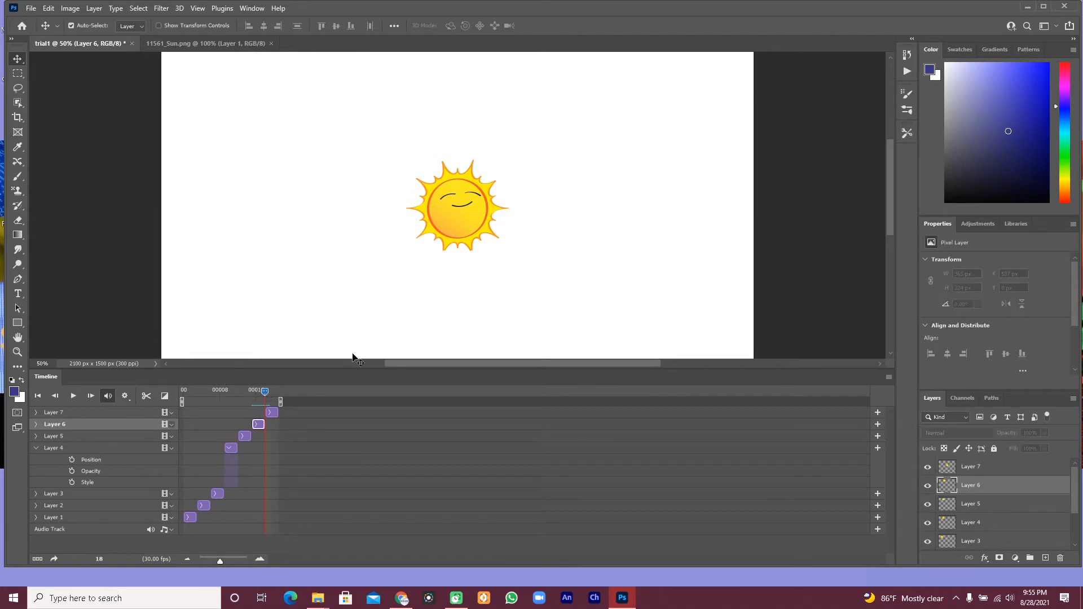
pyautogui.moveTo(475, 220); pyautogui.dragTo(410, 112)
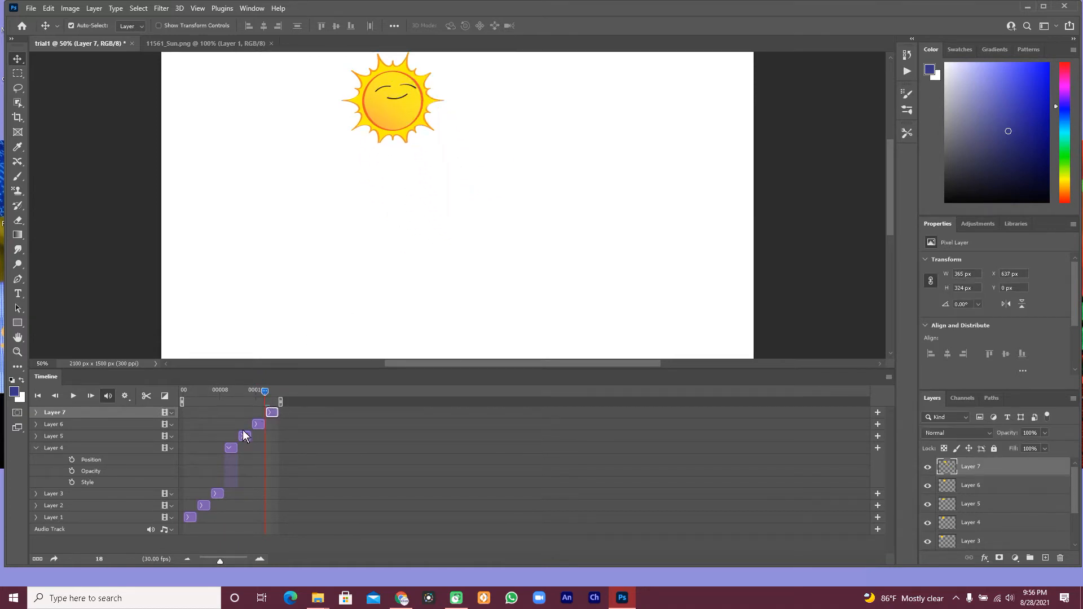
# - Collapse Layer 4's timeline properties, play the seven-layer sun animation from the start, and return the playhead to frame 0
pyautogui.click(234, 450)
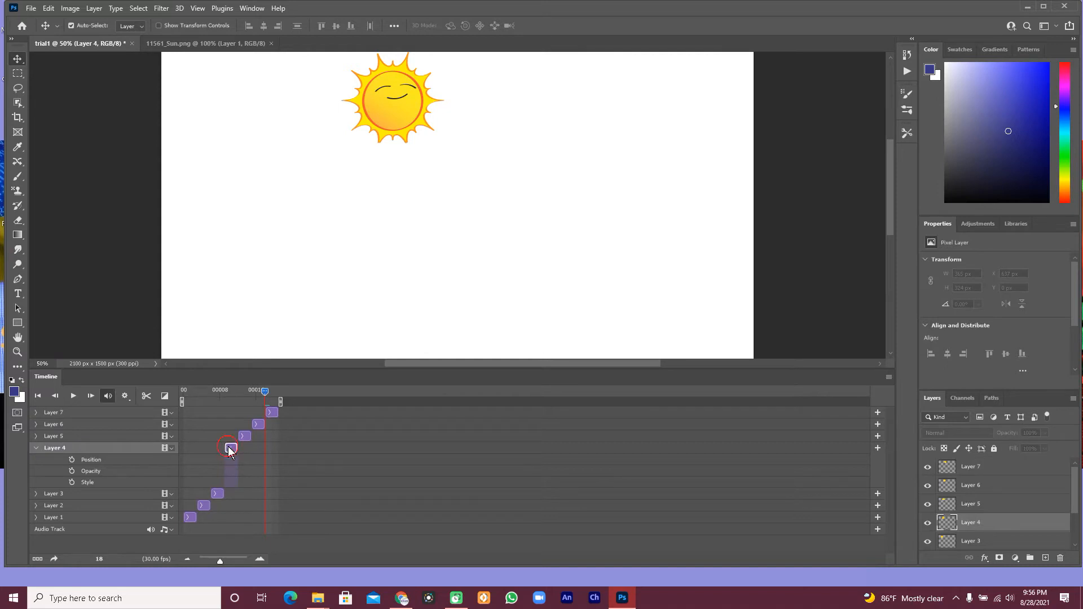
pyautogui.click(229, 448)
pyautogui.moveTo(267, 396); pyautogui.dragTo(167, 401)
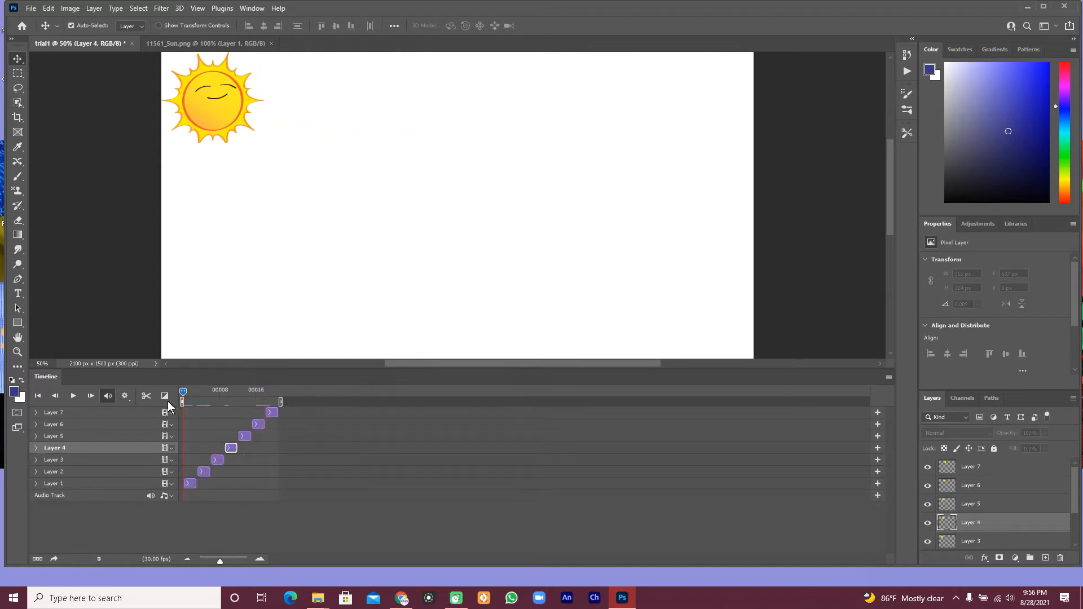
pyautogui.click(72, 396)
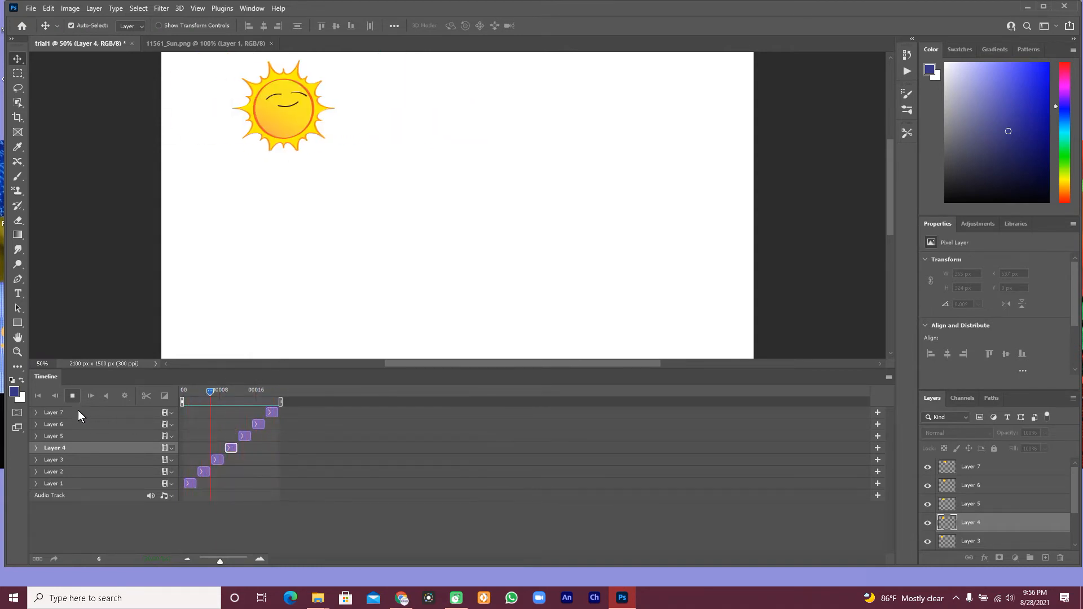
pyautogui.click(72, 396)
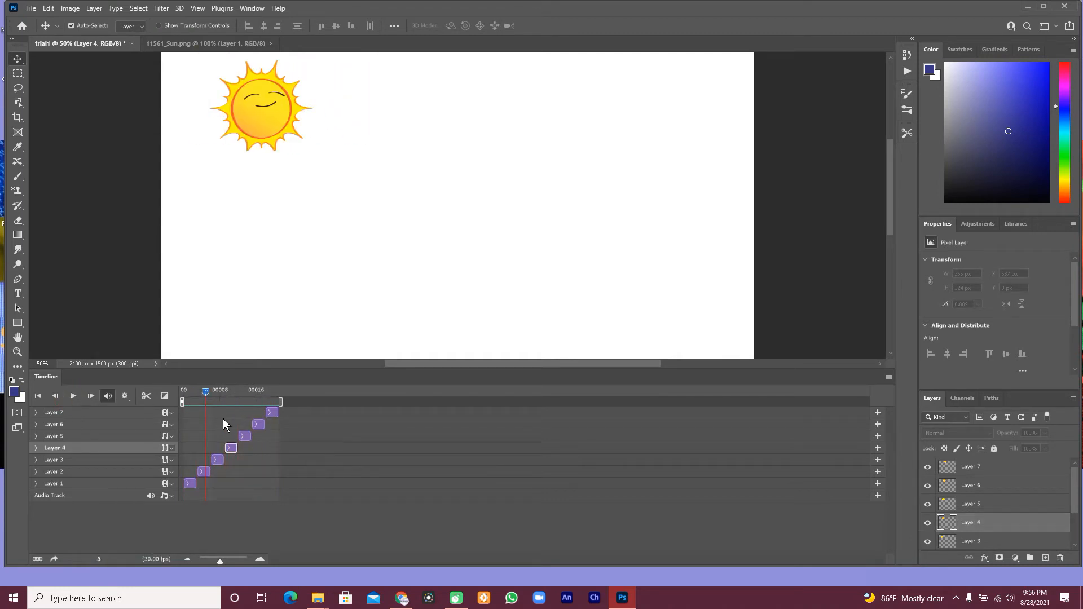
pyautogui.moveTo(205, 394); pyautogui.dragTo(184, 393)
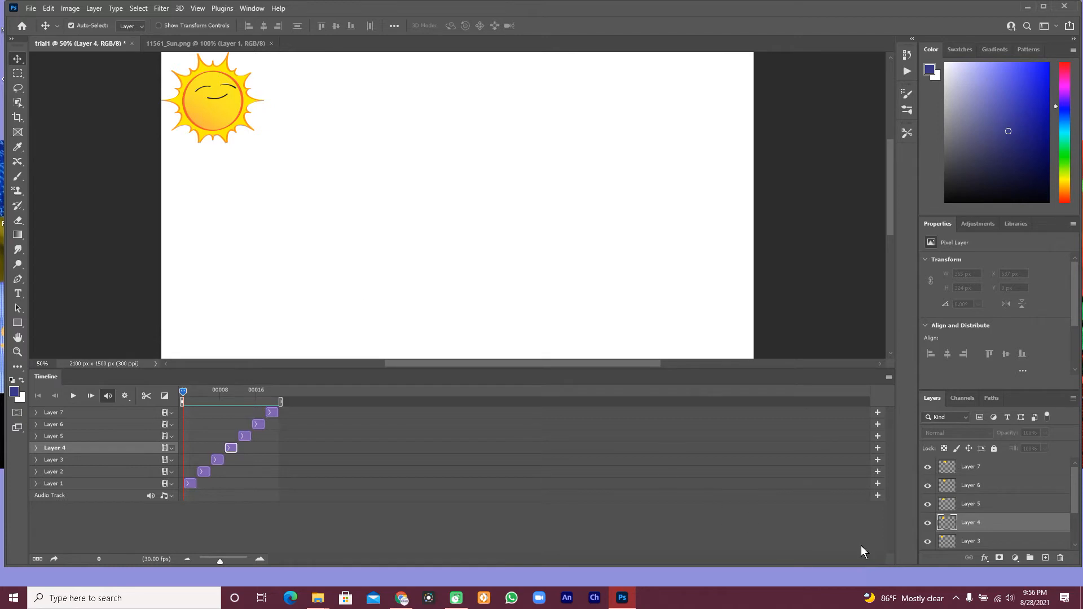
# - Combine the clips of Layer 1 through Layer 7 in order onto a single video group track in the timeline
pyautogui.hotkey('ctrl', 'alt', 'a')
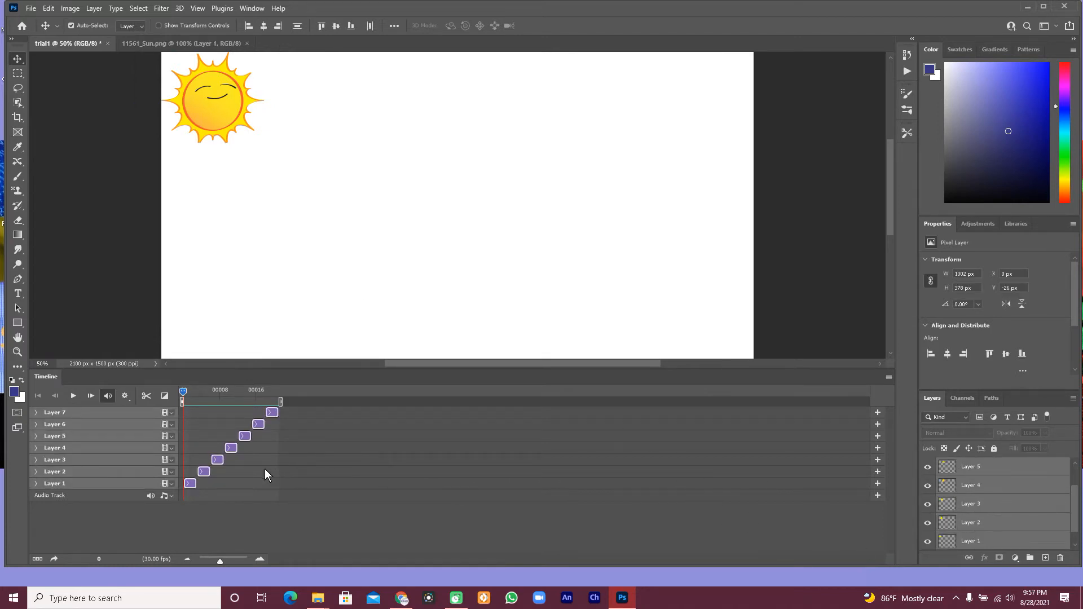
pyautogui.click(208, 506)
pyautogui.moveTo(192, 482); pyautogui.dragTo(190, 414)
pyautogui.moveTo(208, 482); pyautogui.dragTo(208, 415)
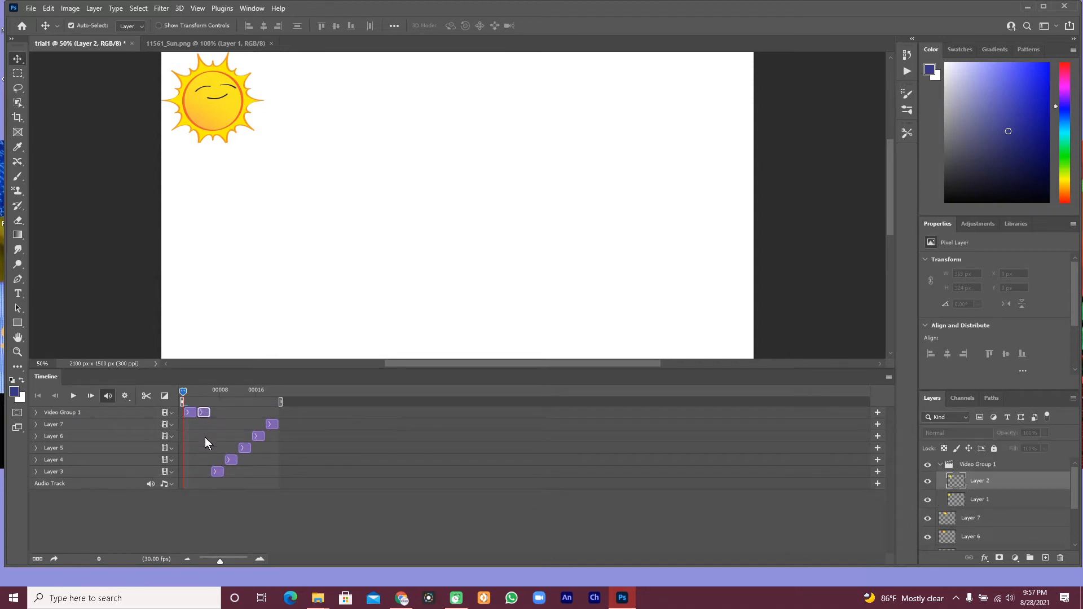
pyautogui.moveTo(215, 471); pyautogui.dragTo(219, 414)
pyautogui.moveTo(230, 464); pyautogui.dragTo(246, 412)
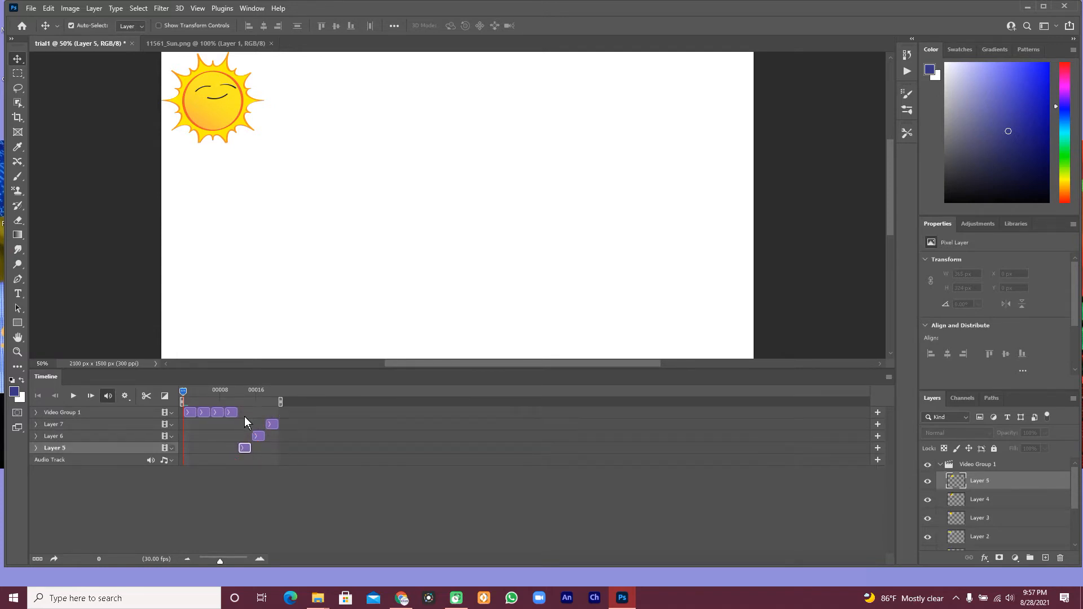
pyautogui.moveTo(256, 468); pyautogui.dragTo(275, 417)
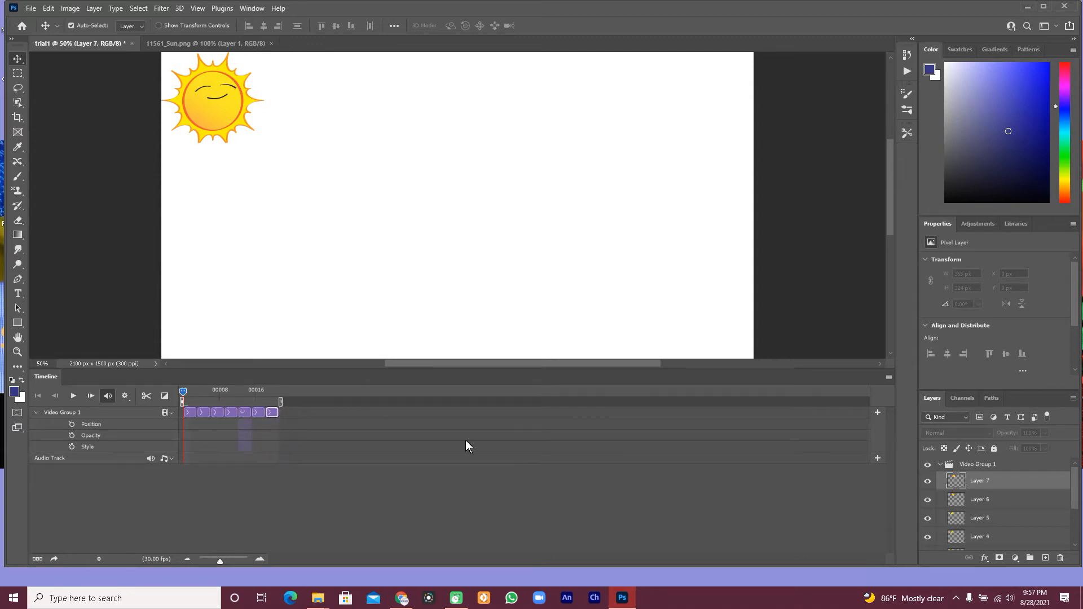
# - Rename the video group containing the seven sun layers as "Sun"
pyautogui.doubleClick(976, 466)
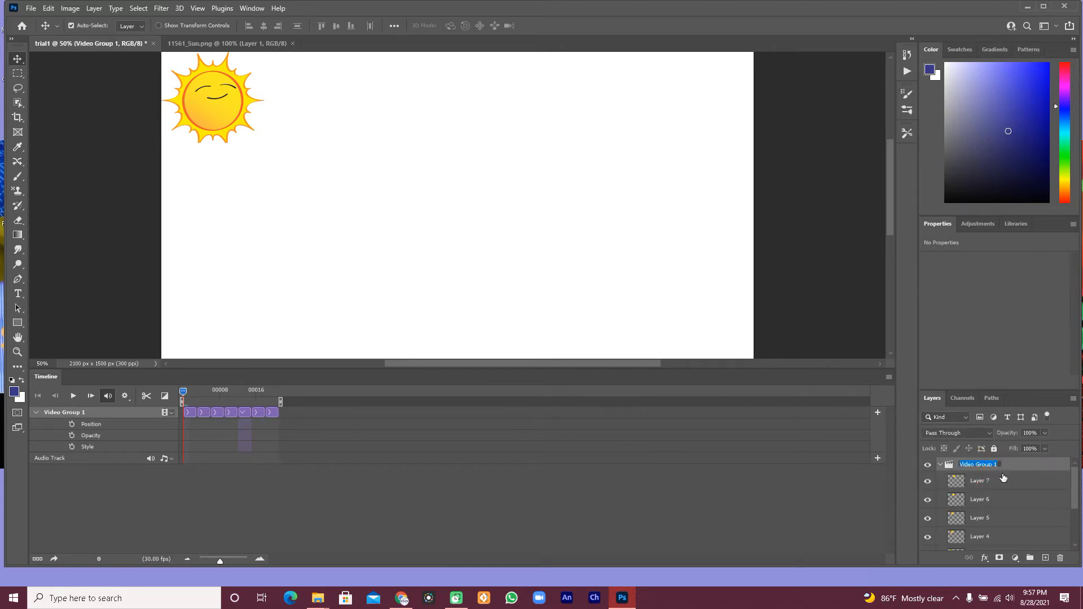
pyautogui.write('Sun')
pyautogui.press('Return')
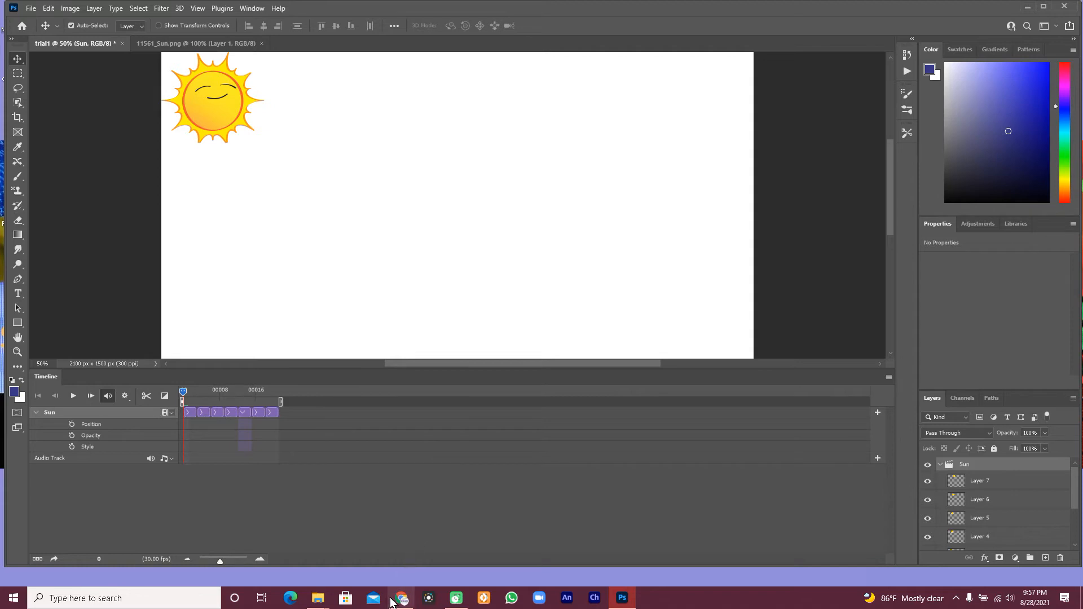
# - Switch to File Explorer, copy the path of the canva resize folder, and minimize its window
pyautogui.moveTo(312, 602)
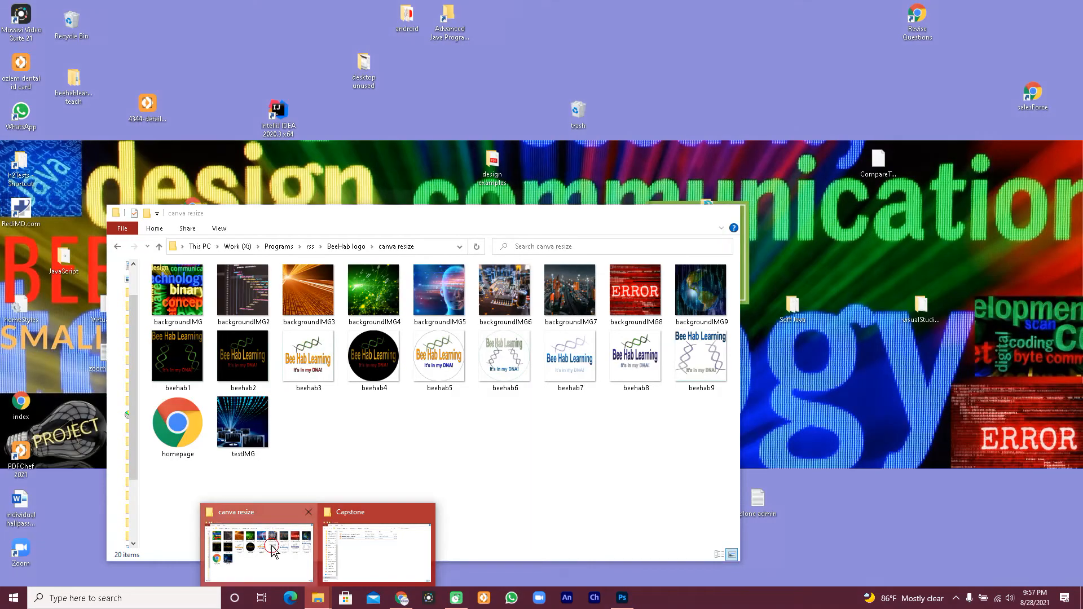
pyautogui.click(273, 546)
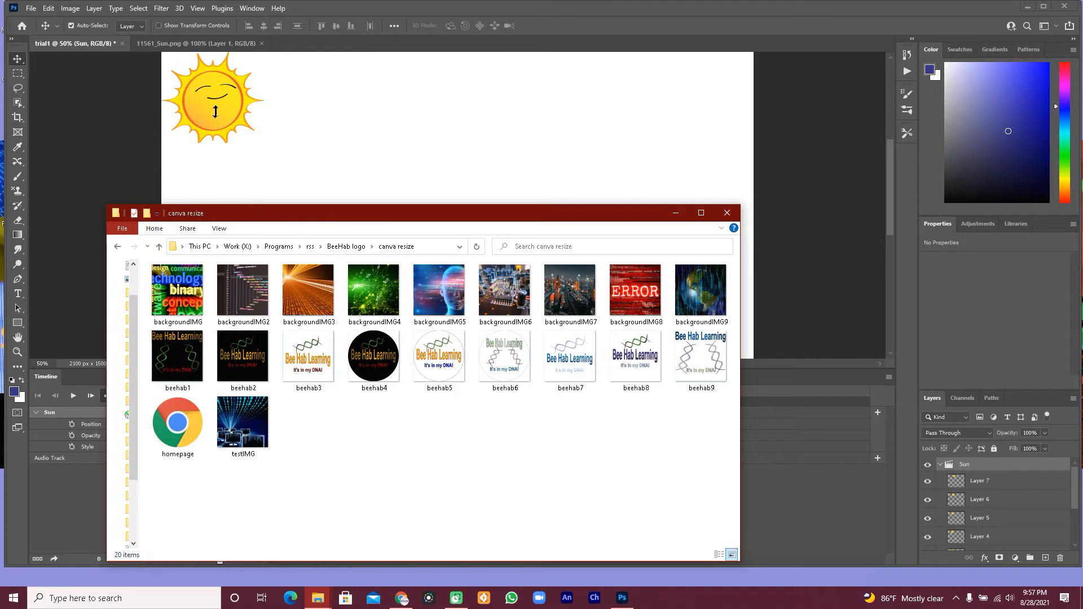
pyautogui.click(434, 246)
pyautogui.hotkey('ctrl', 'c')
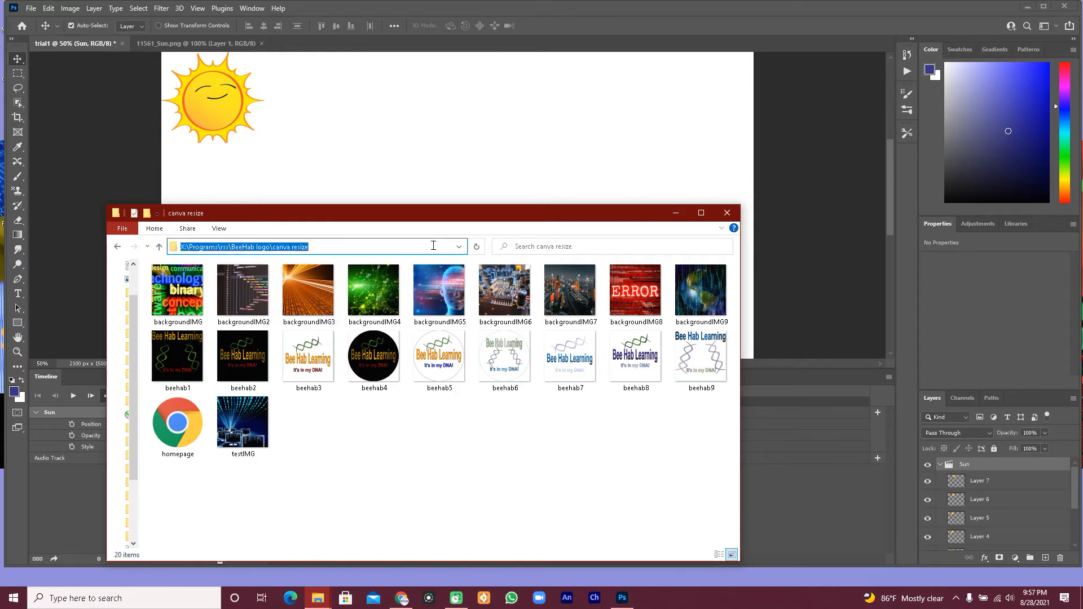
pyautogui.click(682, 211)
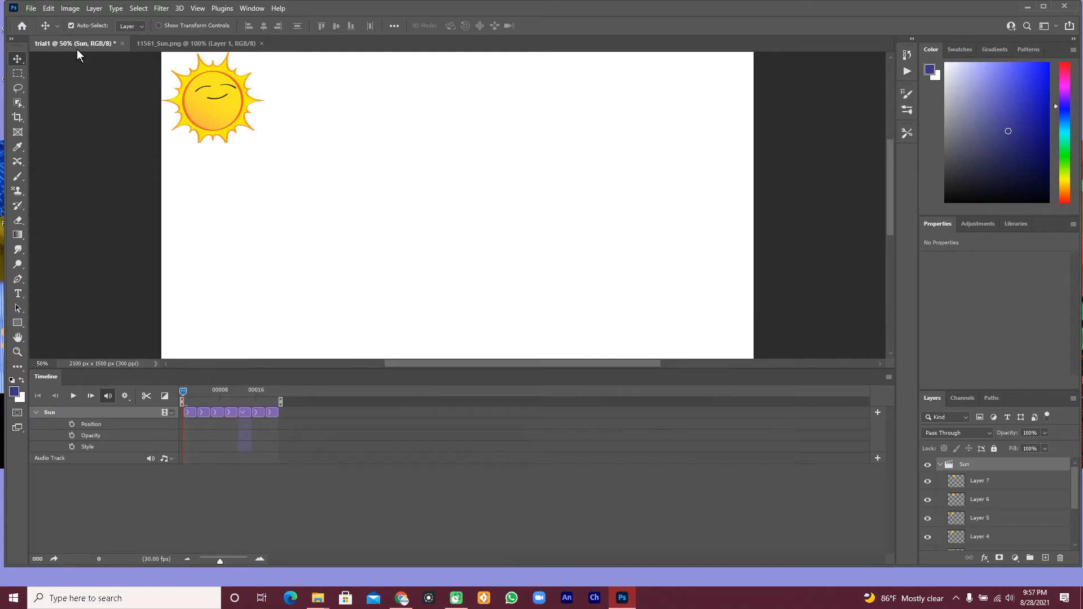
# - Open the image backgroundIMG4 from the folder X:\Programs\rss\BeeHab logo\canva resize
pyautogui.click(31, 8)
pyautogui.click(57, 30)
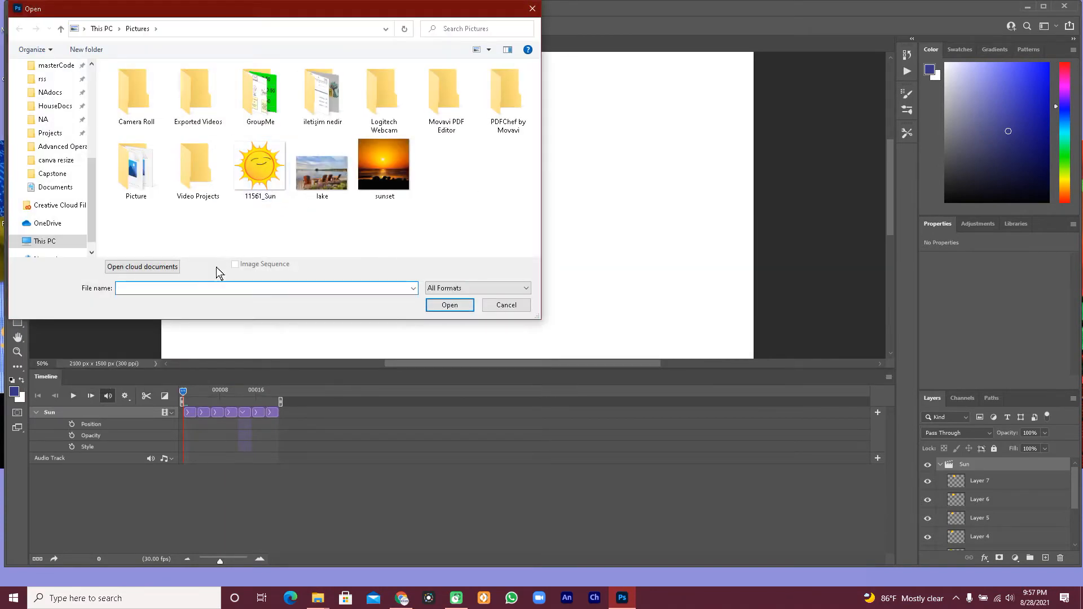
pyautogui.click(149, 290)
pyautogui.hotkey('ctrl', 'v')
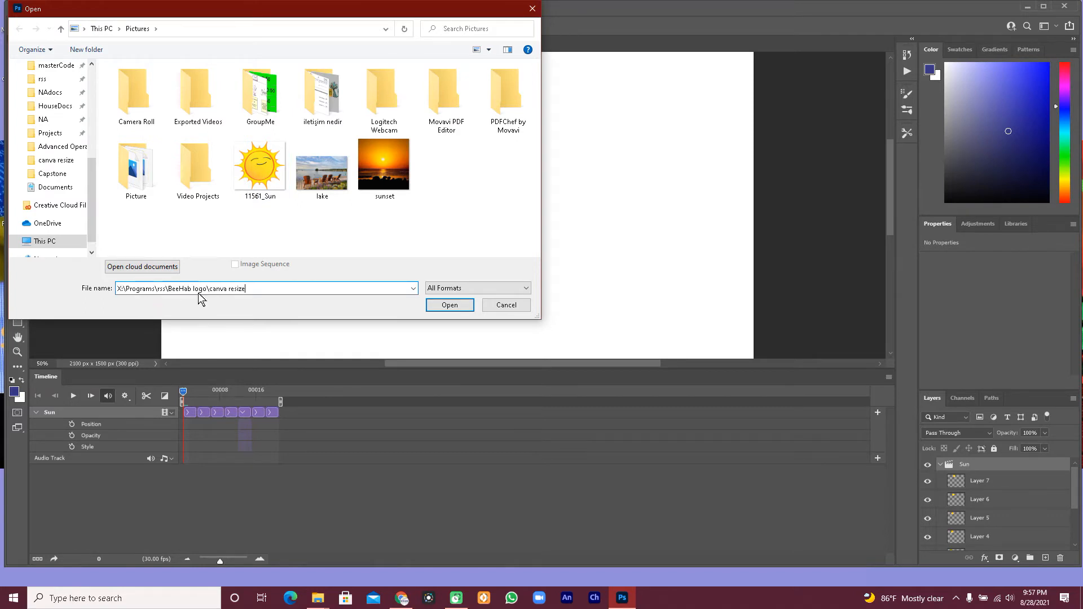
pyautogui.click(438, 305)
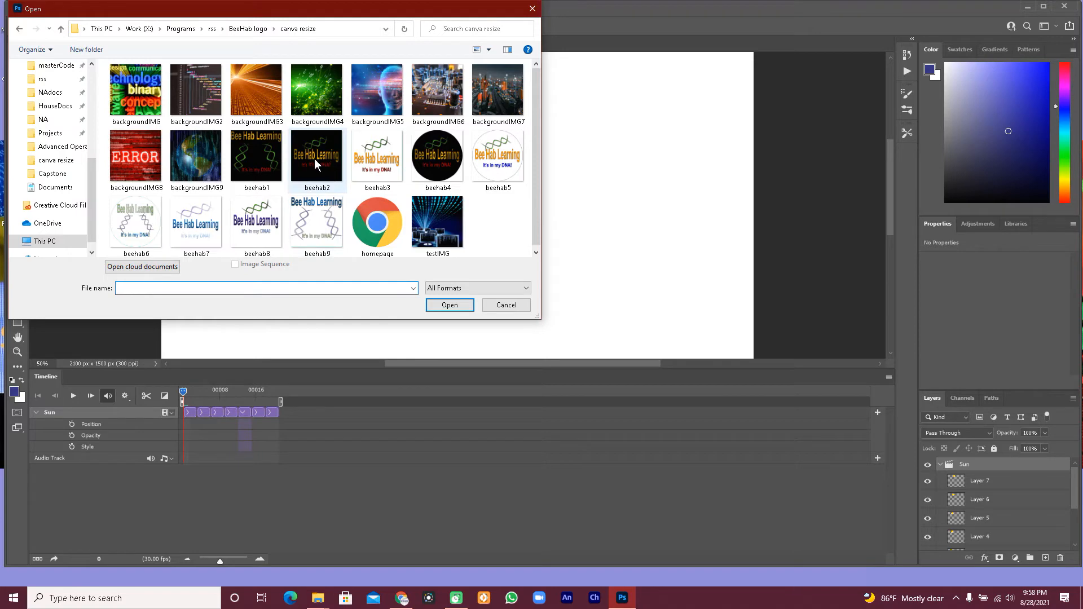
pyautogui.click(317, 90)
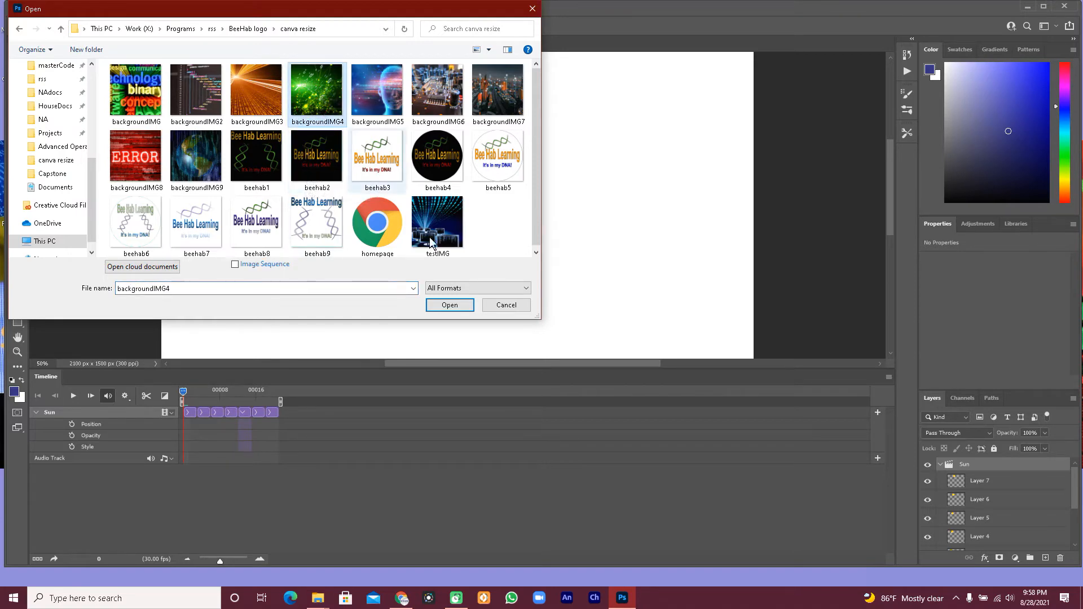
pyautogui.click(438, 305)
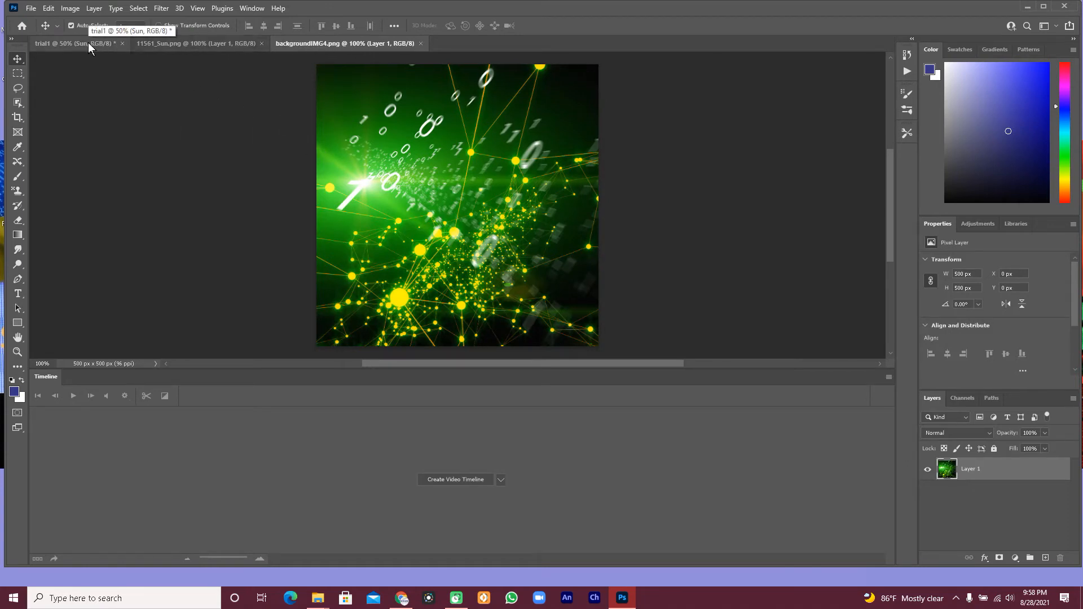
# - Marquee-select the whole backgroundIMG4 image with the Rectangular Marquee tool and copy it
pyautogui.click(22, 74)
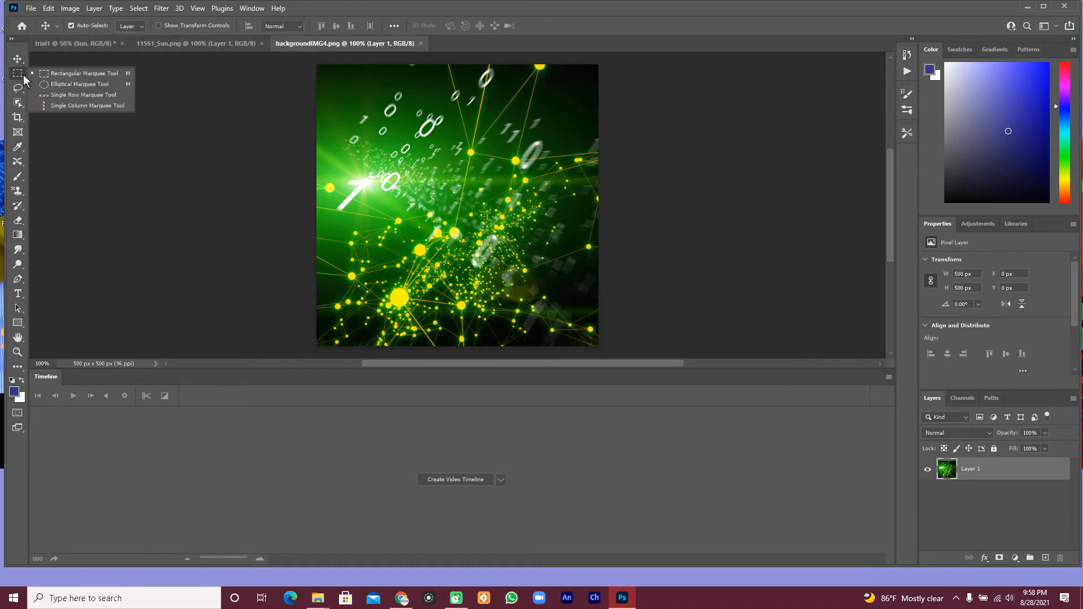
pyautogui.click(93, 74)
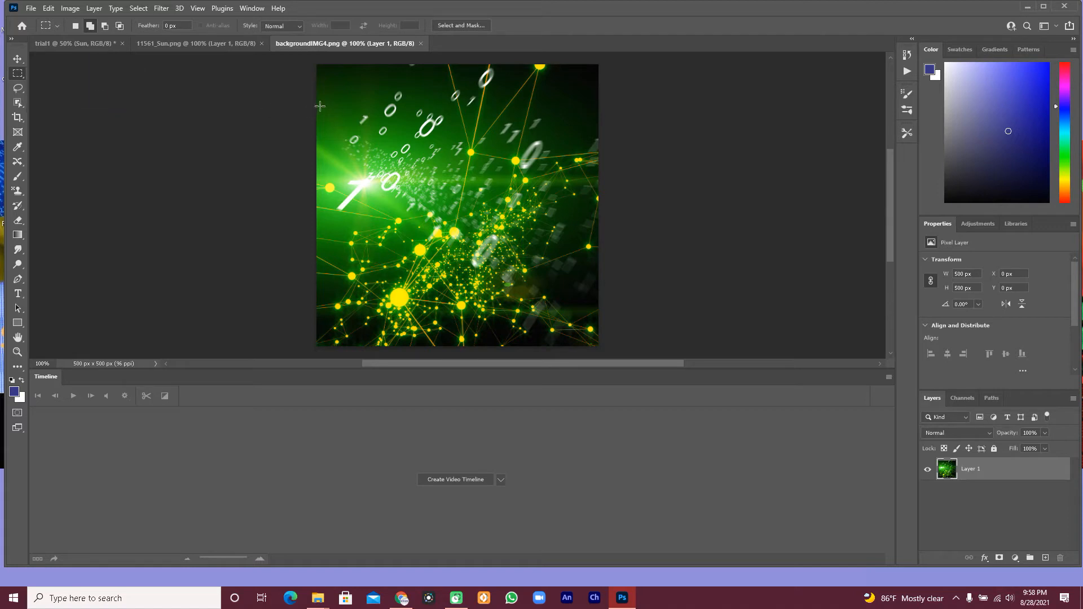
pyautogui.moveTo(317, 64); pyautogui.dragTo(598, 347)
pyautogui.click(48, 9)
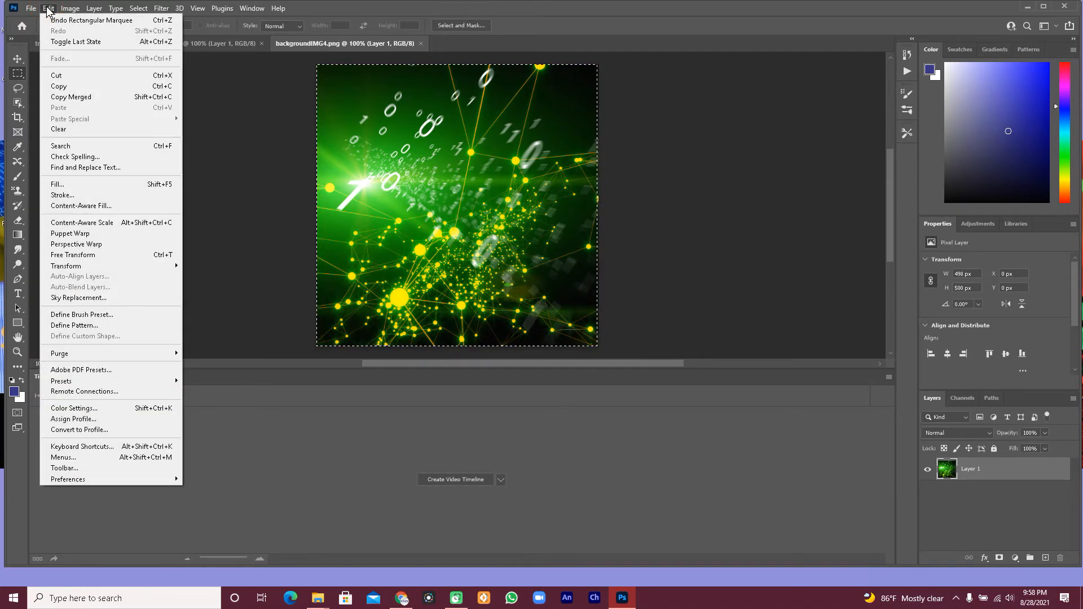
pyautogui.click(73, 85)
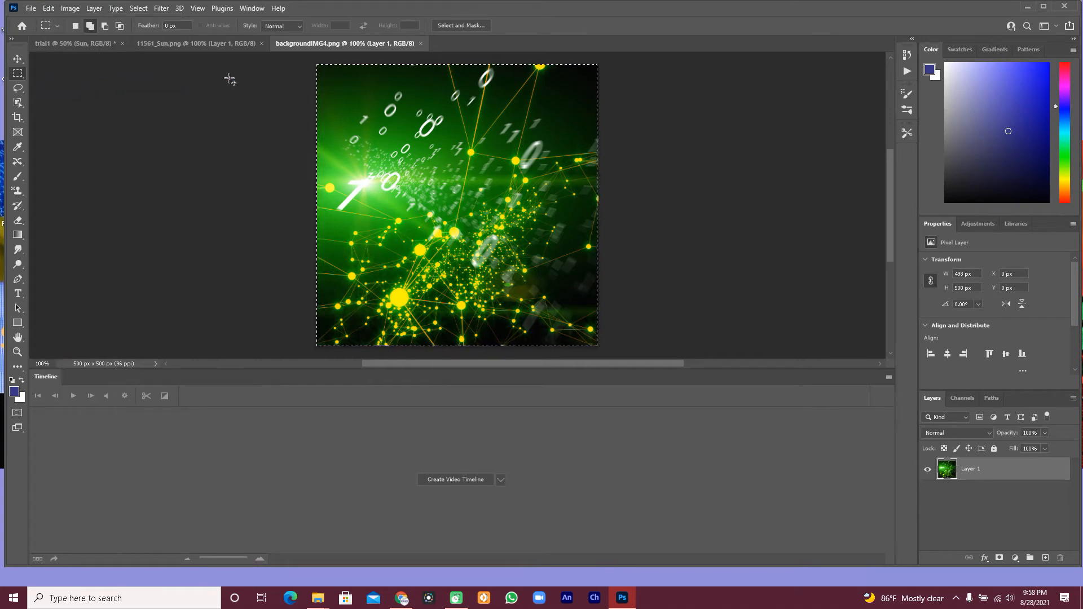
# - Return to the trial1 document and play the sun animation in the timeline
pyautogui.click(79, 44)
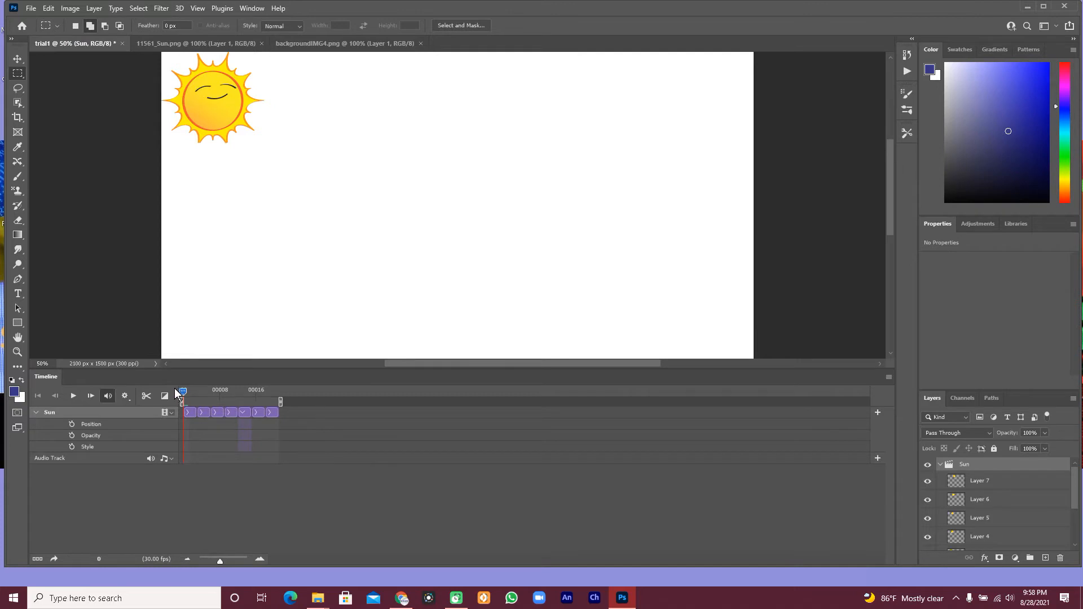
pyautogui.click(74, 396)
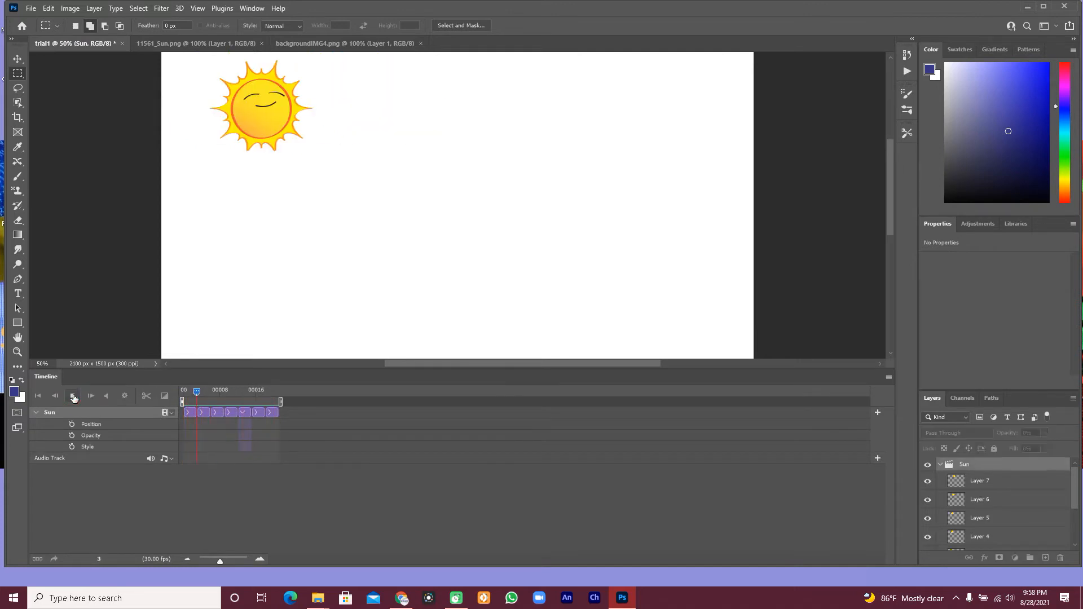
pyautogui.click(73, 397)
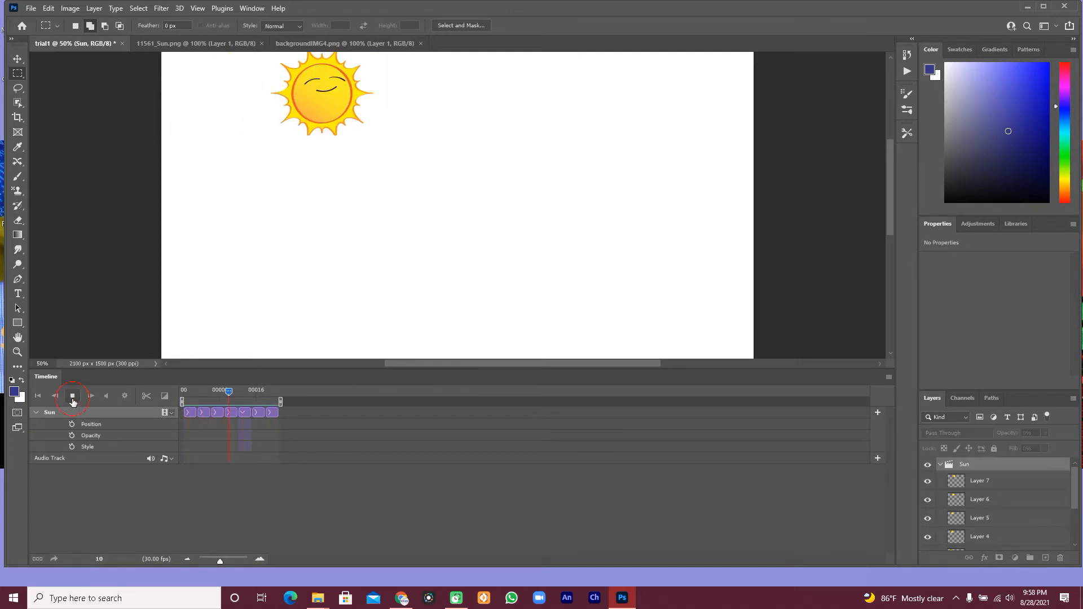
pyautogui.click(73, 398)
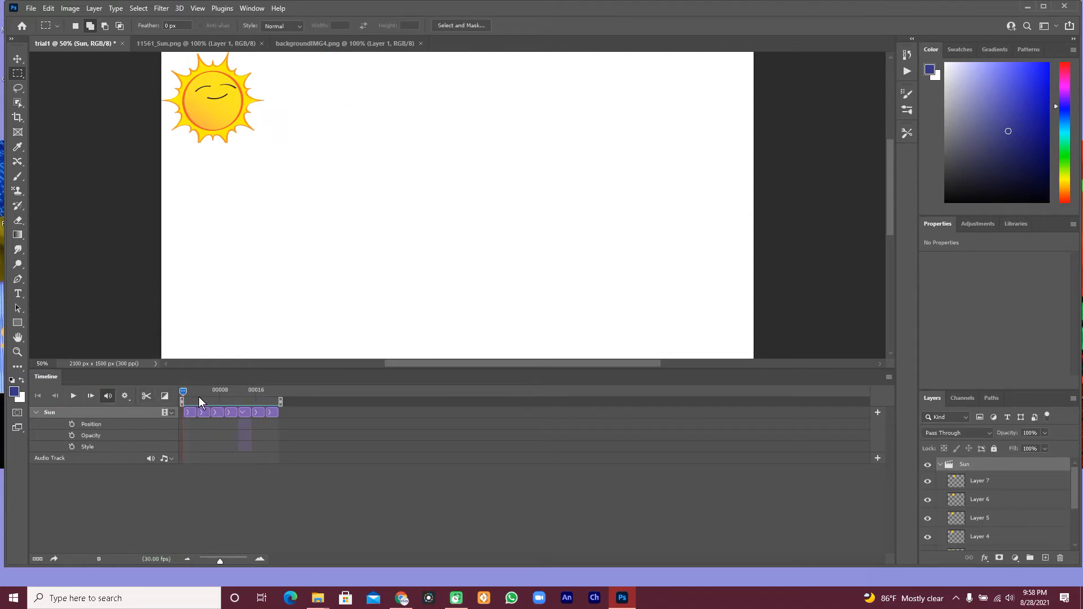
# - Add a new layer above the Sun group starting near the end of the sun clips, and trim its clip to end at about frame 45
pyautogui.moveTo(182, 391); pyautogui.dragTo(278, 391)
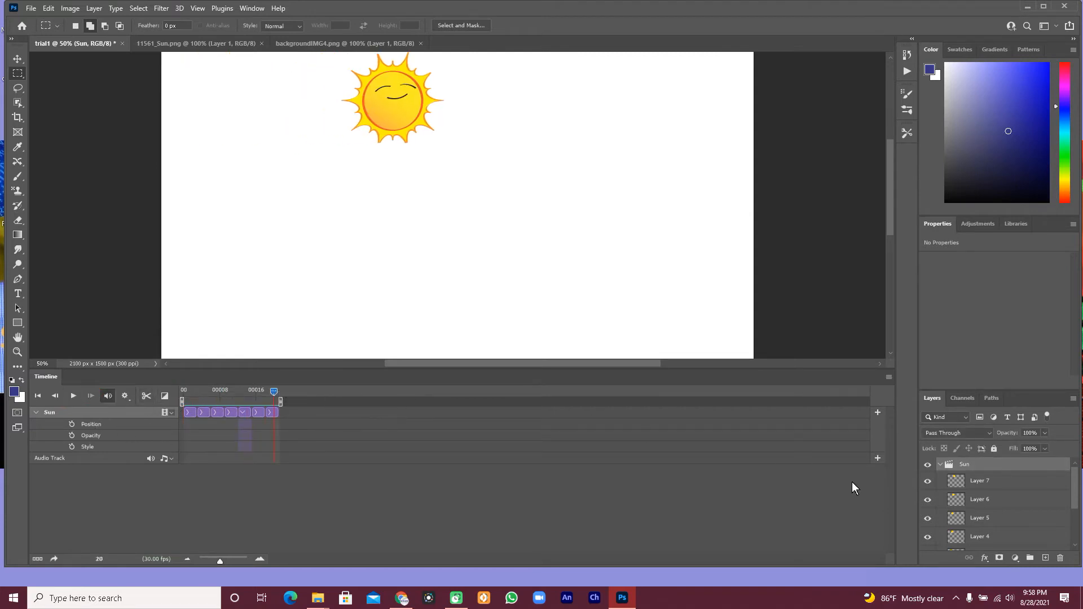
pyautogui.click(940, 464)
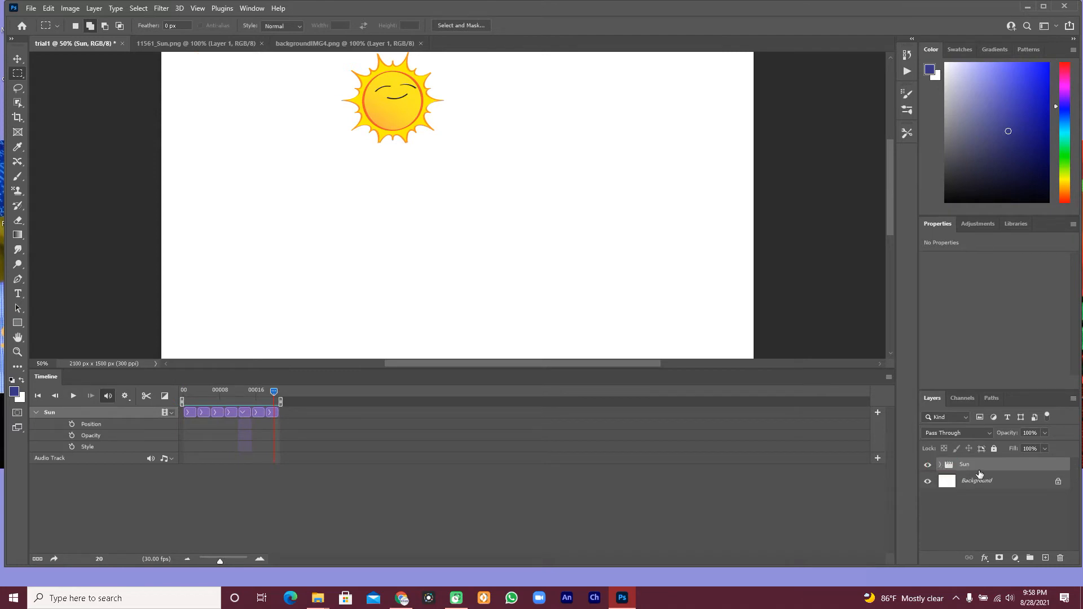
pyautogui.click(1046, 558)
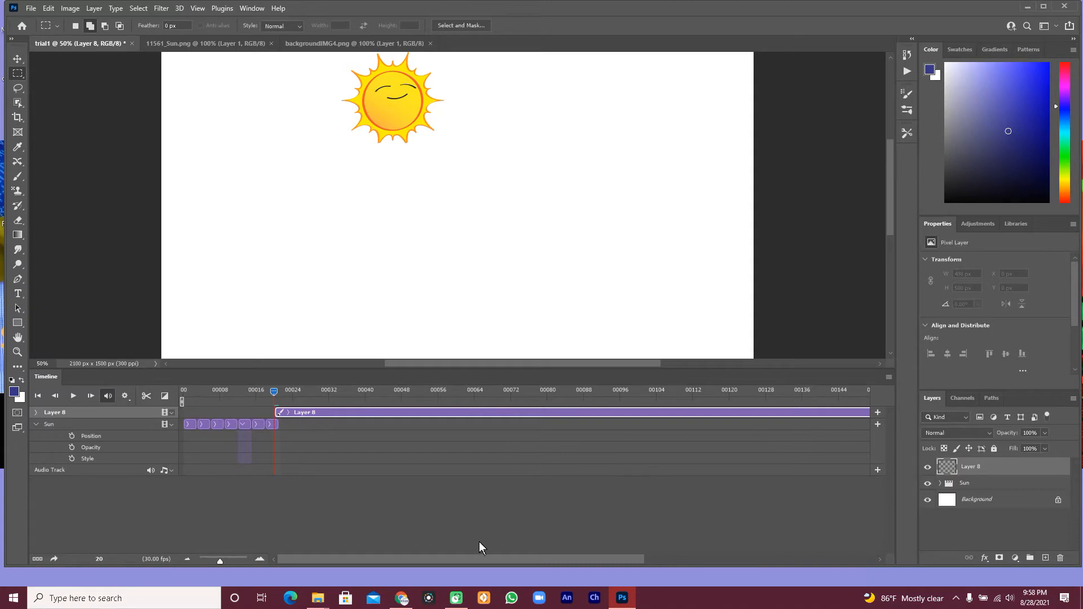
pyautogui.moveTo(451, 558); pyautogui.dragTo(570, 551)
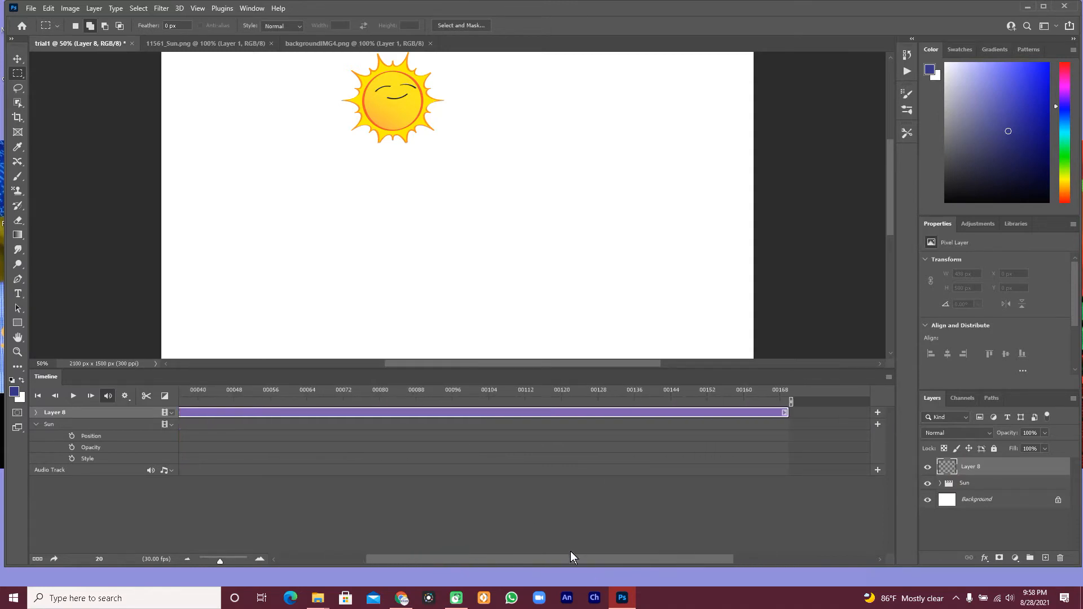
pyautogui.moveTo(786, 414); pyautogui.dragTo(249, 413)
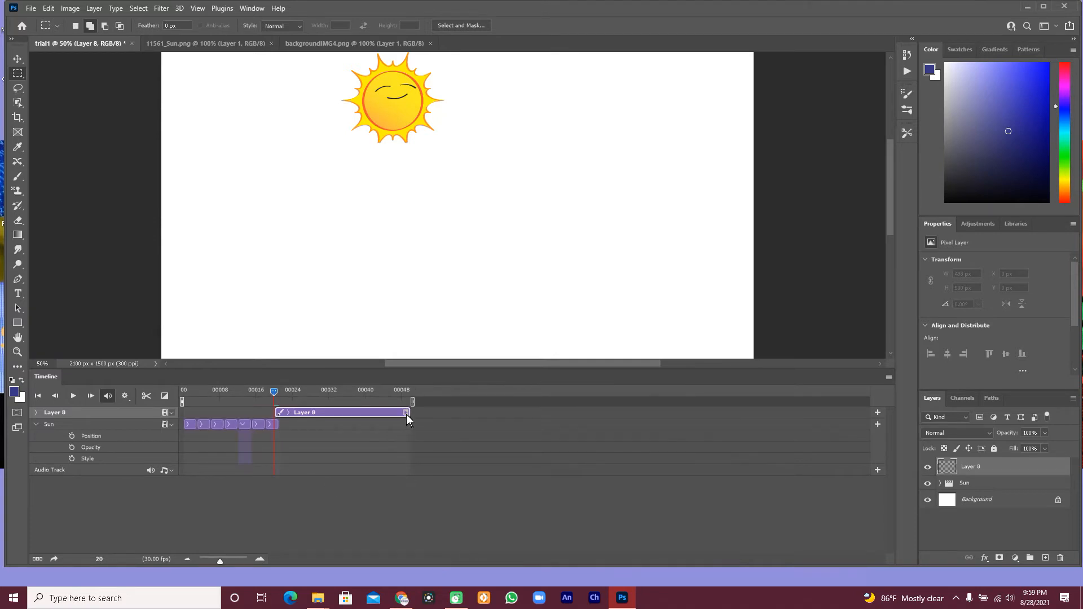
pyautogui.moveTo(410, 414); pyautogui.dragTo(386, 414)
# - Shift the Layer 8 clip to start right after the last sun clip, and paste the copied background image into it at frame 21
pyautogui.click(46, 8)
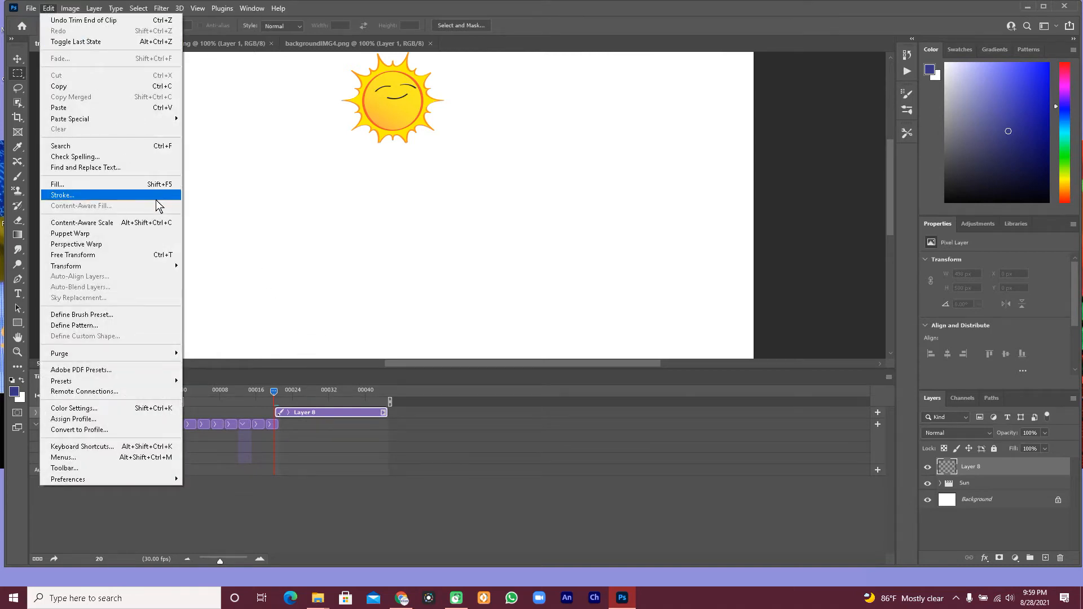
pyautogui.click(293, 412)
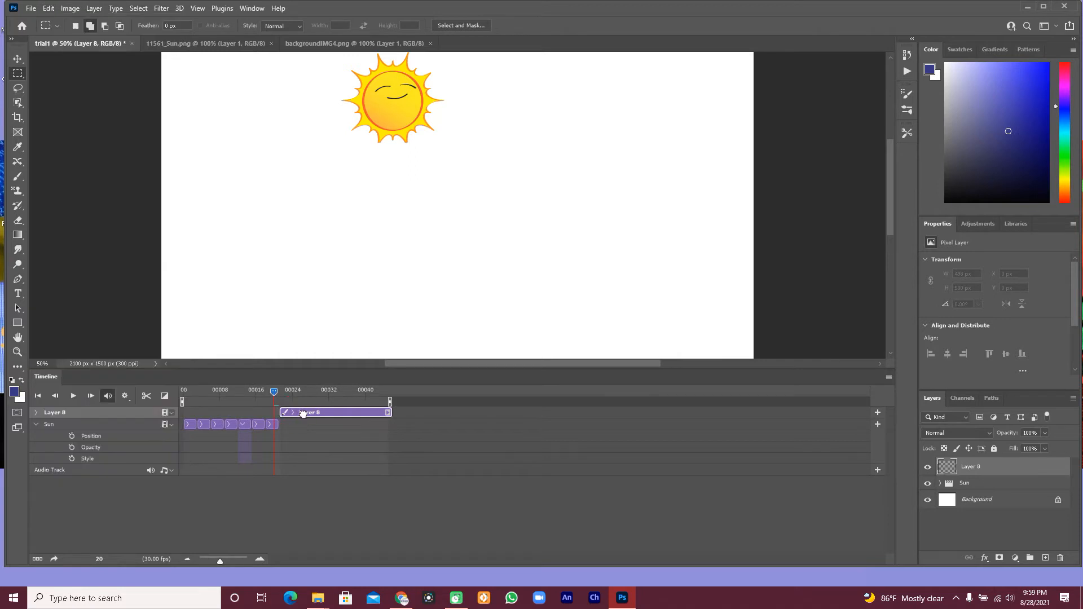
pyautogui.moveTo(297, 412); pyautogui.dragTo(279, 391)
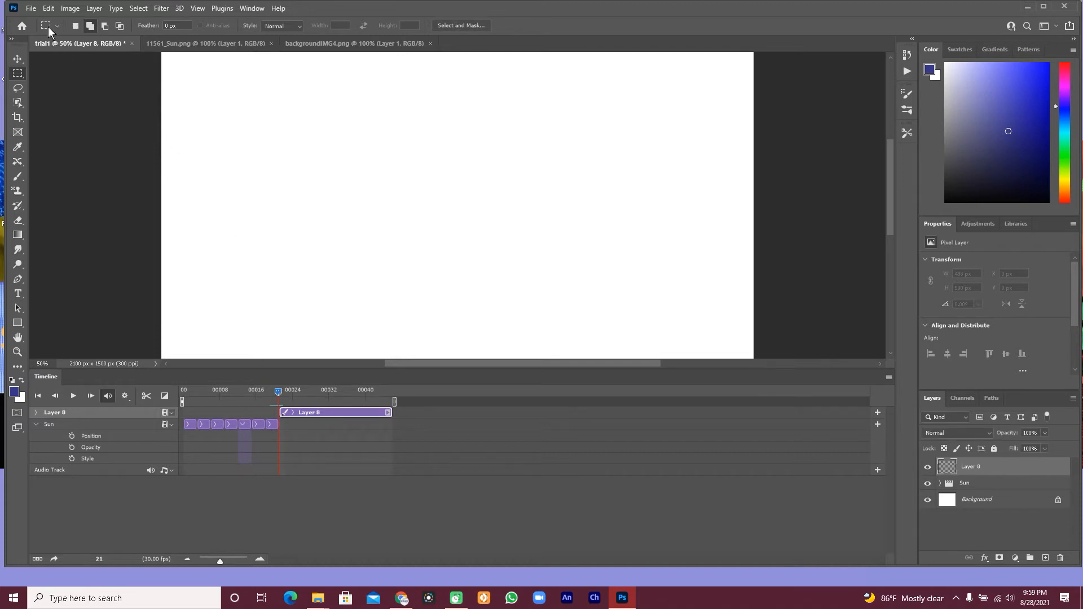
pyautogui.click(48, 12)
pyautogui.click(73, 111)
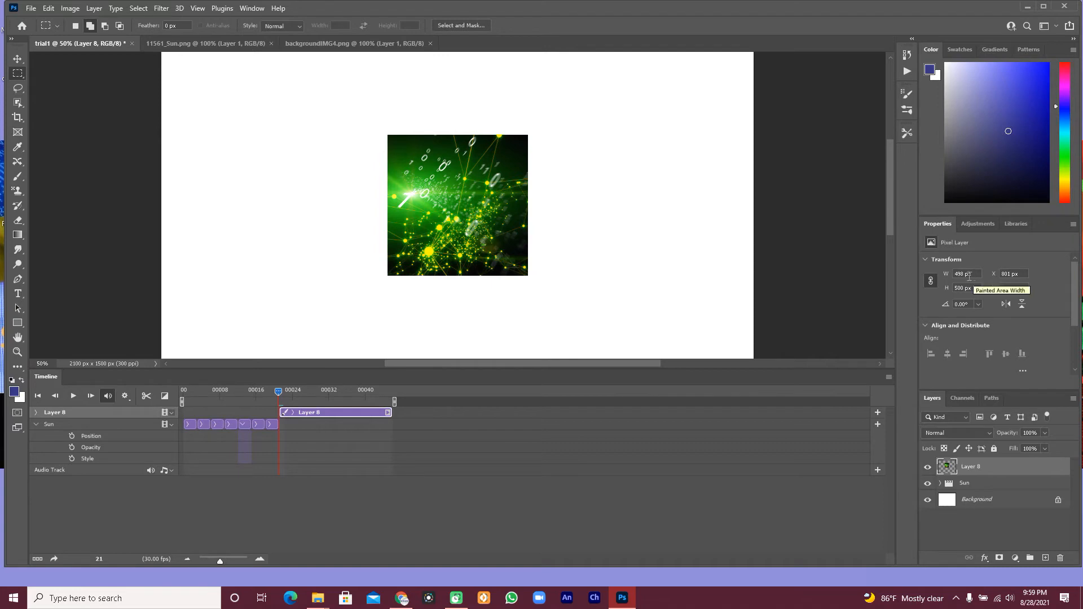
# - Scale the pasted background image proportionally to 1600 px wide and move it toward the canvas's upper-left corner
pyautogui.moveTo(966, 274); pyautogui.dragTo(936, 276)
pyautogui.write('1600')
pyautogui.press('Return')
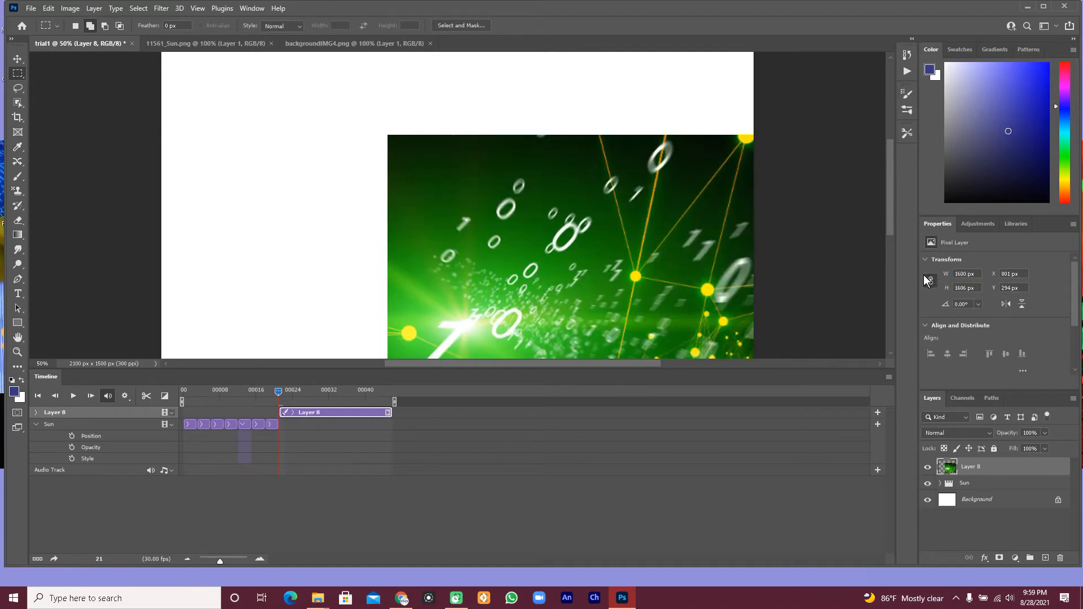
pyautogui.moveTo(618, 253)
pyautogui.mouseDown()
pyautogui.moveTo(533, 212)
pyautogui.moveTo(484, 210)
pyautogui.mouseUp()
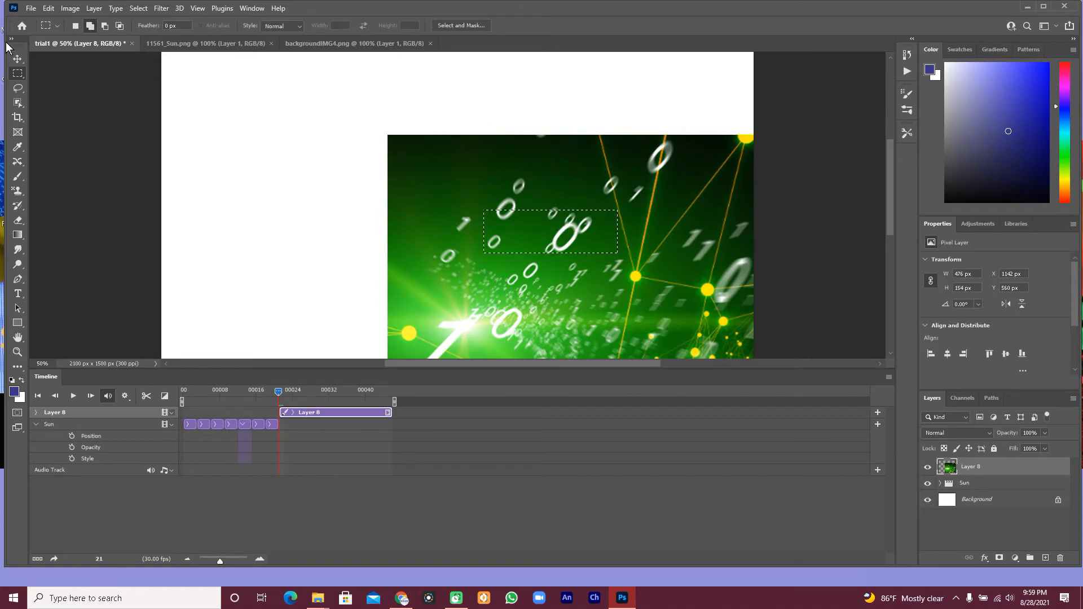
pyautogui.click(18, 59)
pyautogui.moveTo(442, 255); pyautogui.dragTo(274, 180)
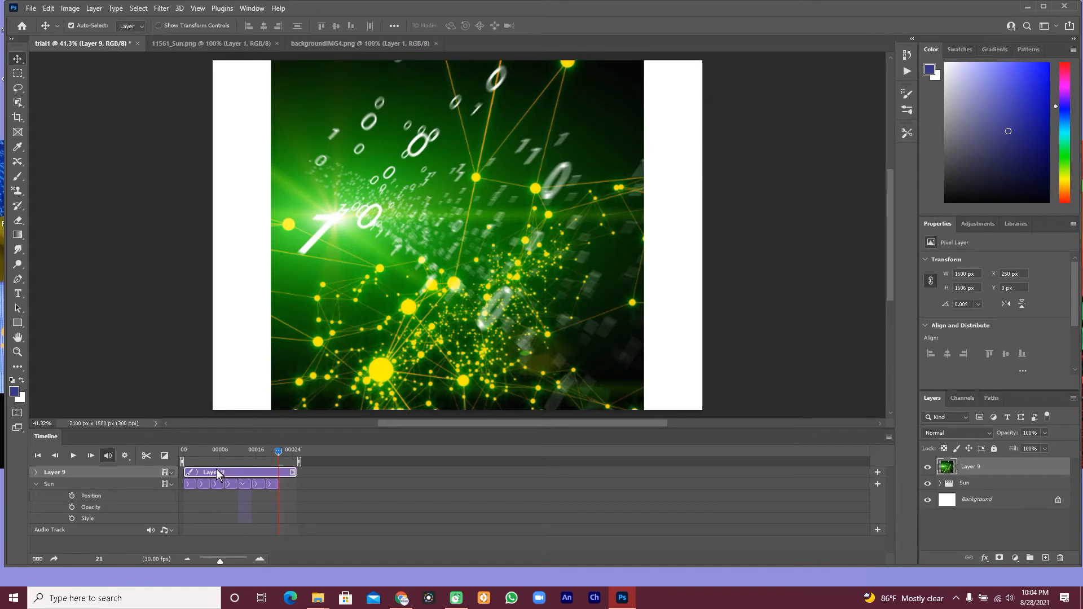
# - Move the Layer 9 clip to start with the third sun clip, and place its track beneath the Sun group
pyautogui.moveTo(213, 473); pyautogui.dragTo(299, 474)
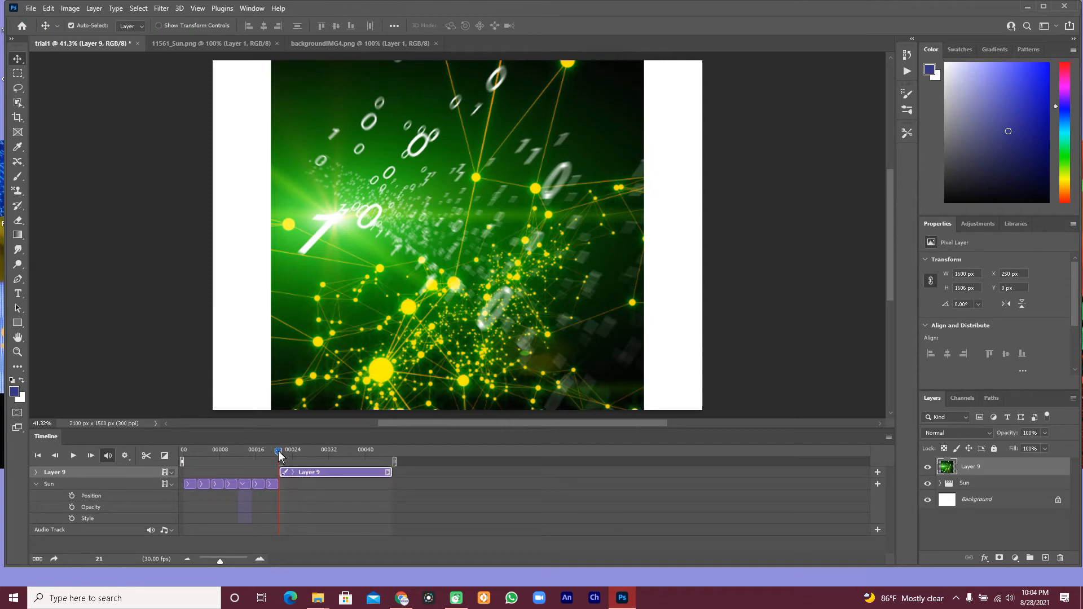
pyautogui.moveTo(279, 451)
pyautogui.mouseDown()
pyautogui.moveTo(177, 451)
pyautogui.moveTo(297, 459)
pyautogui.moveTo(263, 458)
pyautogui.moveTo(279, 465)
pyautogui.mouseUp()
pyautogui.moveTo(286, 472); pyautogui.dragTo(226, 473)
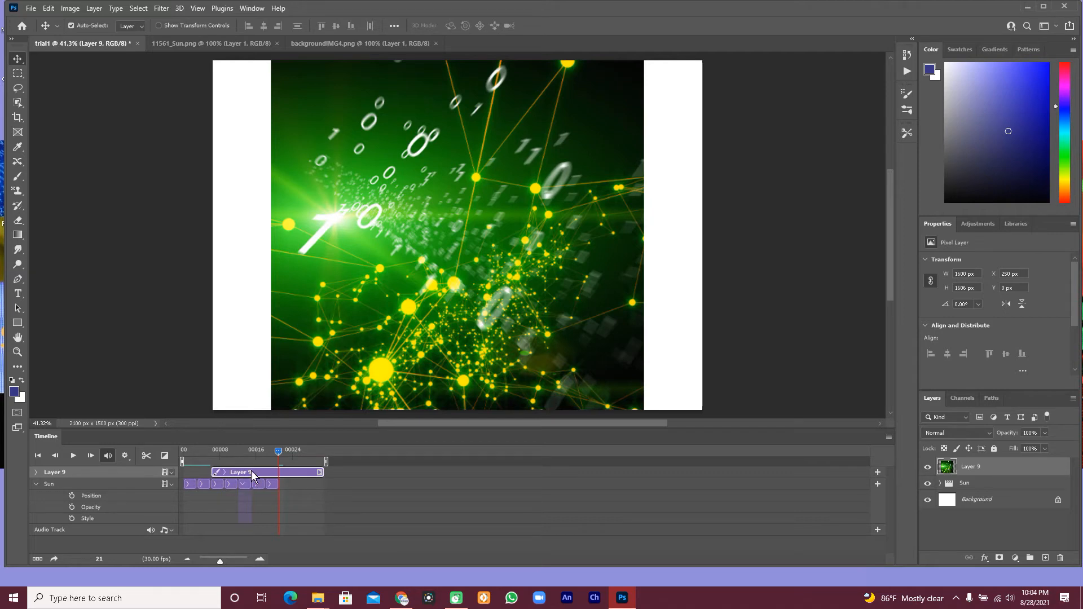
pyautogui.moveTo(252, 473); pyautogui.dragTo(239, 505)
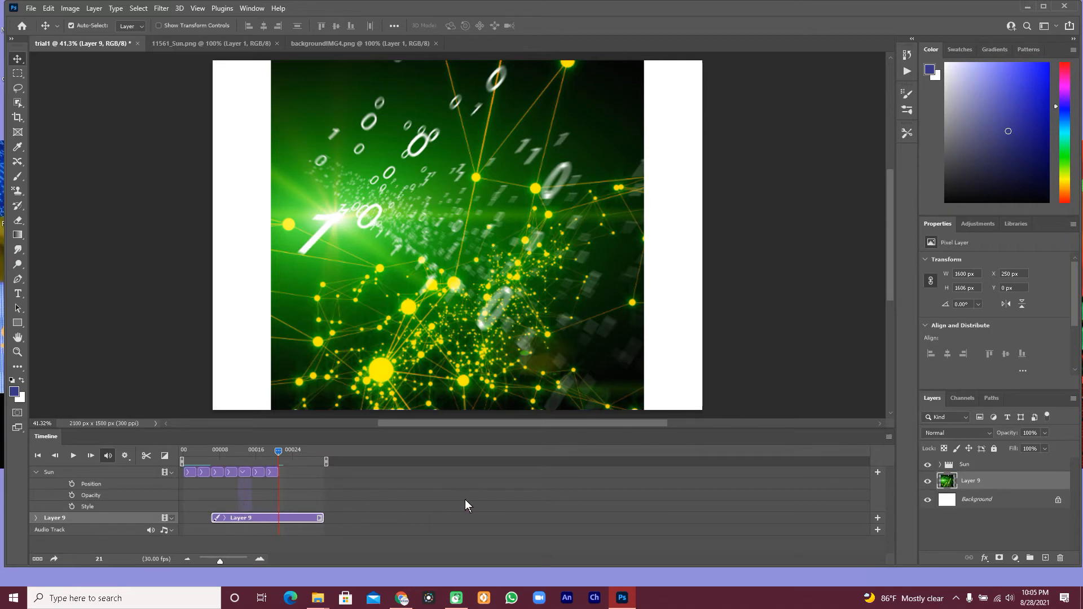
# - Scrub through the timeline and play the animation to check the sun over the background image
pyautogui.moveTo(279, 450); pyautogui.dragTo(262, 474)
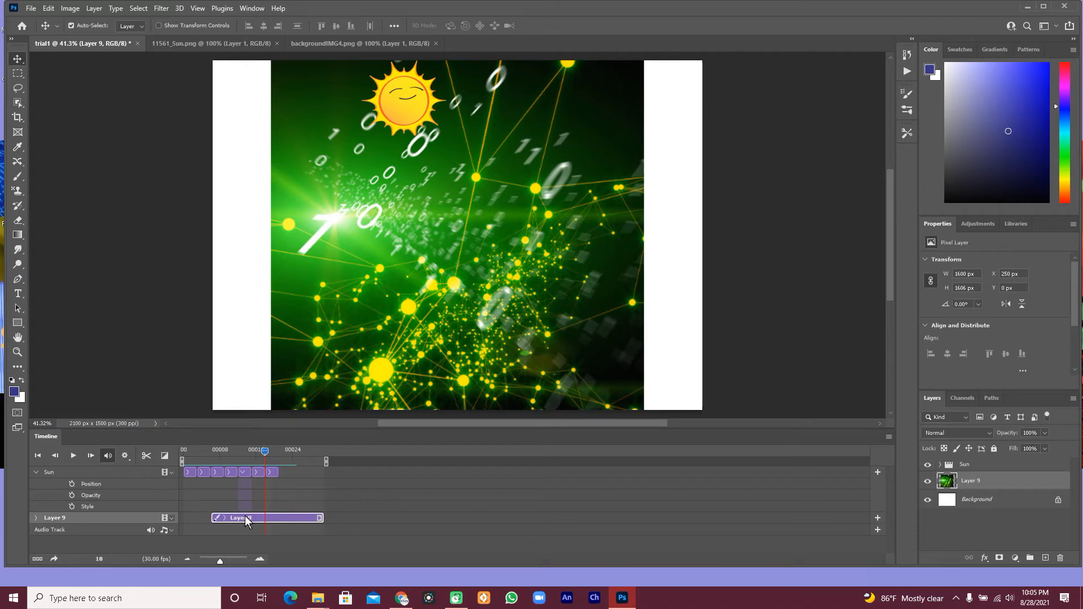
pyautogui.moveTo(267, 456); pyautogui.dragTo(184, 453)
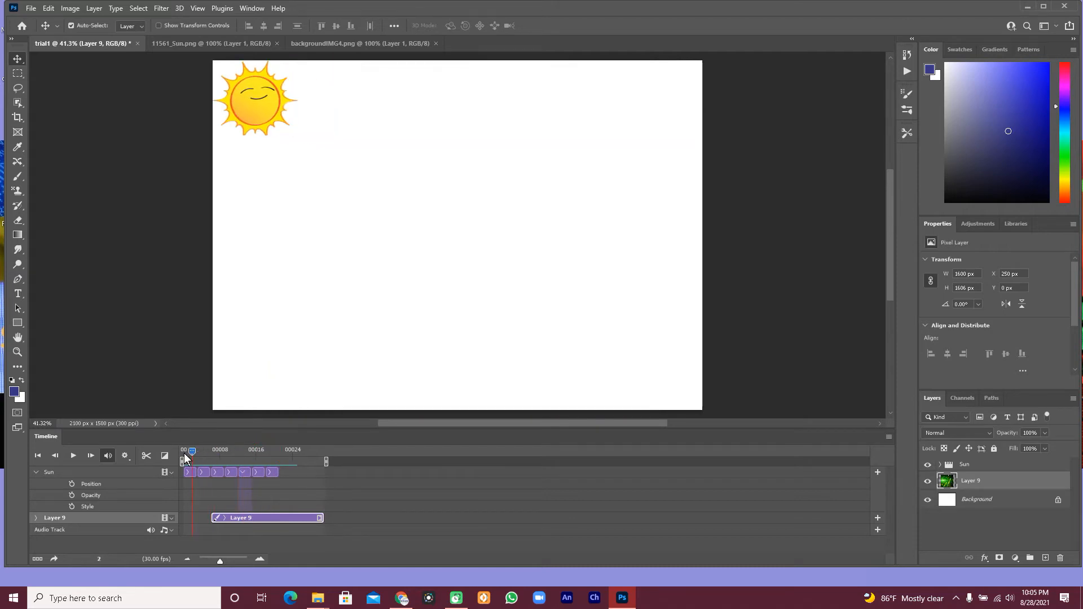
pyautogui.click(72, 457)
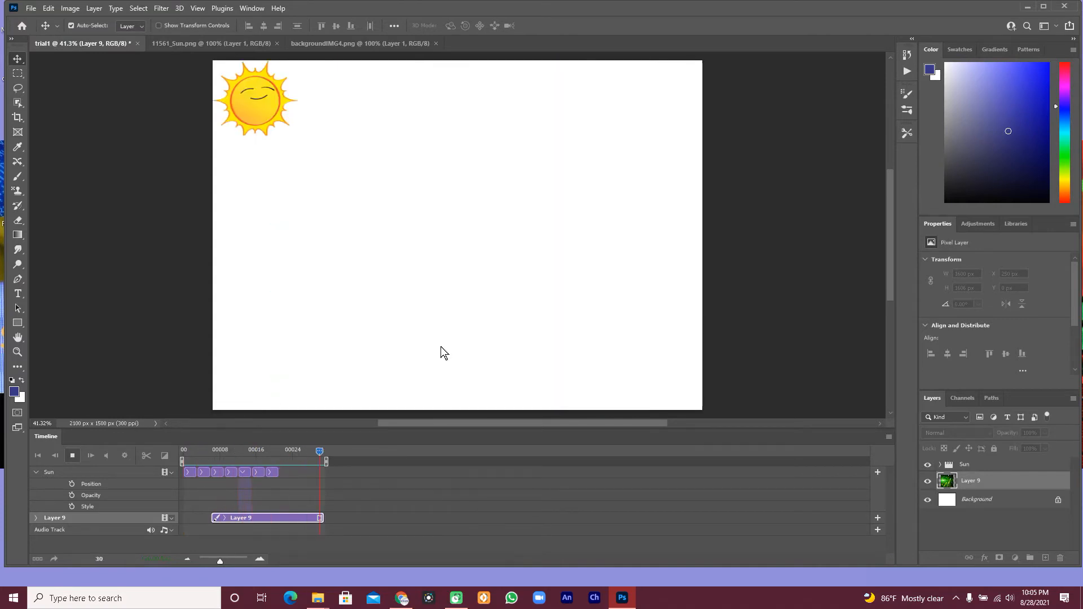
pyautogui.click(72, 452)
pyautogui.click(72, 455)
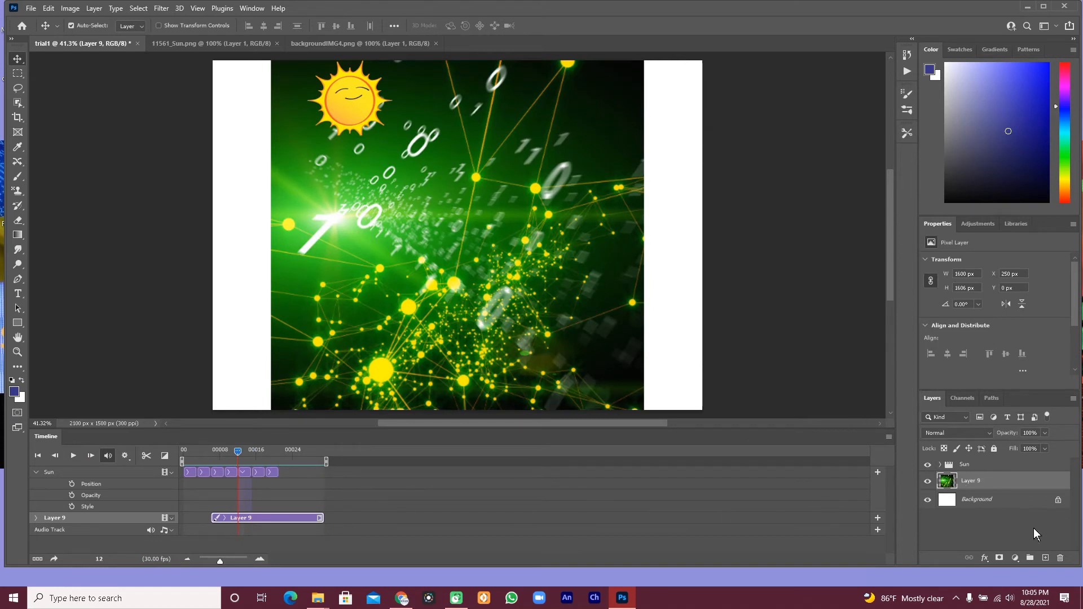
# - Create a new layer at frame 12 and place it beneath Layer 9 in the stacking order
pyautogui.click(1046, 559)
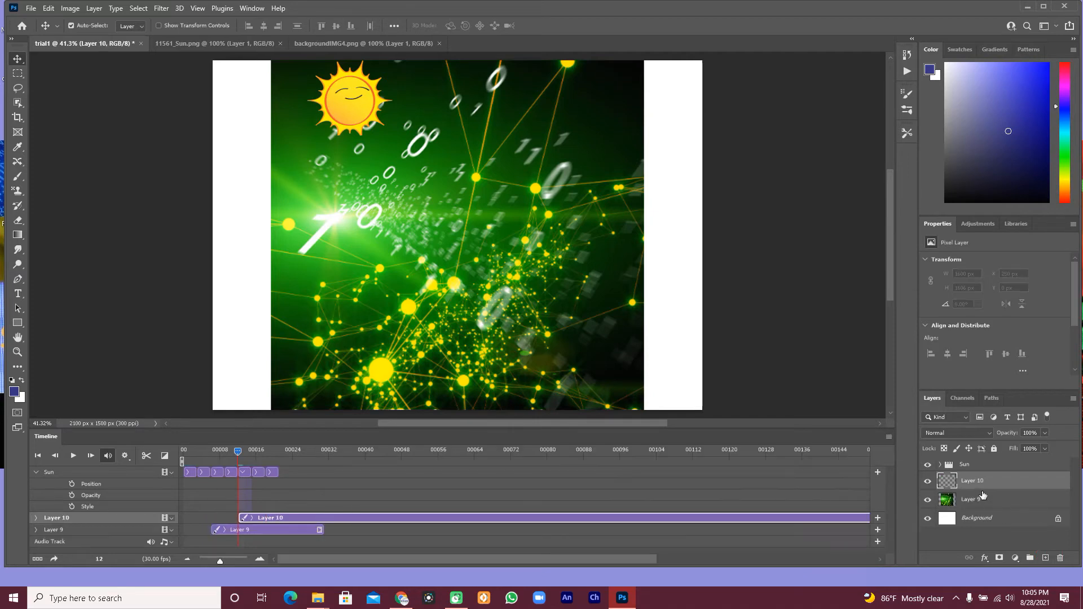
pyautogui.moveTo(980, 483)
pyautogui.mouseDown()
pyautogui.moveTo(977, 509)
pyautogui.moveTo(981, 484)
pyautogui.mouseUp()
pyautogui.moveTo(321, 521); pyautogui.dragTo(315, 547)
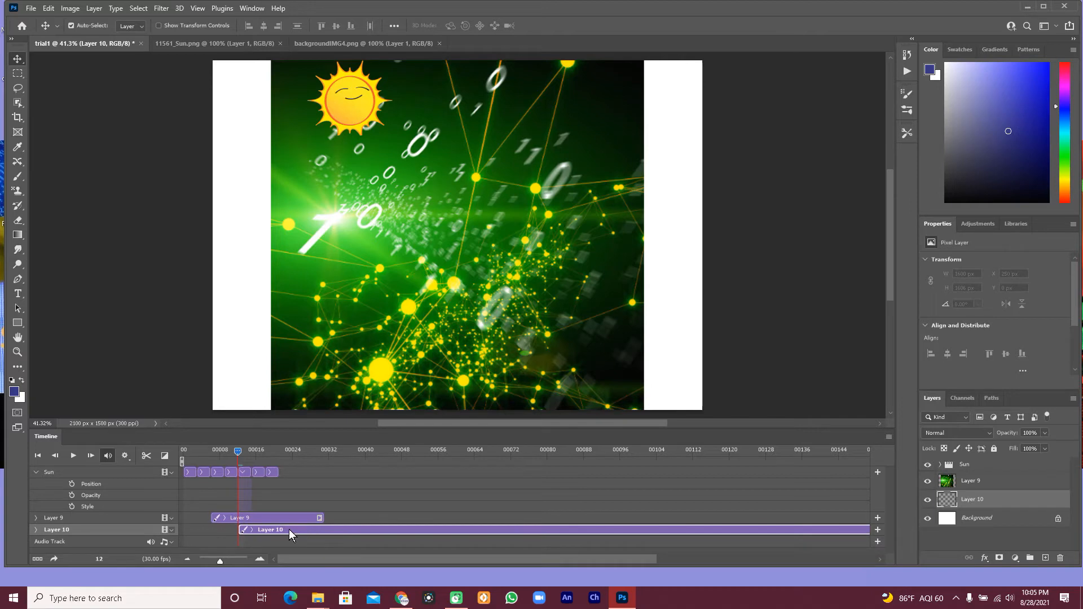
# - Trim the Layer 10 clip and shift it to start with the Layer 9 clip, ending at about frame 40
pyautogui.moveTo(615, 564); pyautogui.dragTo(700, 564)
pyautogui.moveTo(758, 530); pyautogui.dragTo(390, 530)
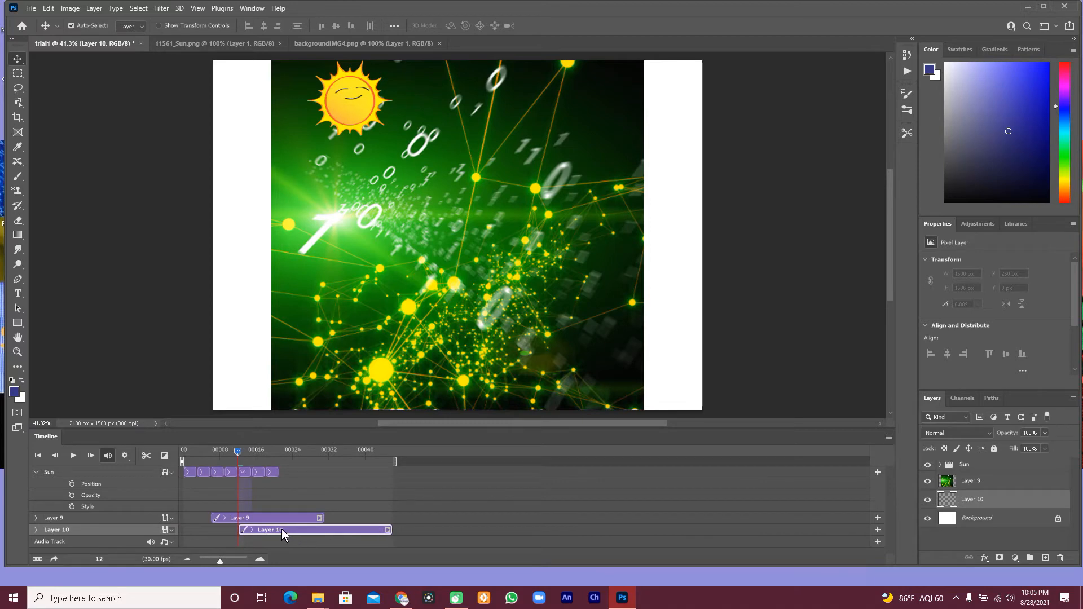
pyautogui.moveTo(272, 529); pyautogui.dragTo(250, 533)
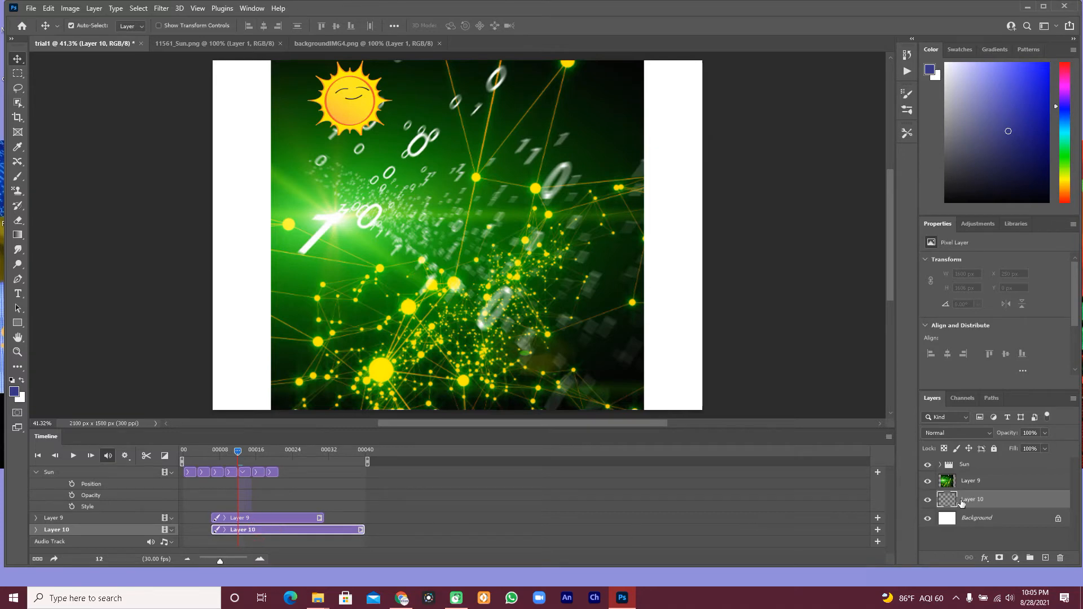
# - Hide Layer 9 and the Sun group
pyautogui.click(928, 480)
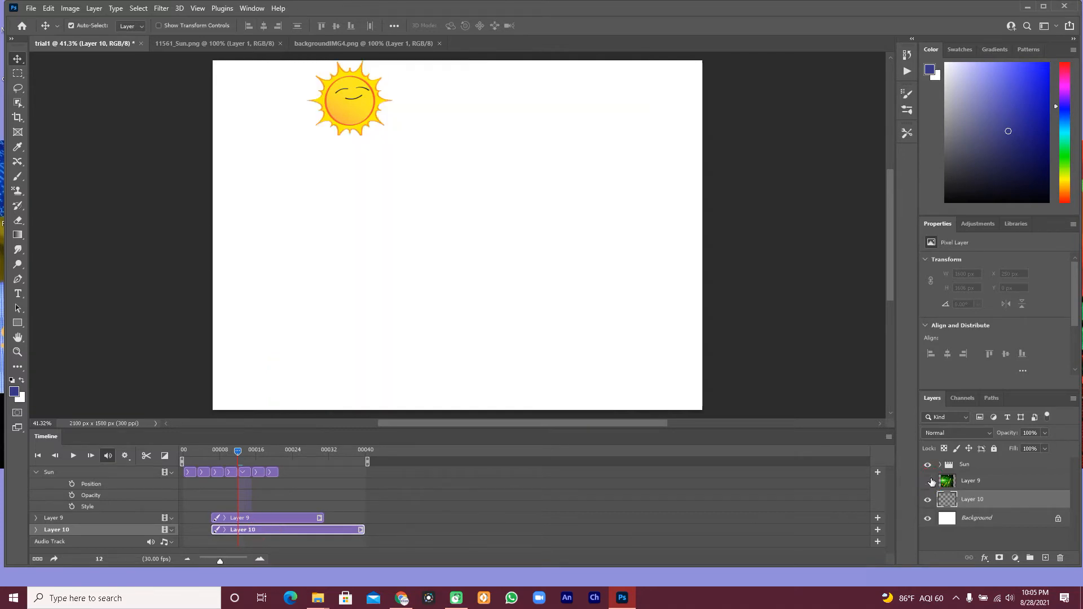
pyautogui.click(928, 464)
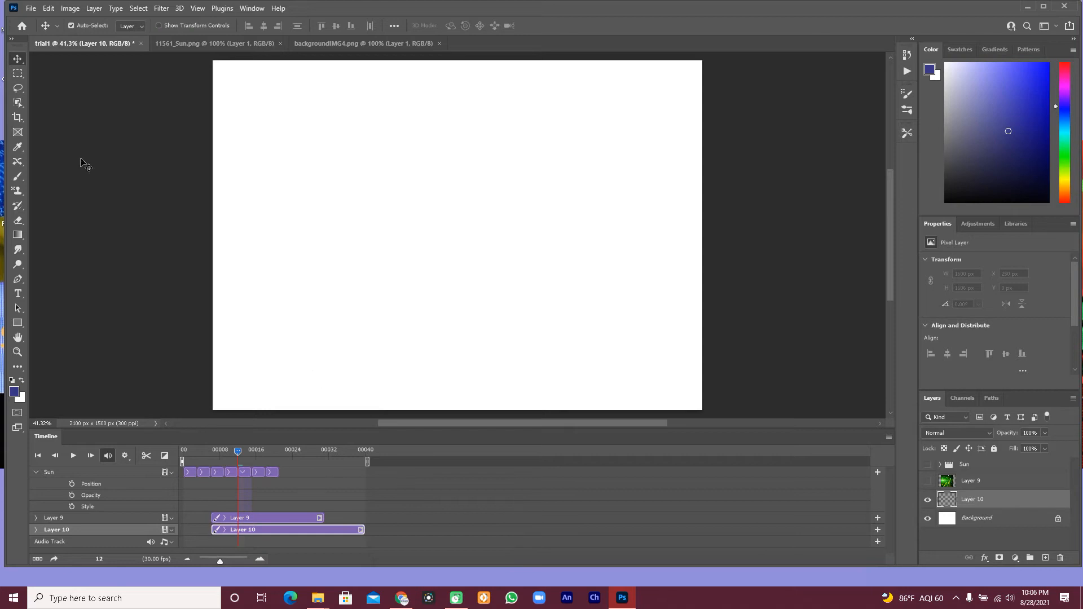
# - Open the backgroundIMG picture from the canva resize folder
pyautogui.click(27, 8)
pyautogui.click(63, 31)
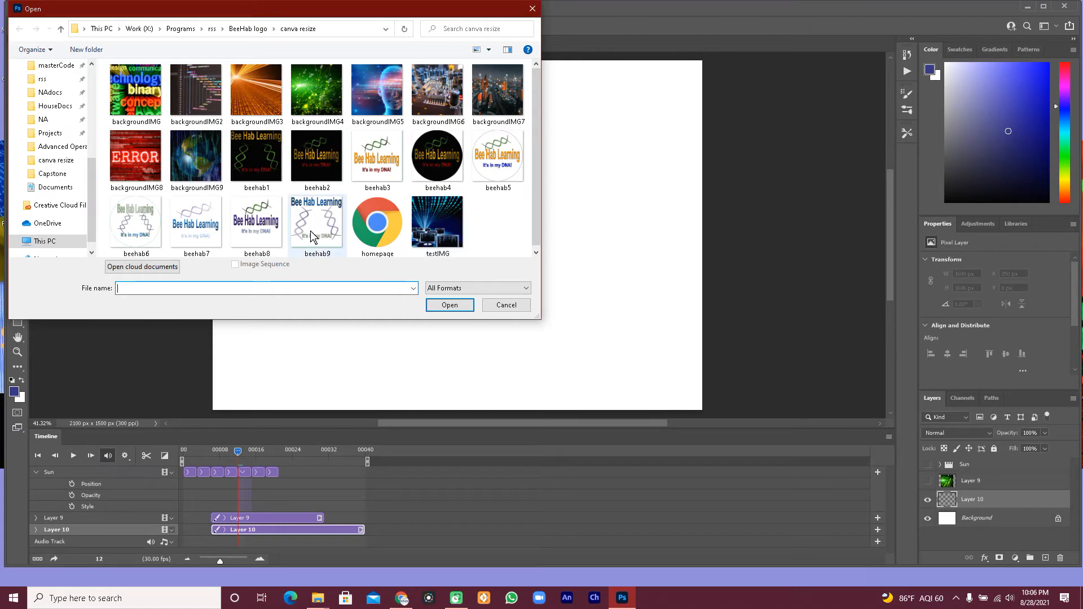
pyautogui.click(136, 163)
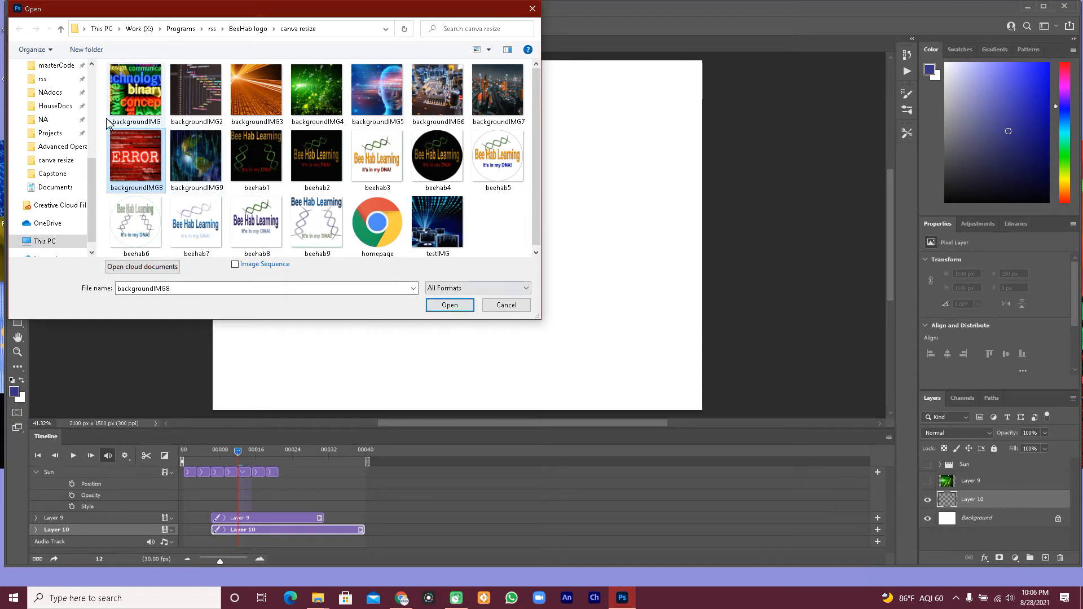
pyautogui.press('Up')
pyautogui.click(445, 306)
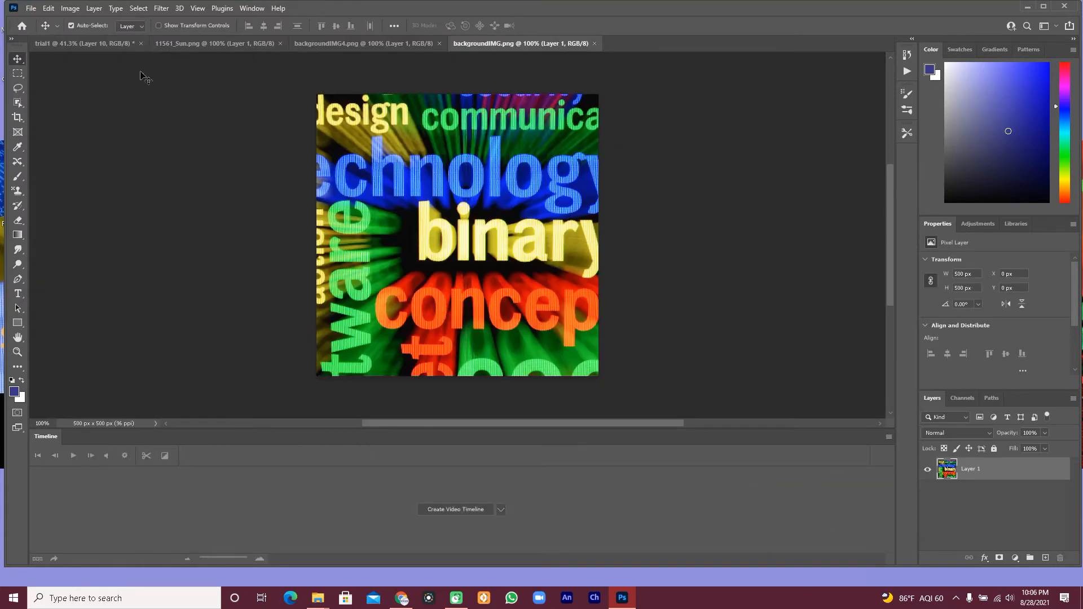
# - Select the whole backgroundIMG picture with the Rectangular Marquee, copy it, and paste it into Layer 10 of the trial1 document
pyautogui.click(19, 74)
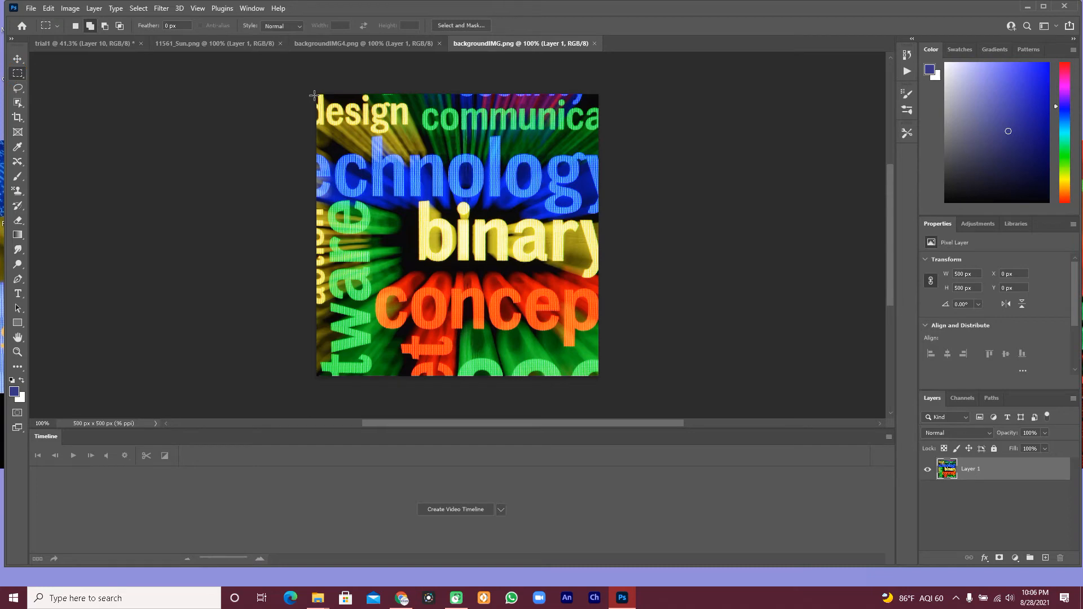
pyautogui.moveTo(315, 95); pyautogui.dragTo(598, 376)
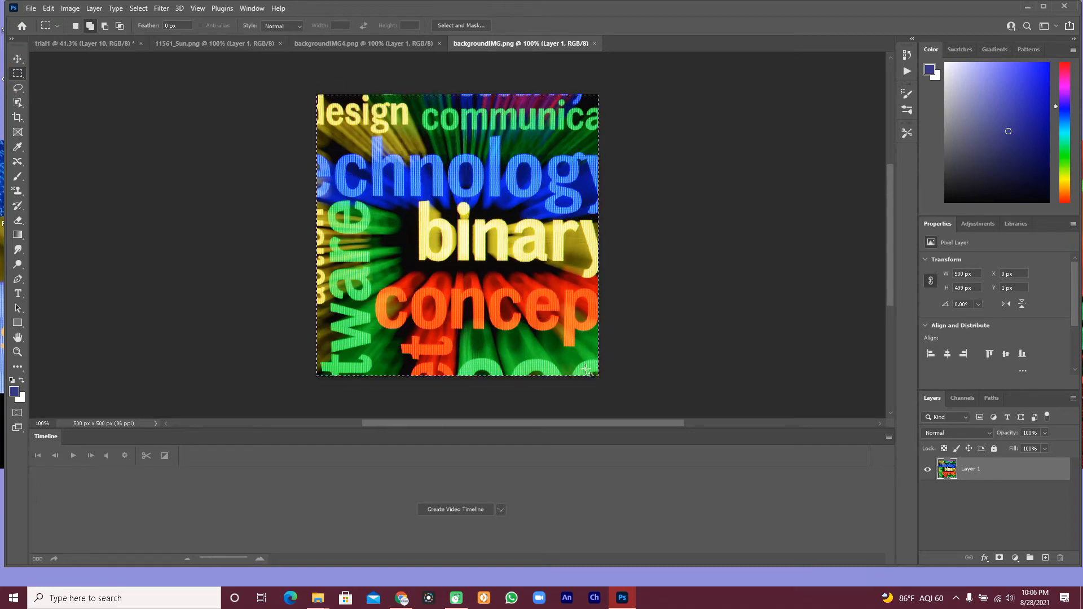
pyautogui.click(50, 8)
pyautogui.click(77, 86)
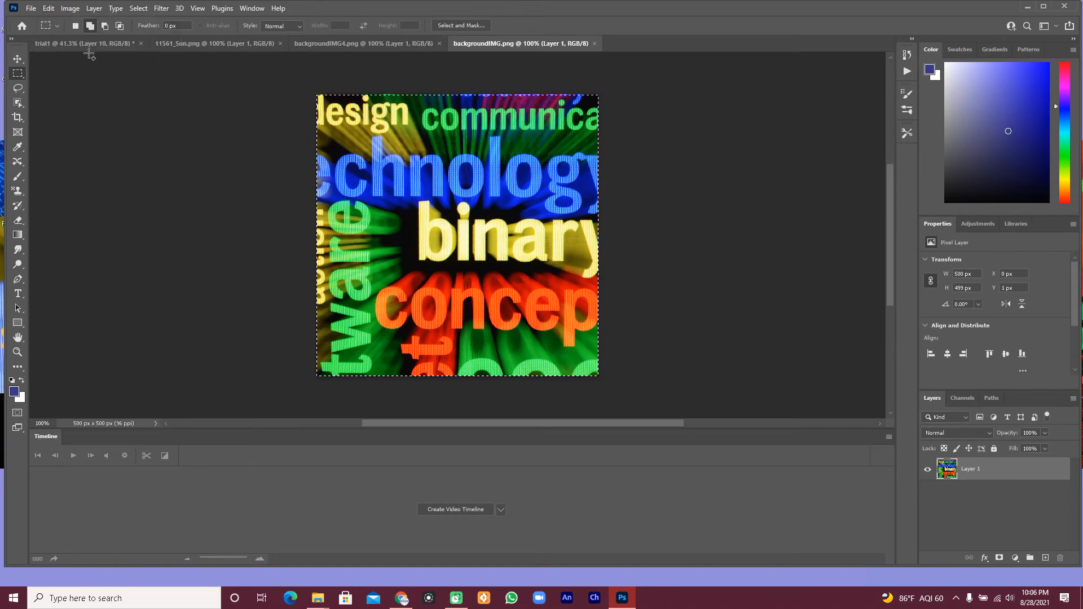
pyautogui.click(62, 45)
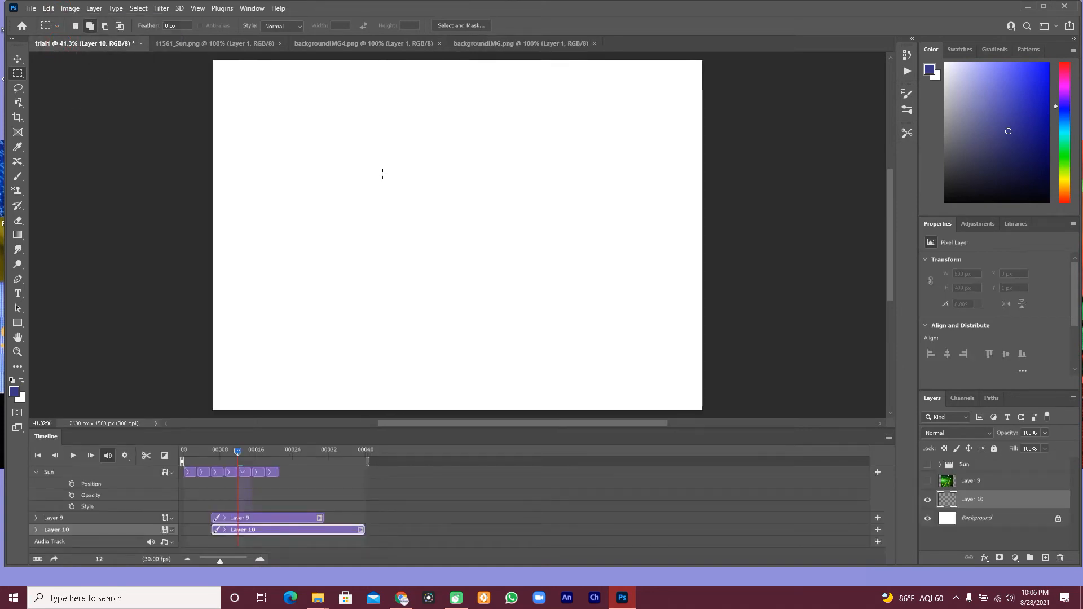
pyautogui.hotkey('ctrl', 'v')
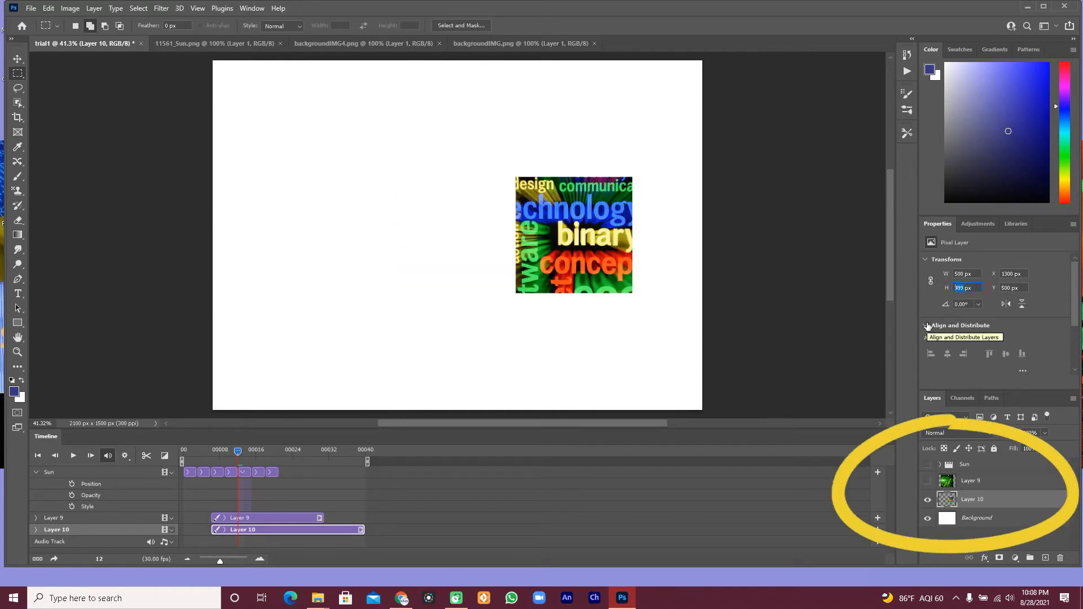
# - Set the pasted image's height to 1000 px and its Y position to 800 px
pyautogui.write('1000')
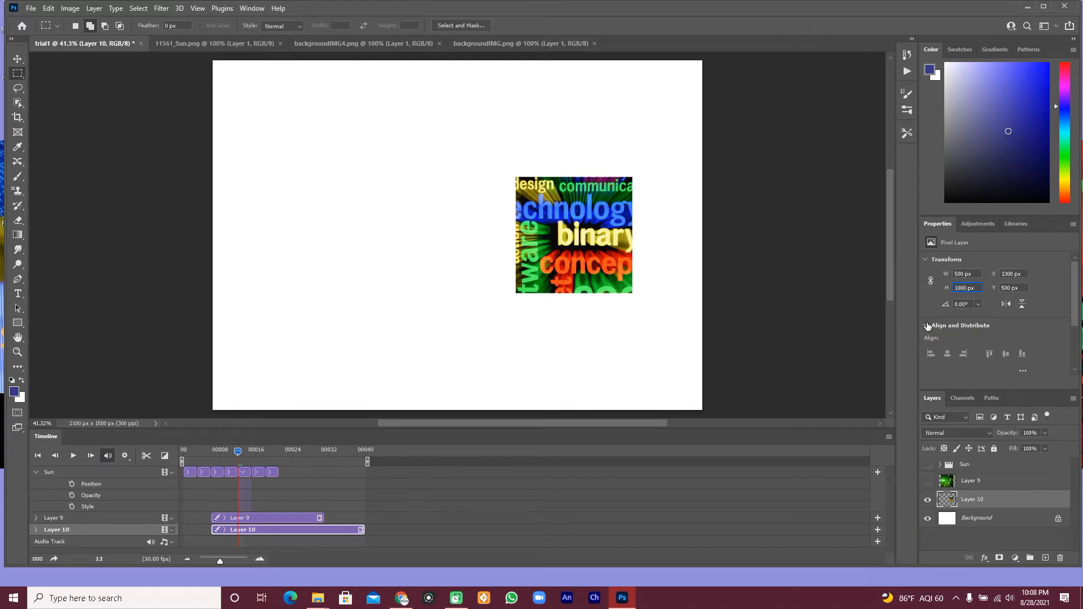
pyautogui.press('Return')
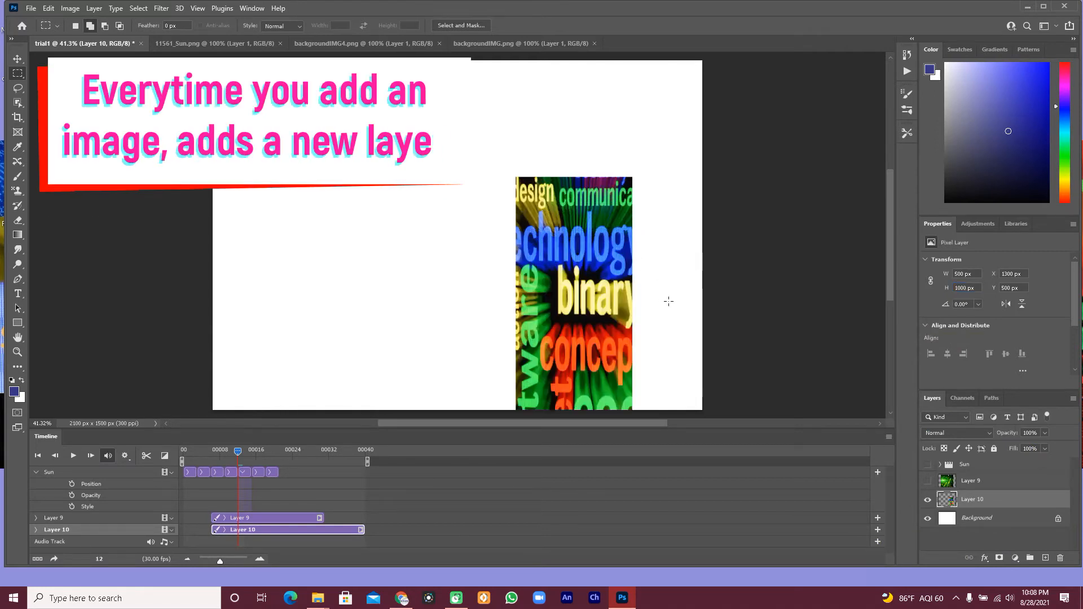
pyautogui.doubleClick(1011, 287)
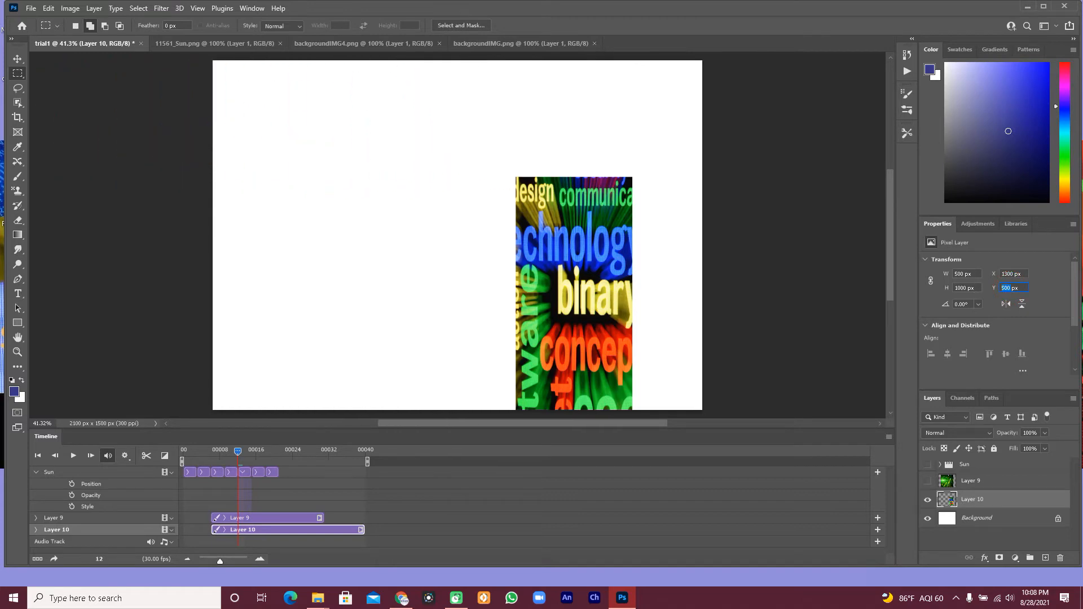
pyautogui.write('800')
pyautogui.press('Return')
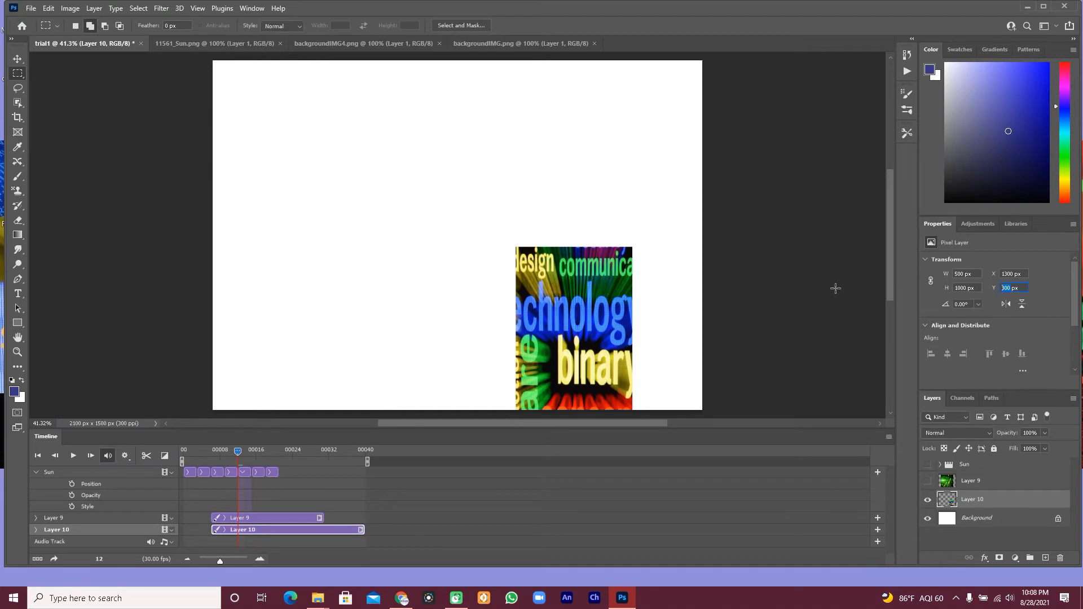
# - Move the Layer 10 image up toward the canvas centre, to about X 872 px, Y 500 px
pyautogui.press('v')
pyautogui.moveTo(519, 306); pyautogui.dragTo(455, 250)
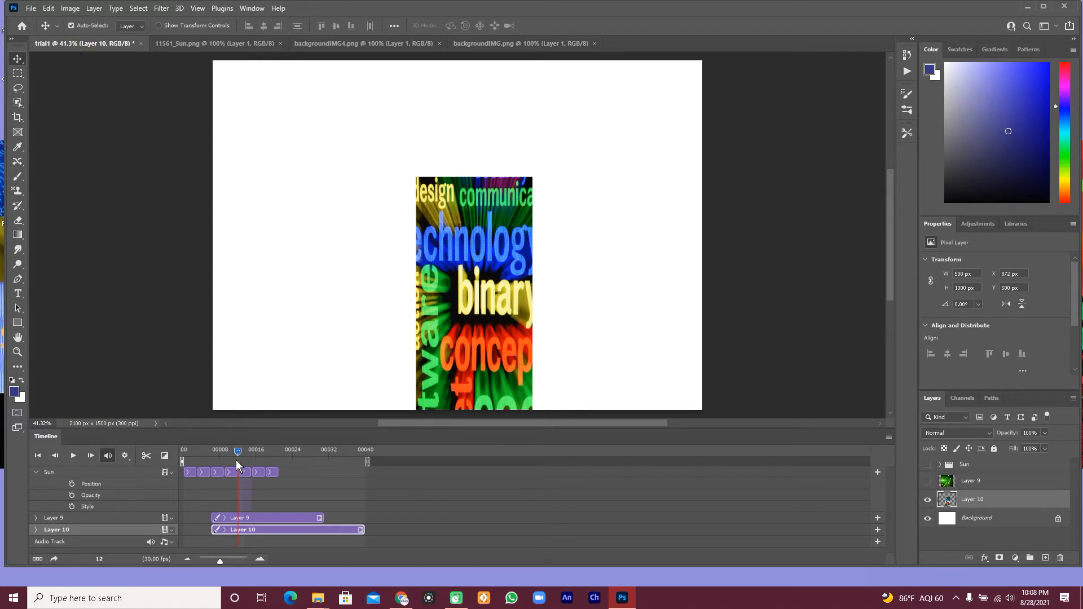
# - Play the animation from the start to check Layer 10 on its own, and stop playback
pyautogui.moveTo(238, 449); pyautogui.dragTo(174, 451)
pyautogui.click(74, 453)
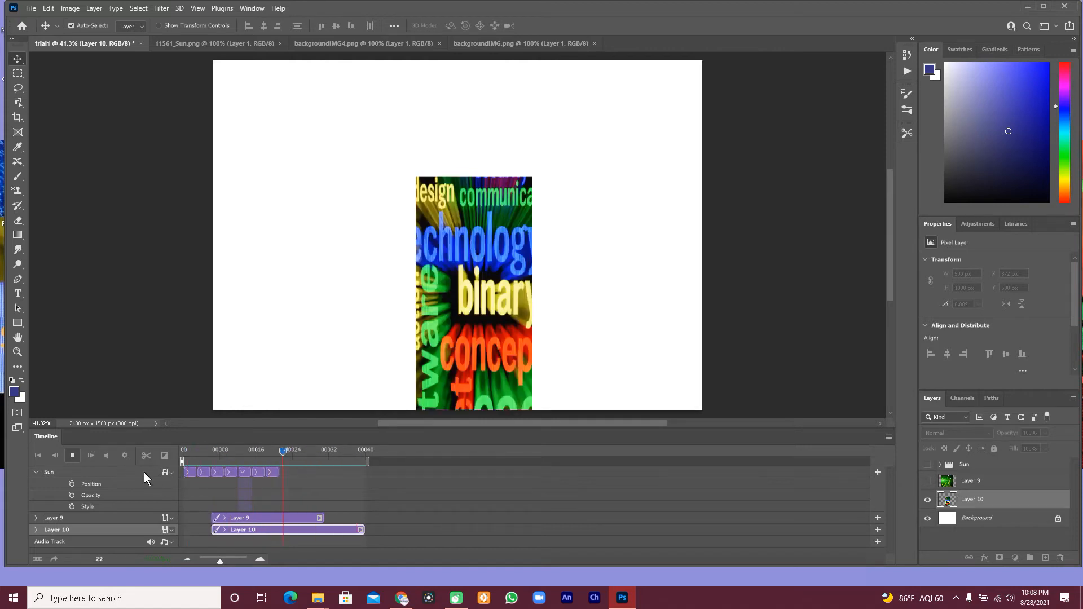
pyautogui.click(72, 457)
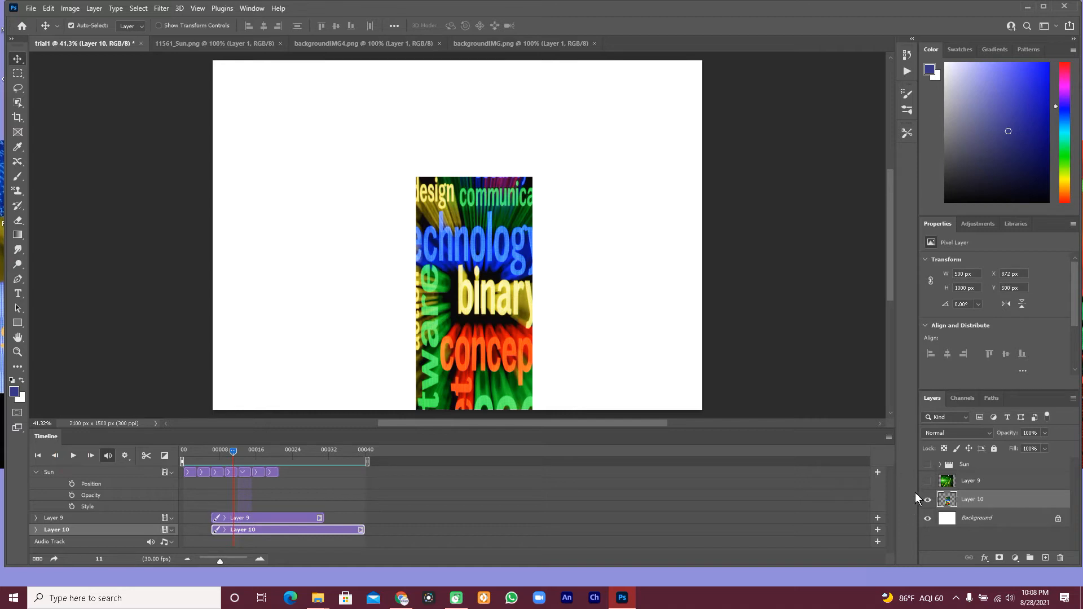
# - Show Layer 9 and the Sun group again and play the animation from the first frame
pyautogui.click(927, 481)
pyautogui.click(928, 465)
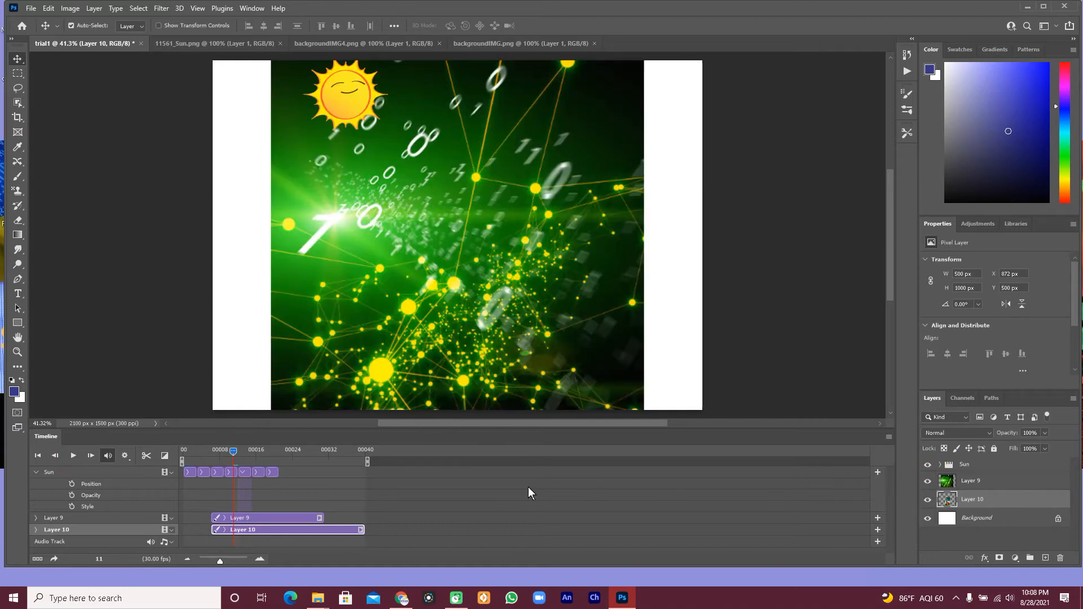
pyautogui.moveTo(231, 458); pyautogui.dragTo(178, 454)
pyautogui.click(74, 457)
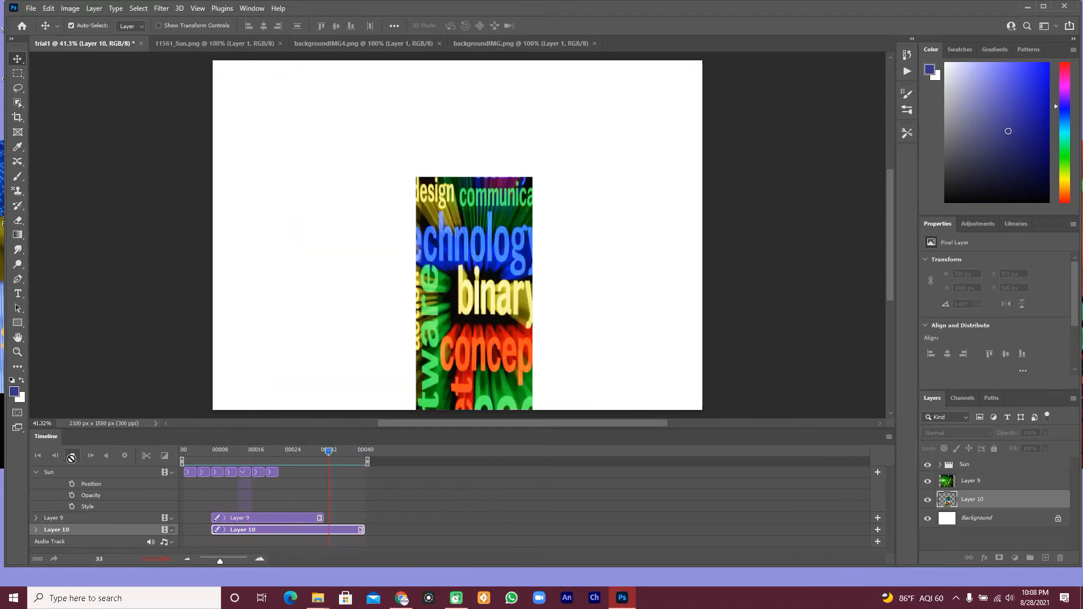
pyautogui.click(73, 455)
# - Shorten the Layer 10 clip to end with the Layer 9 clip and play the animation from the start
pyautogui.moveTo(364, 530); pyautogui.dragTo(323, 534)
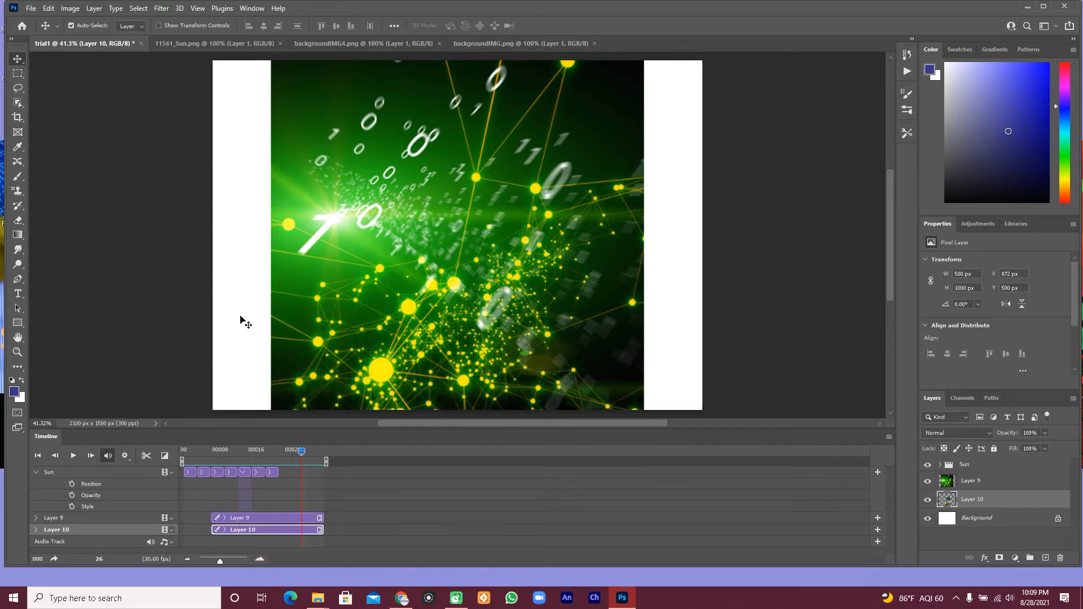
pyautogui.moveTo(302, 454); pyautogui.dragTo(171, 447)
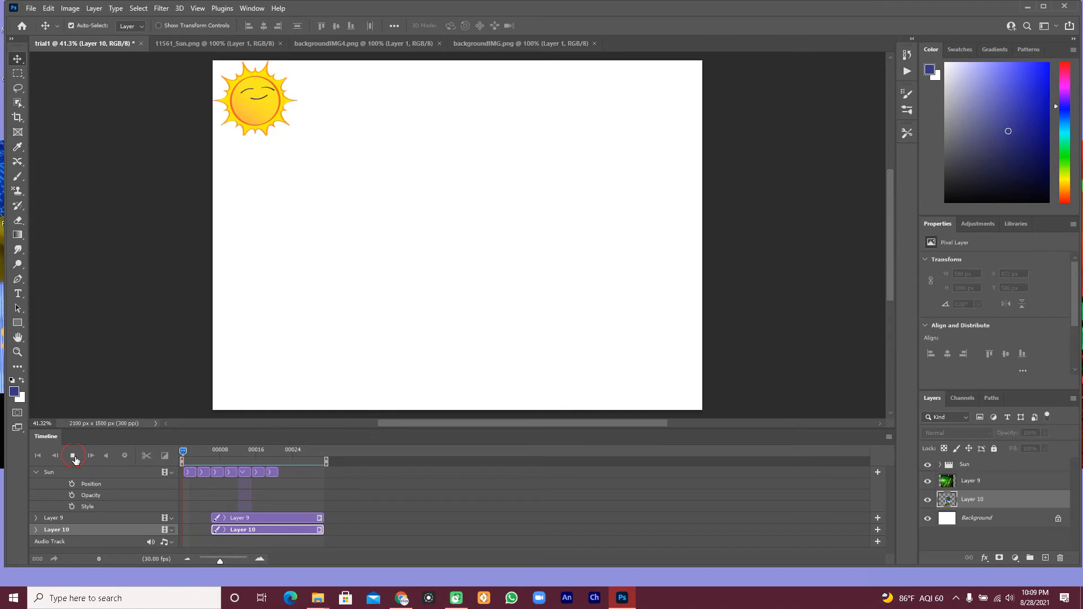
pyautogui.click(72, 457)
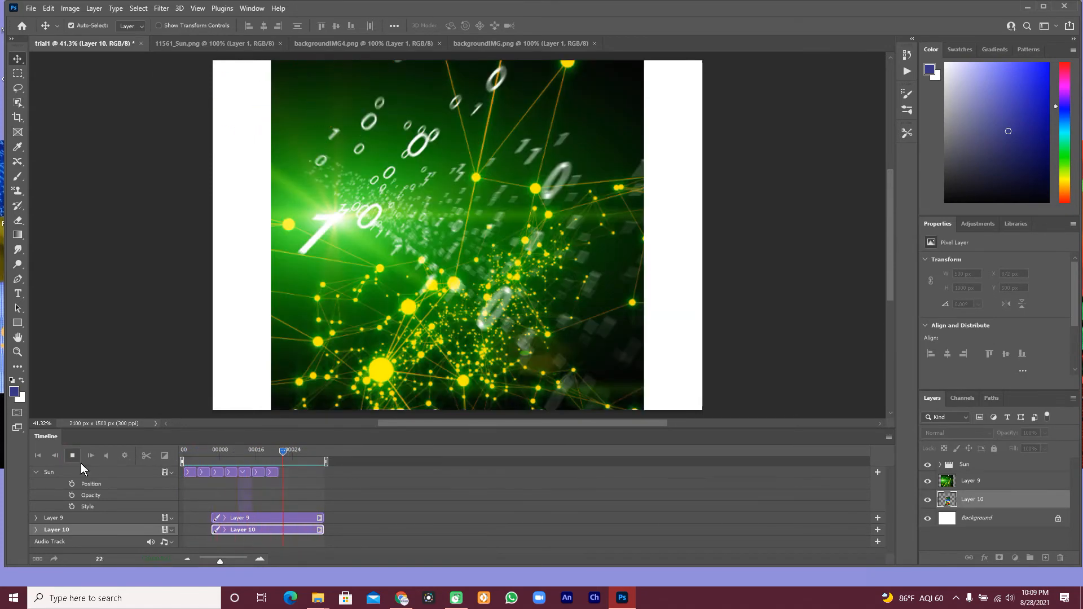
pyautogui.click(75, 456)
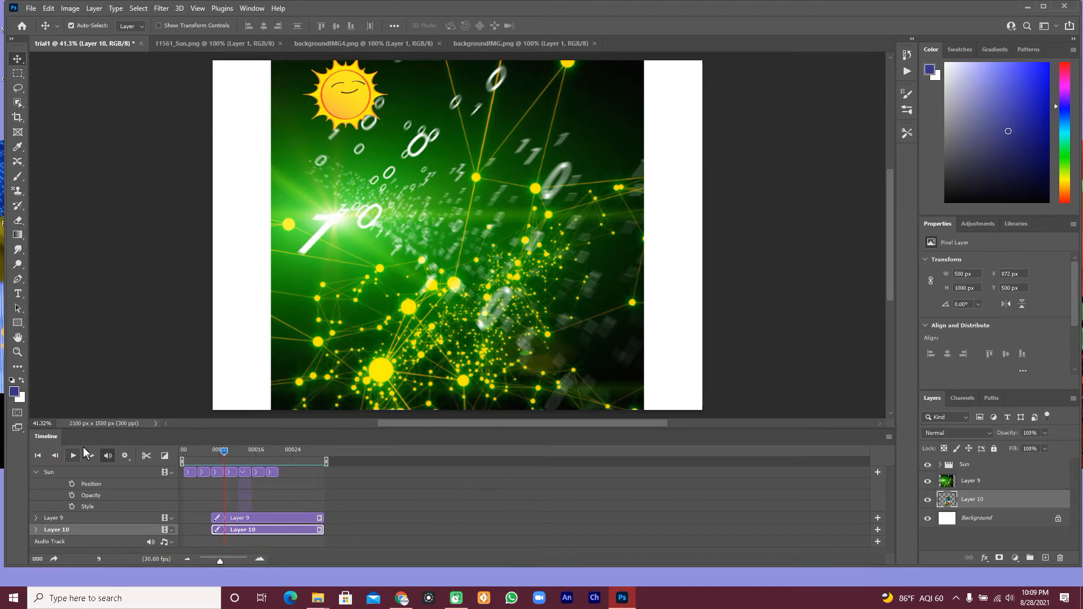
# - Choose the Eraser tool and set its brush size to 100 px
pyautogui.click(17, 226)
pyautogui.click(79, 220)
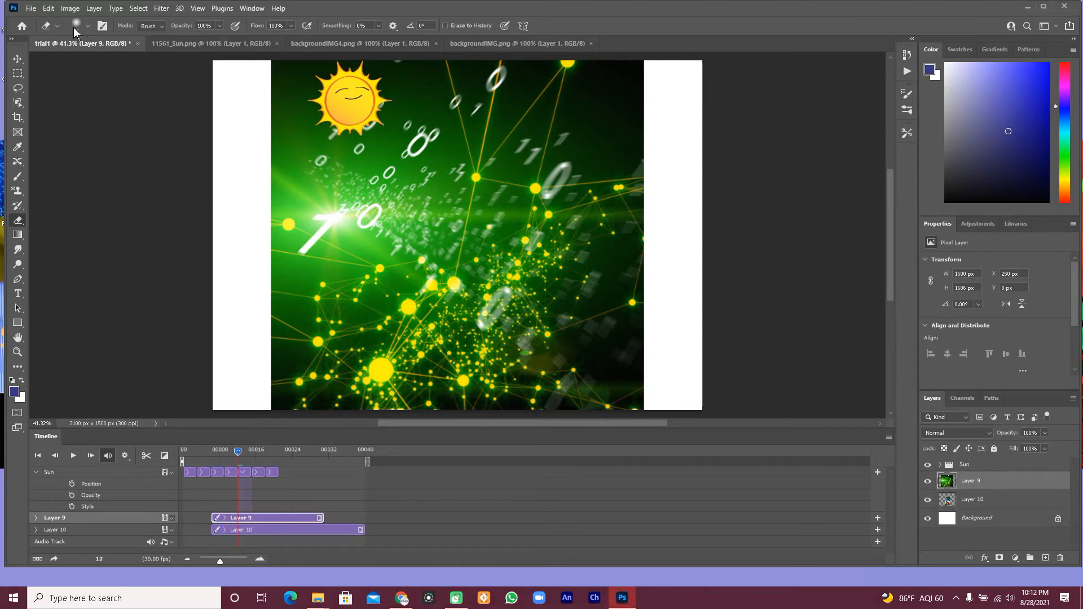
pyautogui.click(74, 27)
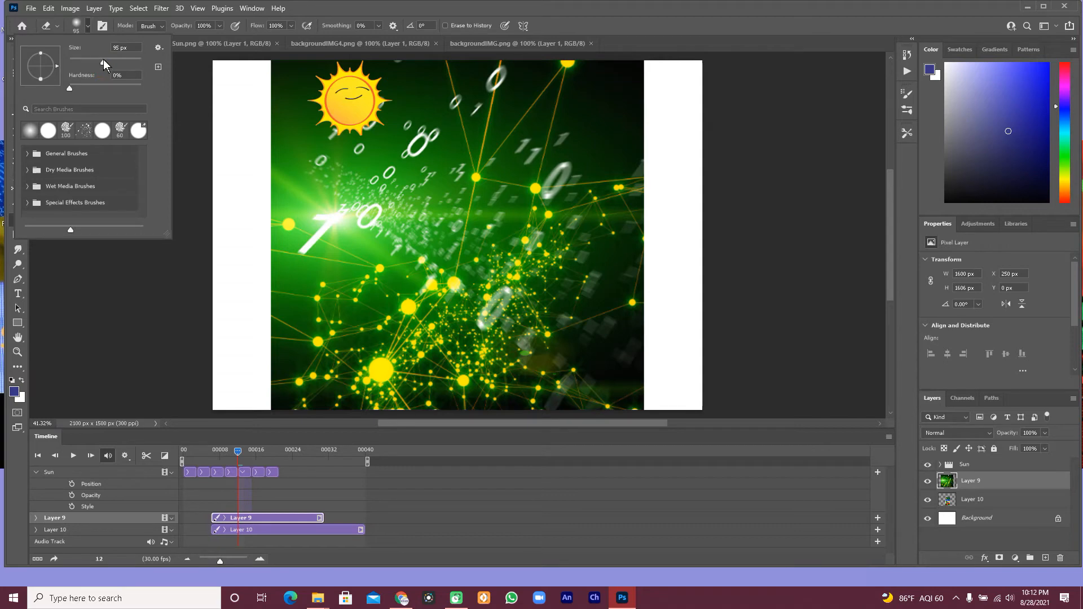
pyautogui.click(105, 60)
# - Trim the Layer 10 clip to end with the Layer 9 clip, and undo the stray eraser stroke on Layer 10
pyautogui.moveTo(363, 531); pyautogui.dragTo(323, 530)
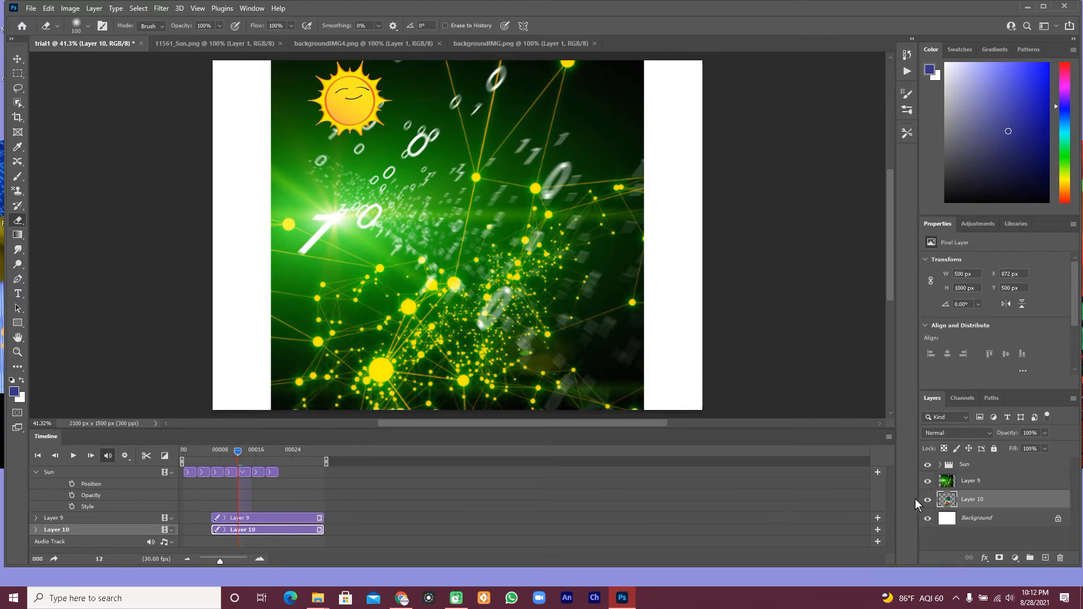
pyautogui.click(928, 481)
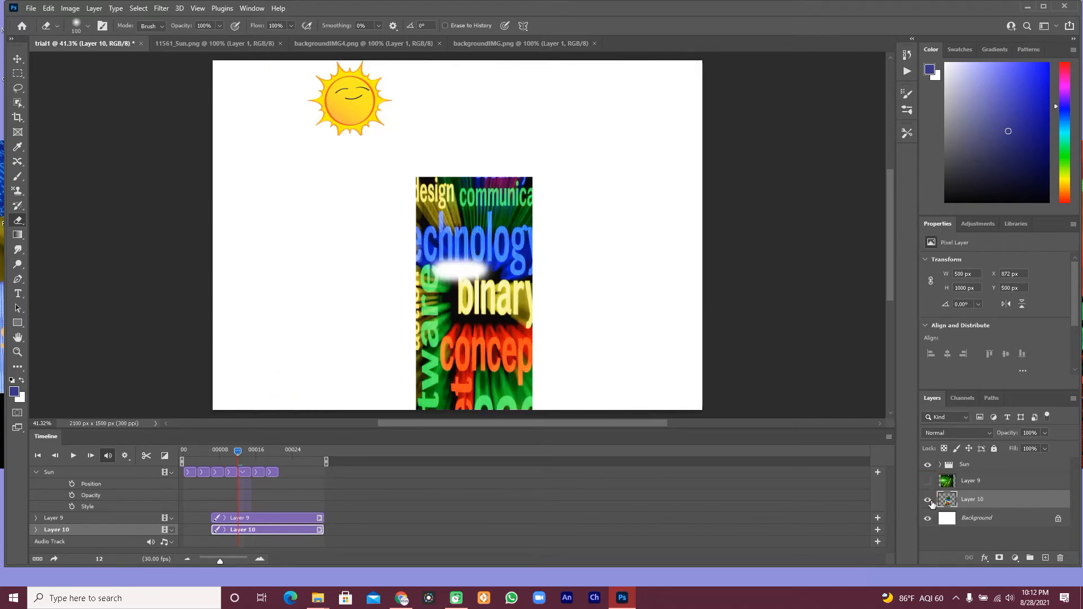
pyautogui.hotkey('ctrl', 'z')
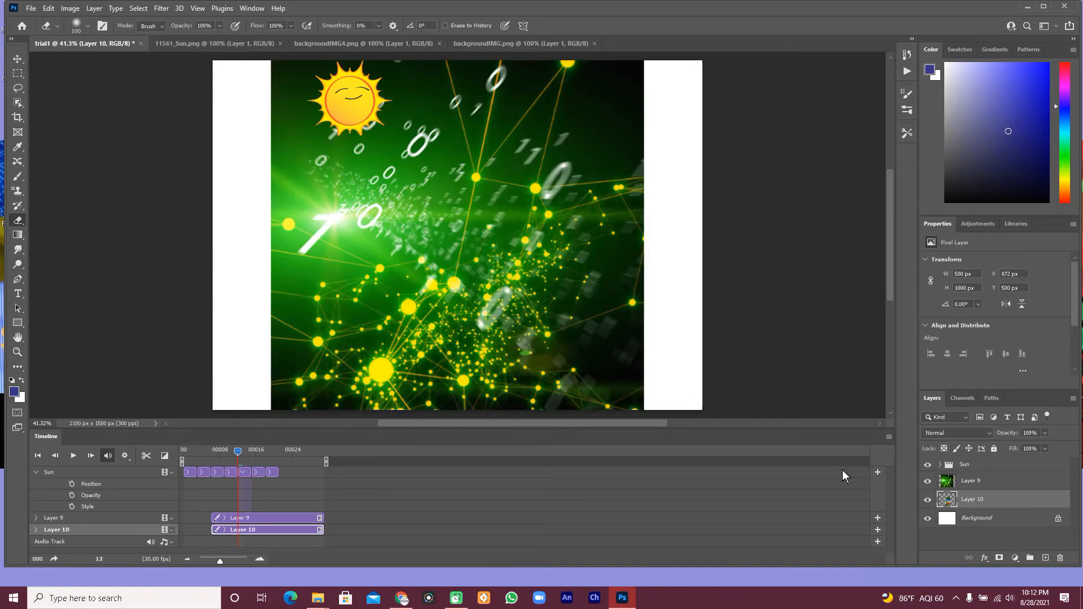
# - Temporarily hide Layer 9 and the Sun group to inspect the Layer 10 image, and show both again
pyautogui.click(928, 482)
pyautogui.click(927, 465)
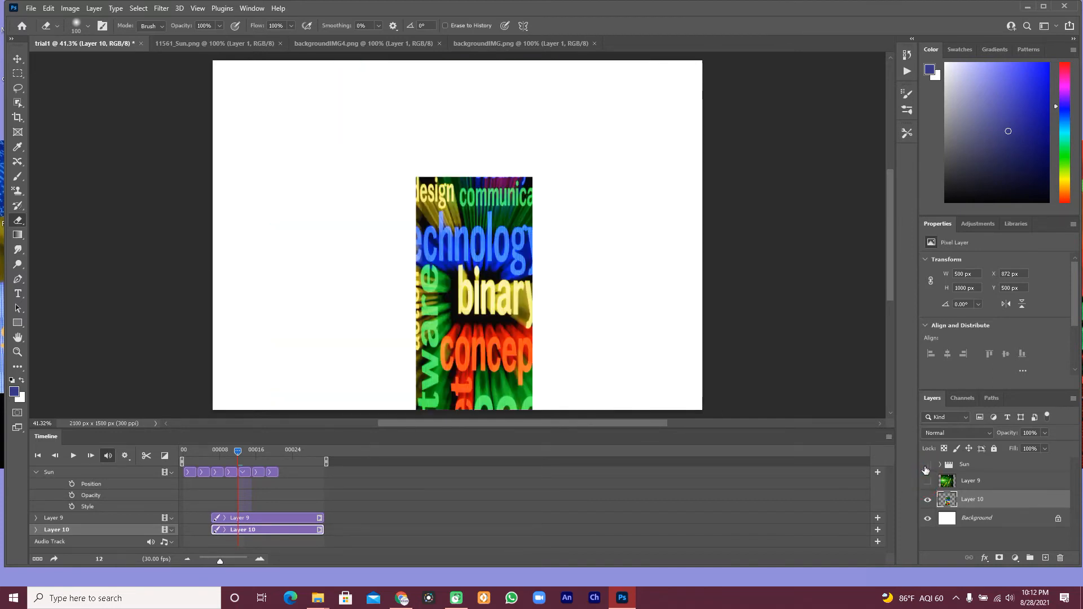
pyautogui.click(928, 465)
pyautogui.click(928, 482)
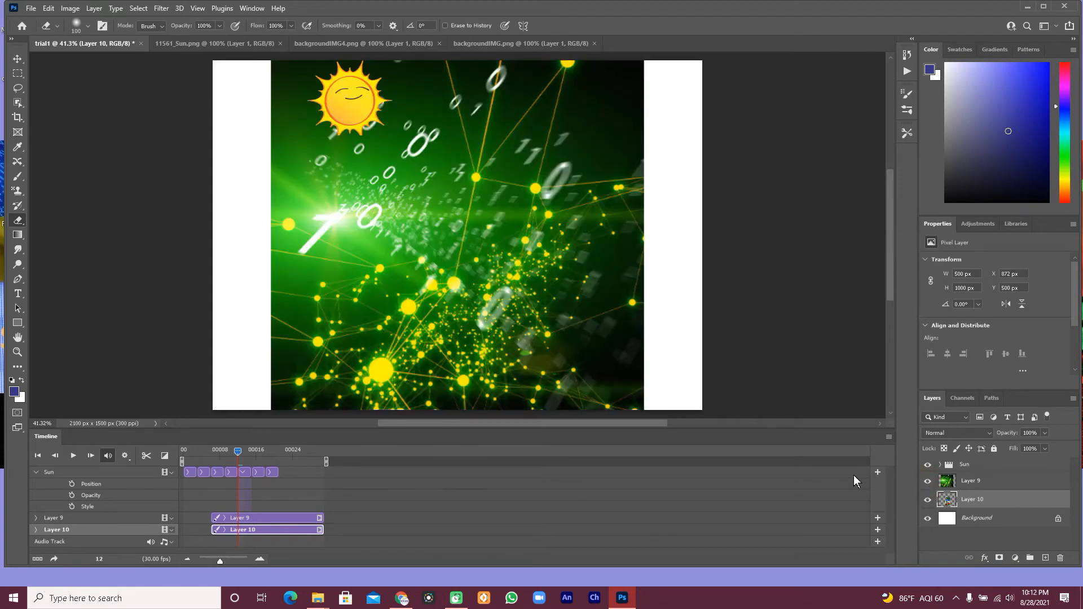
# - Erase the lower centre of Layer 9 to reveal the Layer 10 word image, undoing and repainting strokes to refine the edges
pyautogui.click(244, 519)
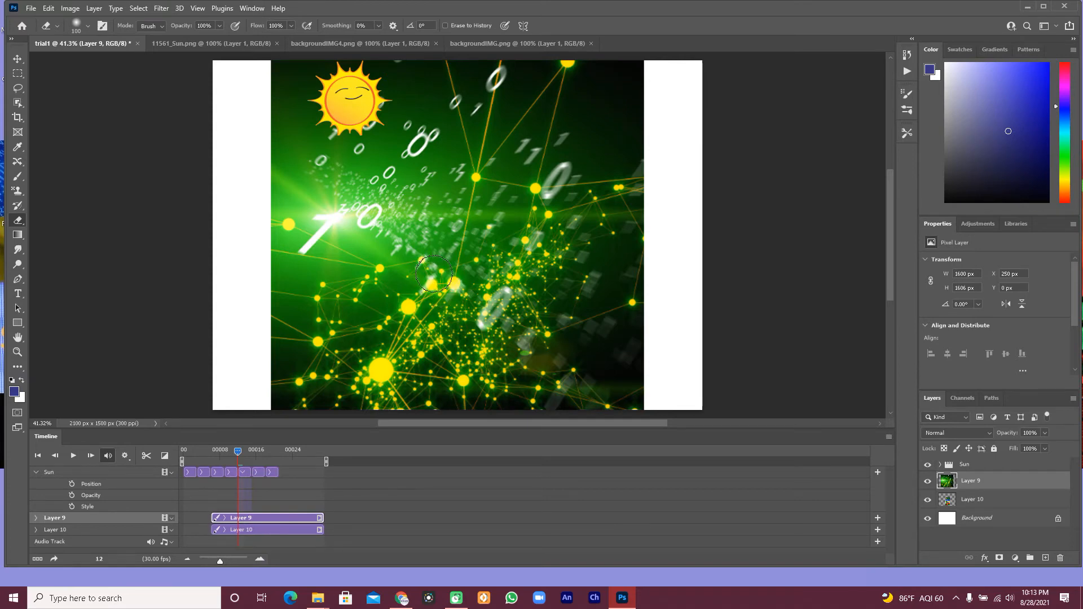
pyautogui.moveTo(430, 286)
pyautogui.mouseDown()
pyautogui.moveTo(436, 325)
pyautogui.moveTo(474, 296)
pyautogui.moveTo(425, 306)
pyautogui.moveTo(431, 295)
pyautogui.moveTo(513, 268)
pyautogui.moveTo(486, 266)
pyautogui.moveTo(496, 245)
pyautogui.moveTo(464, 241)
pyautogui.moveTo(458, 262)
pyautogui.moveTo(439, 234)
pyautogui.moveTo(465, 249)
pyautogui.moveTo(445, 233)
pyautogui.moveTo(446, 268)
pyautogui.moveTo(468, 264)
pyautogui.moveTo(462, 279)
pyautogui.moveTo(503, 234)
pyautogui.moveTo(502, 260)
pyautogui.moveTo(477, 308)
pyautogui.mouseUp()
pyautogui.hotkey('ctrl', 'z')
pyautogui.moveTo(479, 246)
pyautogui.mouseDown()
pyautogui.moveTo(455, 319)
pyautogui.moveTo(434, 227)
pyautogui.moveTo(439, 309)
pyautogui.moveTo(450, 239)
pyautogui.moveTo(490, 270)
pyautogui.moveTo(494, 335)
pyautogui.moveTo(509, 249)
pyautogui.moveTo(492, 380)
pyautogui.moveTo(509, 375)
pyautogui.moveTo(516, 308)
pyautogui.moveTo(506, 366)
pyautogui.moveTo(495, 334)
pyautogui.moveTo(493, 385)
pyautogui.moveTo(474, 369)
pyautogui.moveTo(468, 382)
pyautogui.moveTo(455, 359)
pyautogui.moveTo(435, 403)
pyautogui.moveTo(436, 355)
pyautogui.moveTo(426, 392)
pyautogui.moveTo(505, 392)
pyautogui.moveTo(446, 403)
pyautogui.moveTo(506, 399)
pyautogui.moveTo(515, 364)
pyautogui.moveTo(516, 414)
pyautogui.moveTo(519, 310)
pyautogui.moveTo(525, 372)
pyautogui.mouseUp()
pyautogui.hotkey('ctrl', 'z')
pyautogui.moveTo(511, 266)
pyautogui.mouseDown()
pyautogui.moveTo(507, 407)
pyautogui.moveTo(498, 266)
pyautogui.moveTo(483, 419)
pyautogui.moveTo(506, 295)
pyautogui.moveTo(506, 394)
pyautogui.moveTo(490, 368)
pyautogui.moveTo(478, 270)
pyautogui.moveTo(471, 403)
pyautogui.moveTo(474, 288)
pyautogui.moveTo(470, 279)
pyautogui.moveTo(457, 401)
pyautogui.moveTo(457, 278)
pyautogui.moveTo(455, 410)
pyautogui.moveTo(441, 264)
pyautogui.moveTo(443, 393)
pyautogui.moveTo(429, 265)
pyautogui.moveTo(437, 375)
pyautogui.moveTo(431, 405)
pyautogui.moveTo(430, 278)
pyautogui.moveTo(419, 401)
pyautogui.moveTo(432, 266)
pyautogui.moveTo(509, 255)
pyautogui.moveTo(429, 241)
pyautogui.moveTo(504, 234)
pyautogui.moveTo(434, 246)
pyautogui.moveTo(508, 244)
pyautogui.moveTo(486, 243)
pyautogui.moveTo(525, 265)
pyautogui.moveTo(531, 299)
pyautogui.mouseUp()
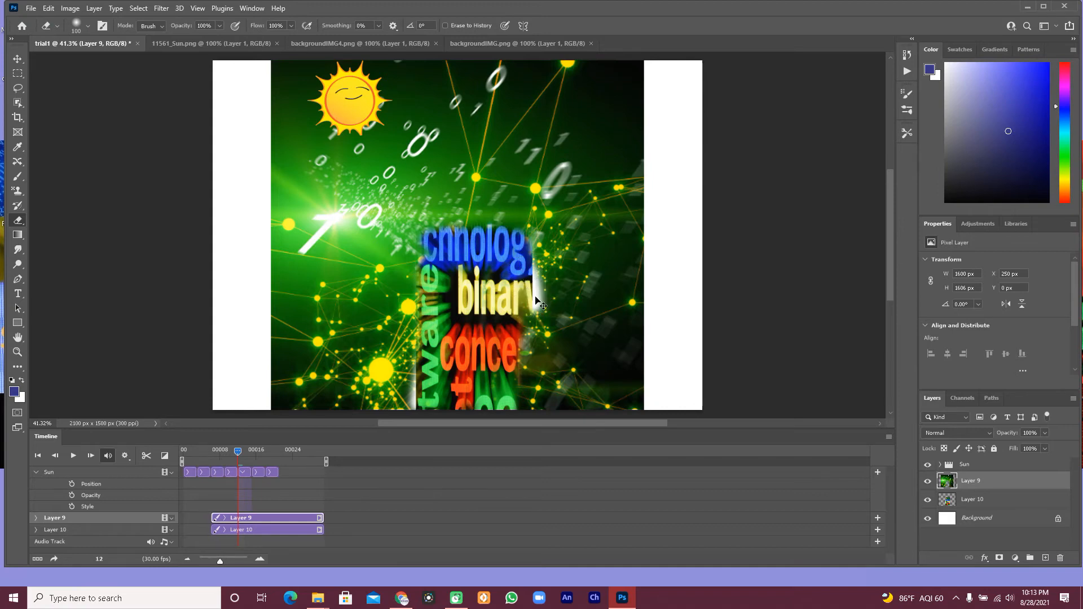
pyautogui.hotkey('ctrl', 'z')
pyautogui.moveTo(474, 223)
pyautogui.mouseDown()
pyautogui.moveTo(517, 236)
pyautogui.moveTo(526, 309)
pyautogui.mouseUp()
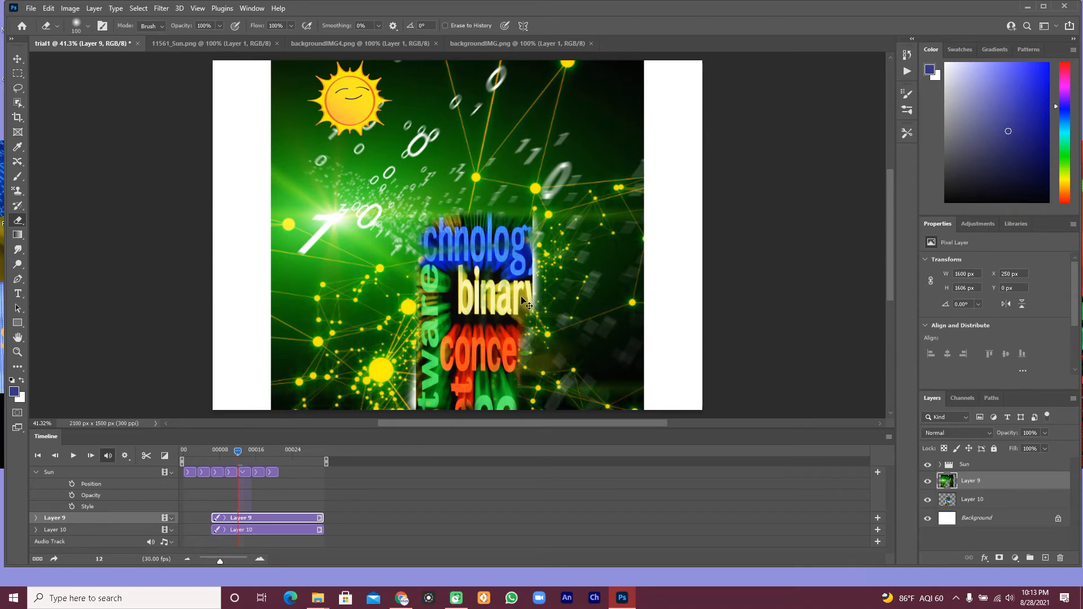
pyautogui.hotkey('ctrl', 'z')
pyautogui.moveTo(520, 225)
pyautogui.mouseDown()
pyautogui.moveTo(432, 222)
pyautogui.moveTo(436, 241)
pyautogui.moveTo(515, 244)
pyautogui.mouseUp()
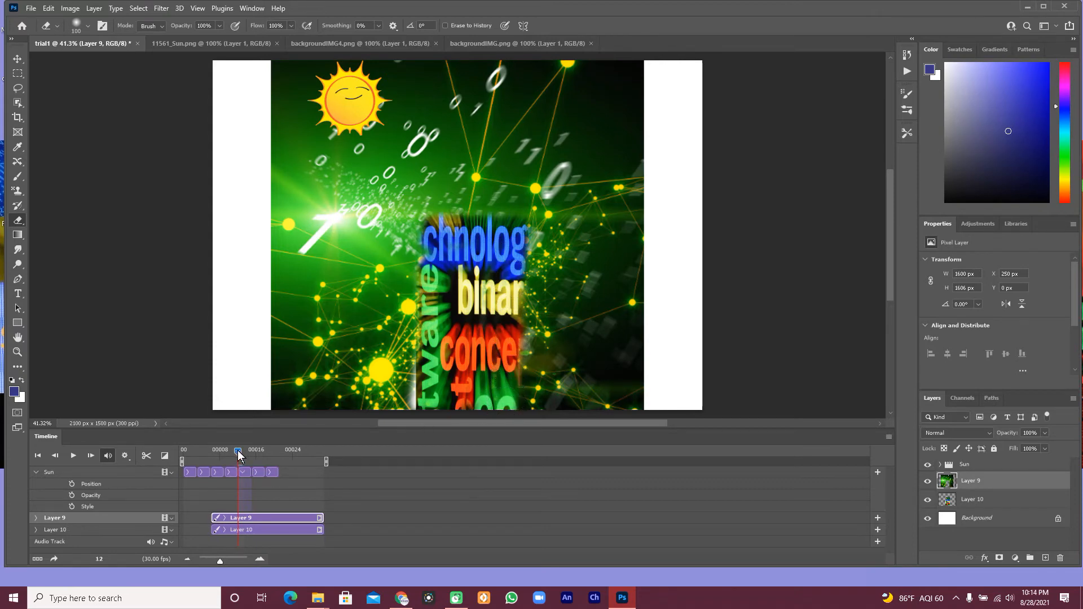
# - Play the animation from the start and scrub the timeline to frame 20 to check the blended backgrounds with the sun
pyautogui.moveTo(237, 450); pyautogui.dragTo(164, 453)
pyautogui.click(68, 459)
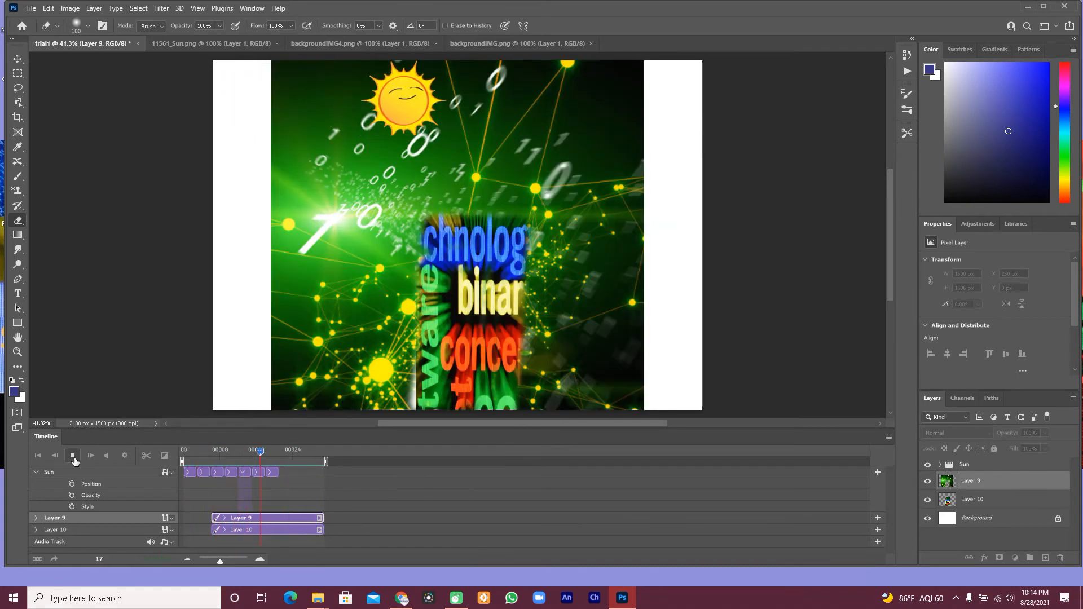
pyautogui.click(72, 456)
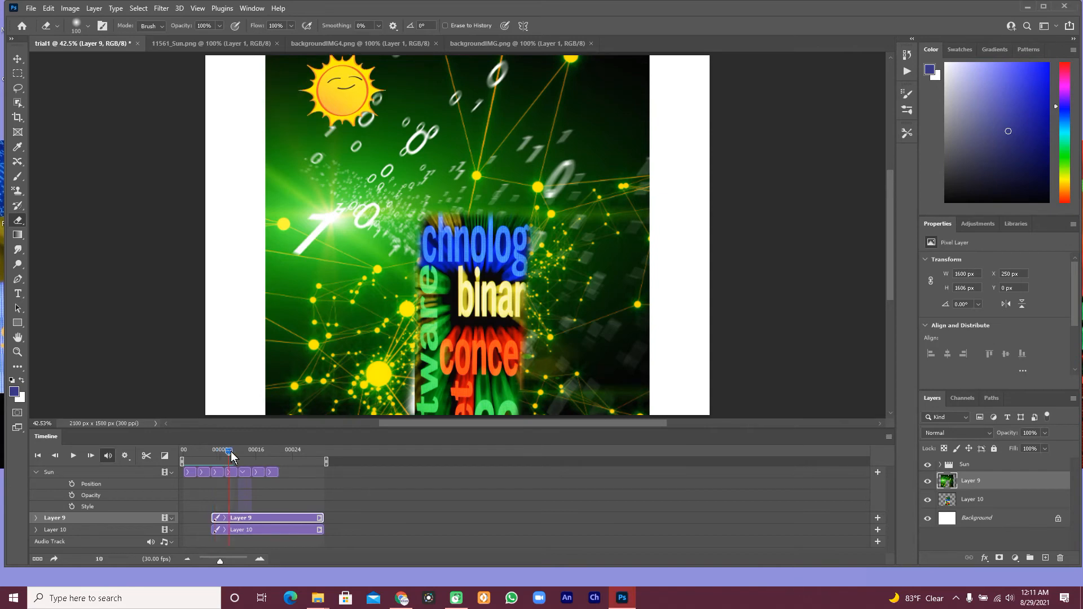
pyautogui.click(248, 452)
pyautogui.moveTo(250, 451); pyautogui.dragTo(275, 452)
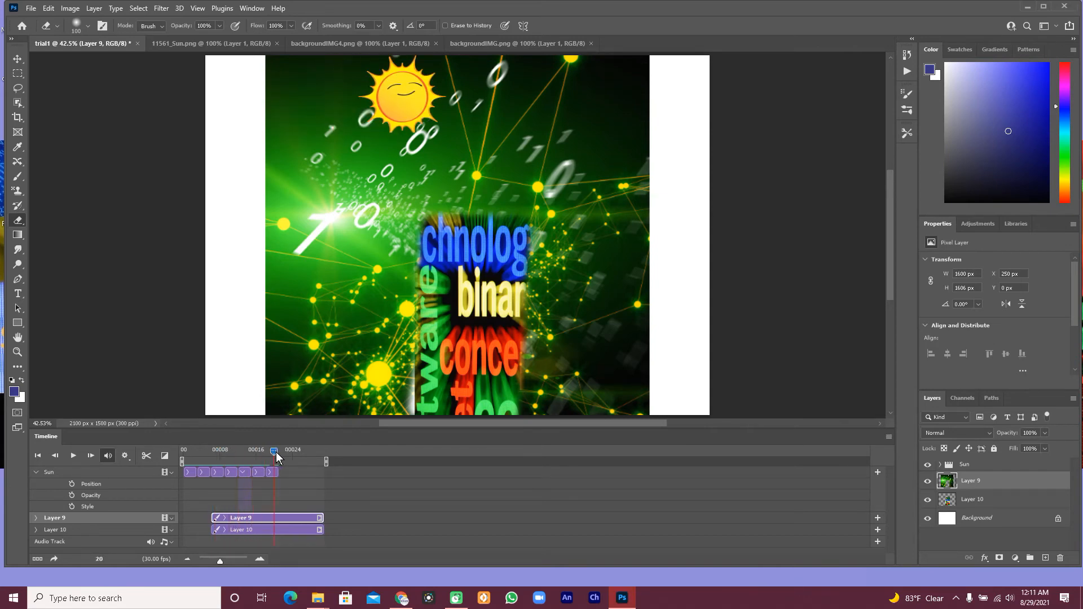
# - Move the playhead to frame 30 and shift the Layer 10 clip so it starts right after the Layer 9 clip ends
pyautogui.moveTo(276, 452); pyautogui.dragTo(323, 454)
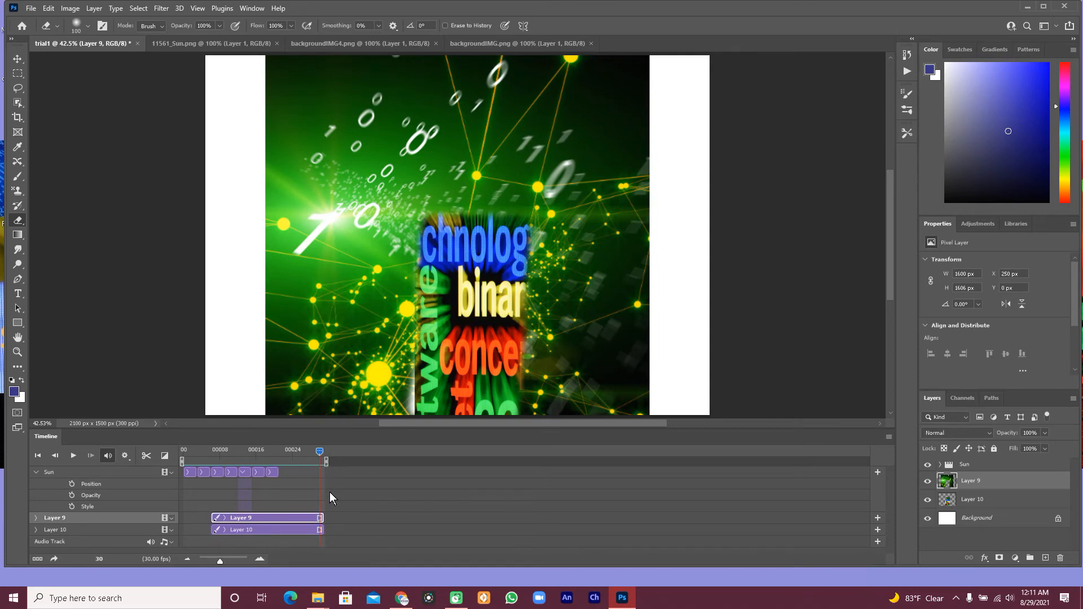
pyautogui.click(232, 530)
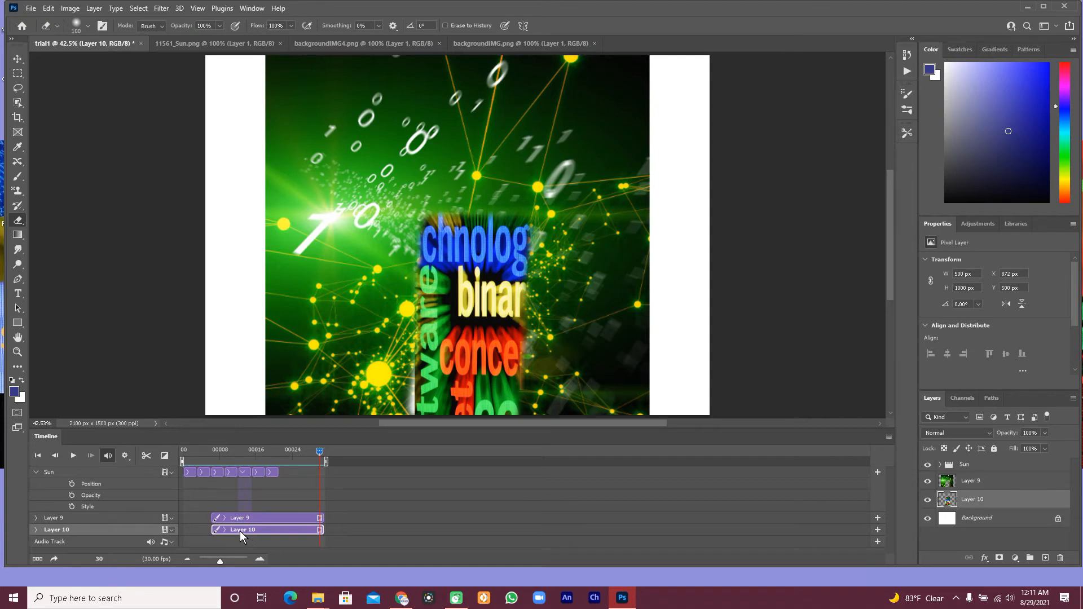
pyautogui.moveTo(251, 531); pyautogui.dragTo(343, 532)
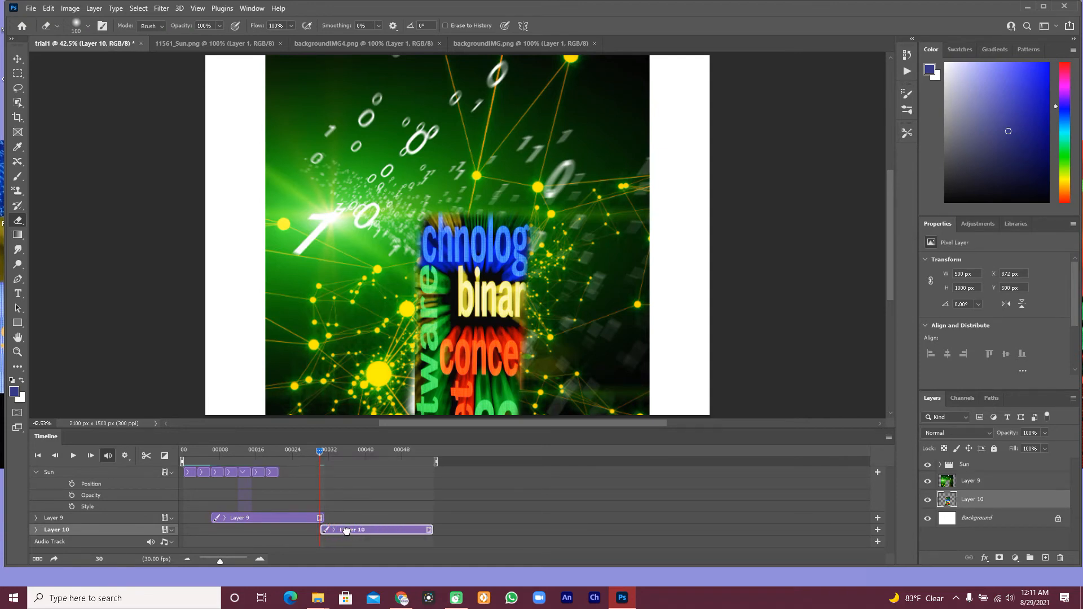
pyautogui.moveTo(343, 533); pyautogui.dragTo(351, 532)
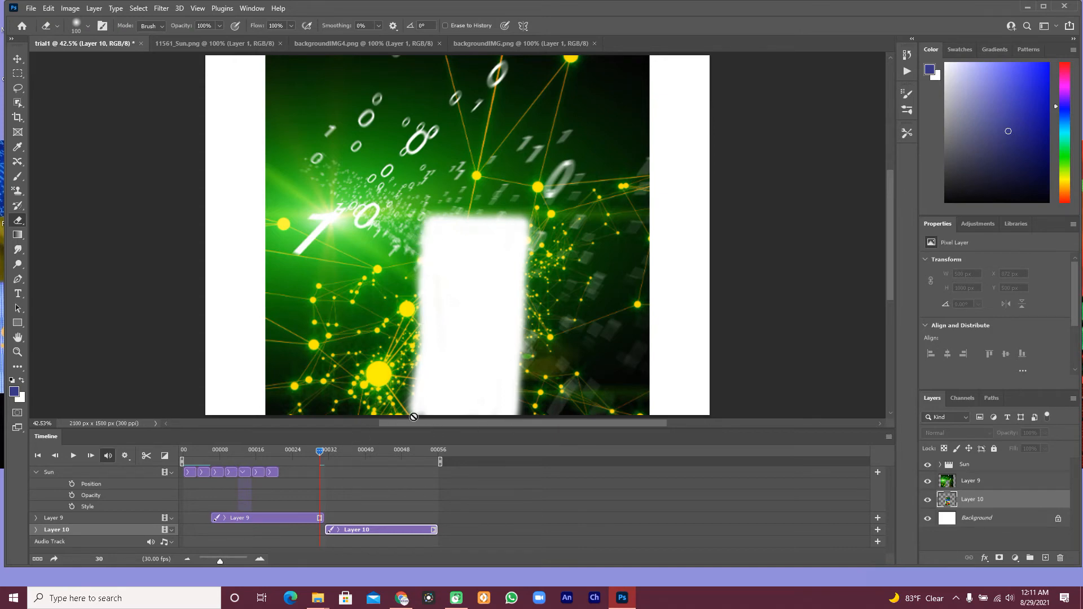
pyautogui.click(197, 8)
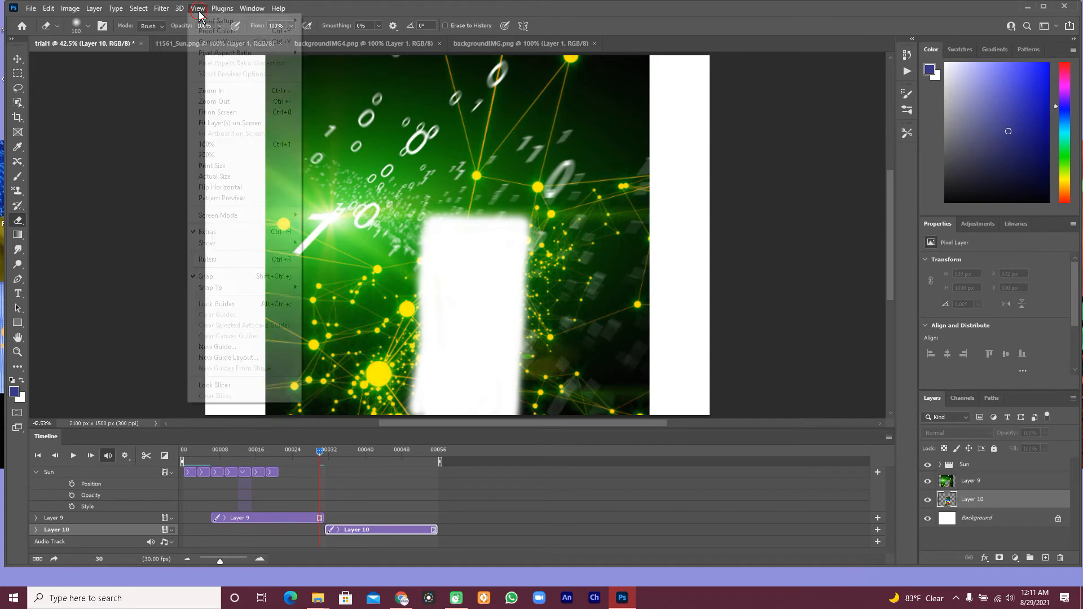
pyautogui.click(228, 160)
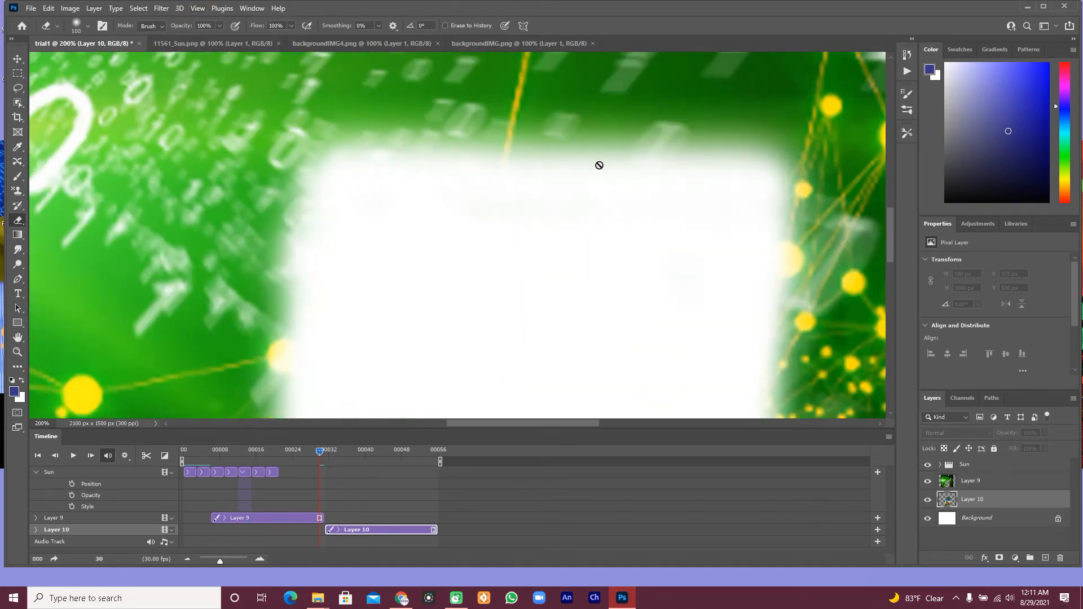
pyautogui.click(199, 10)
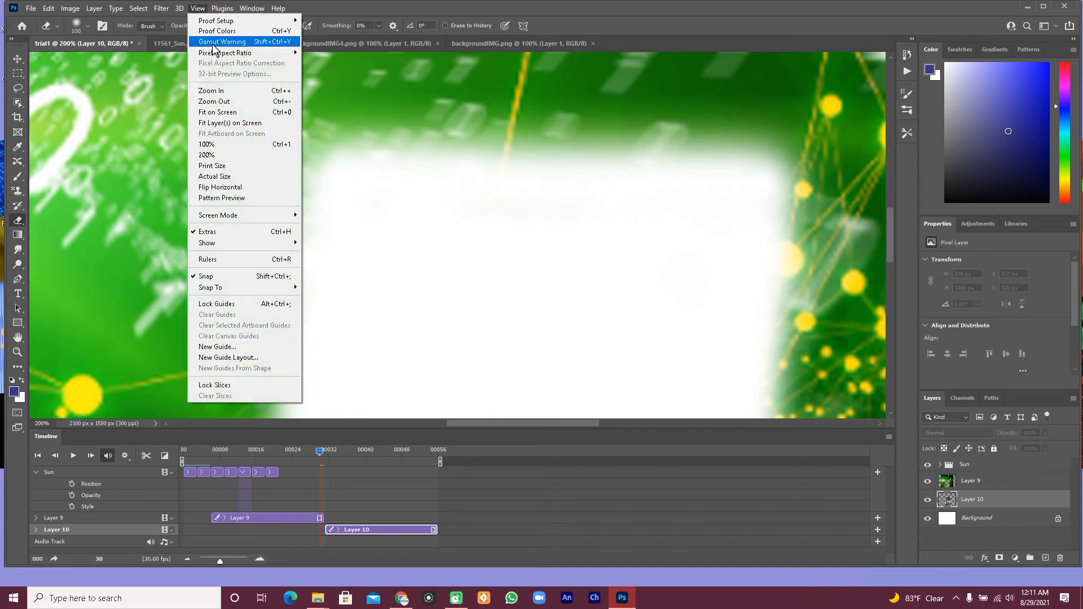
pyautogui.click(236, 113)
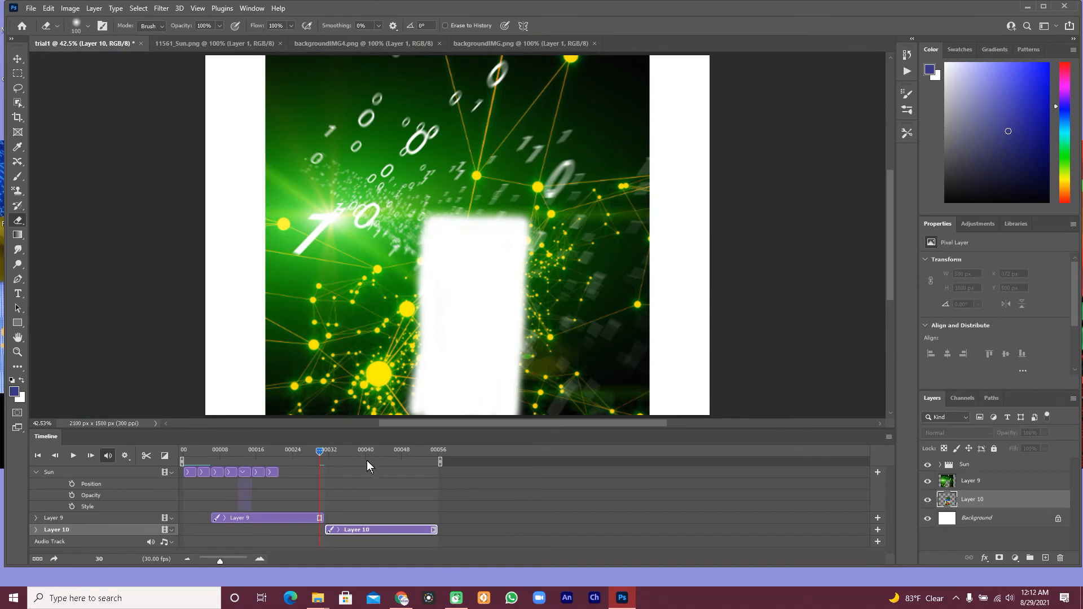
# - Hide the Sun group and Layer 9, and scrub the timeline to frame 31 to check the Layer 10 word image alone
pyautogui.moveTo(308, 460); pyautogui.dragTo(278, 462)
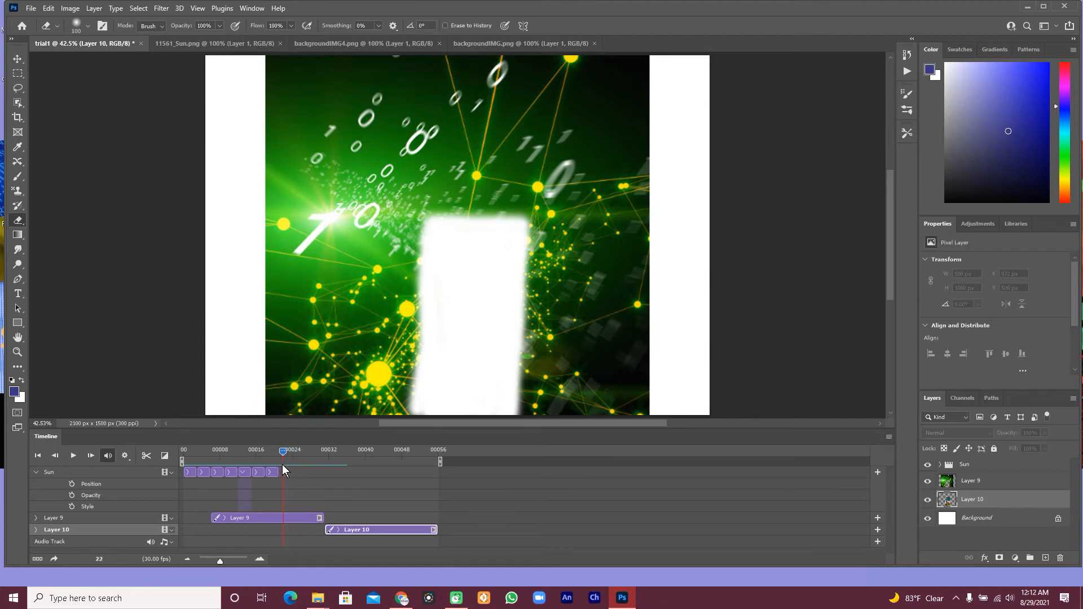
pyautogui.moveTo(323, 465); pyautogui.dragTo(293, 470)
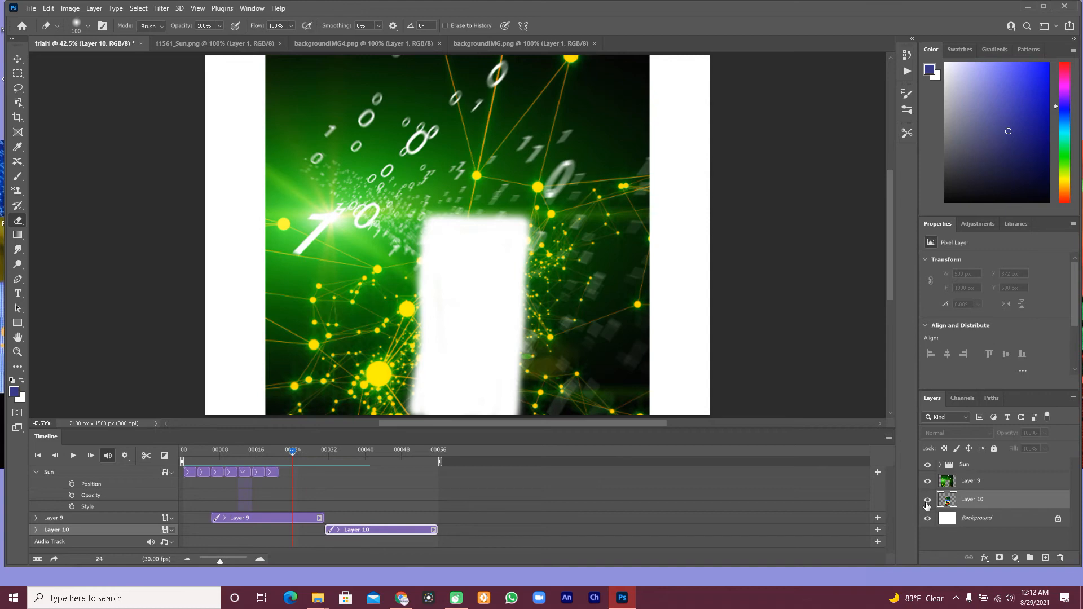
pyautogui.click(928, 483)
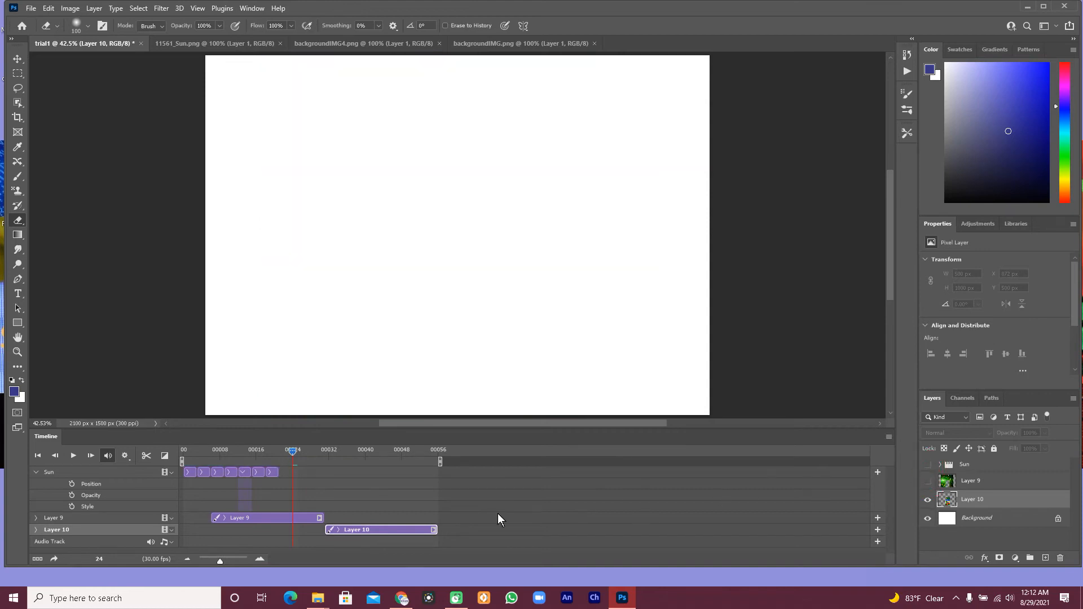
pyautogui.moveTo(293, 455); pyautogui.dragTo(334, 456)
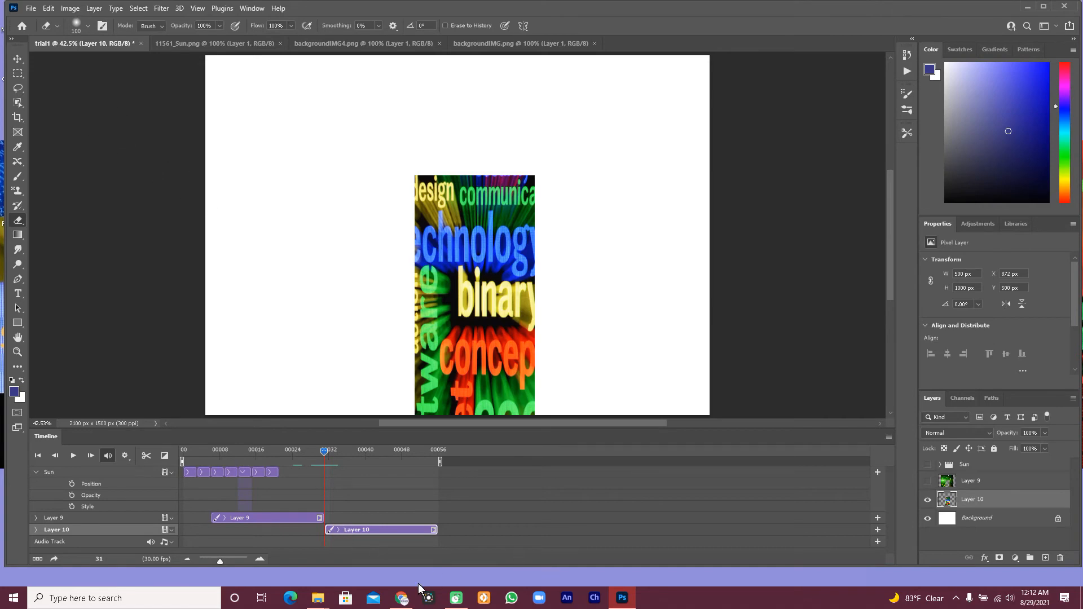
# - Switch to Chrome, browse the "scary face" image results, and open the Winkgo source page of the Halloween skull makeup photo
pyautogui.click(402, 598)
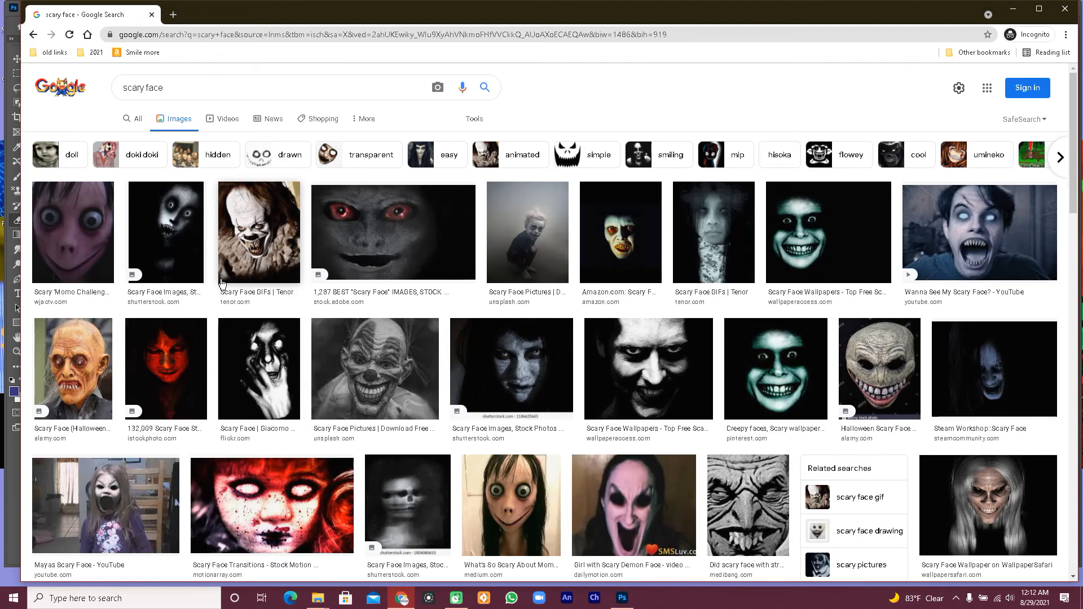
pyautogui.scroll(-1, 333, 276)
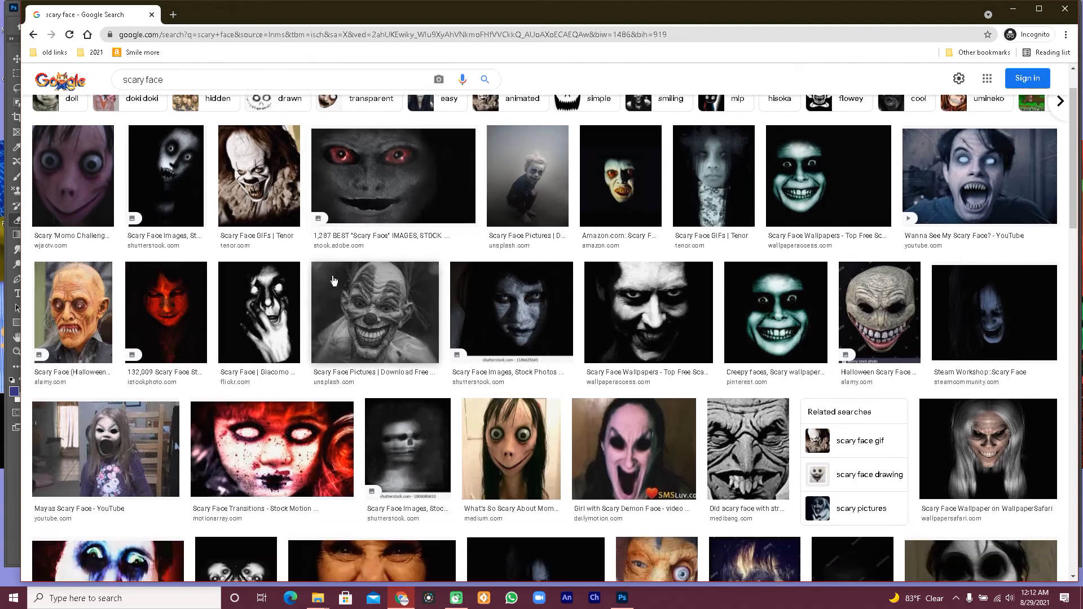
pyautogui.scroll(-7, 334, 280)
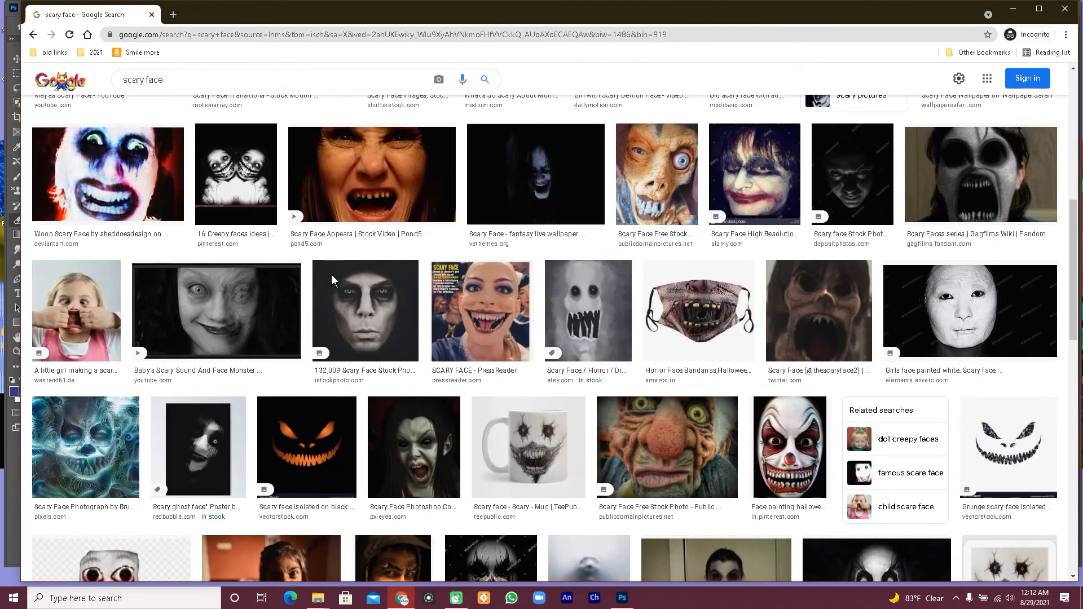
pyautogui.scroll(-3, 332, 275)
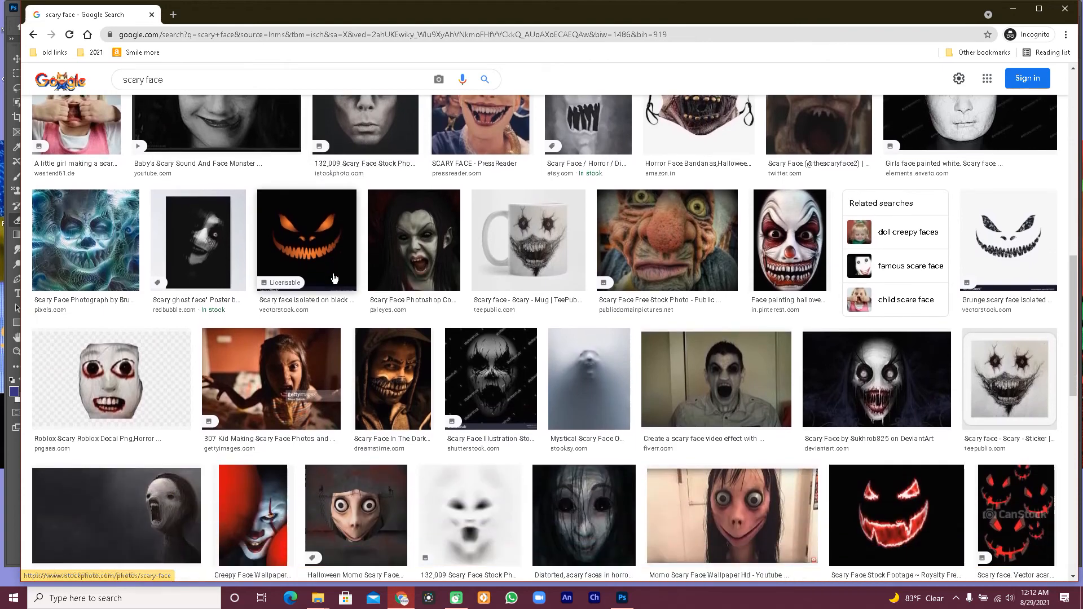
pyautogui.scroll(-4, 336, 277)
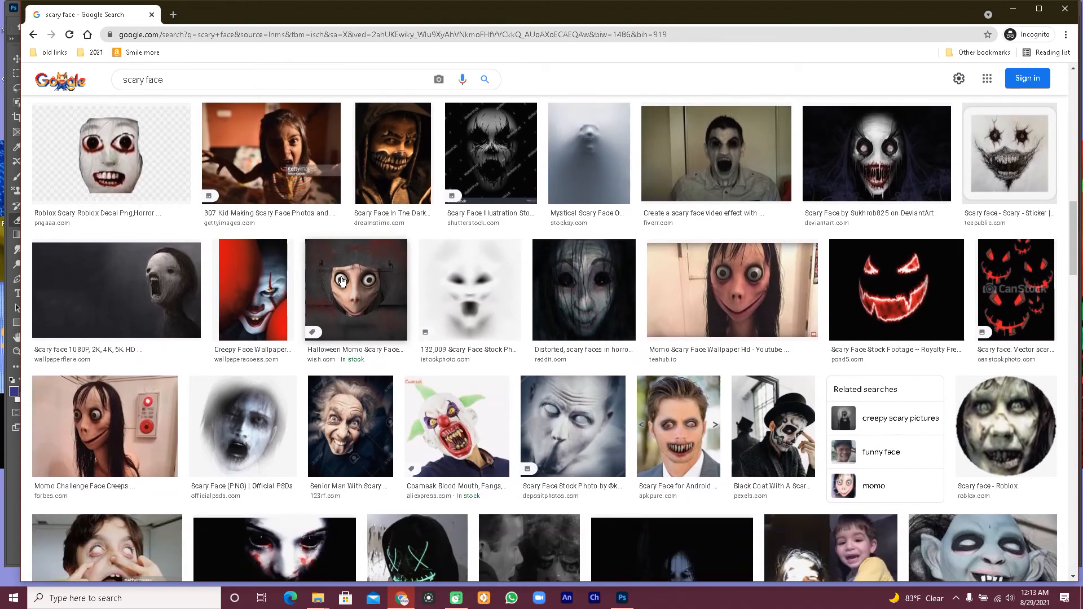
pyautogui.scroll(-1, 341, 280)
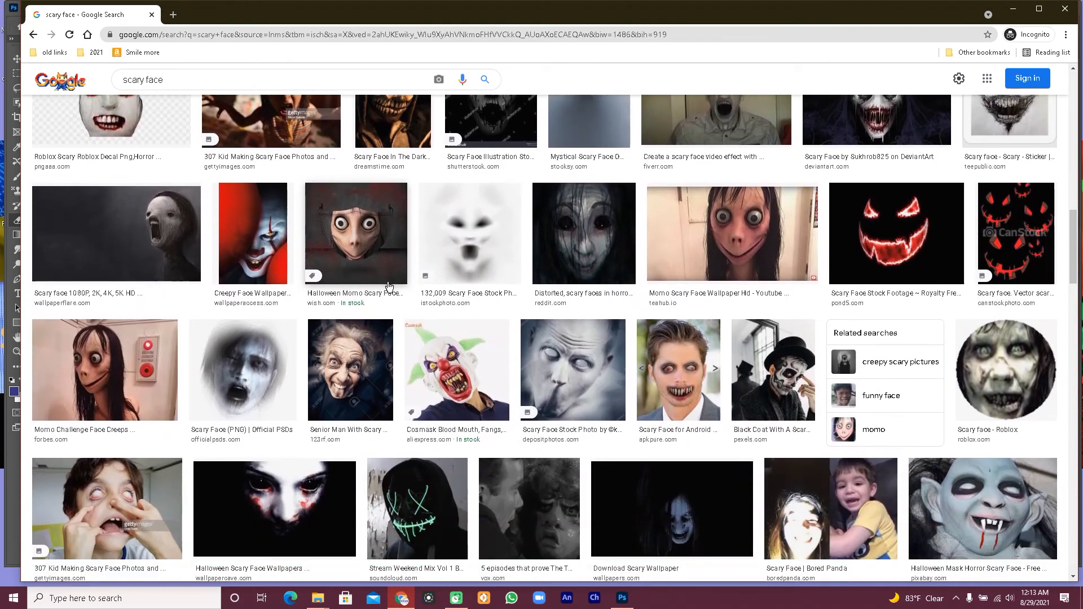
pyautogui.scroll(-1, 390, 290)
pyautogui.scroll(-3, 390, 291)
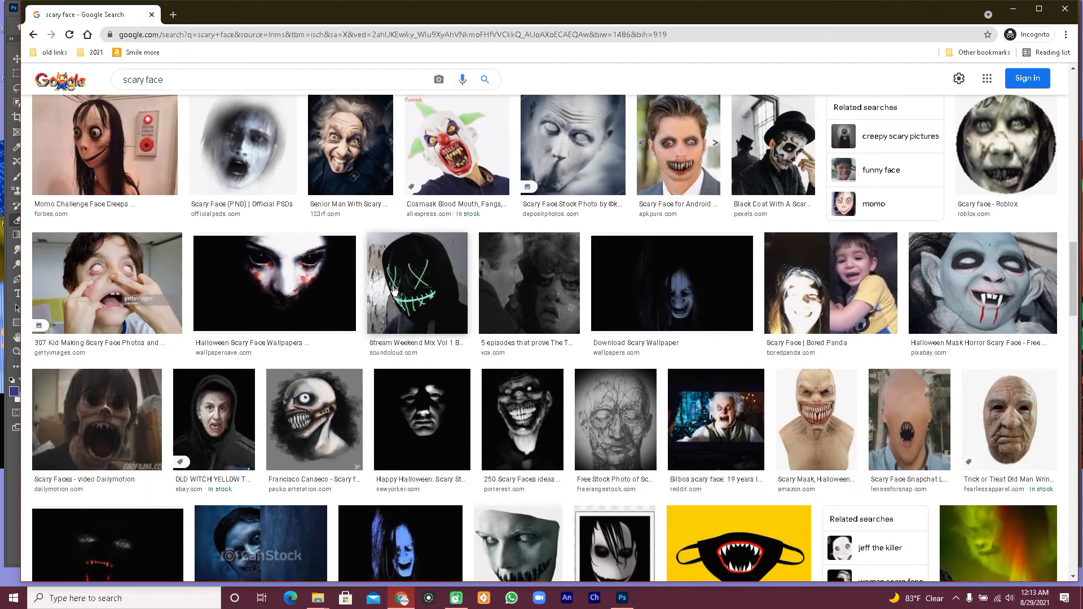
pyautogui.scroll(-1, 393, 289)
pyautogui.scroll(-2, 395, 290)
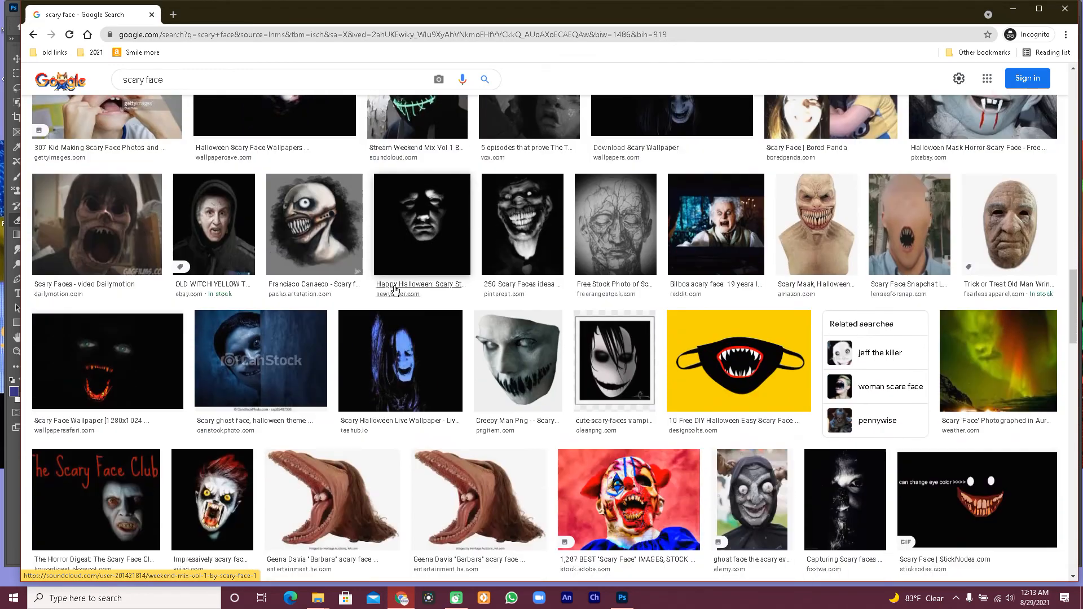
pyautogui.click(579, 333)
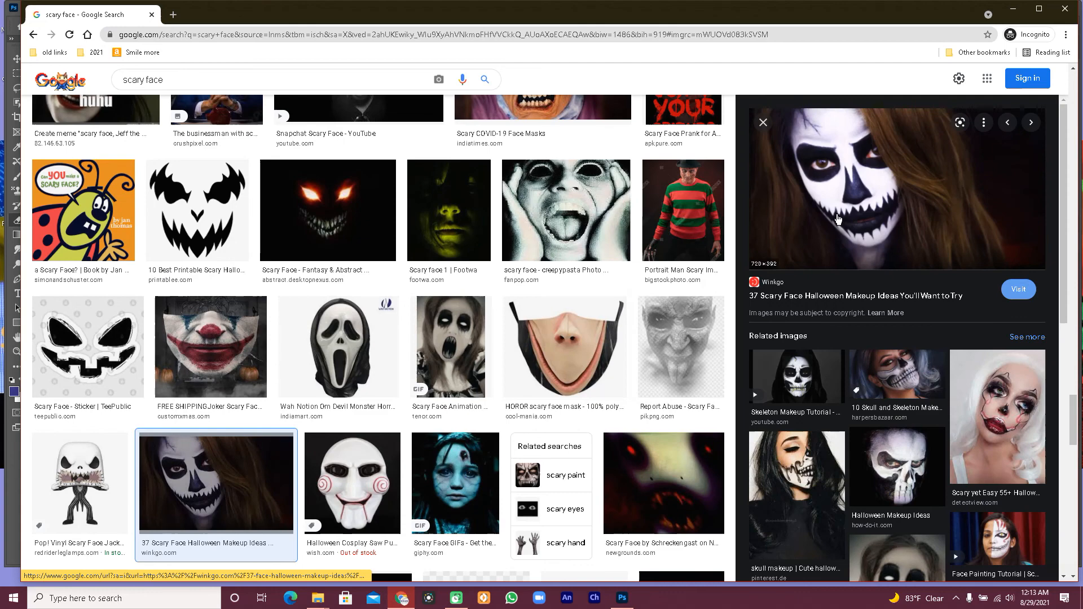
pyautogui.click(835, 214)
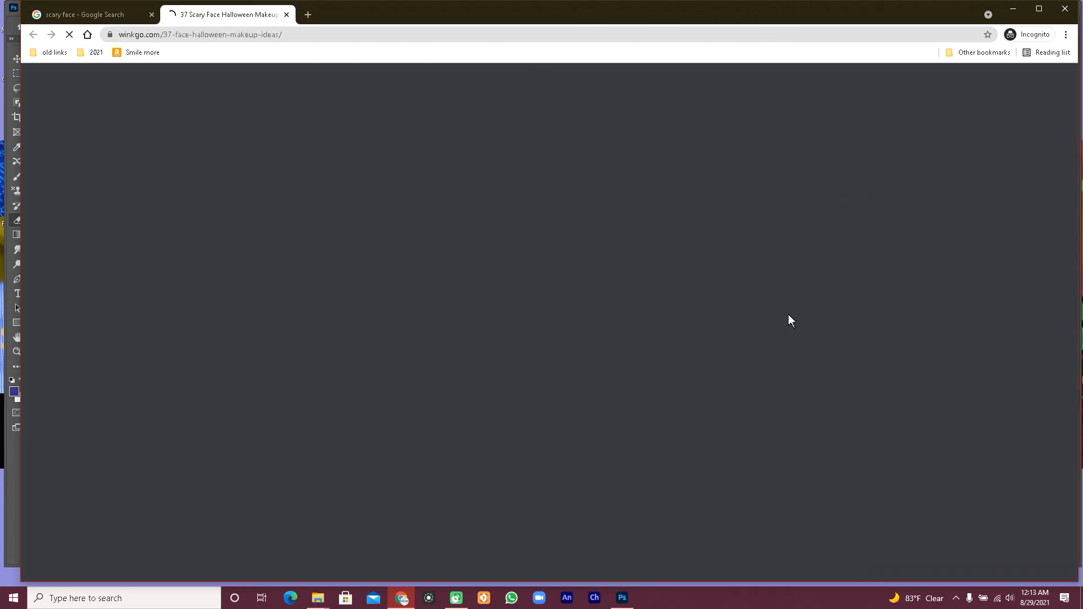
# - Save the "Pumpkin skull face" image to the Pictures folder as the JPEG 37-Scary-Face-Halloween-Makeup-Ideas-01
pyautogui.scroll(-3, 632, 316)
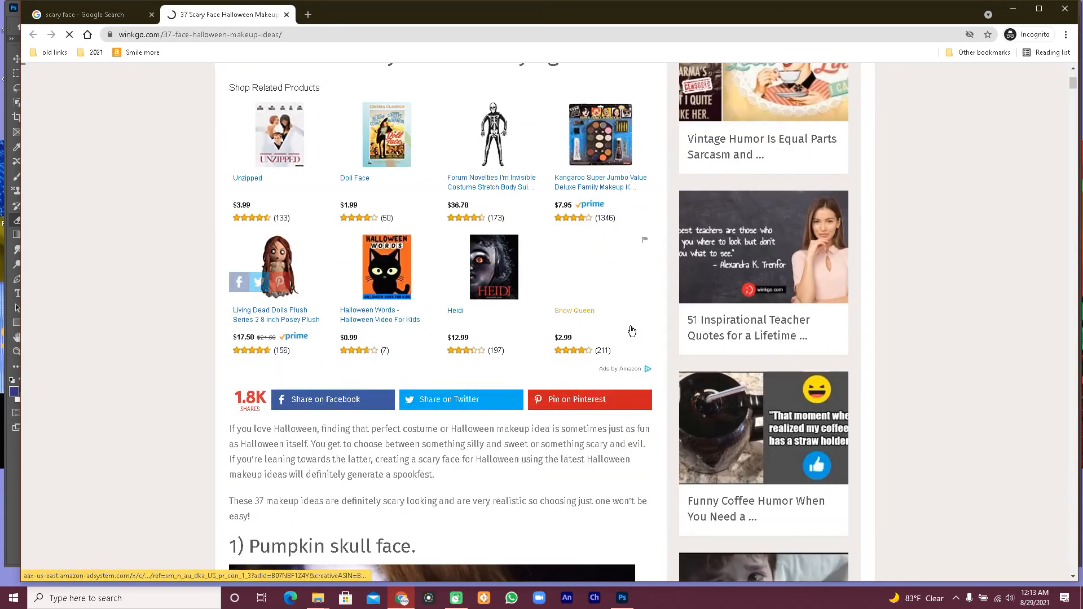
pyautogui.scroll(-7, 632, 332)
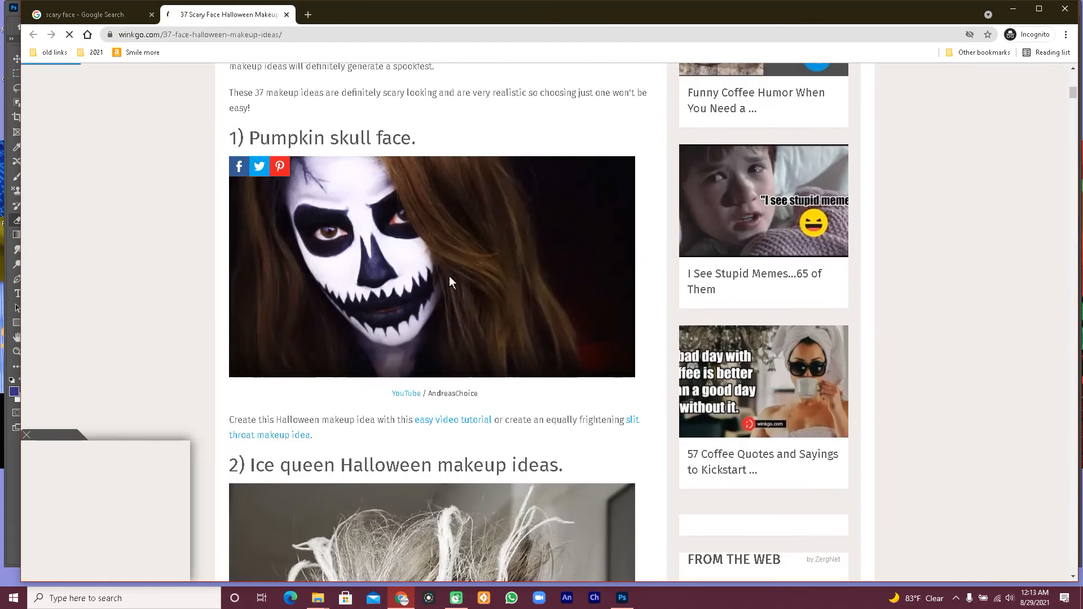
pyautogui.scroll(-5, 450, 276)
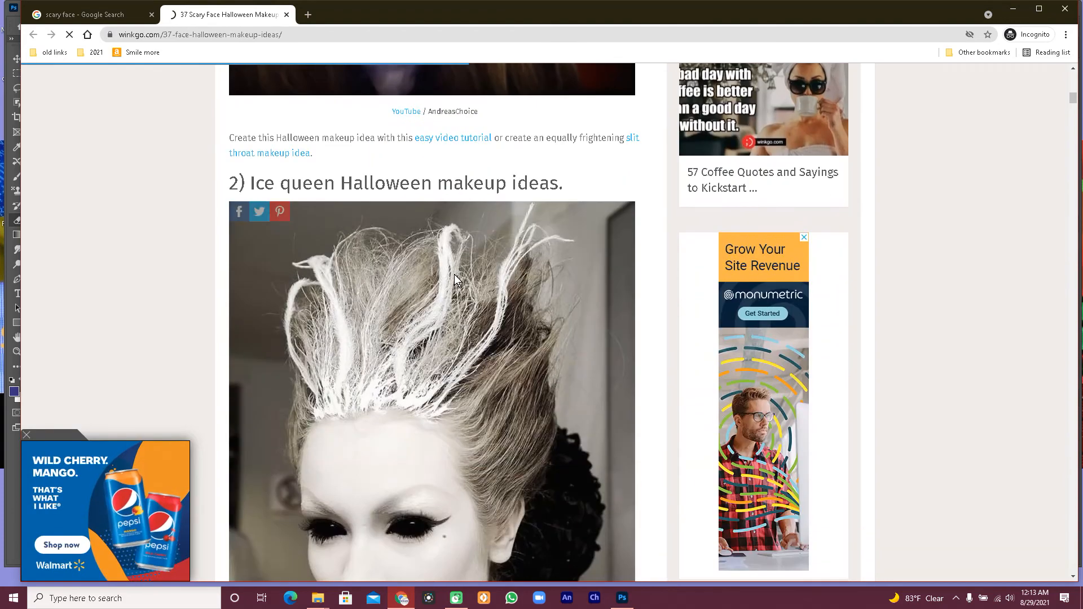
pyautogui.scroll(-5, 456, 277)
pyautogui.scroll(10, 456, 277)
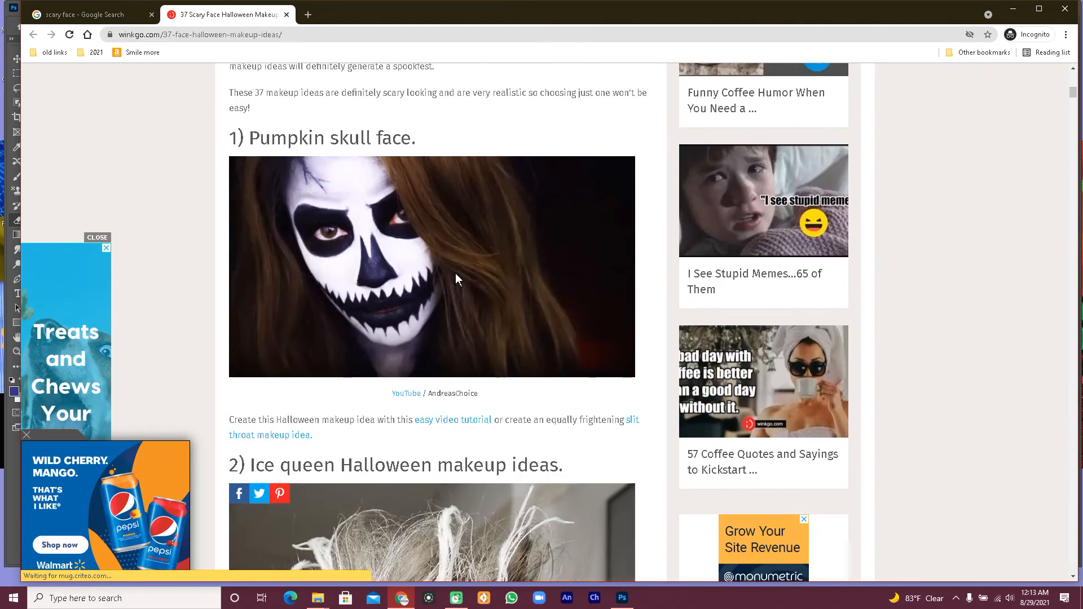
pyautogui.rightClick(414, 280)
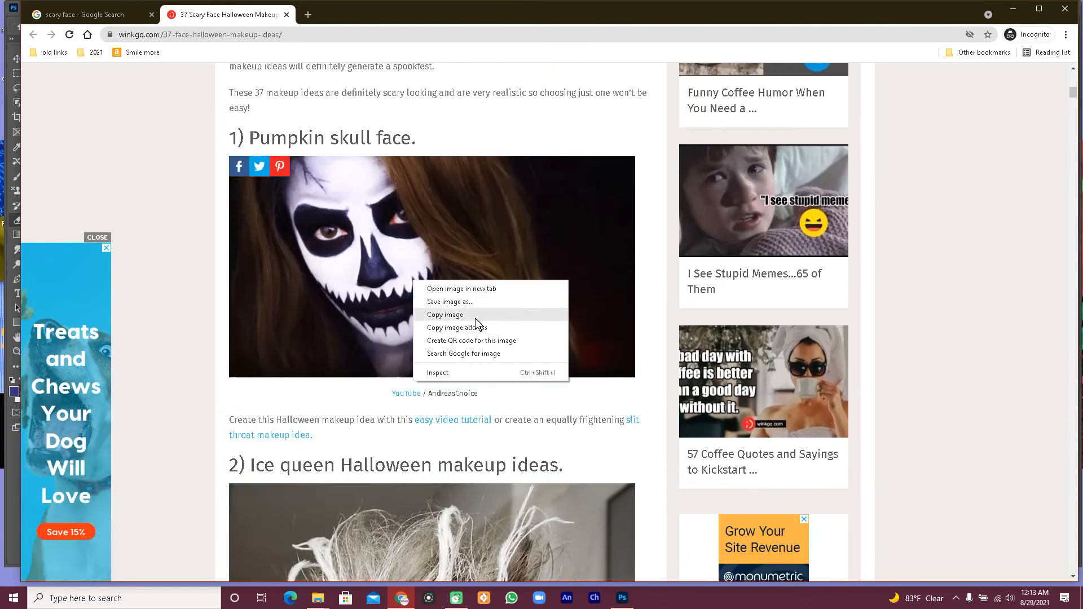
pyautogui.click(483, 303)
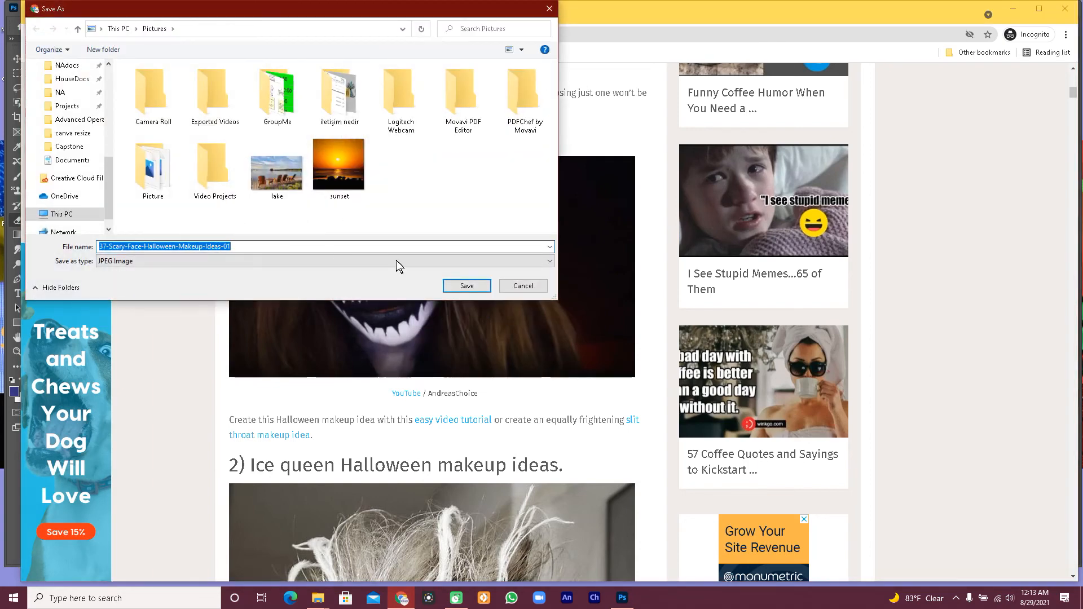
pyautogui.click(458, 286)
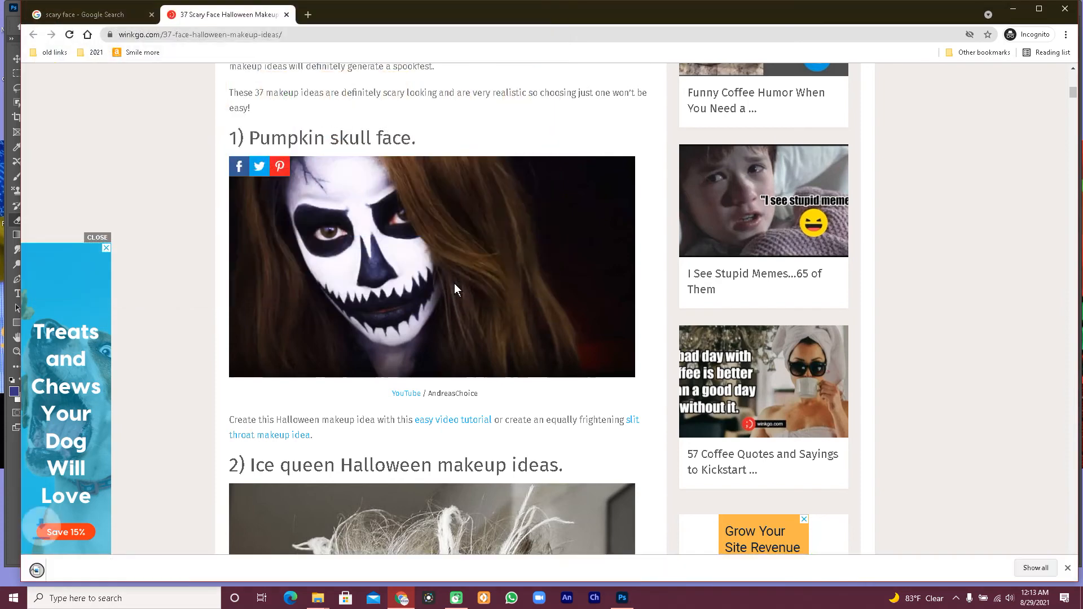
# - Return to Photoshop and open the image 37-Scary-Face-Halloween-Makeup-Ideas-01 from the Pictures folder
pyautogui.click(1012, 12)
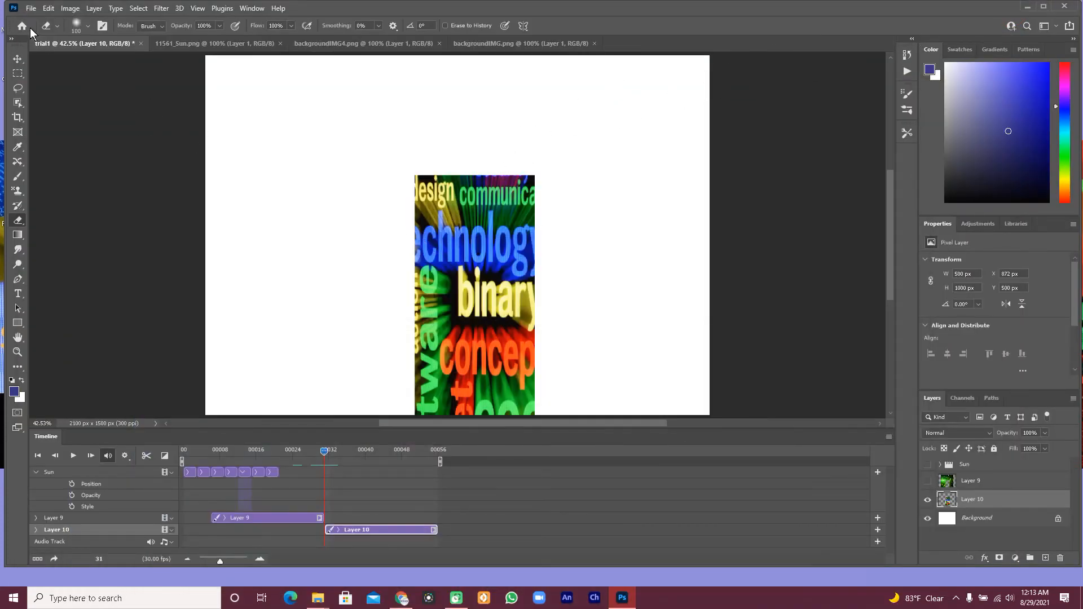
pyautogui.click(31, 9)
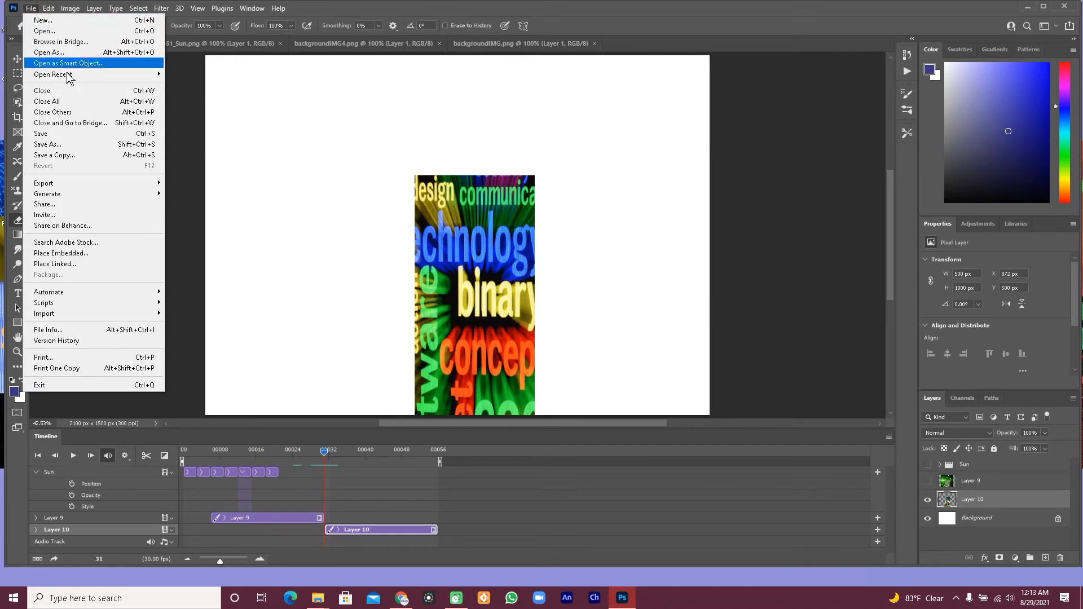
pyautogui.click(54, 31)
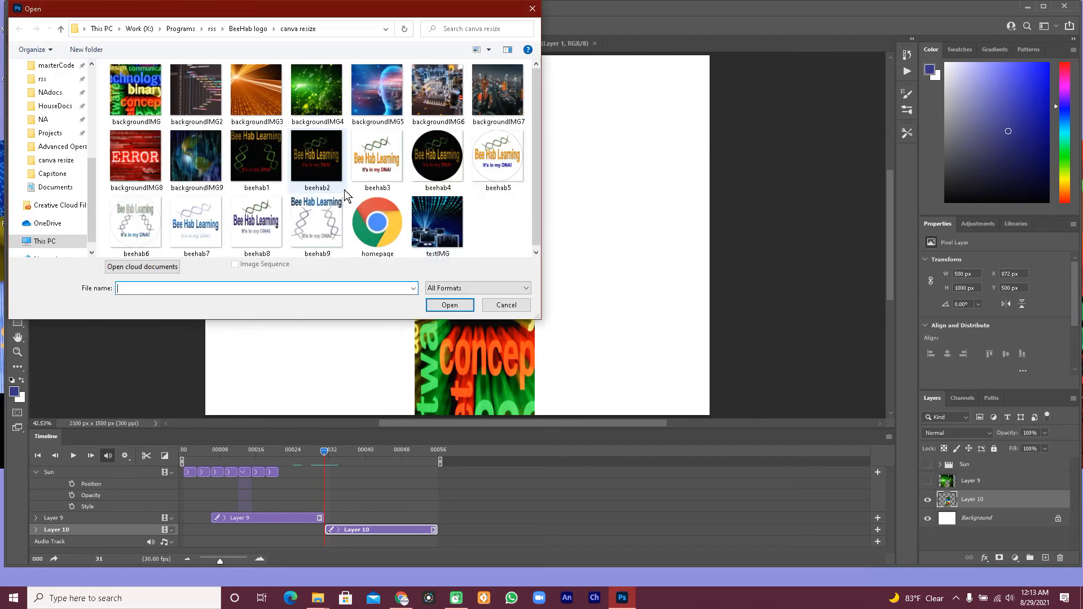
pyautogui.scroll(5, 48, 106)
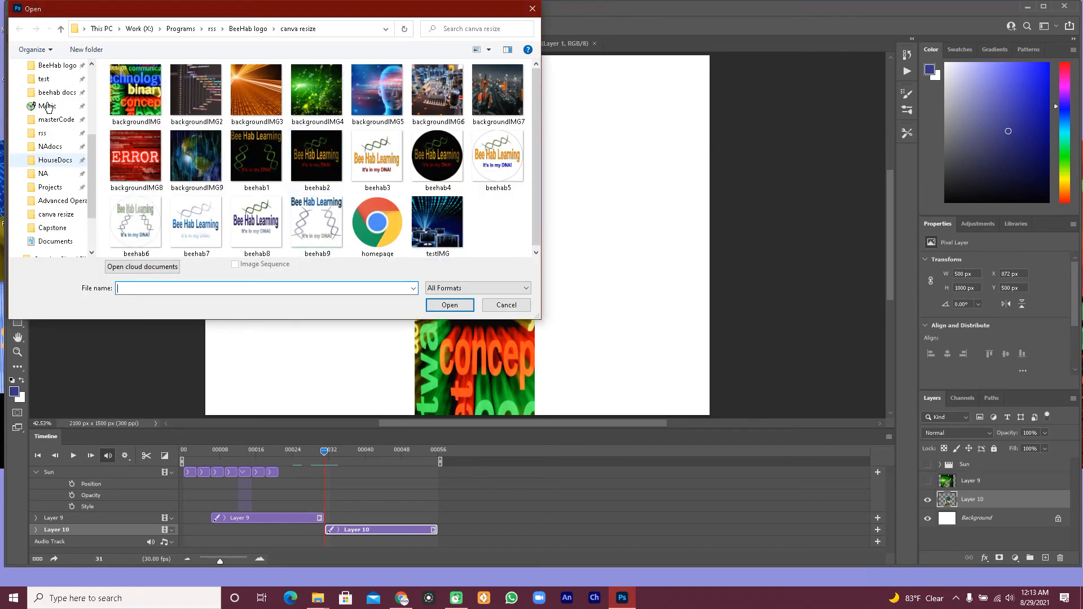
pyautogui.click(51, 129)
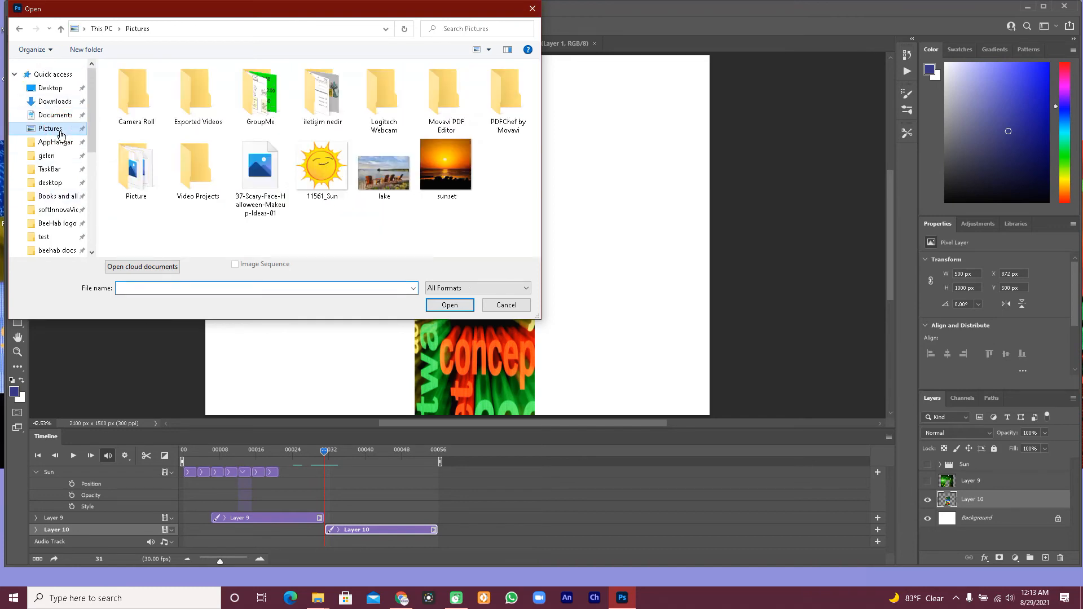
pyautogui.click(281, 210)
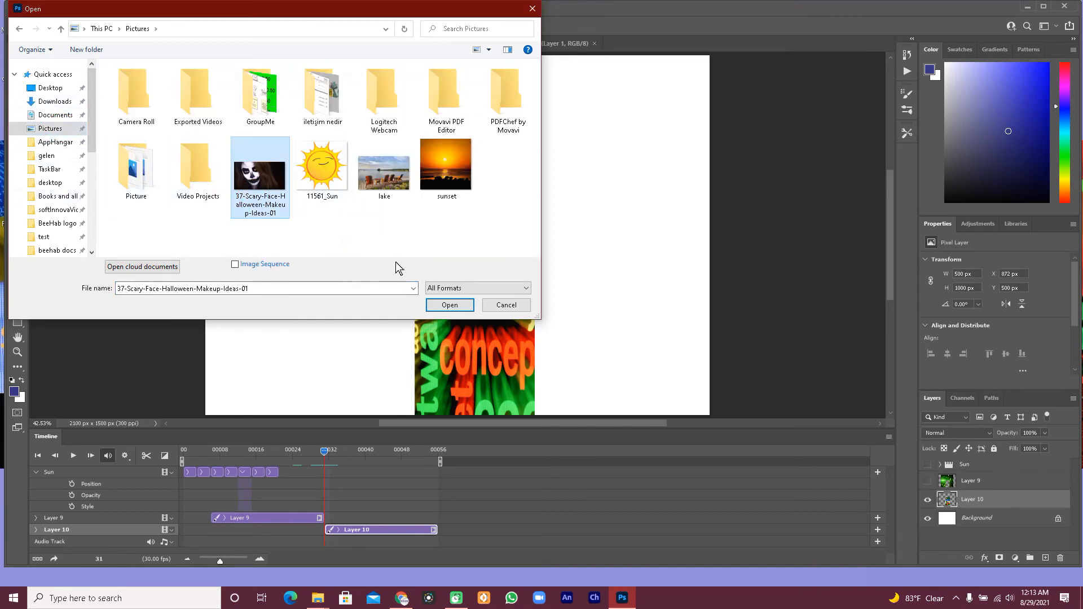
pyautogui.click(450, 305)
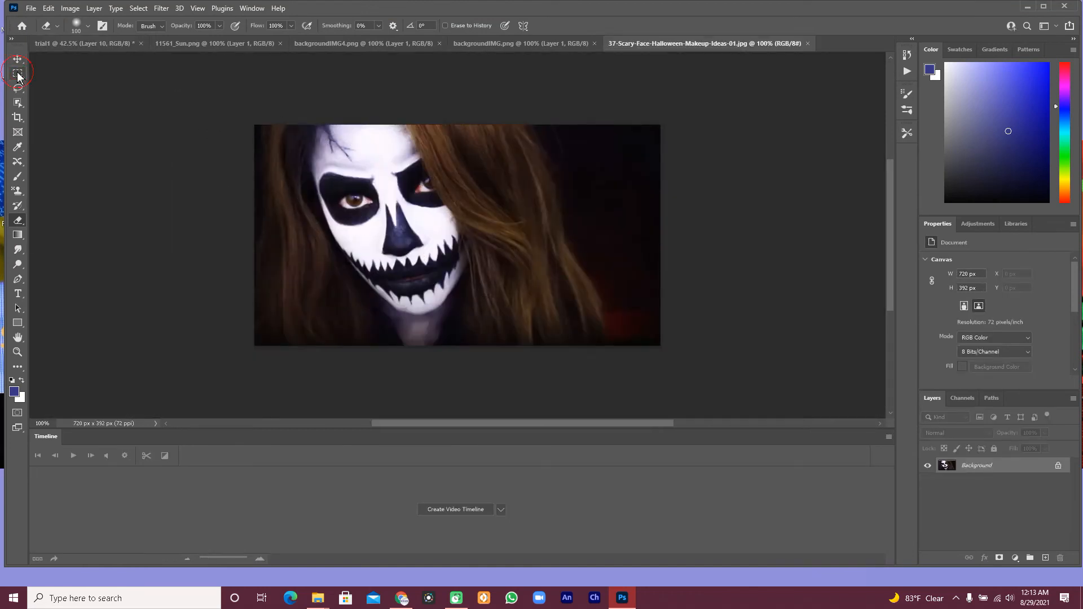
# - Select the entire skull face image with the Rectangular Marquee tool and copy it
pyautogui.click(18, 75)
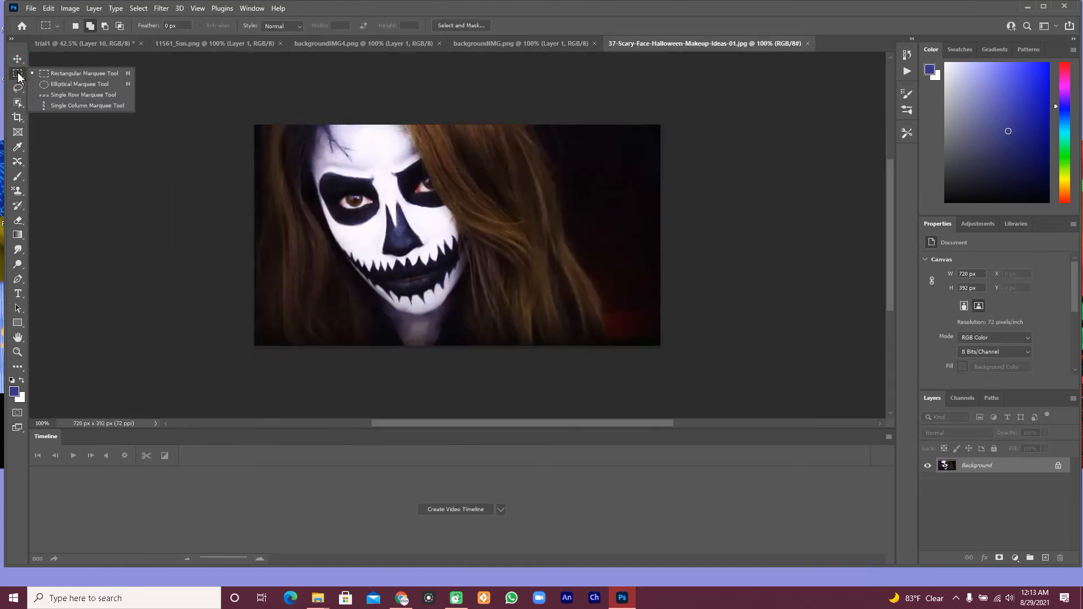
pyautogui.click(64, 73)
pyautogui.moveTo(263, 132); pyautogui.dragTo(657, 345)
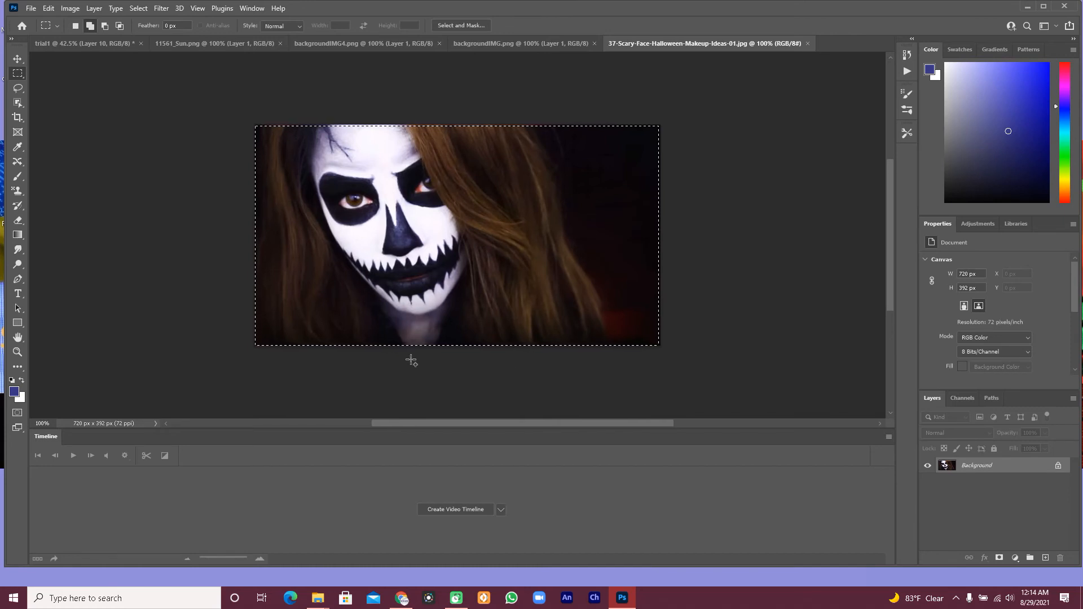
pyautogui.click(49, 8)
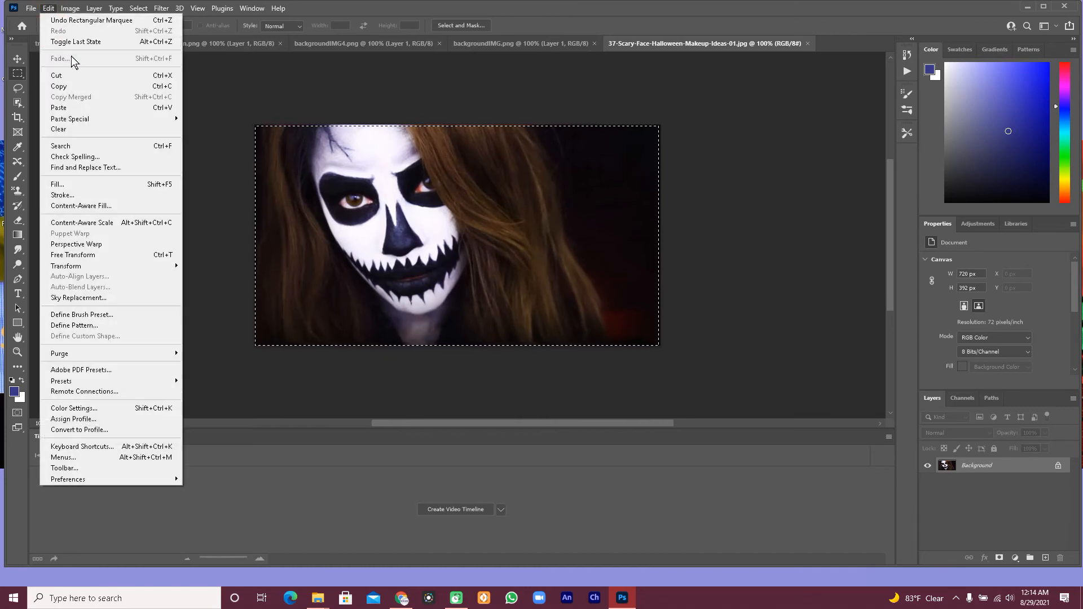
pyautogui.click(77, 87)
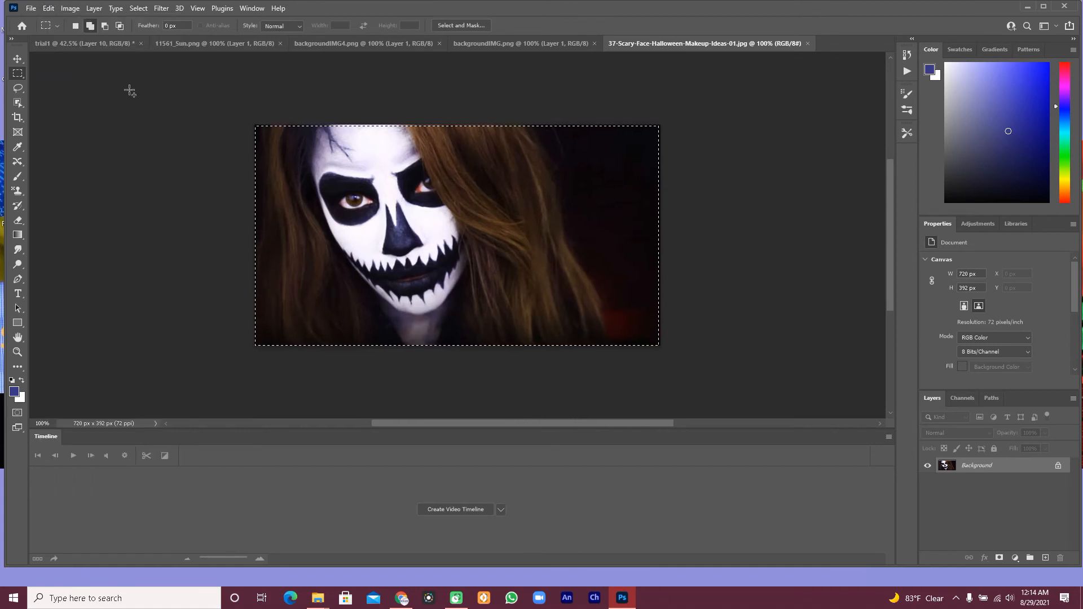
# - Paste the copied face image into the trial1 document above Layer 10
pyautogui.click(62, 44)
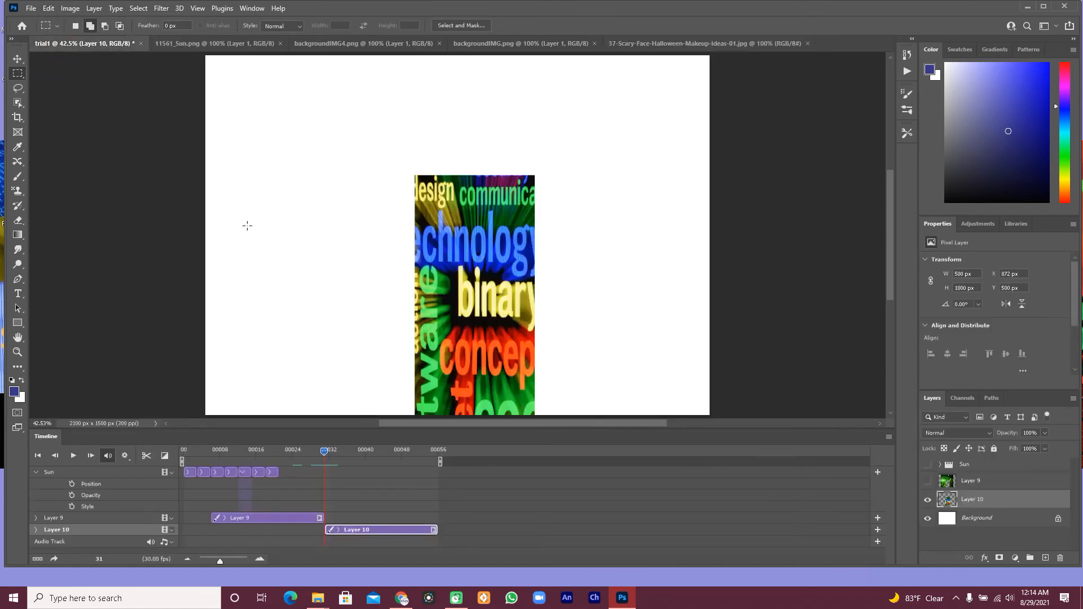
pyautogui.click(50, 10)
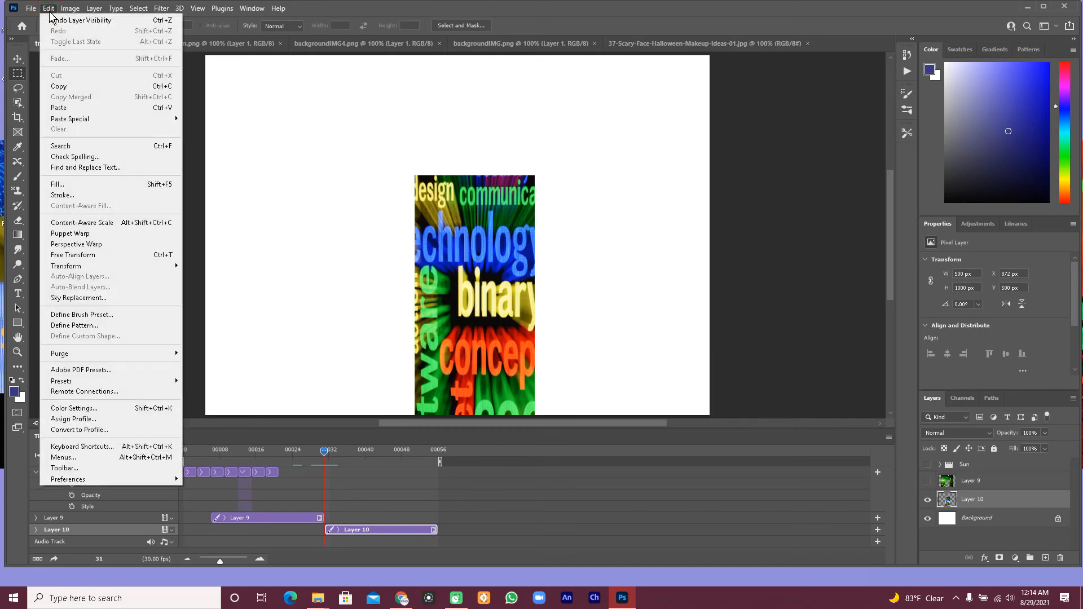
pyautogui.click(95, 108)
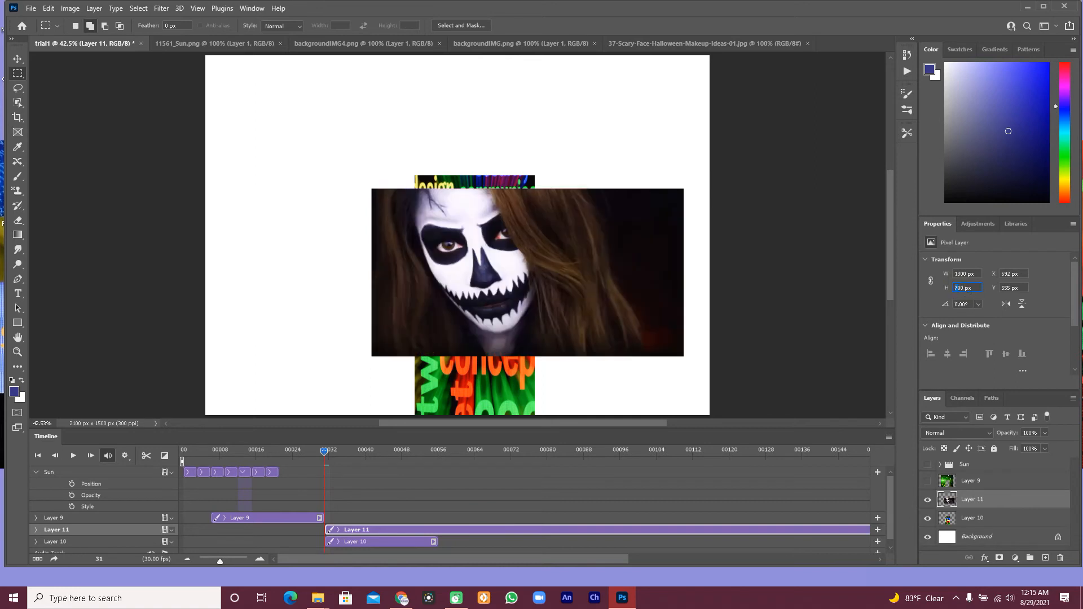
# - Try stretching the pasted face layer to 1300 by 1000 px and moving it over the word image
pyautogui.write('0')
pyautogui.click(632, 392)
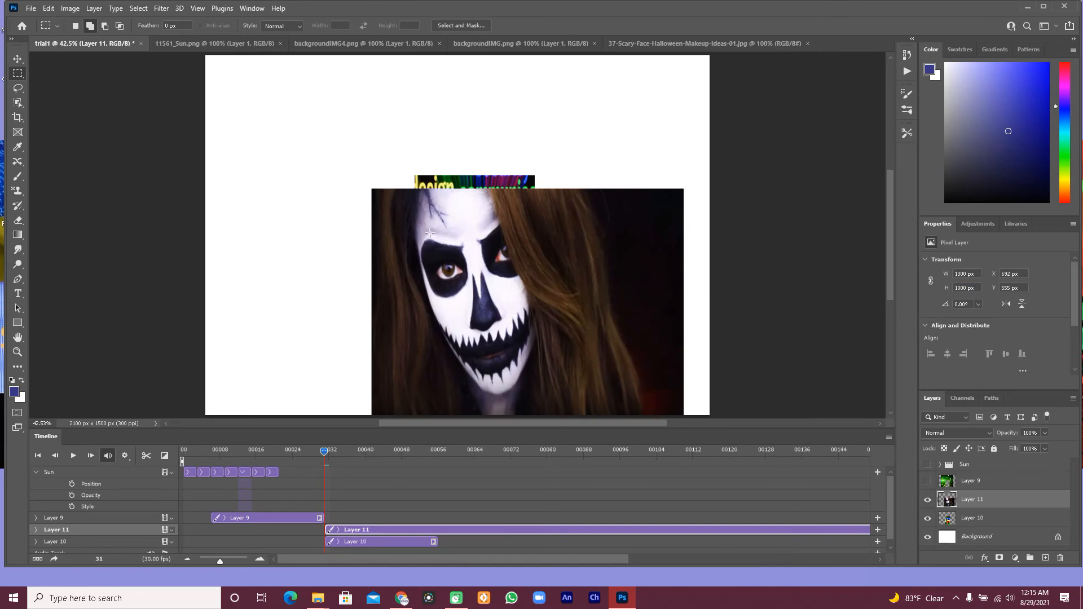
pyautogui.click(13, 62)
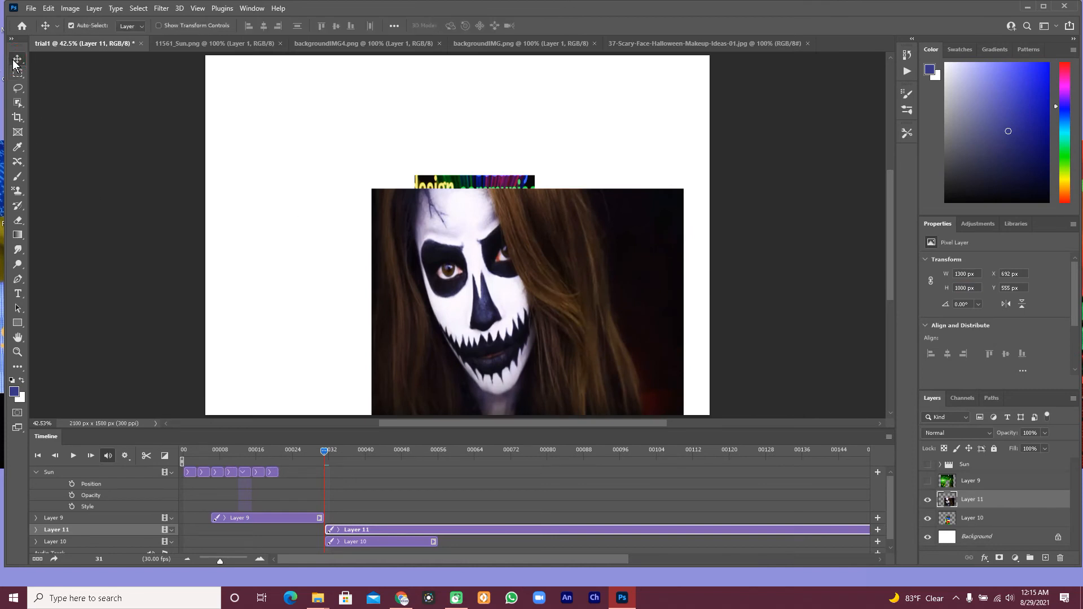
pyautogui.moveTo(523, 276); pyautogui.dragTo(466, 261)
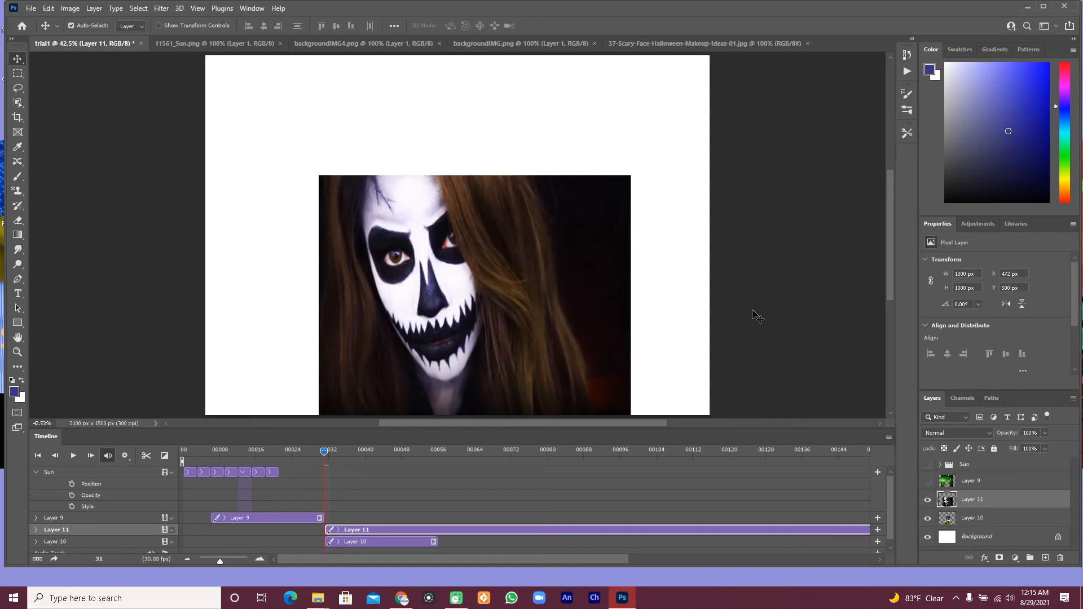
pyautogui.moveTo(499, 300); pyautogui.dragTo(588, 304)
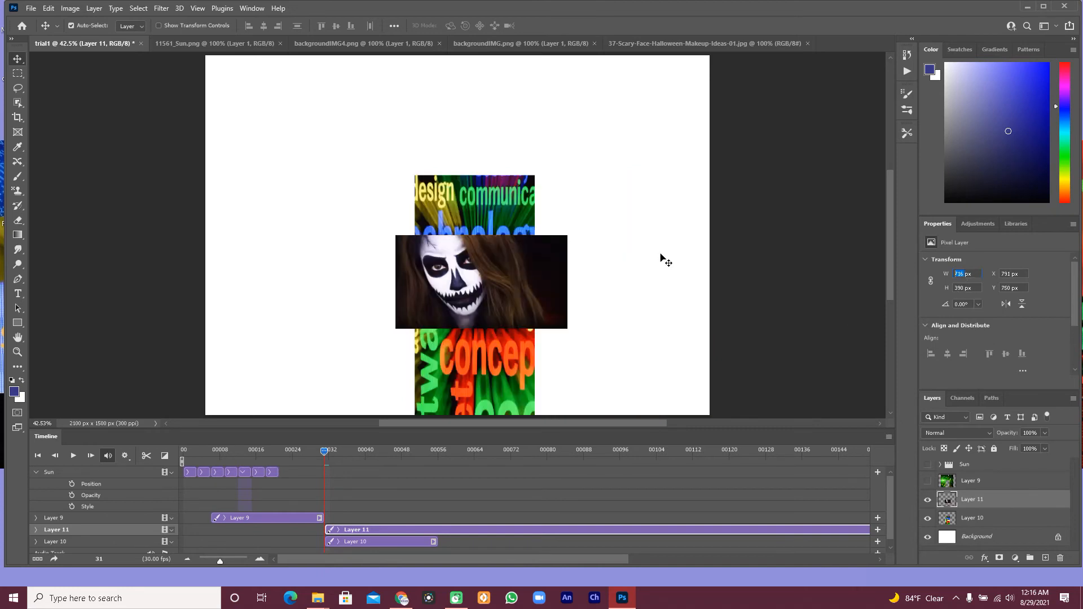
# - Nudge the Layer 10 word image 7 px to the left and move the face image lower over its middle
pyautogui.click(498, 205)
pyautogui.moveTo(498, 202)
pyautogui.mouseDown()
pyautogui.moveTo(494, 189)
pyautogui.moveTo(491, 199)
pyautogui.mouseUp()
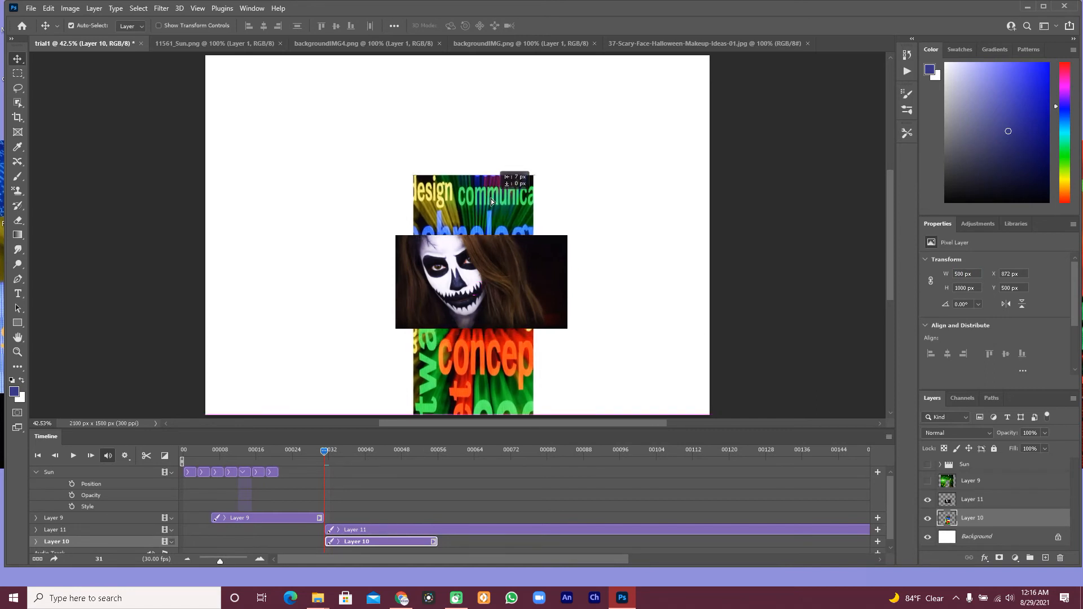
pyautogui.moveTo(491, 199); pyautogui.dragTo(491, 199)
pyautogui.click(477, 297)
pyautogui.moveTo(476, 298); pyautogui.dragTo(473, 311)
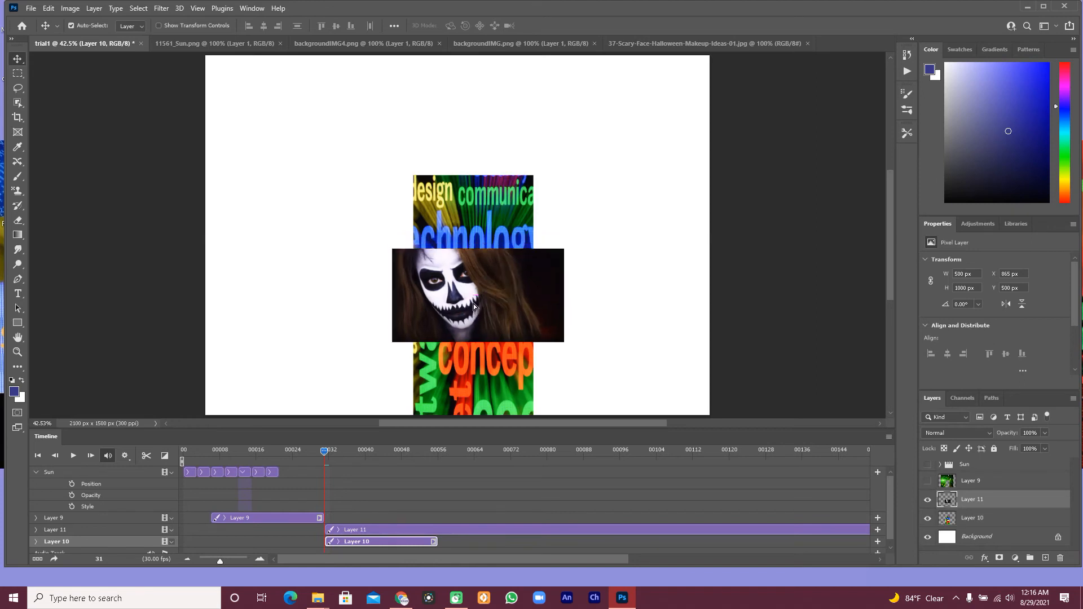
# - Resize the Layer 11 face image to 500 by 1000 px and align it exactly over the word image
pyautogui.write('500')
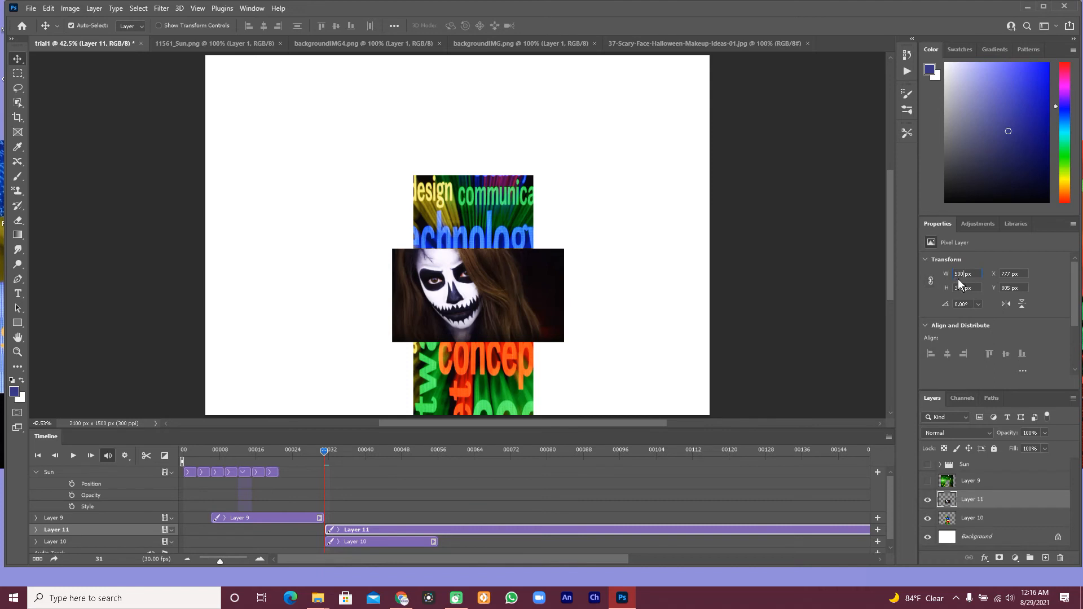
pyautogui.press('Return')
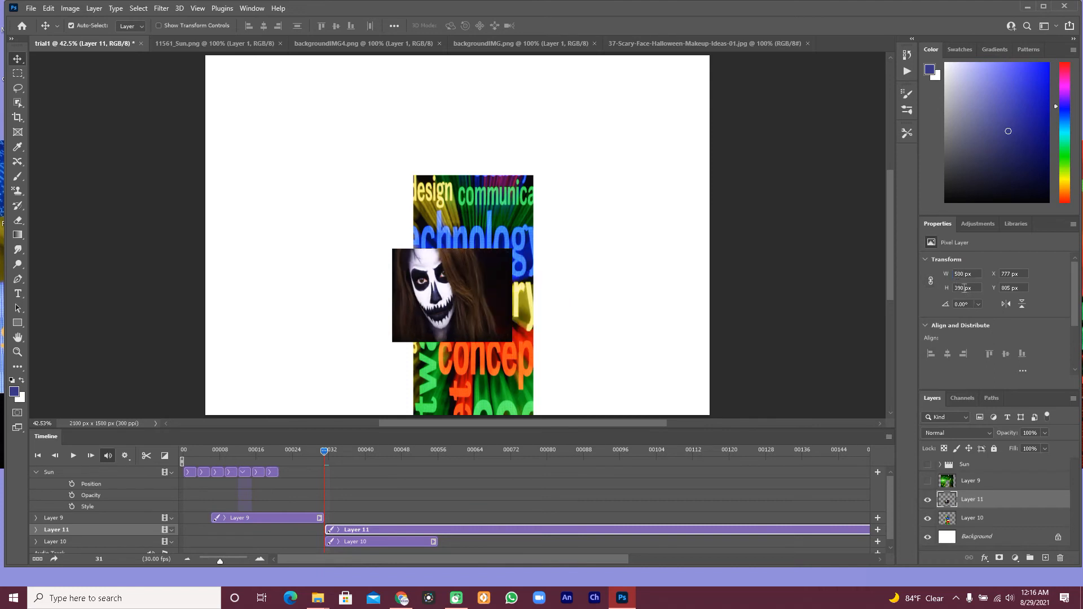
pyautogui.click(506, 219)
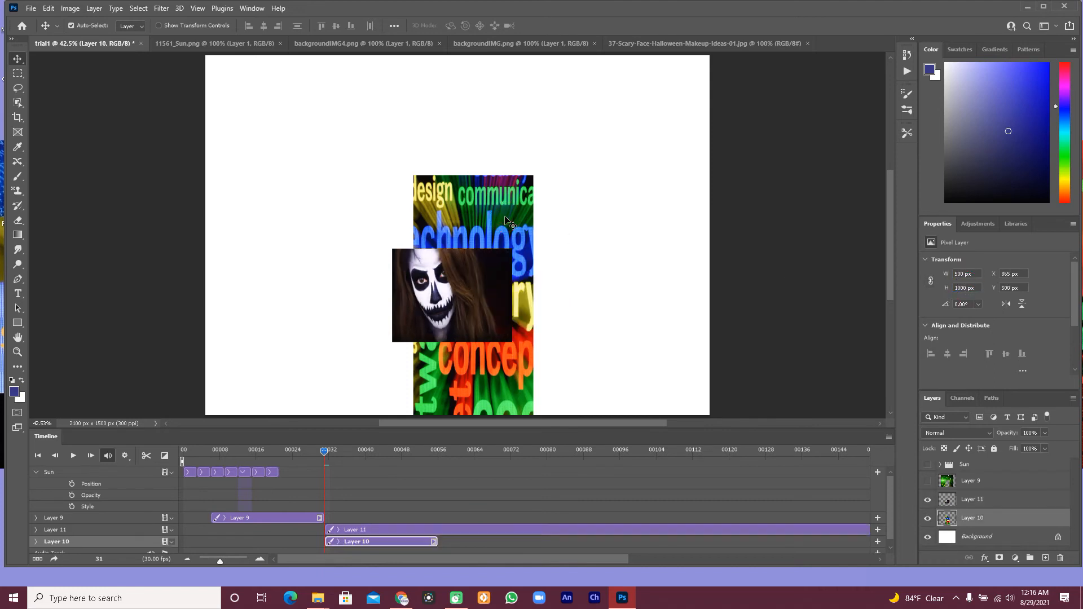
pyautogui.click(496, 286)
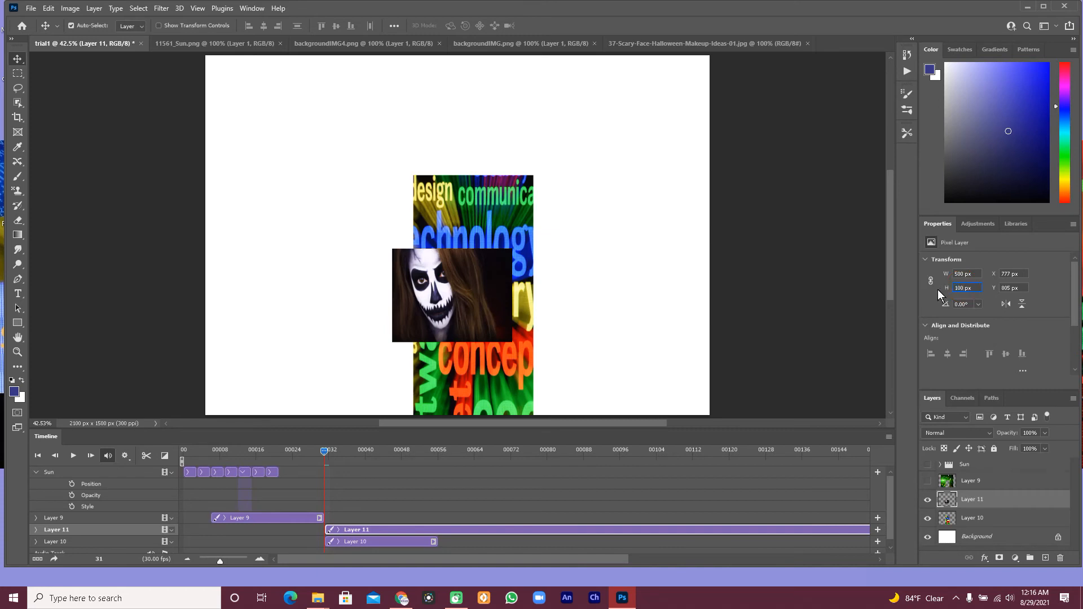
pyautogui.press('Return')
pyautogui.moveTo(434, 338); pyautogui.dragTo(455, 269)
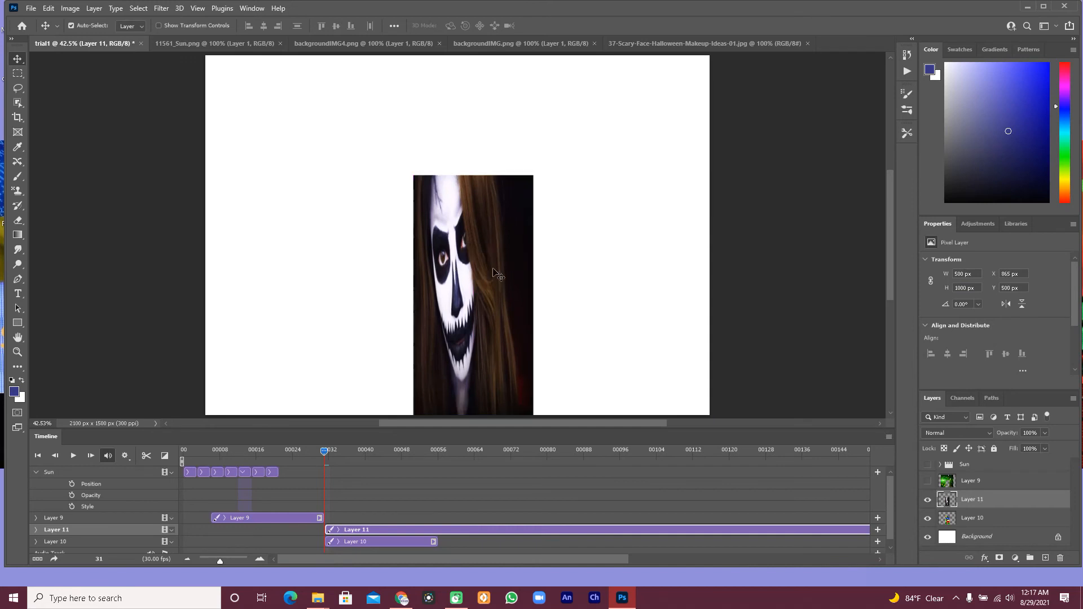
pyautogui.click(604, 290)
# - Trim the end of the Layer 11 clip so it finishes together with the Layer 10 clip at frame 56
pyautogui.click(466, 530)
pyautogui.moveTo(370, 562); pyautogui.dragTo(502, 562)
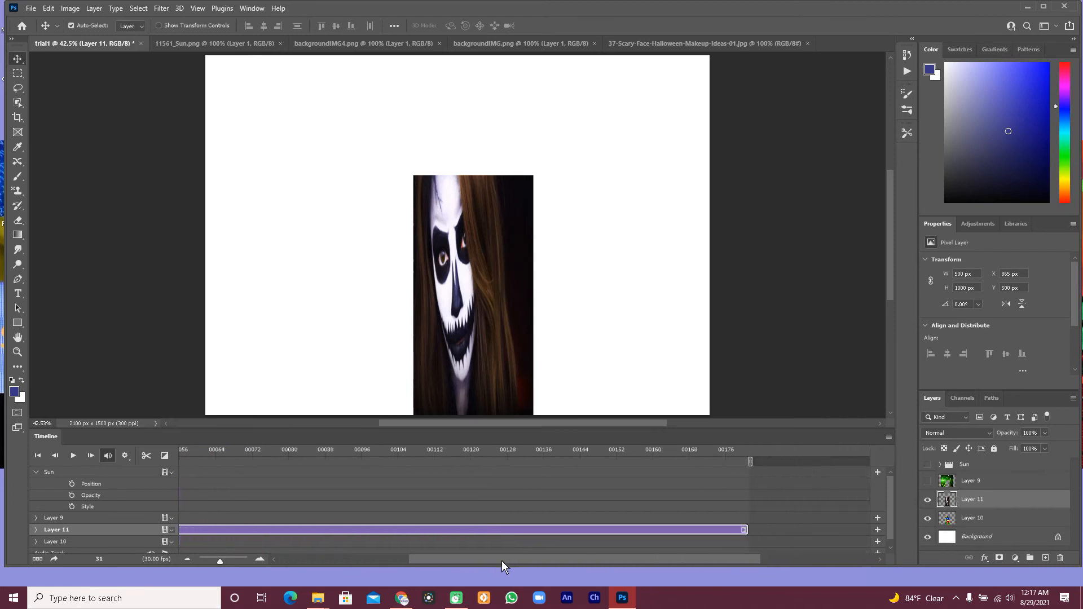
pyautogui.moveTo(746, 530); pyautogui.dragTo(230, 531)
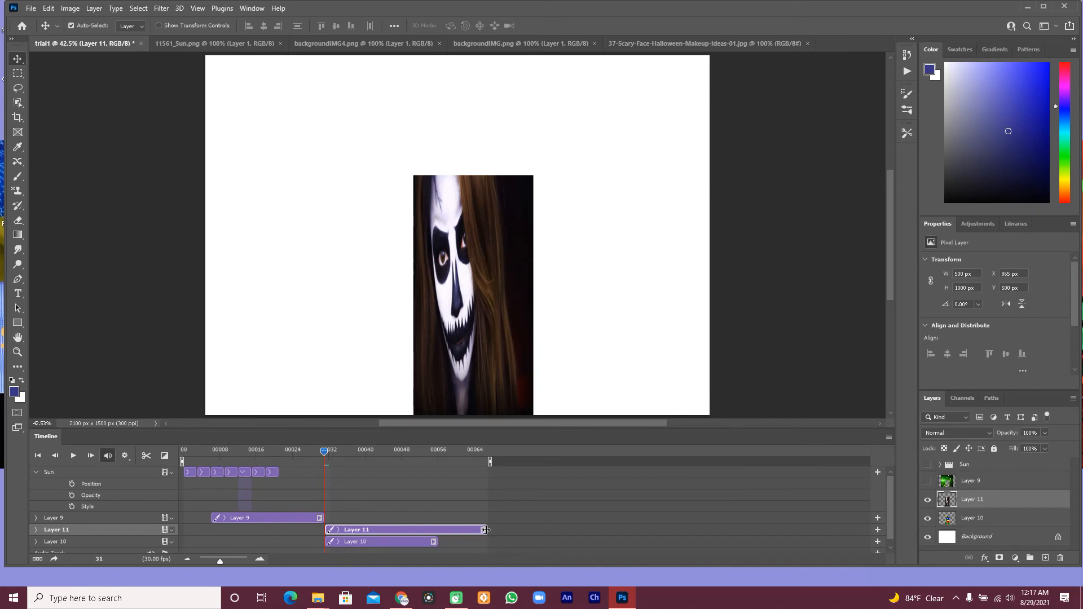
pyautogui.moveTo(486, 530); pyautogui.dragTo(436, 530)
# - Hide Layer 10 and make Layer 11, Layer 9 and the Sun group visible
pyautogui.click(963, 515)
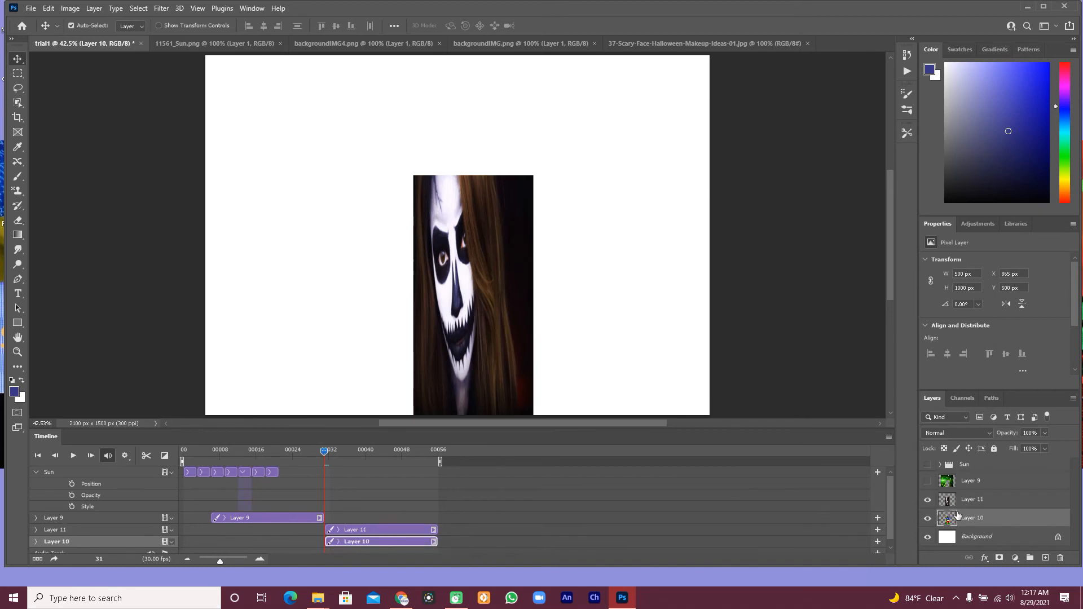
pyautogui.click(964, 502)
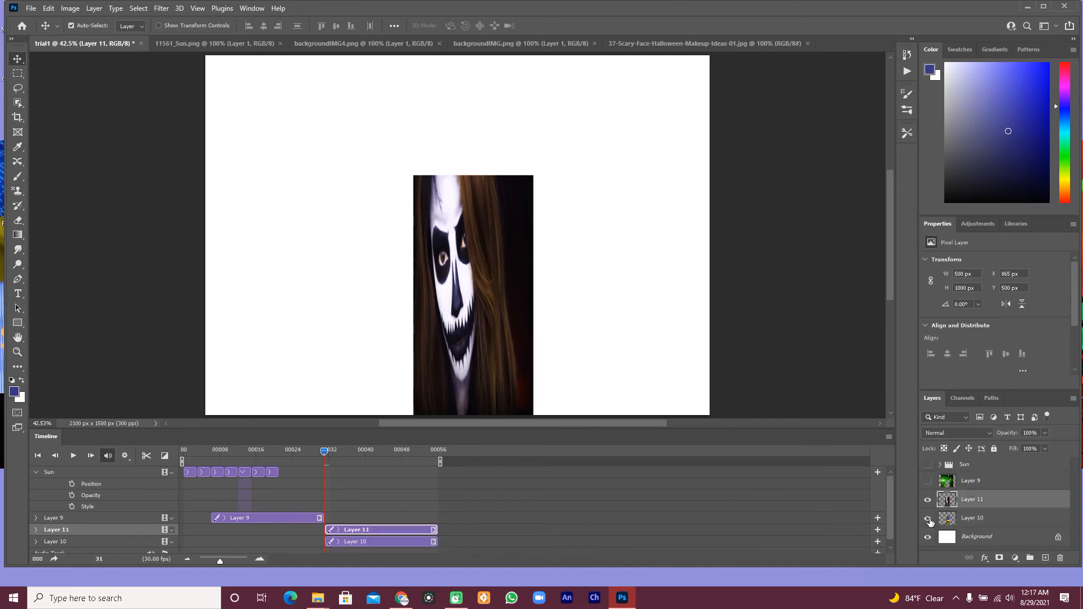
pyautogui.click(964, 519)
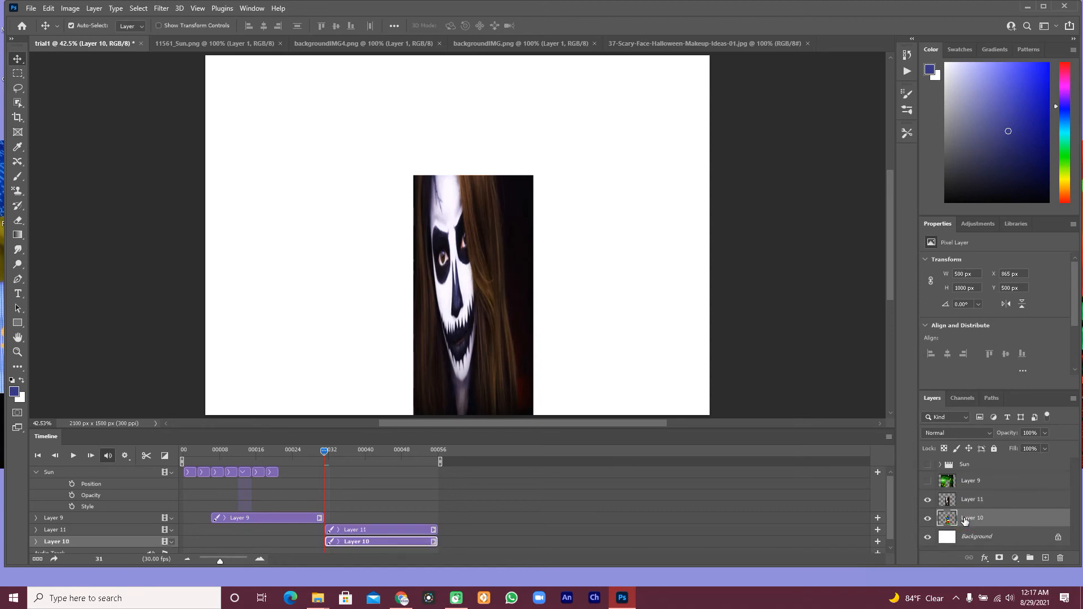
pyautogui.click(927, 500)
pyautogui.click(927, 519)
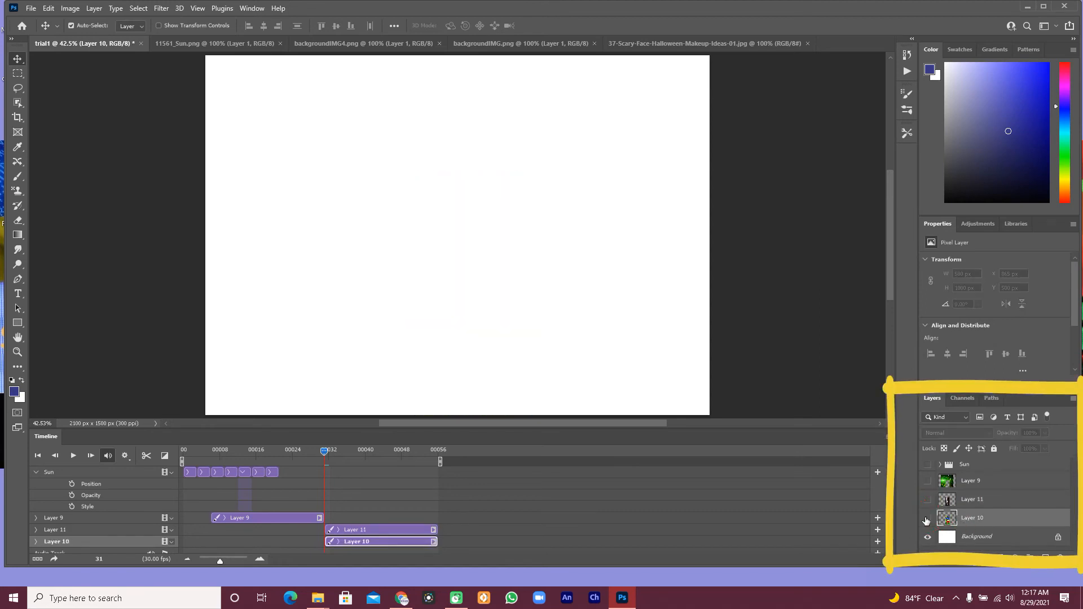
pyautogui.click(927, 500)
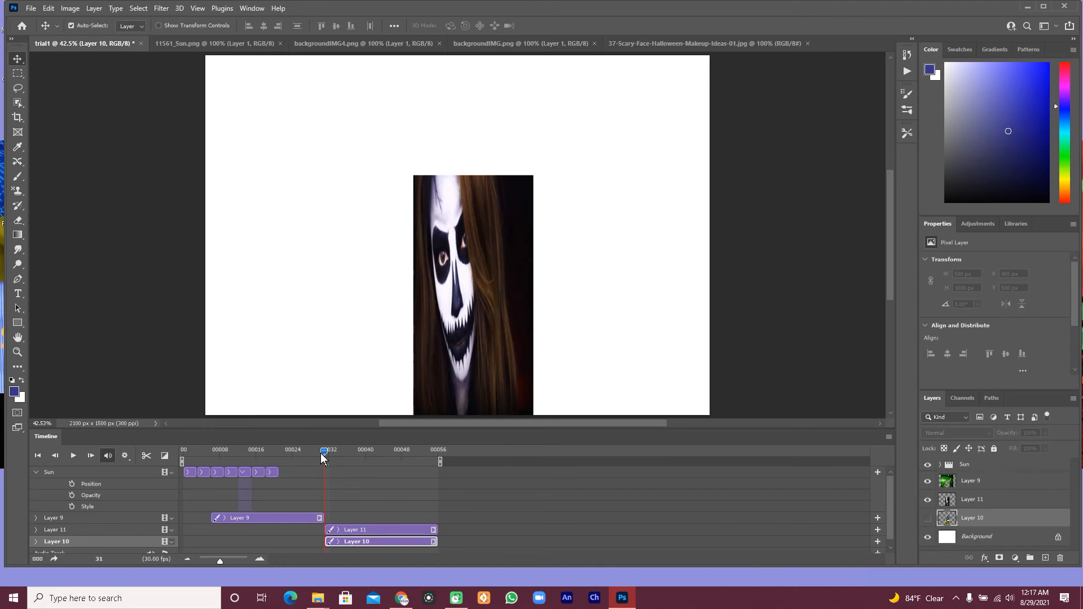
# - Move the playhead back to frame 0, preview the animation and stop it at frame 11
pyautogui.moveTo(324, 456); pyautogui.dragTo(195, 459)
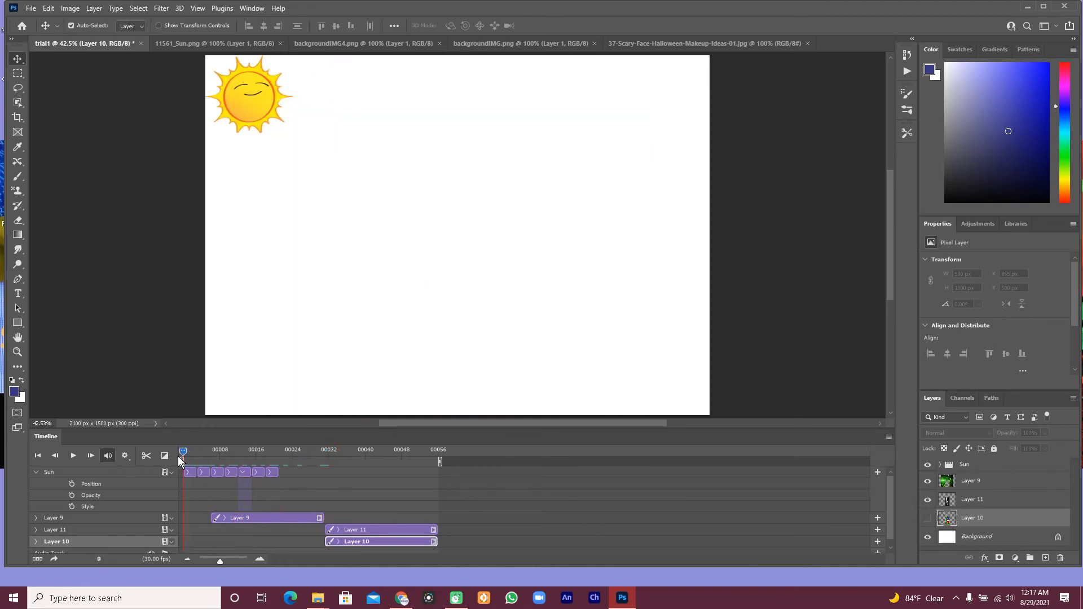
pyautogui.click(73, 455)
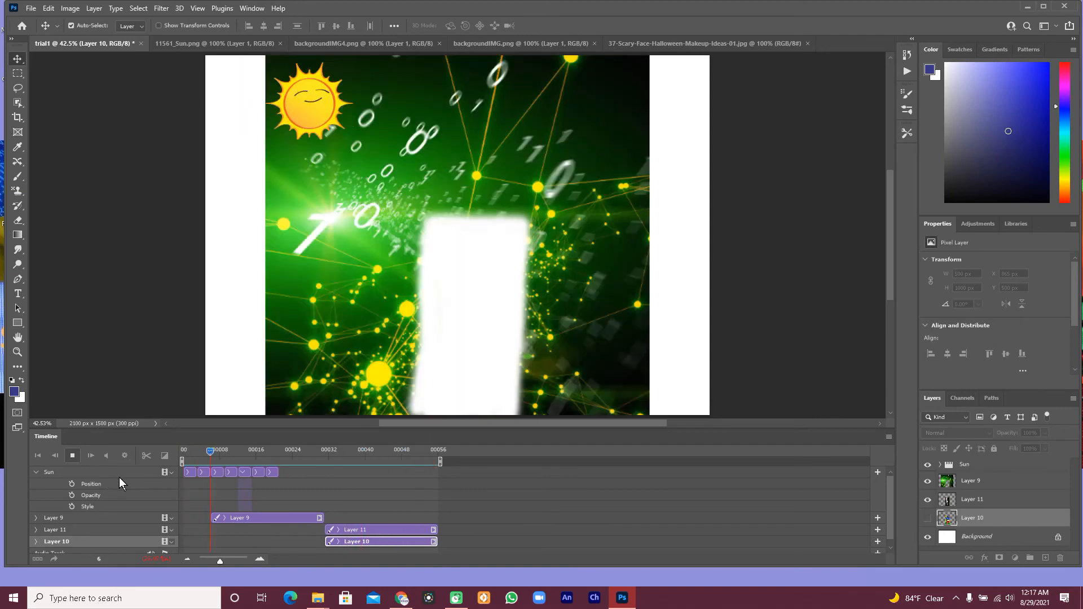
pyautogui.click(72, 458)
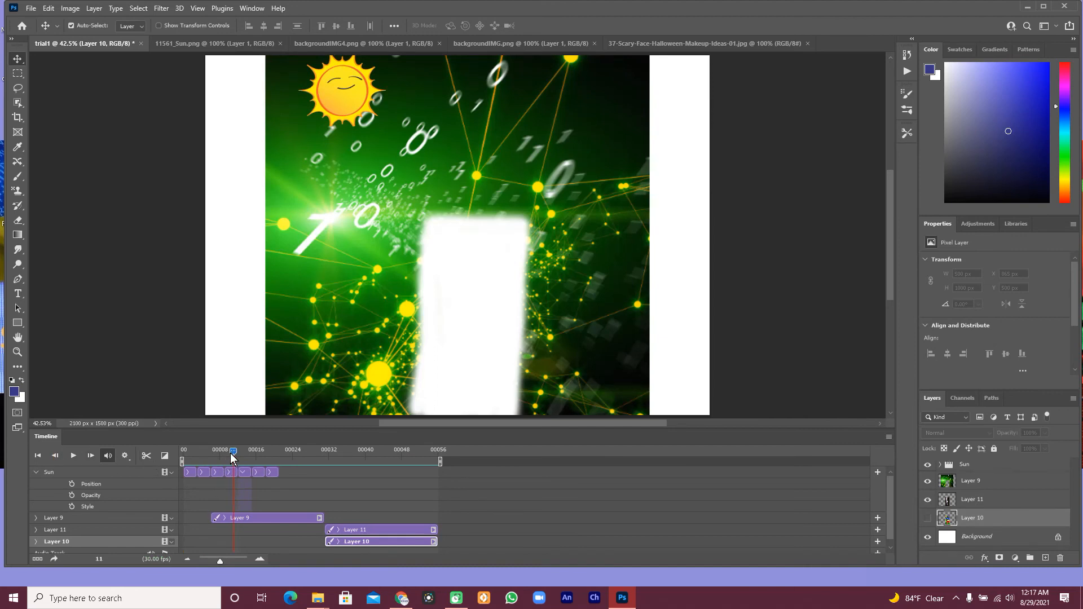
# - Move the playhead to frame 17 and trim the end of the Layer 9 clip to match the end of the last Sun clip
pyautogui.moveTo(235, 452); pyautogui.dragTo(262, 462)
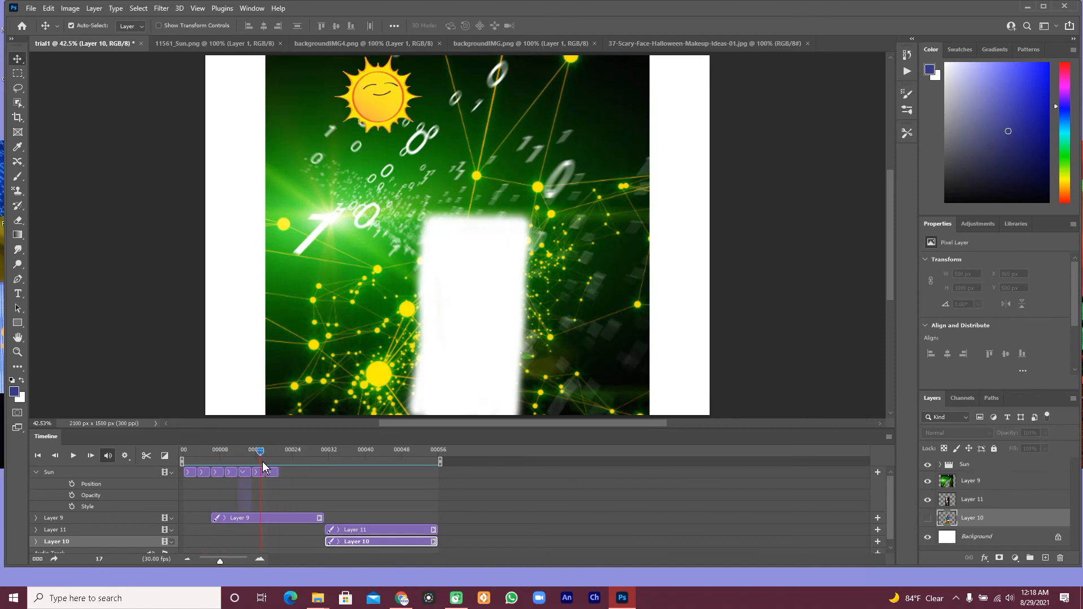
pyautogui.click(322, 514)
pyautogui.moveTo(322, 514); pyautogui.dragTo(284, 515)
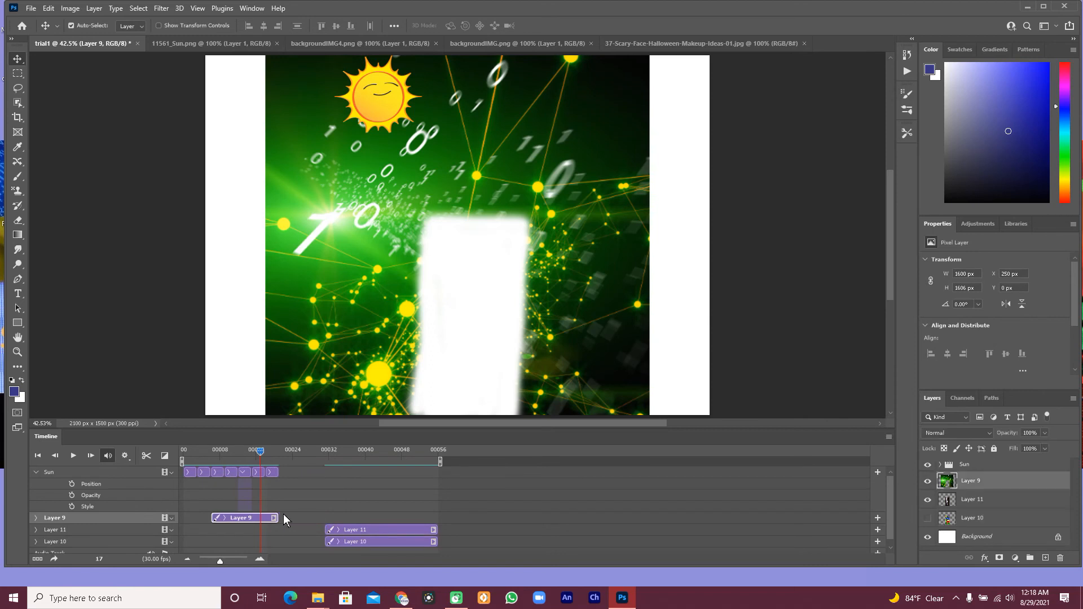
# - Shift the Layer 11 clip earlier to start with the fifth Sun clip and trim its end to match the Layer 9 clip
pyautogui.click(358, 531)
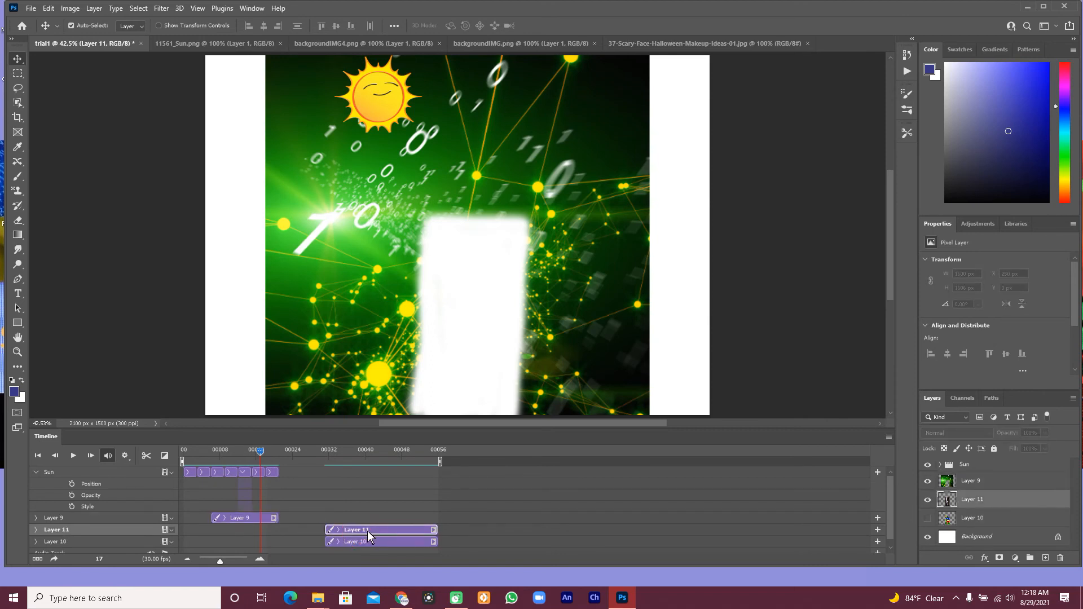
pyautogui.moveTo(367, 530); pyautogui.dragTo(279, 531)
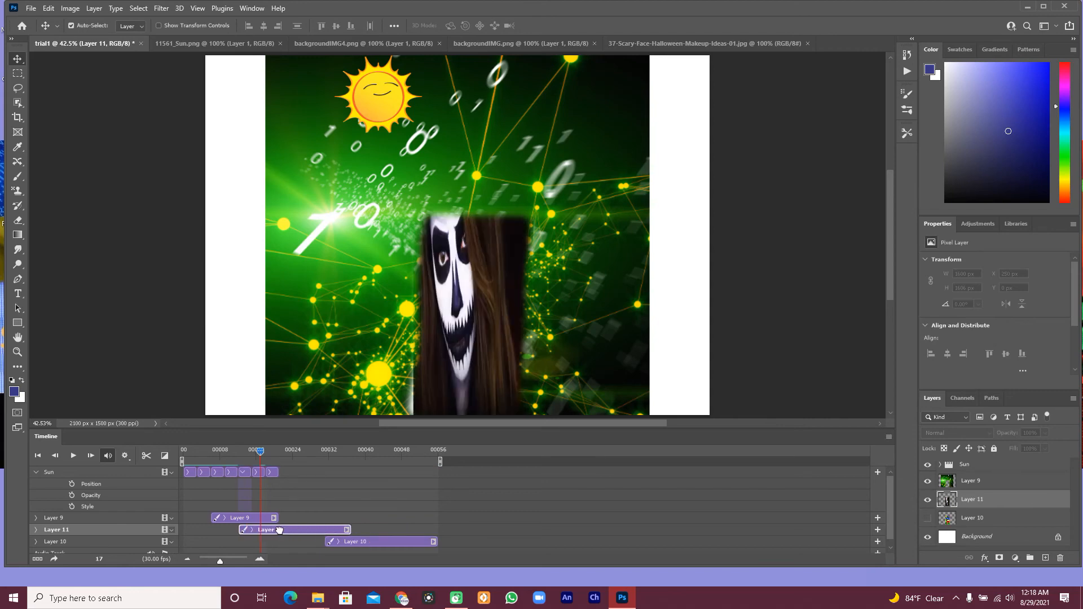
pyautogui.moveTo(349, 530); pyautogui.dragTo(279, 531)
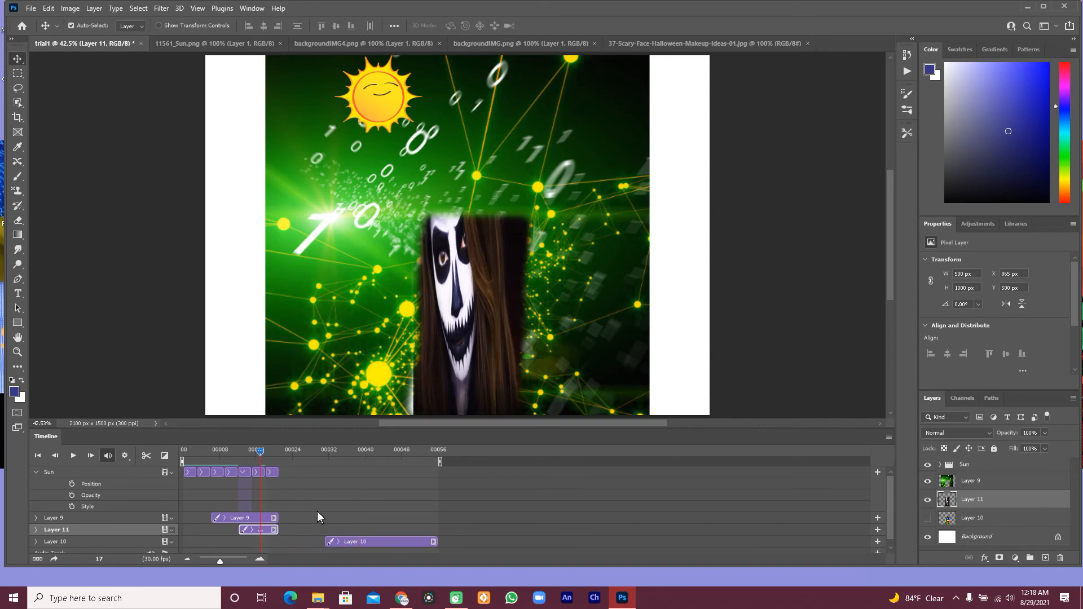
# - Move the Layer 10 clip to start at frame 0, trim its end to match the other clips, and return the playhead to frame 0
pyautogui.click(342, 542)
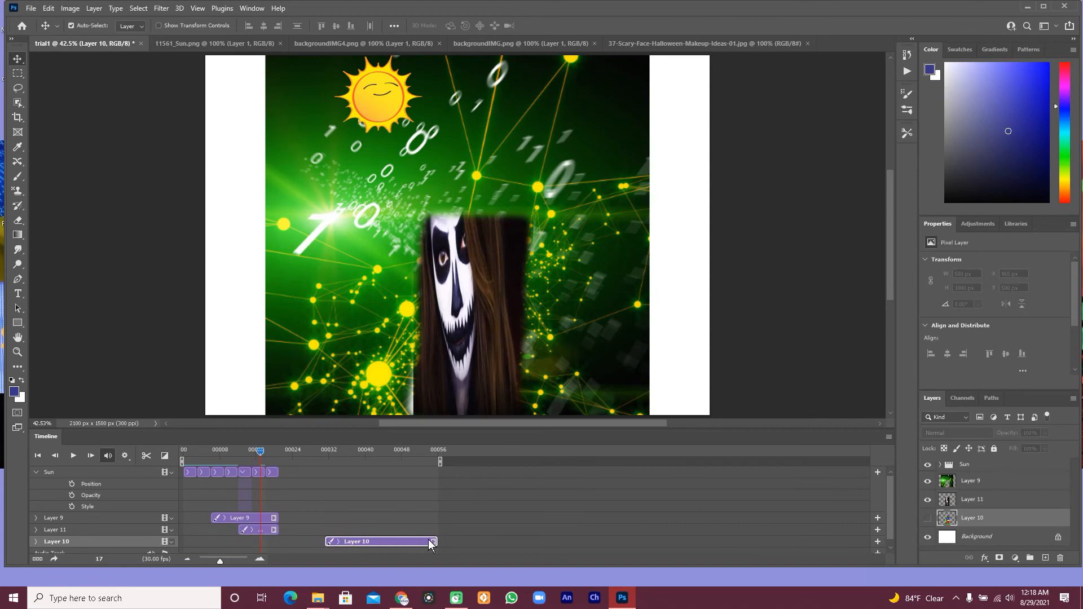
pyautogui.moveTo(392, 542)
pyautogui.mouseDown()
pyautogui.moveTo(238, 545)
pyautogui.moveTo(278, 544)
pyautogui.mouseUp()
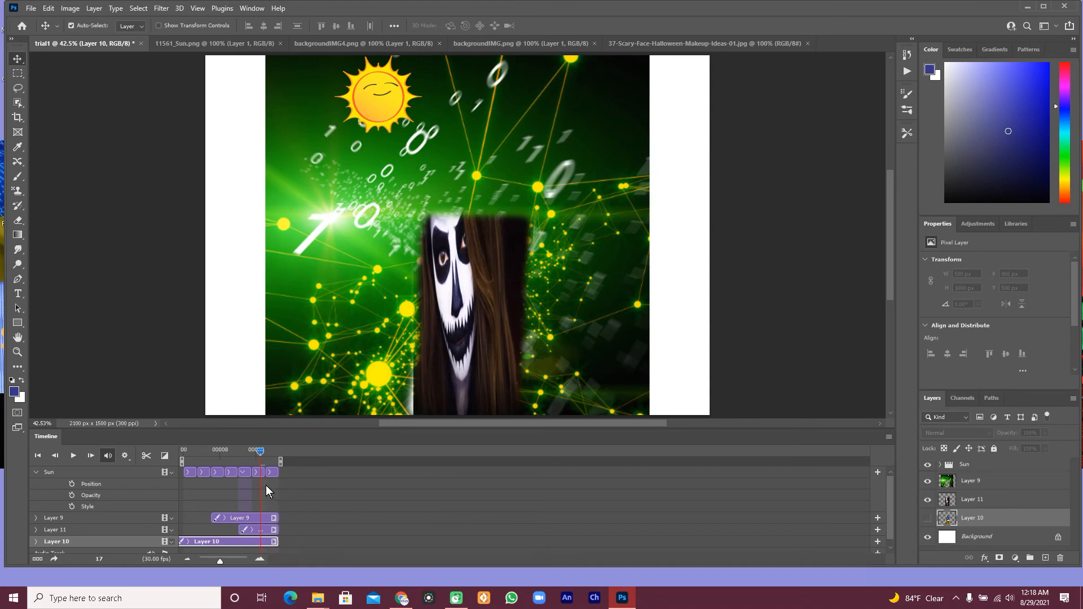
pyautogui.moveTo(261, 456); pyautogui.dragTo(171, 459)
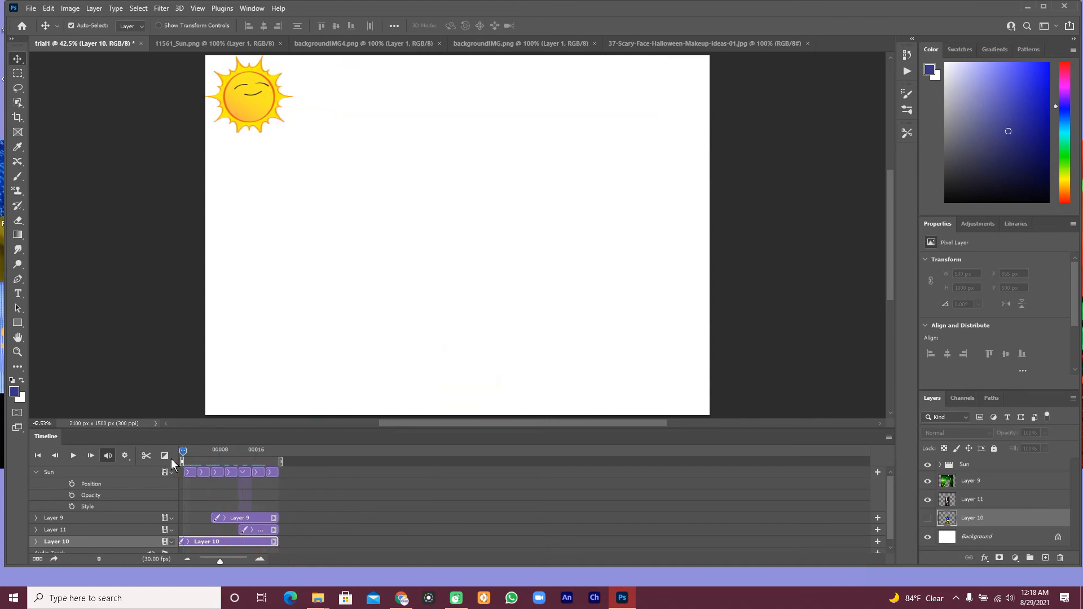
pyautogui.moveTo(197, 544); pyautogui.dragTo(206, 543)
pyautogui.moveTo(283, 542); pyautogui.dragTo(276, 543)
# - Preview the shortened animation, stop it, open the playback options and bring the playhead back to frame 0
pyautogui.click(73, 457)
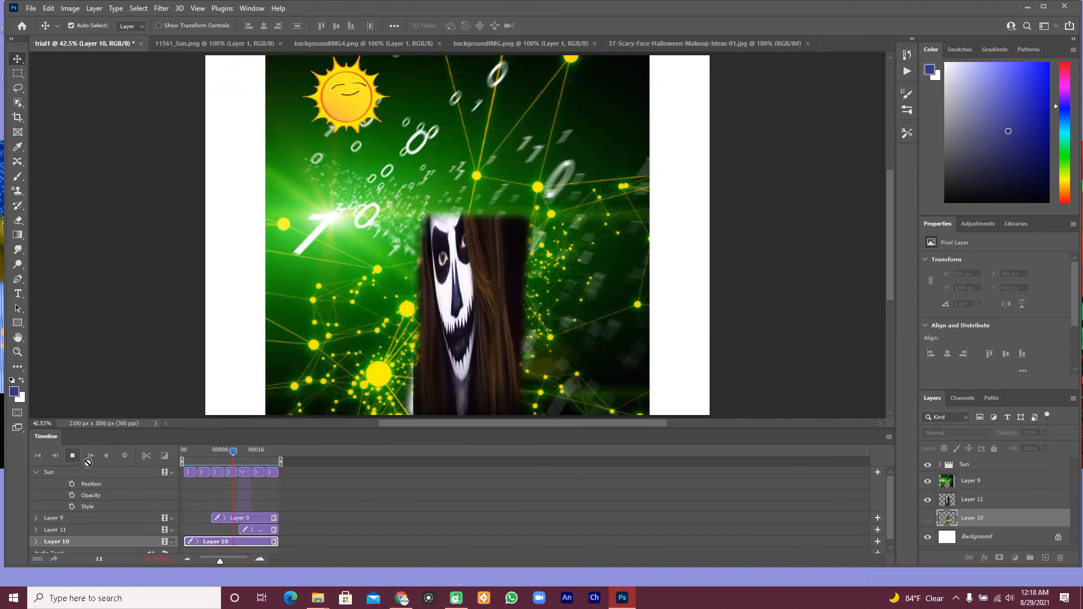
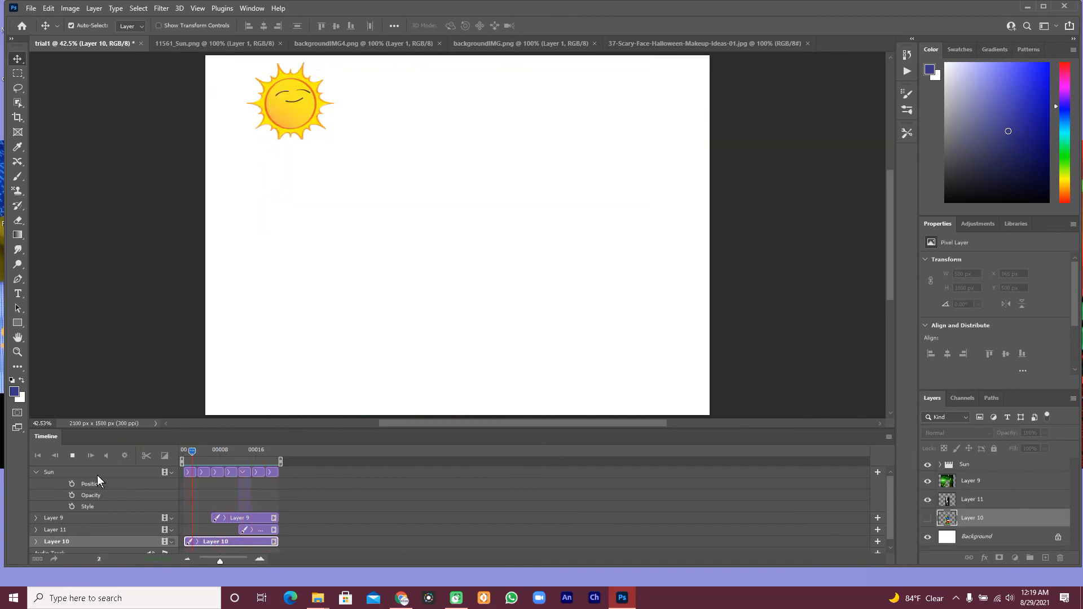
pyautogui.click(72, 455)
pyautogui.click(130, 459)
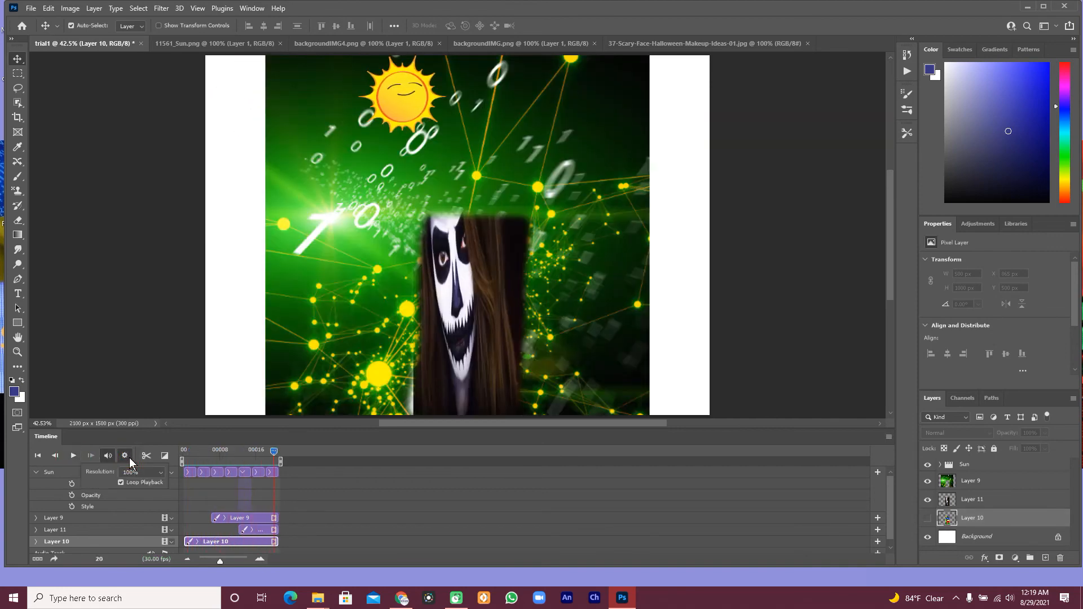
pyautogui.moveTo(273, 455); pyautogui.dragTo(174, 452)
pyautogui.click(73, 455)
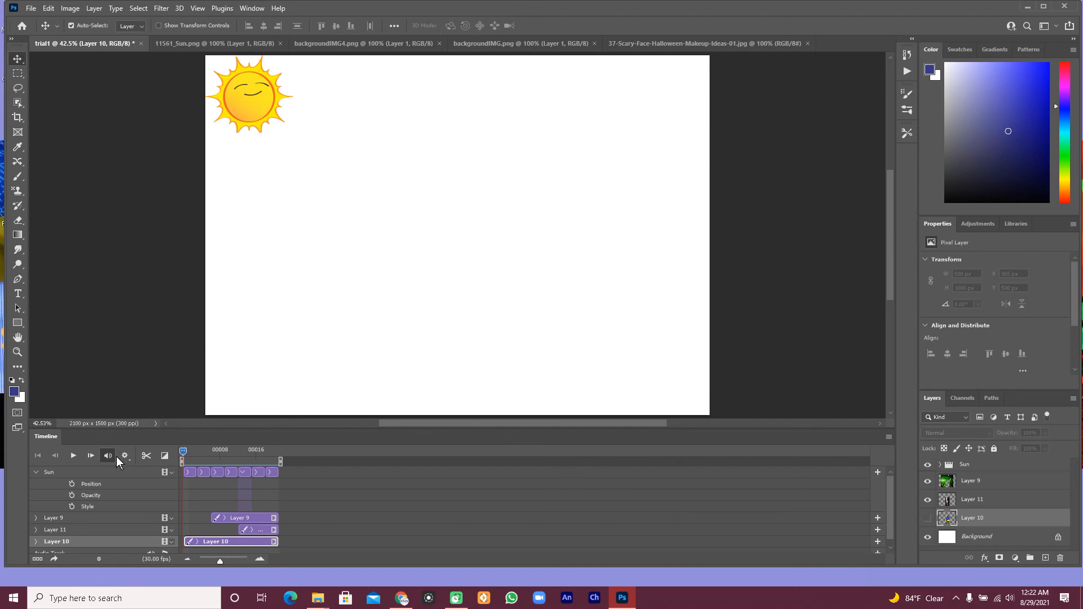
# - Play the animation once from frame 0, turn on Loop Playback, replay it and stop at frame 4
pyautogui.click(72, 456)
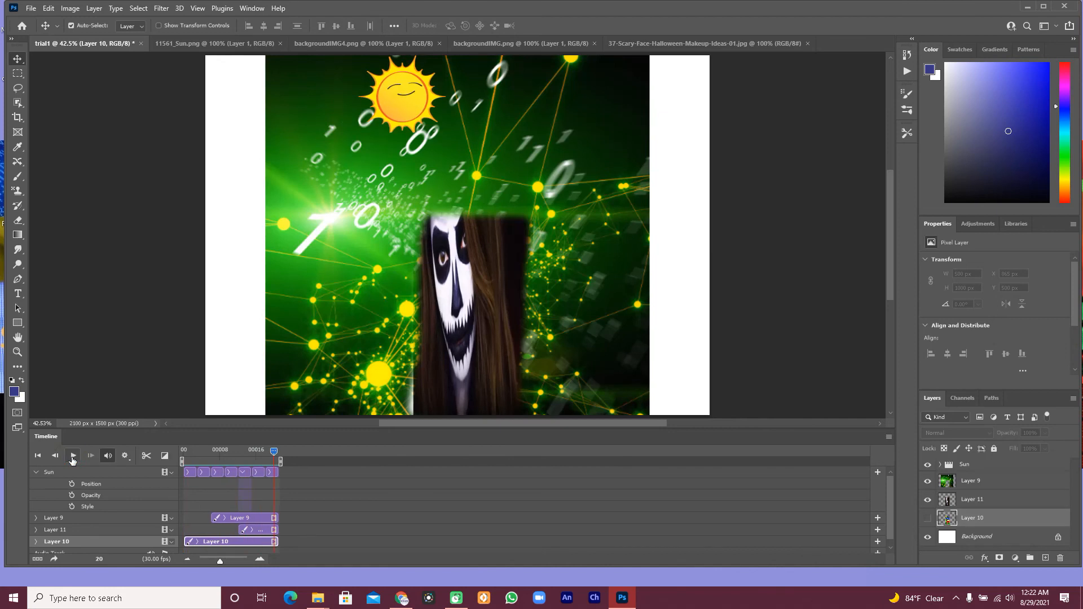
pyautogui.click(125, 459)
pyautogui.click(73, 456)
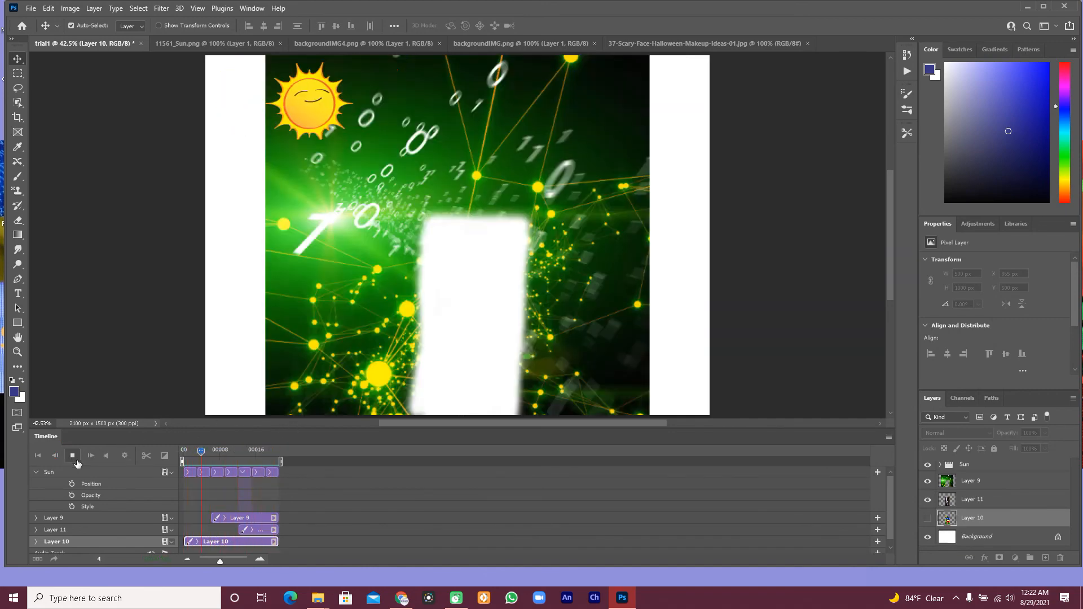
pyautogui.click(72, 459)
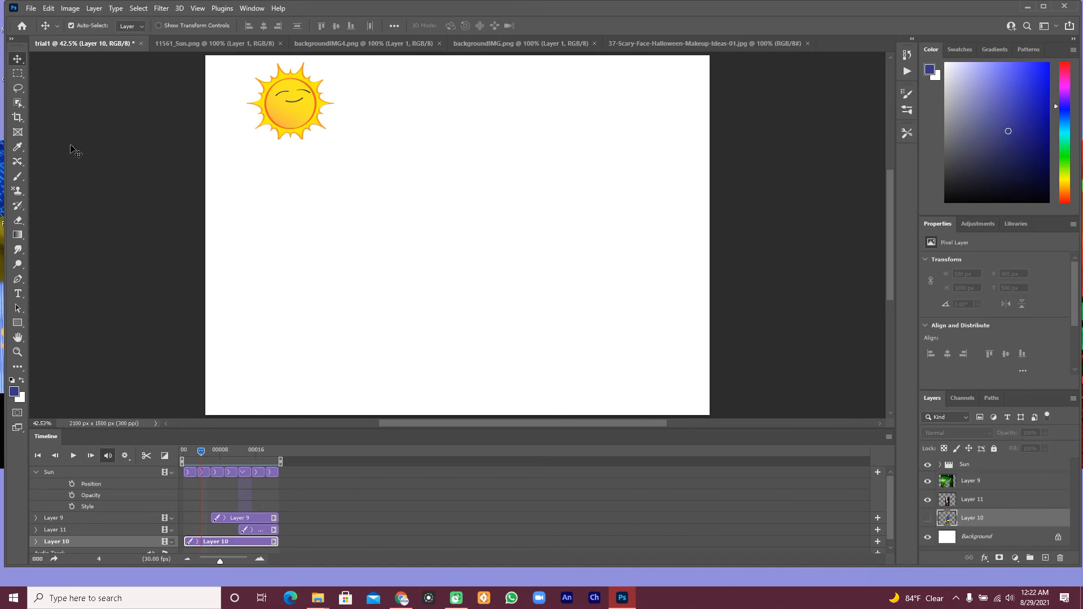
# - Export the document as a GIF named trial1 in the Pictures folder
pyautogui.click(31, 9)
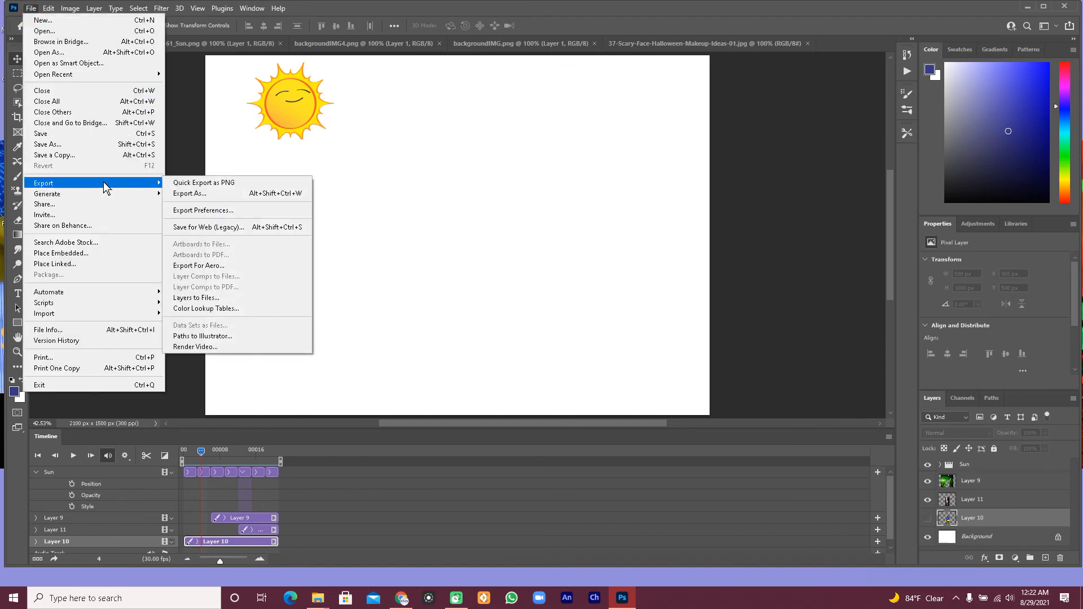
pyautogui.moveTo(148, 184)
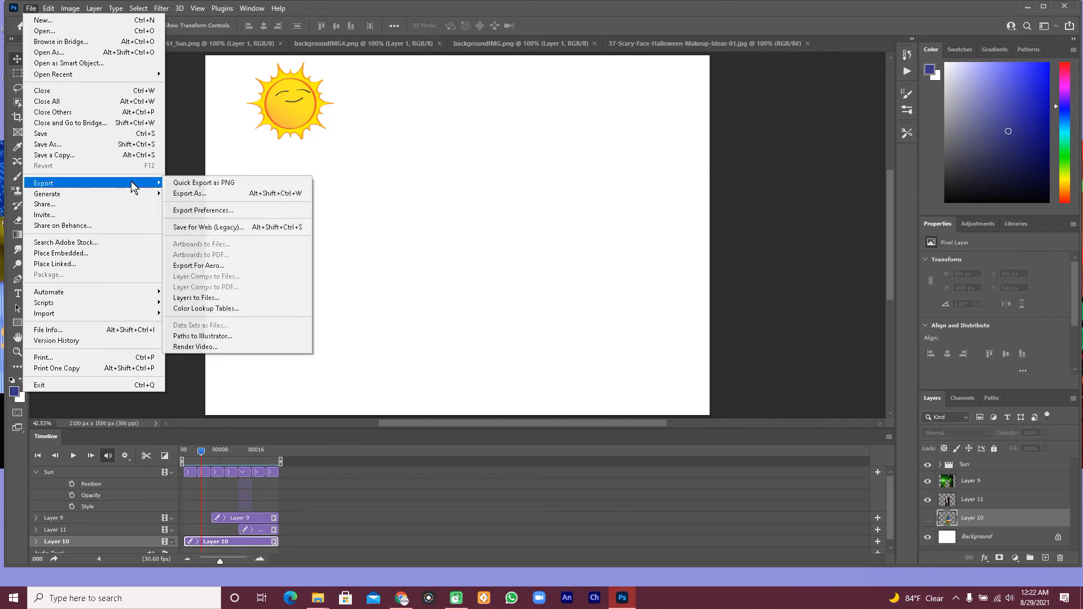
pyautogui.click(220, 194)
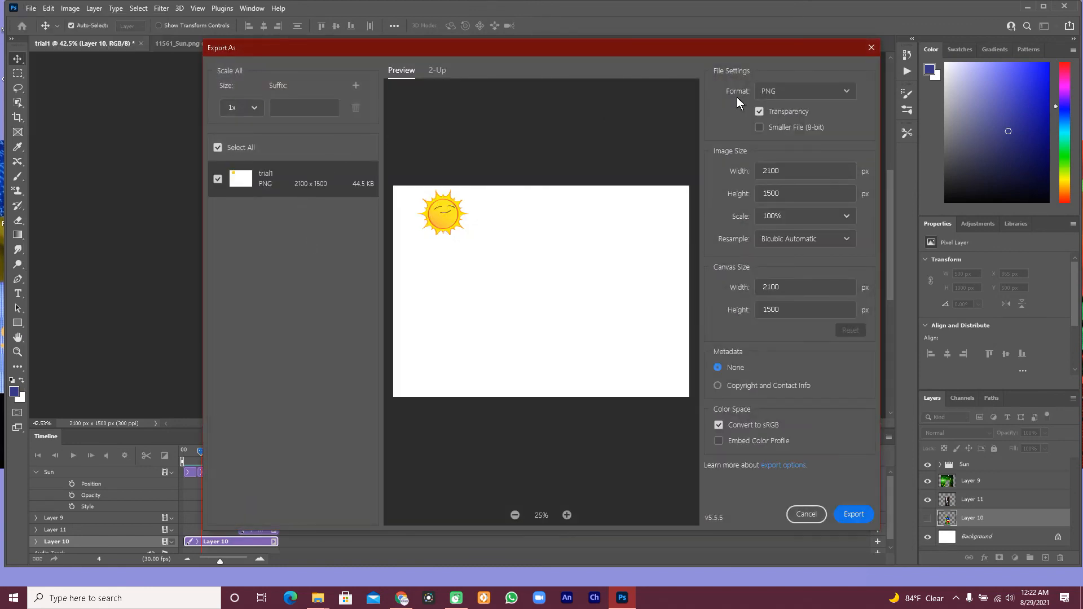
pyautogui.click(786, 94)
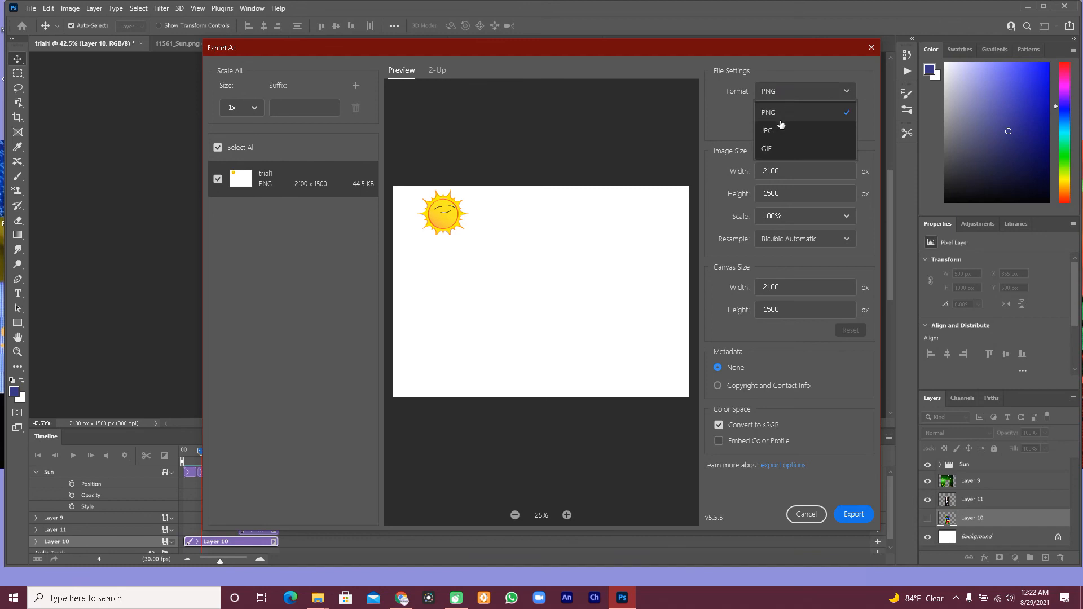
pyautogui.click(770, 150)
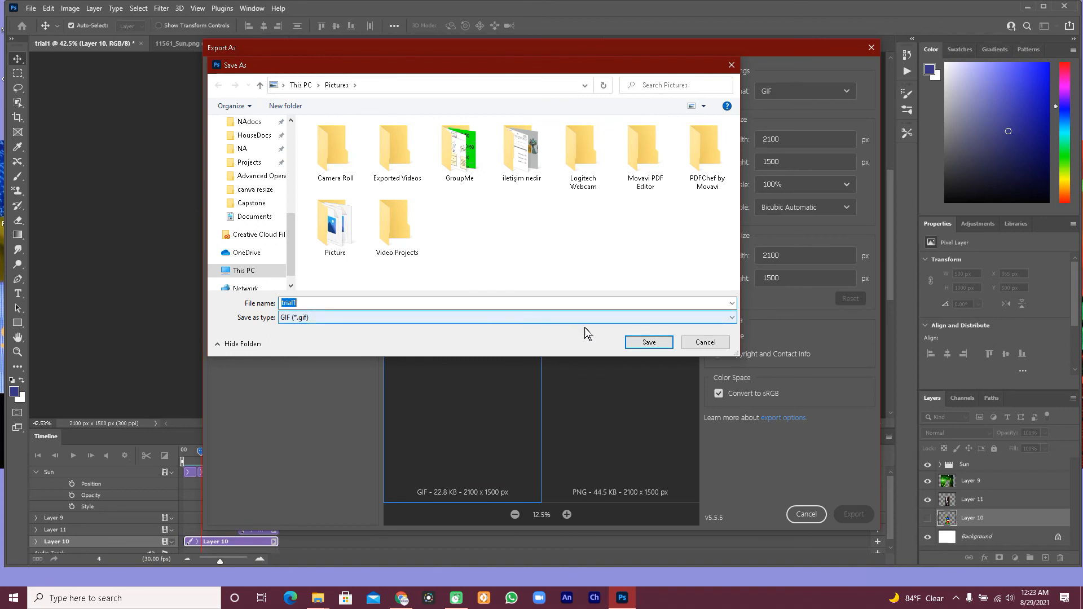
pyautogui.click(636, 343)
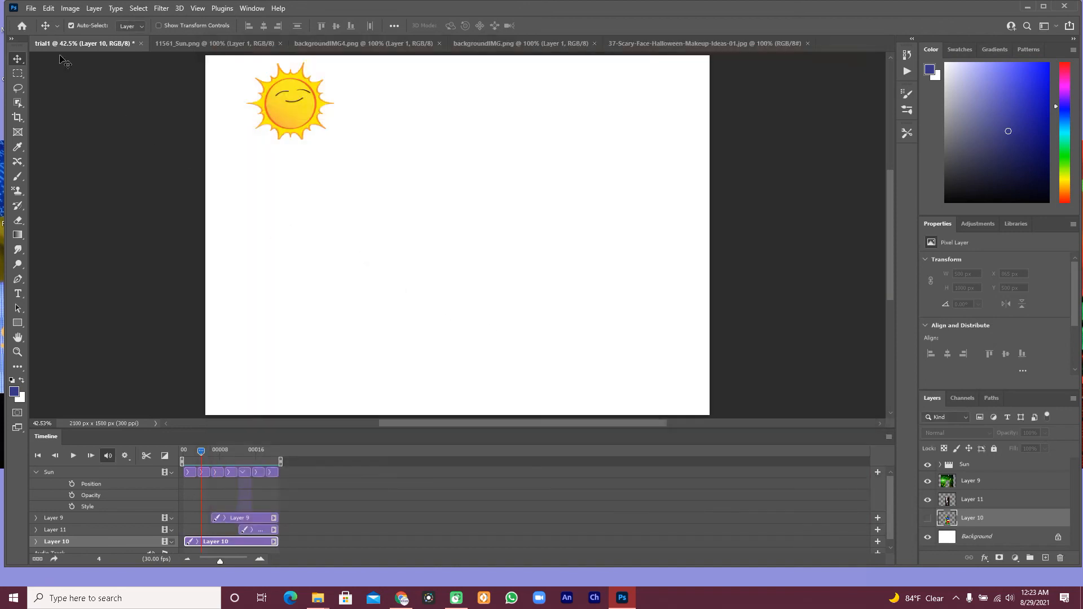
# - Render all frames as the H.264 High Quality video trial11.mp4 into the Pictures folder
pyautogui.click(31, 8)
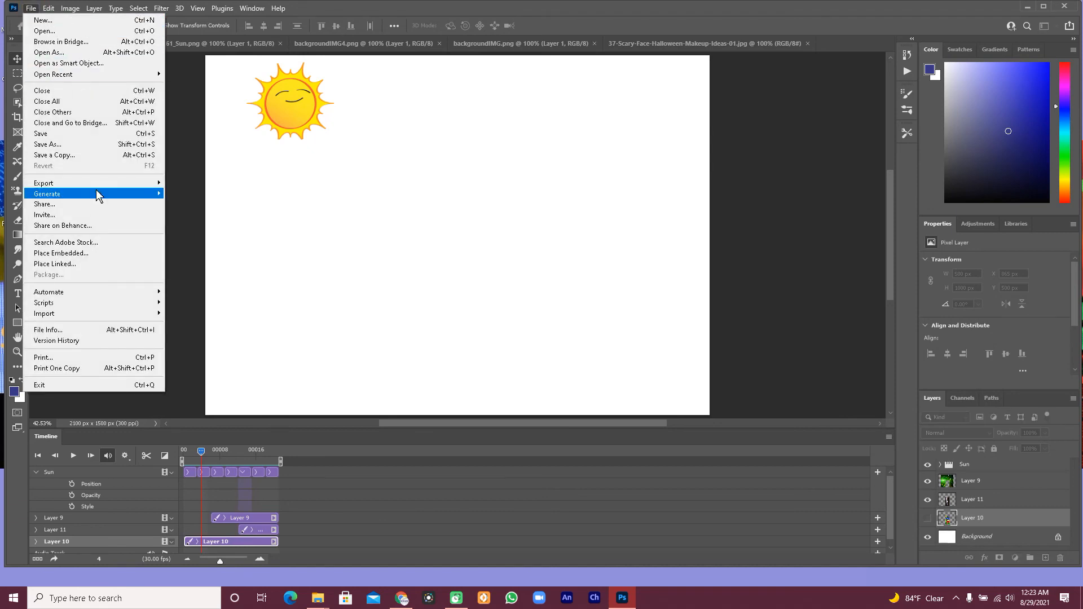
pyautogui.moveTo(124, 183)
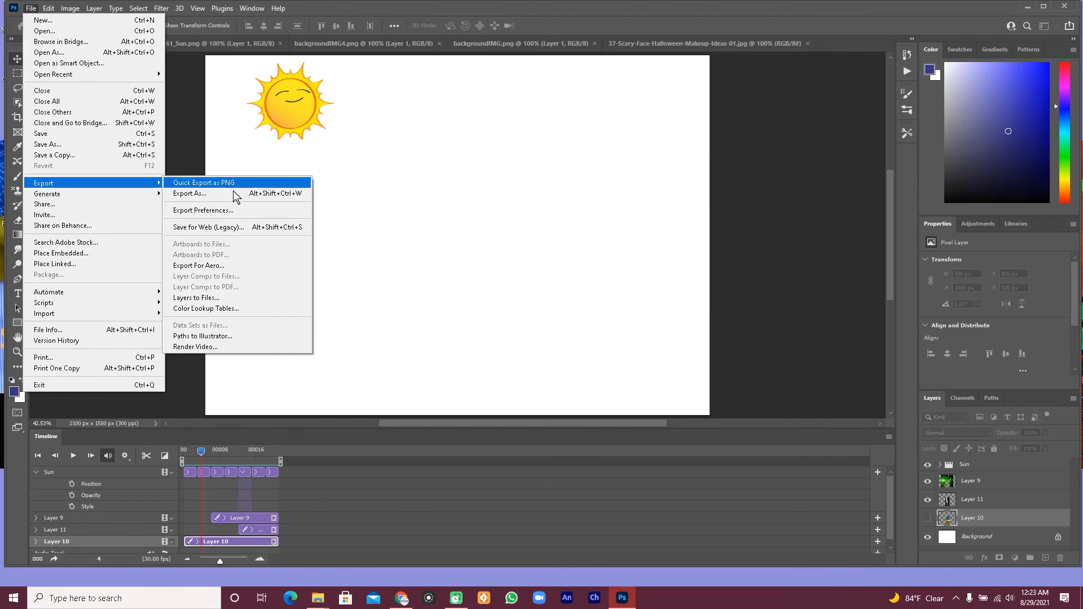
pyautogui.click(198, 347)
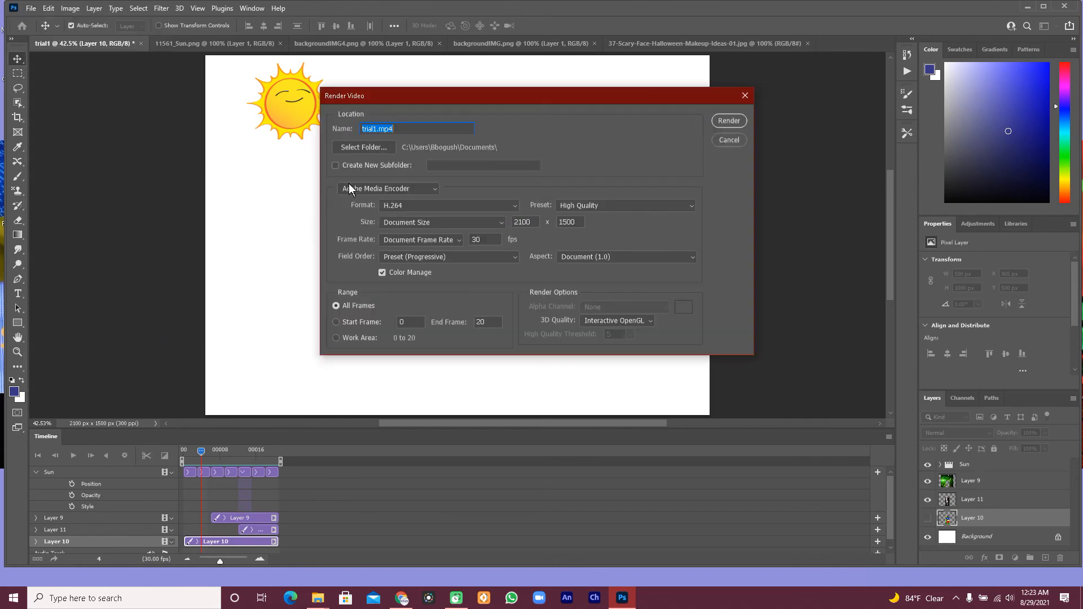
pyautogui.click(375, 128)
pyautogui.click(365, 146)
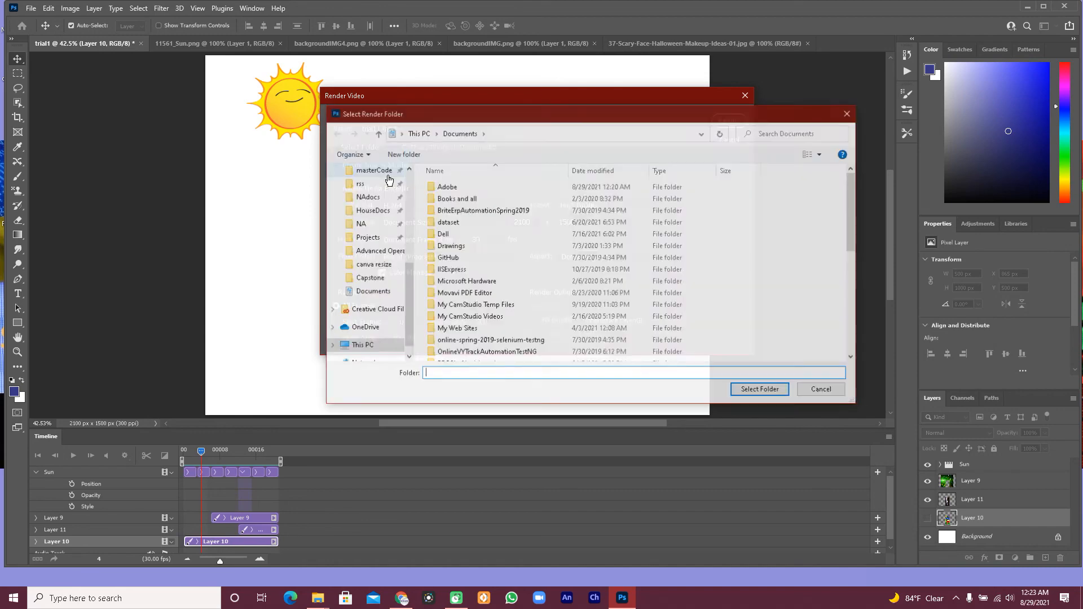
pyautogui.scroll(8, 370, 299)
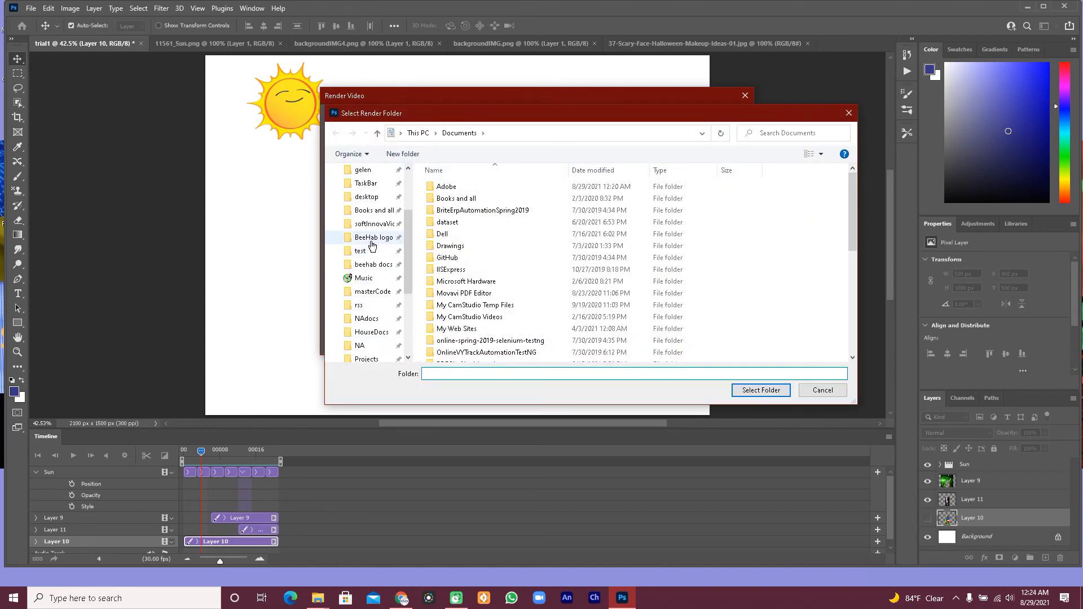
pyautogui.click(367, 232)
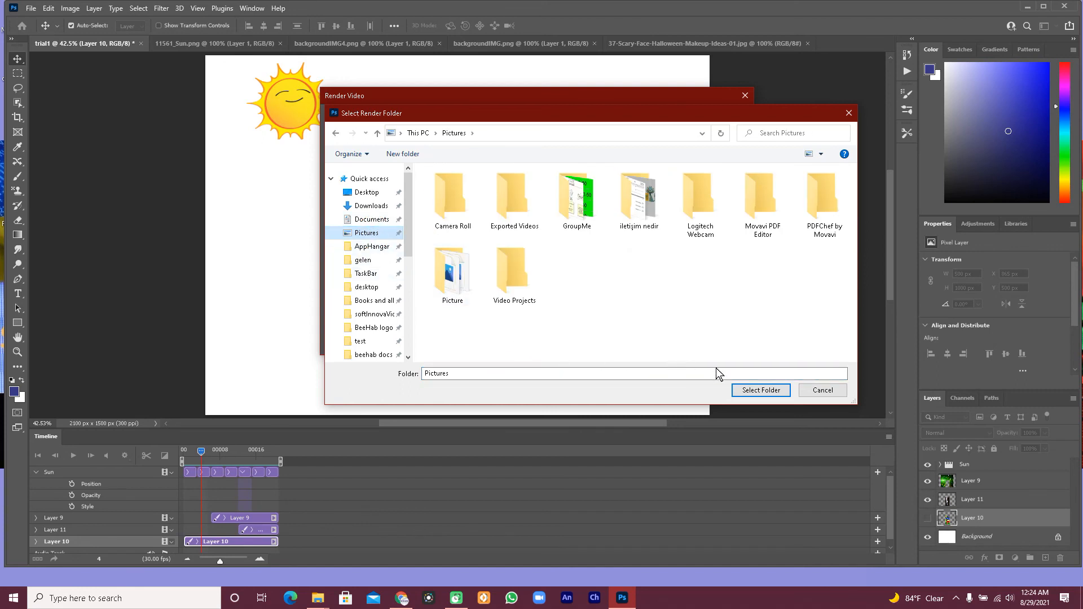
pyautogui.click(756, 391)
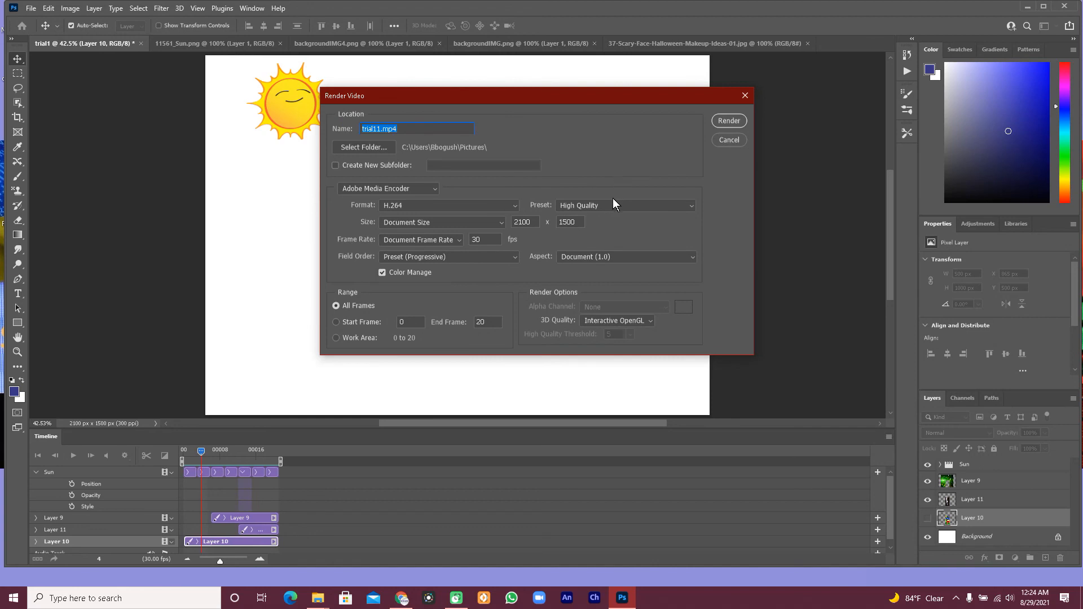
pyautogui.click(728, 120)
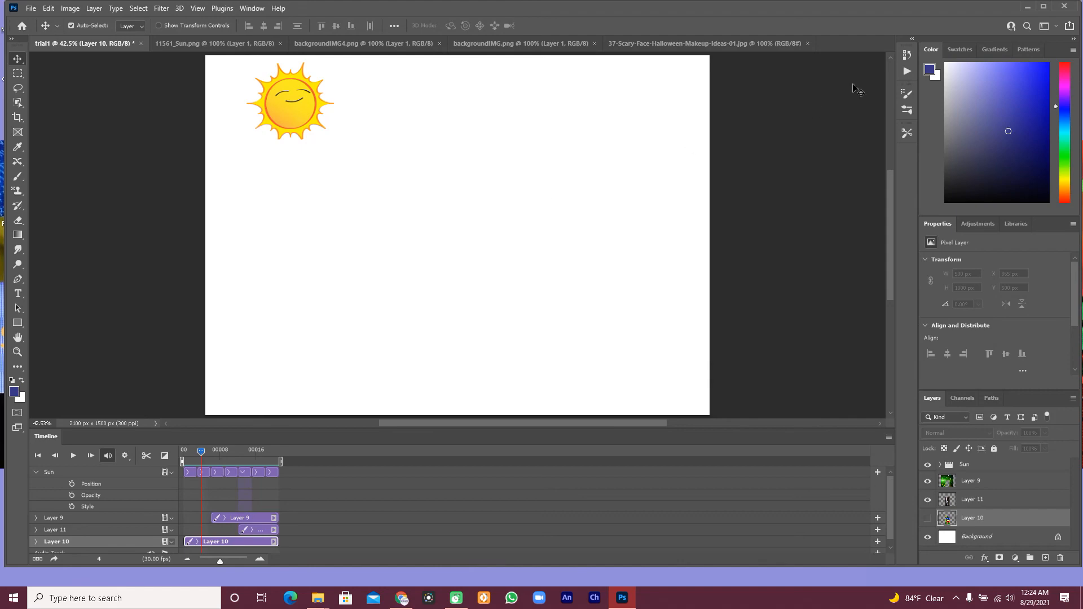
# - Switch to File Explorer, open the rendered trial11 video from the Pictures folder with Movies & TV and play it
pyautogui.moveTo(318, 598)
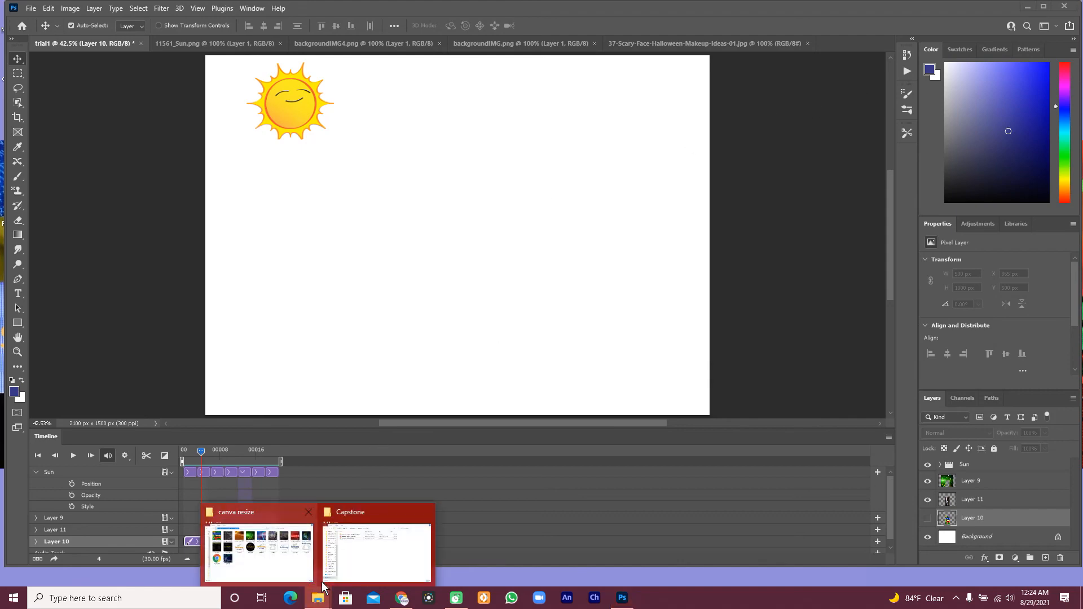
pyautogui.moveTo(282, 539)
pyautogui.doubleClick(633, 370)
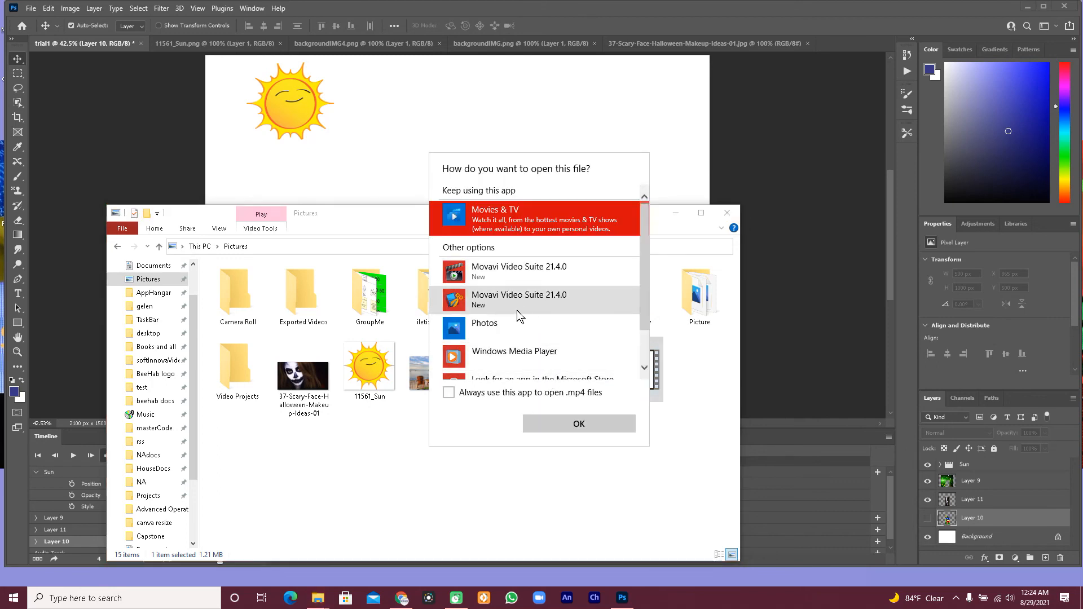
pyautogui.scroll(-1, 522, 307)
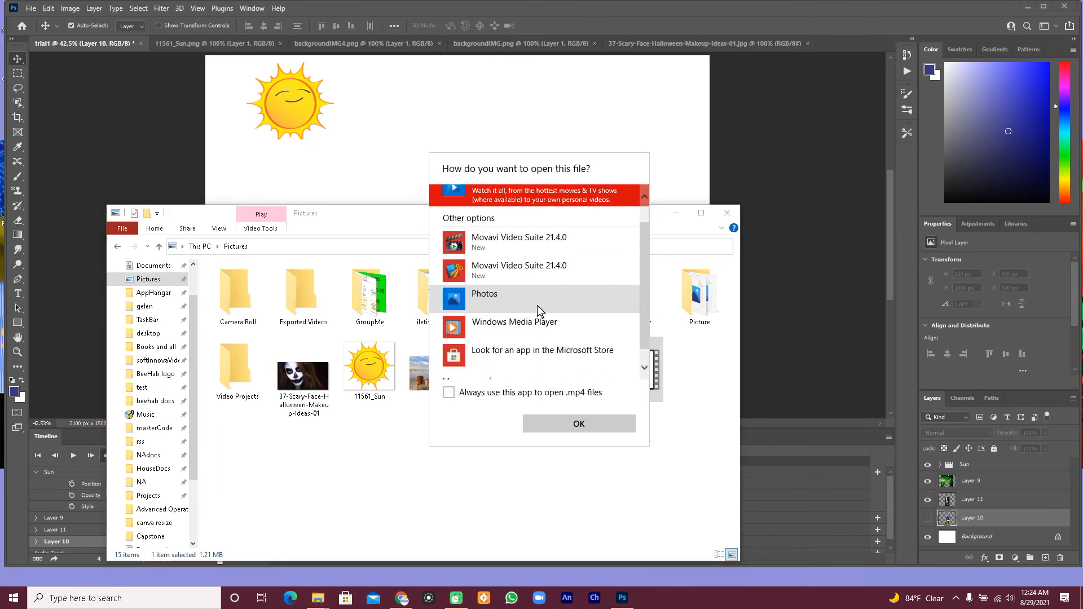
pyautogui.scroll(1, 539, 309)
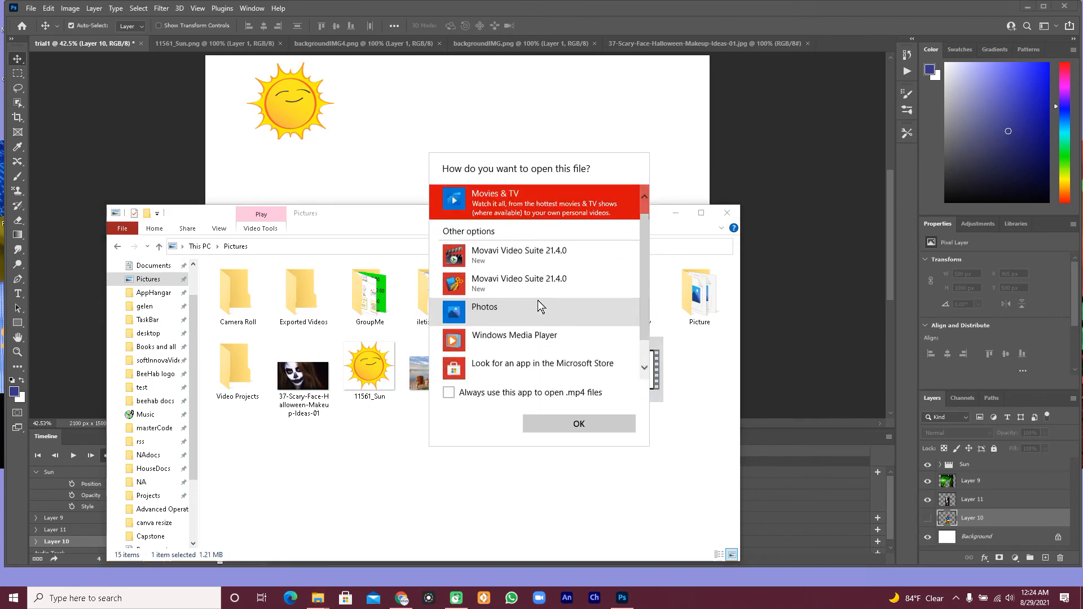
pyautogui.click(572, 425)
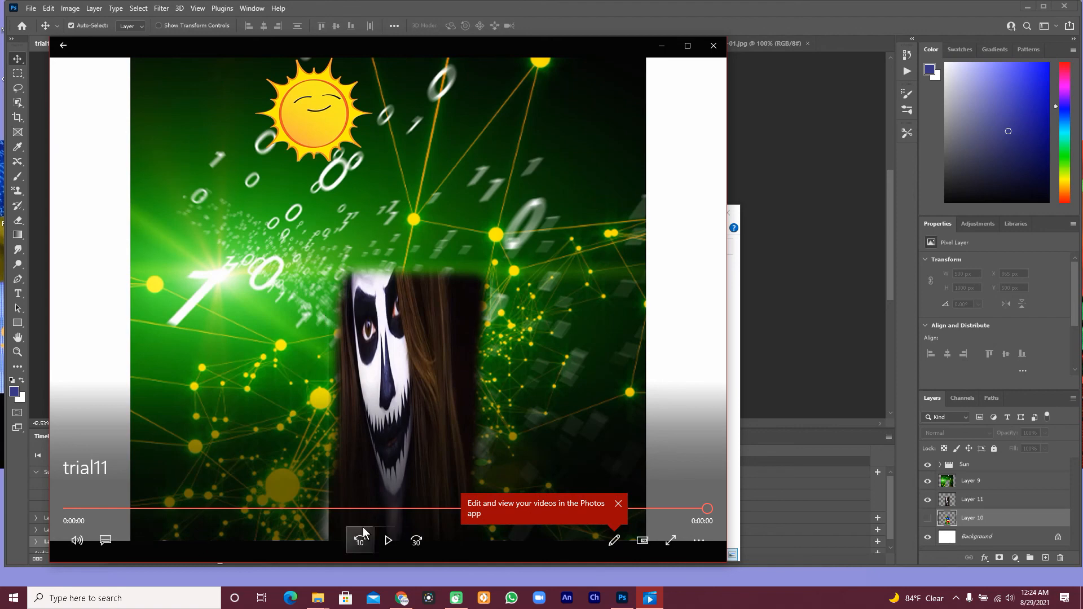
pyautogui.click(387, 539)
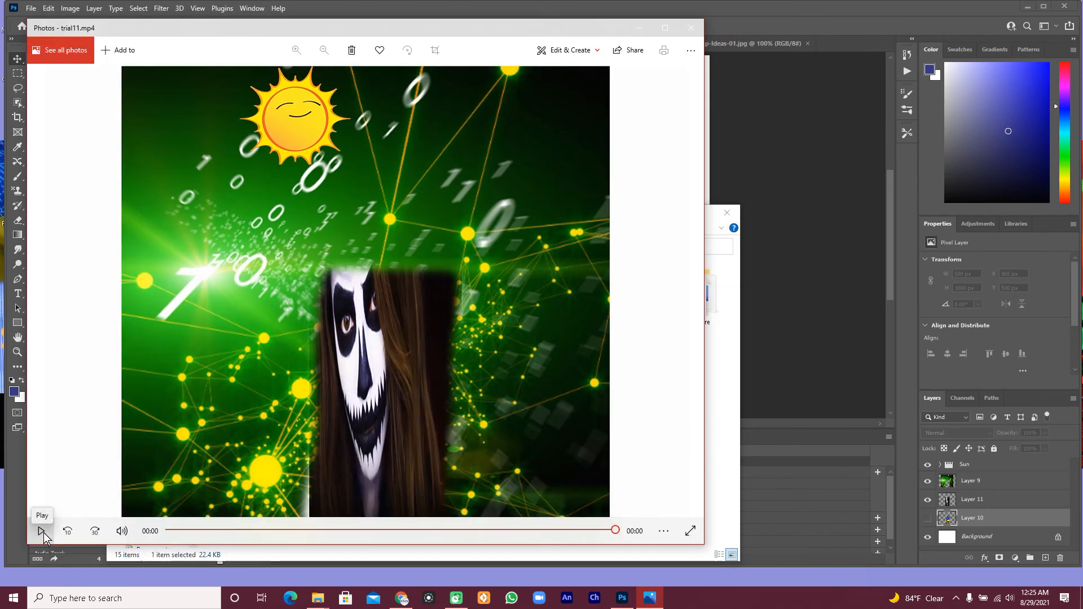
# - Turn on Repeat for trial11.mp4 in the Photos app and play the video
pyautogui.click(43, 533)
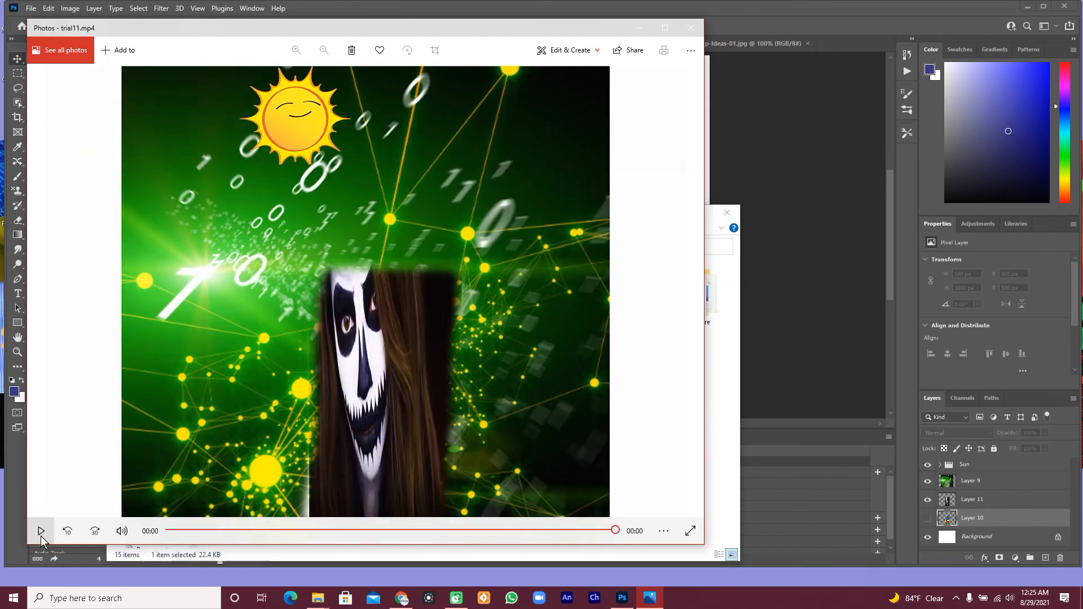
pyautogui.click(40, 531)
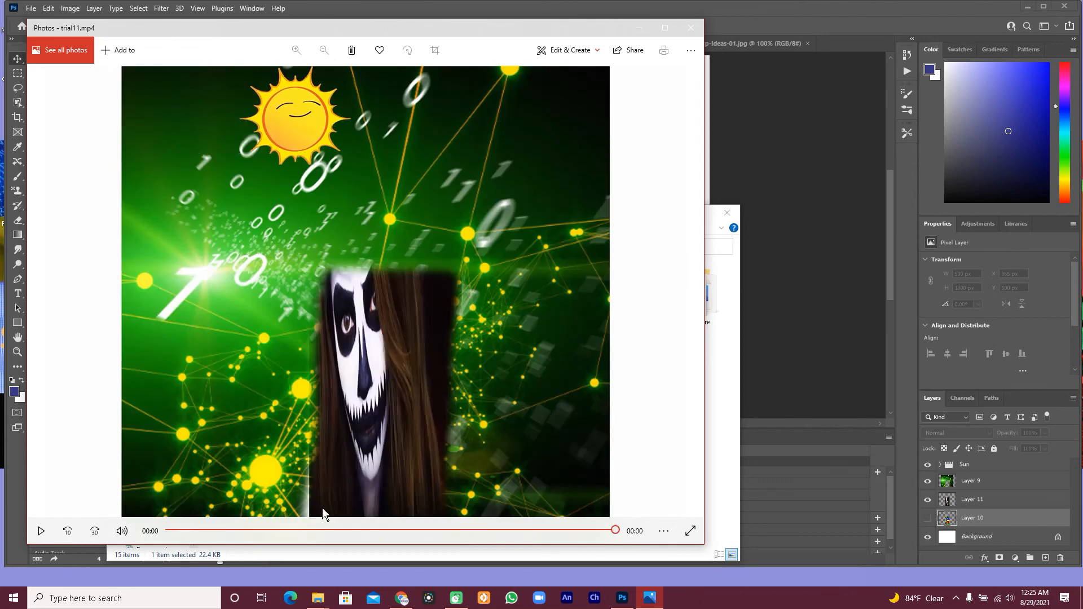
pyautogui.click(664, 531)
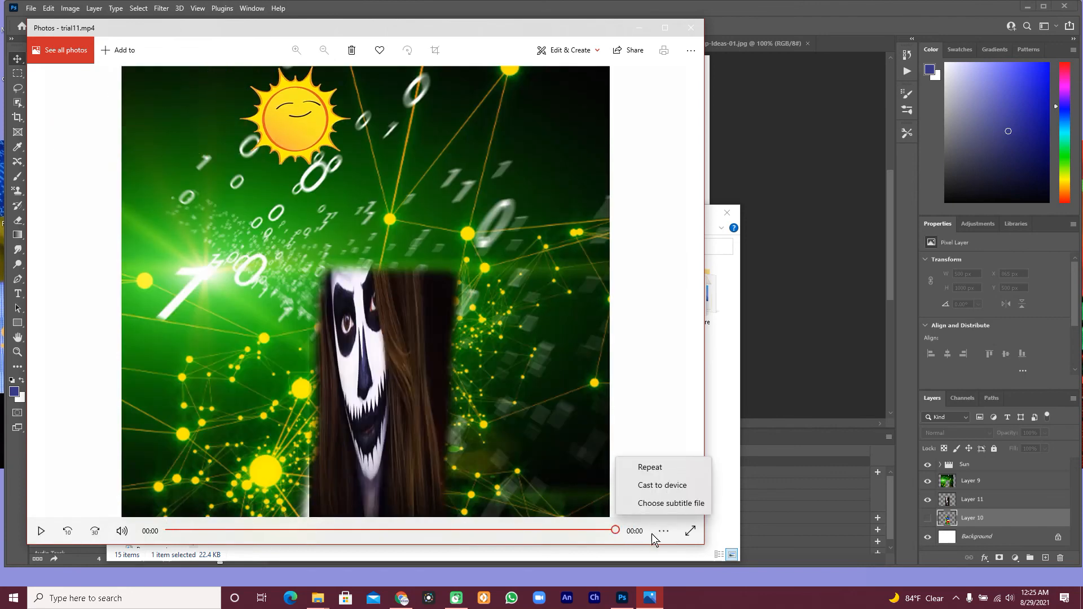
pyautogui.click(649, 468)
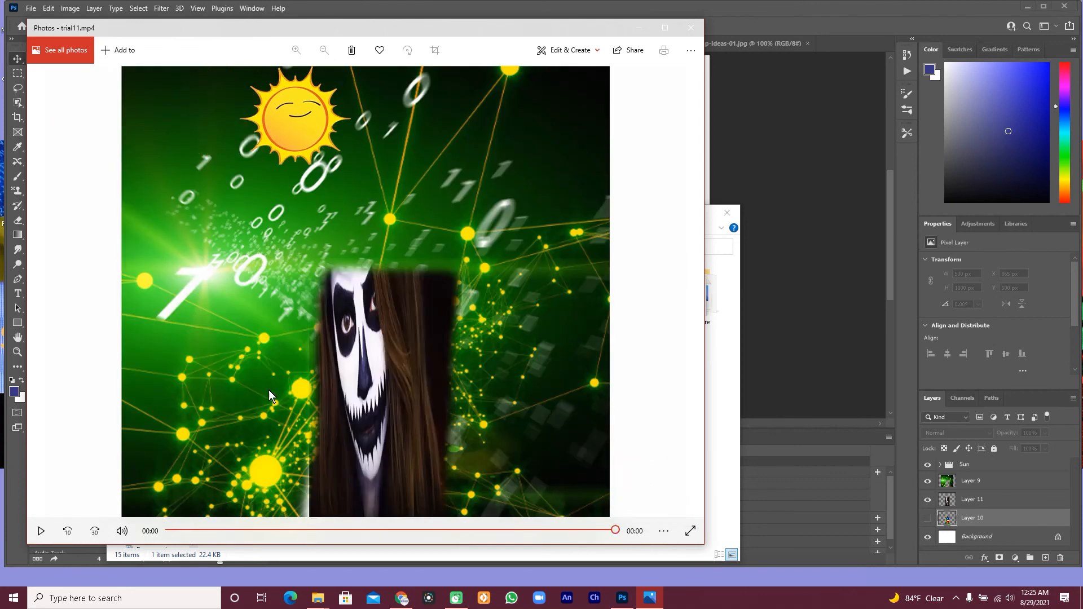
pyautogui.click(41, 531)
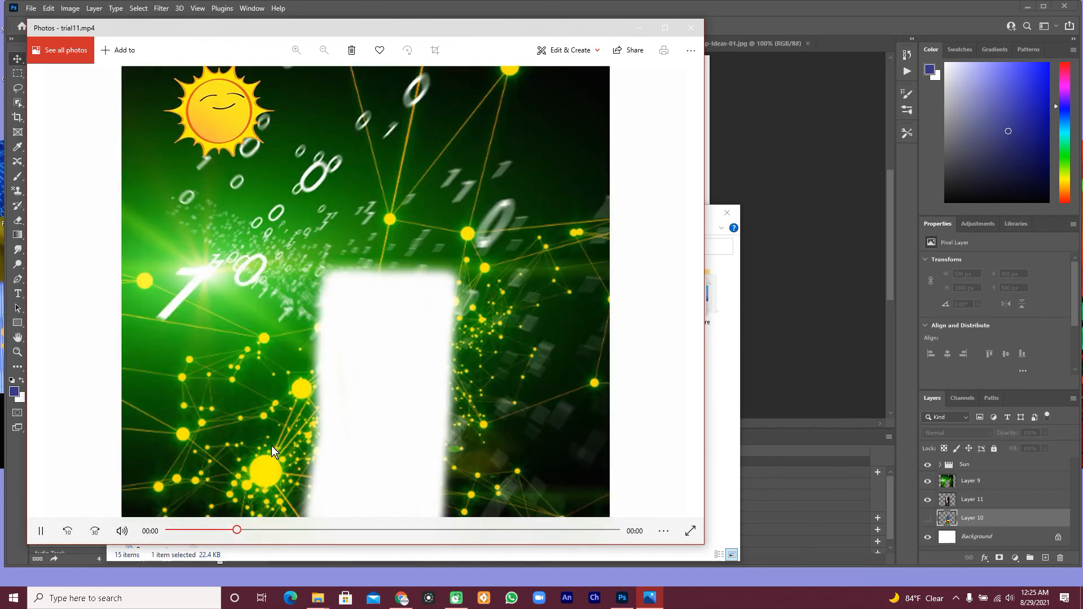